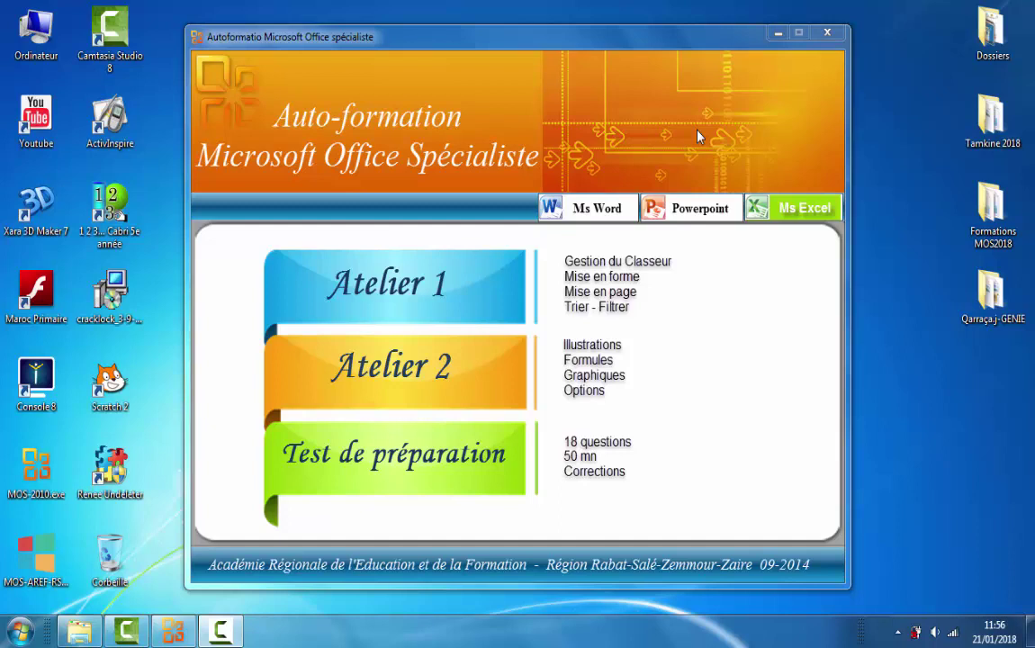
Step: Open Atelier 2 of the Excel training and examine the question 1 instructions: target sheet, column and required date type
left_click(469, 382)
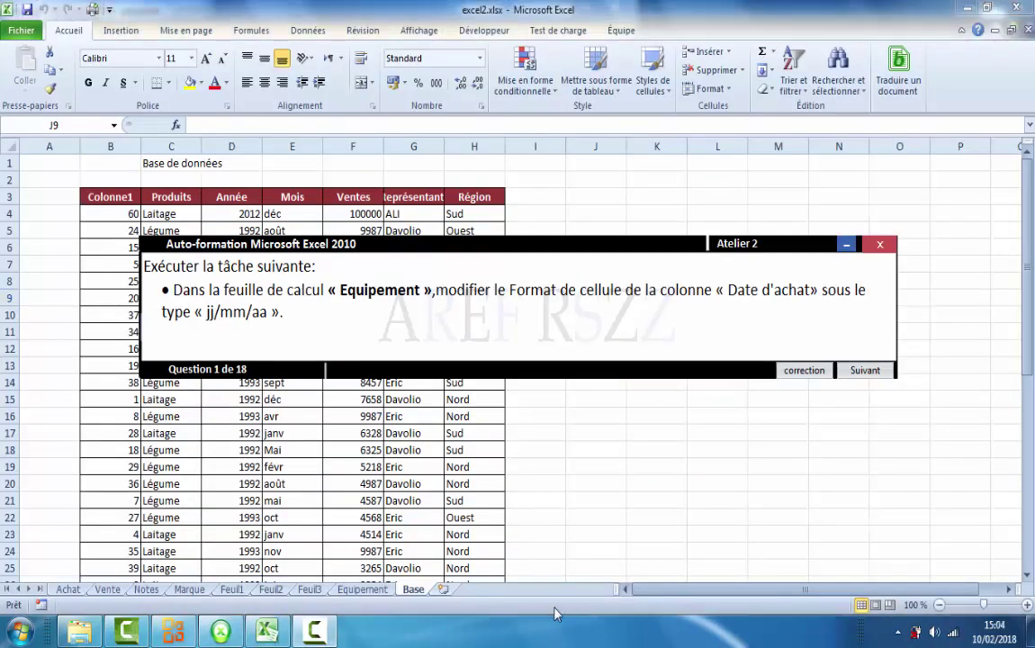
left_click(158, 301)
triple_click(161, 298)
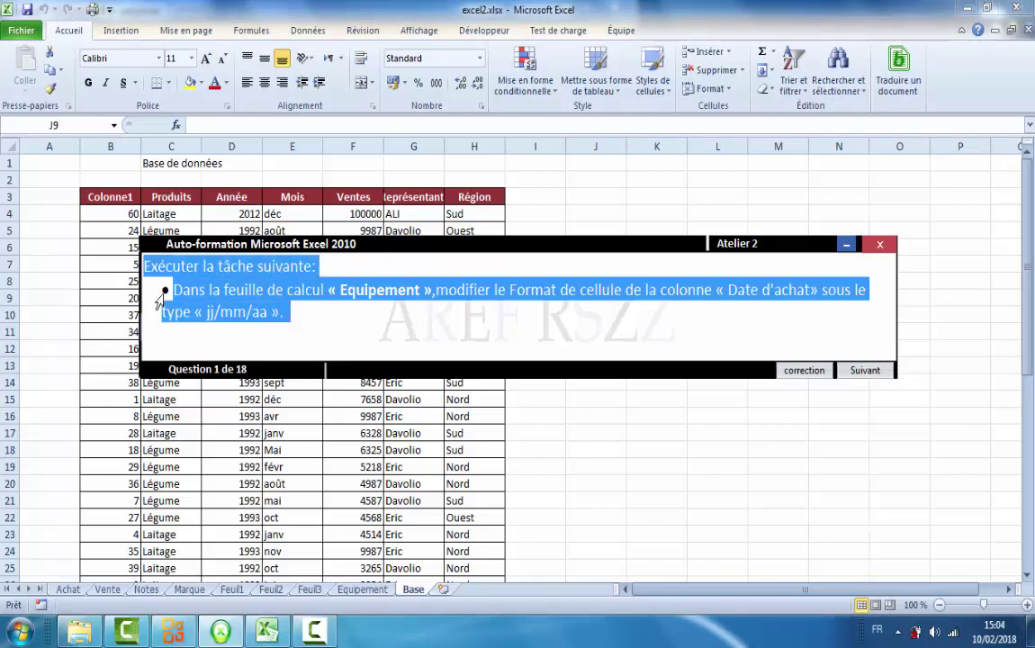
left_click(158, 301)
triple_click(159, 300)
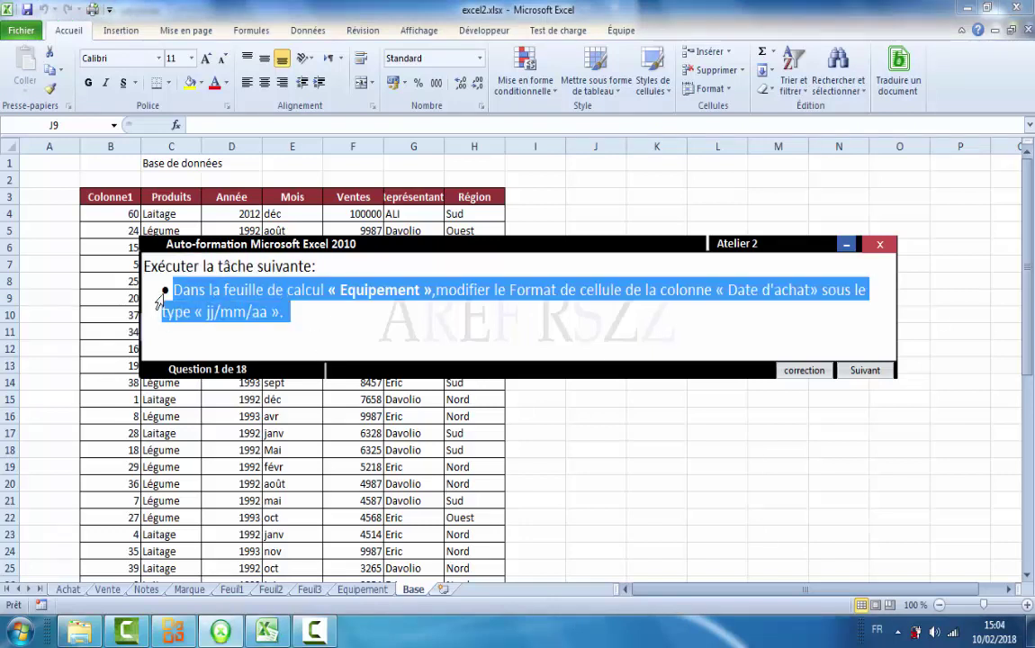
left_click(296, 343)
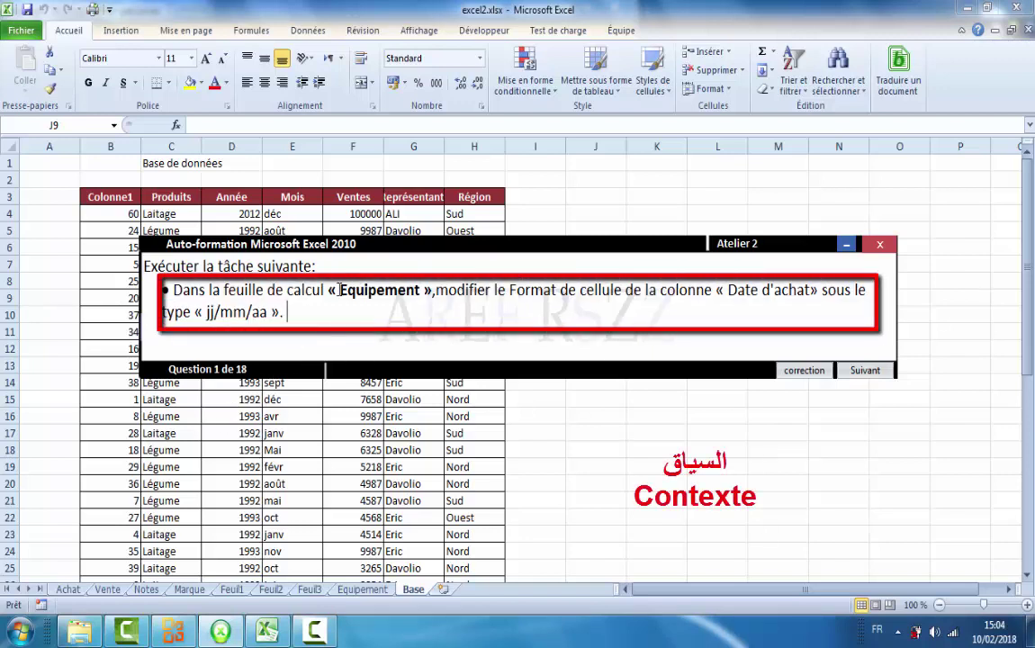
left_click_drag(339, 290, 422, 290)
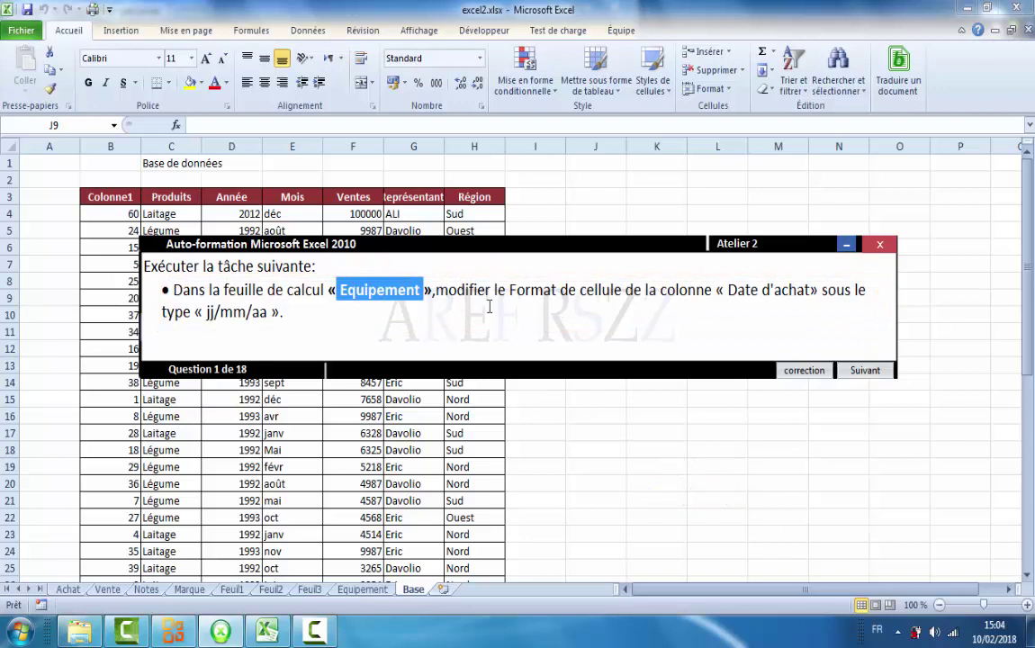
left_click_drag(510, 291, 623, 297)
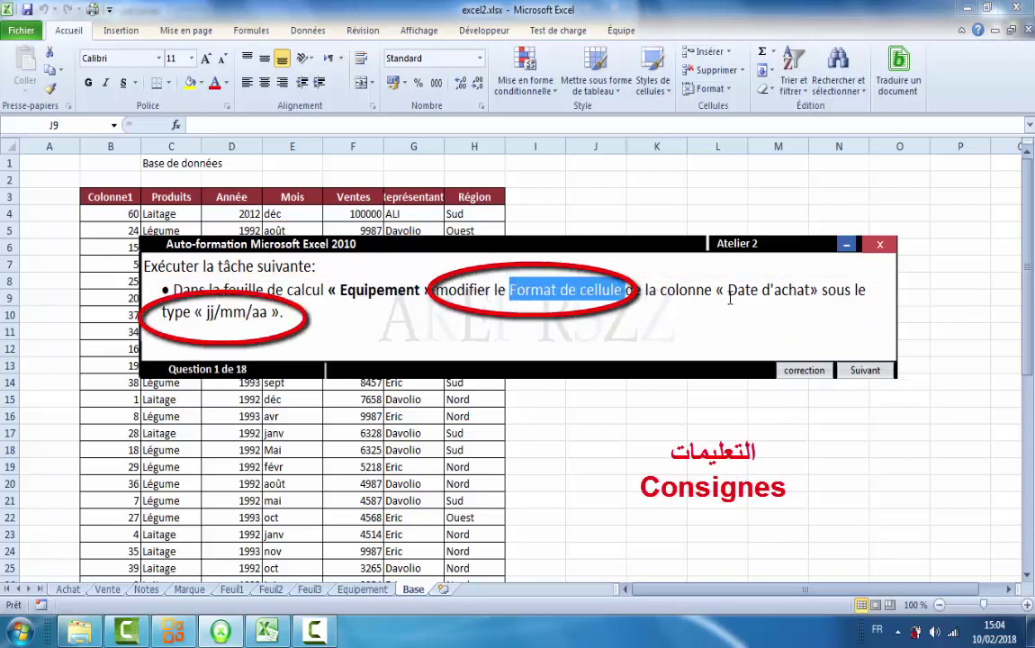
left_click_drag(728, 297, 789, 305)
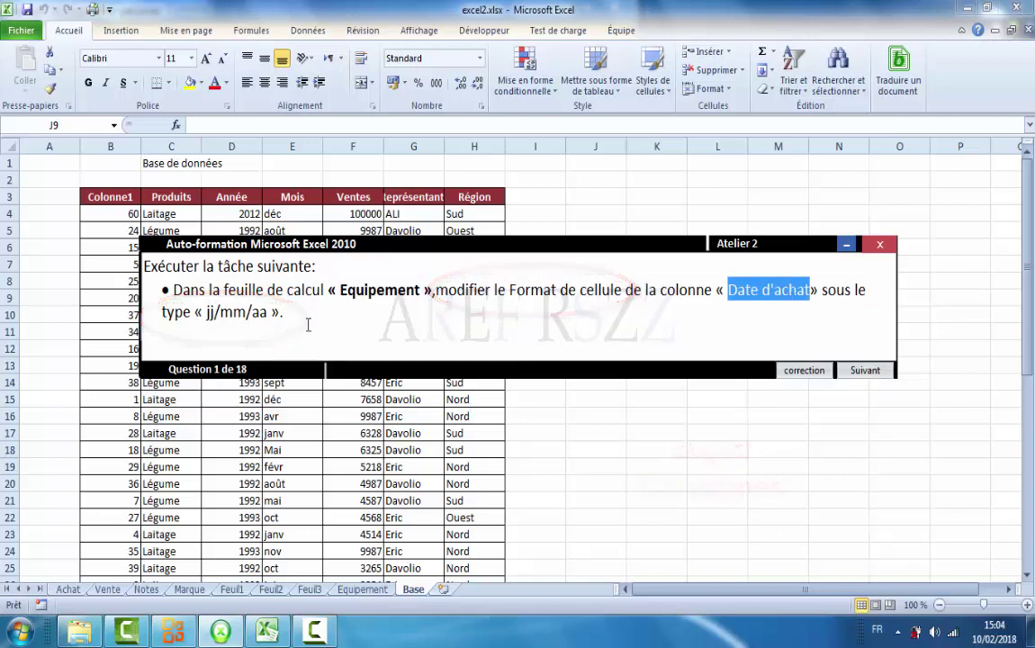
left_click_drag(288, 312, 164, 317)
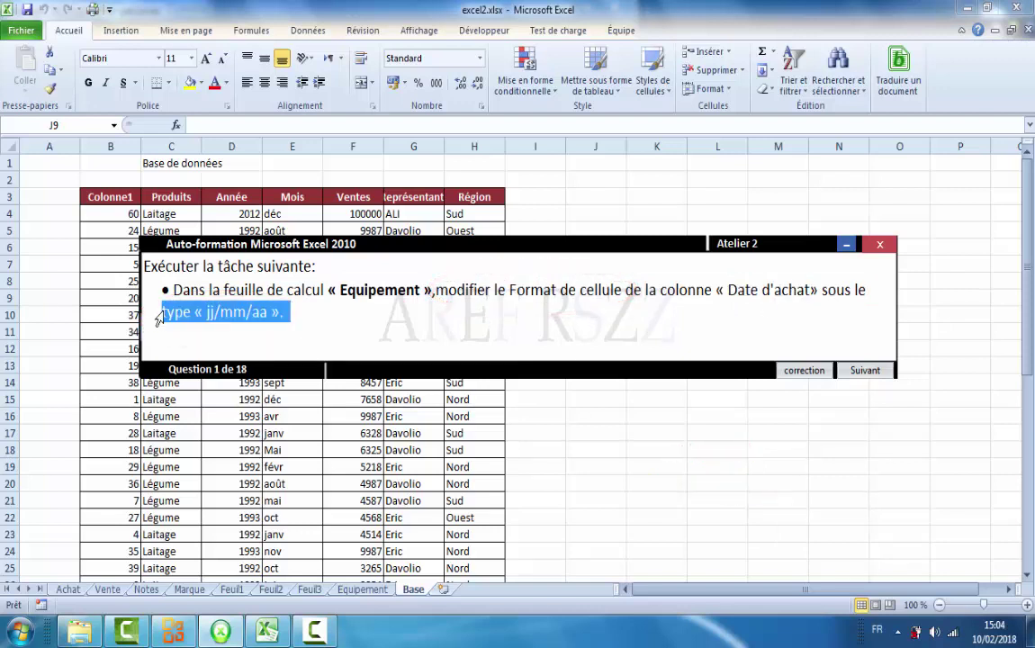
left_click(362, 342)
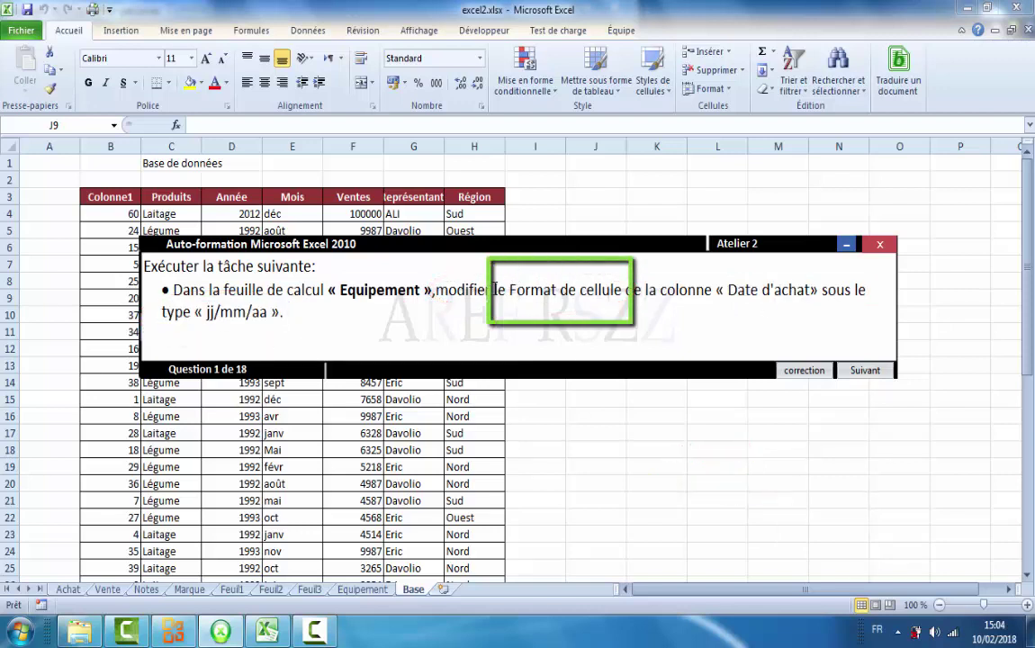
left_click_drag(495, 290, 596, 295)
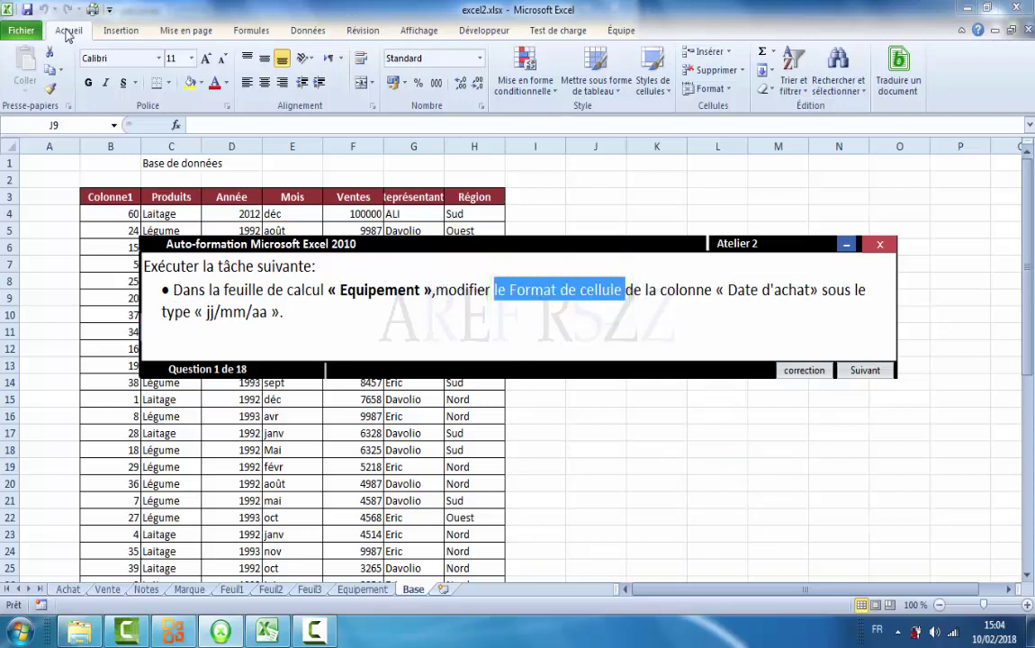
left_click(732, 96)
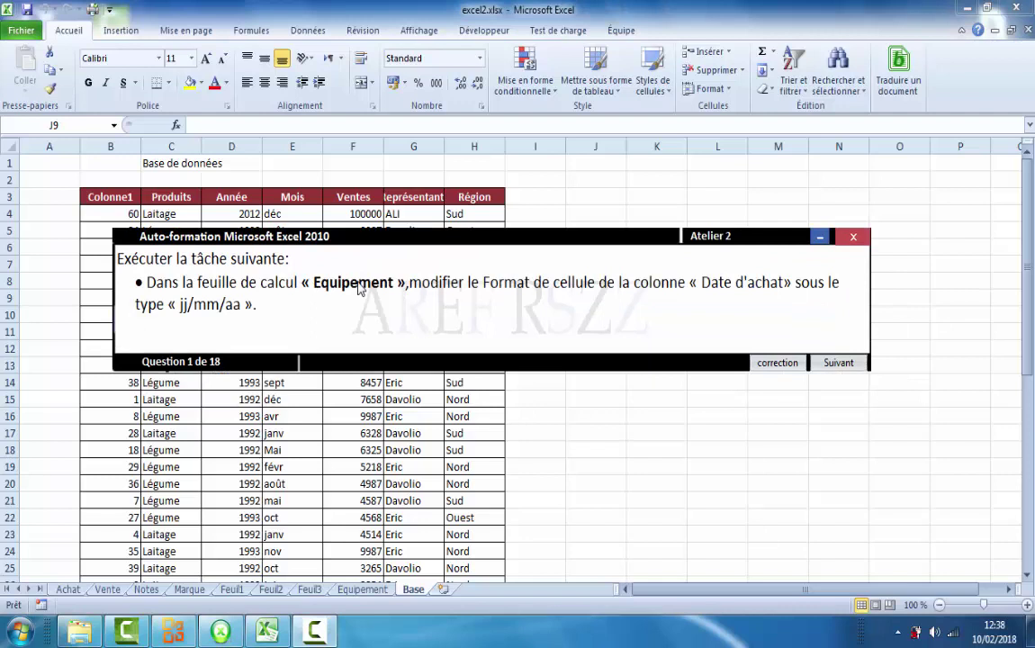
Step: On the Equipement sheet, format cell H22 in the Date d'achat column as a Date with type 14/03/01
left_click(362, 590)
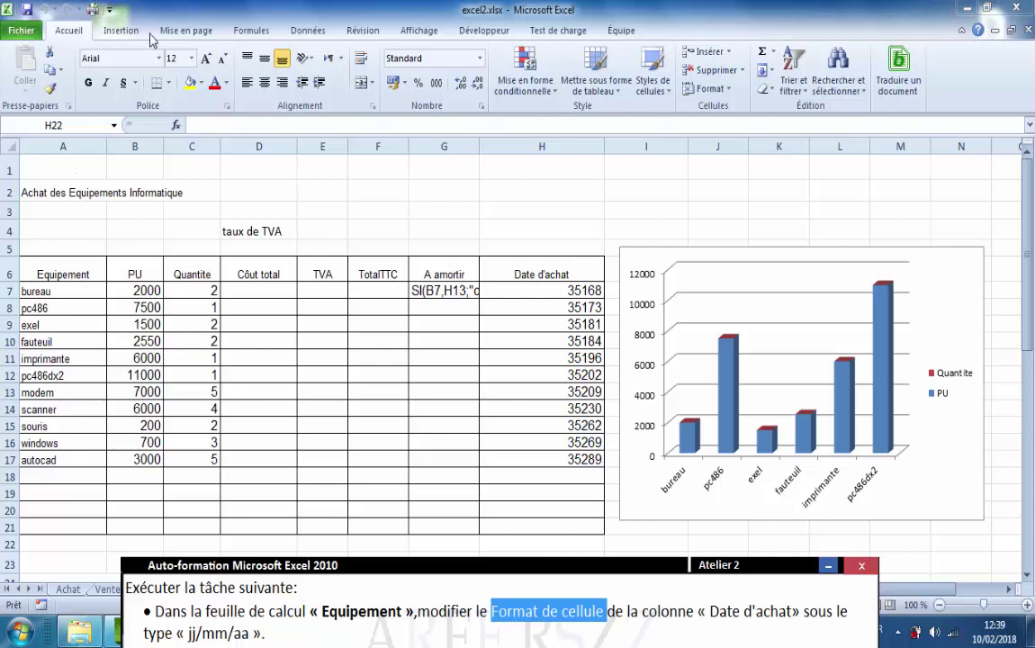
left_click(58, 27)
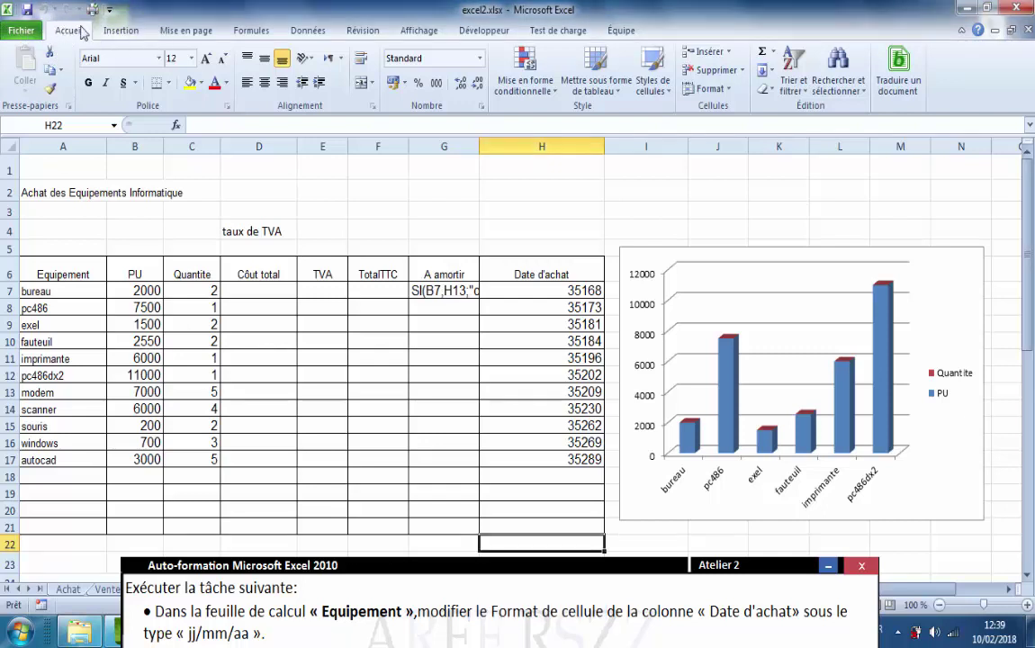
left_click(728, 91)
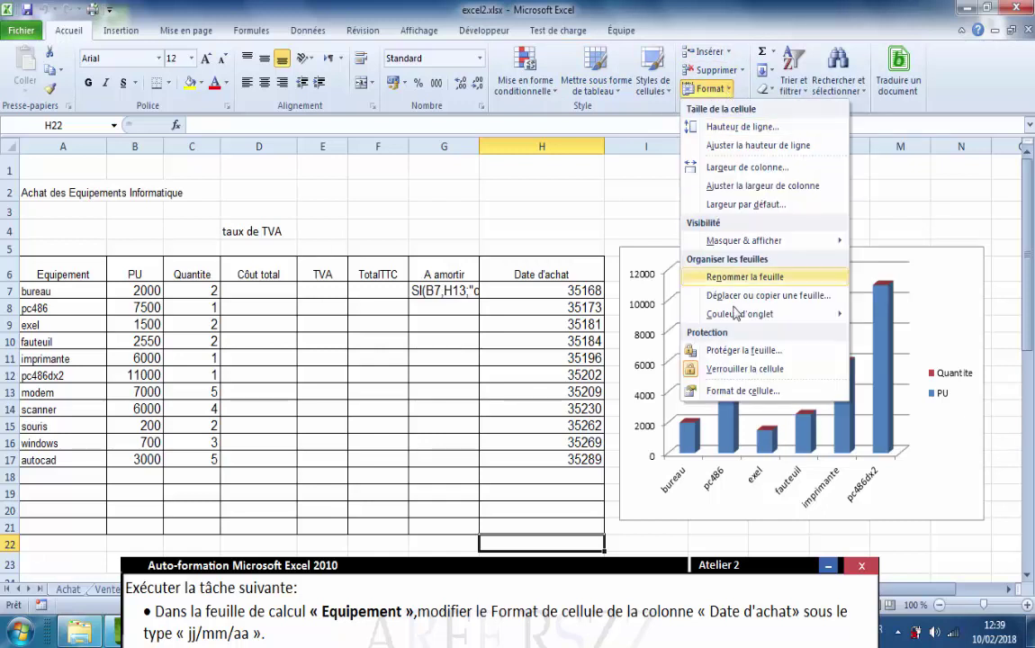
left_click(712, 396)
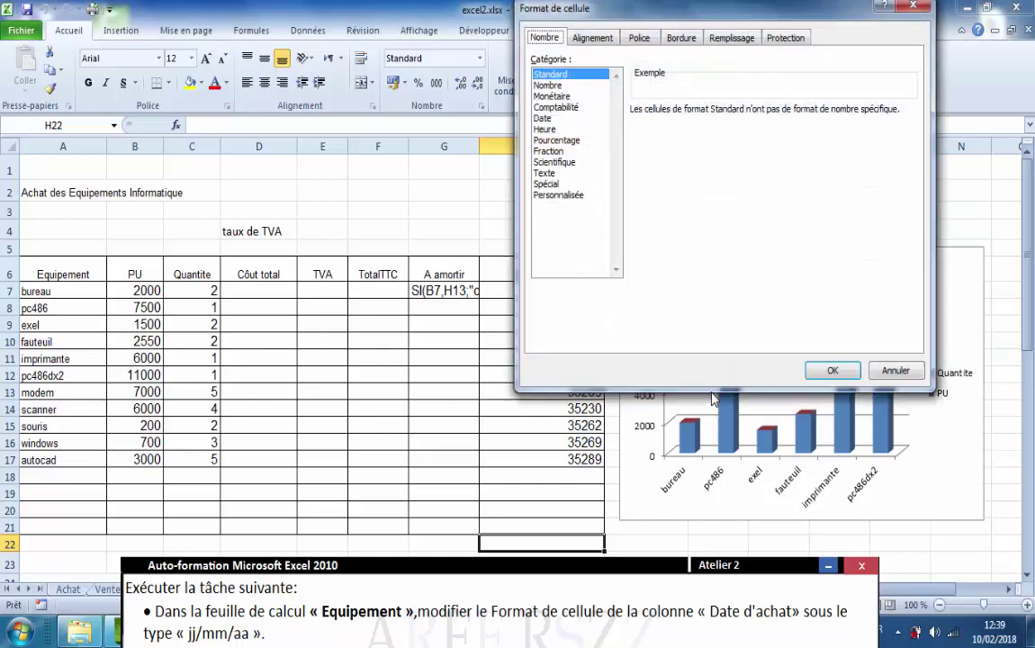
left_click(542, 119)
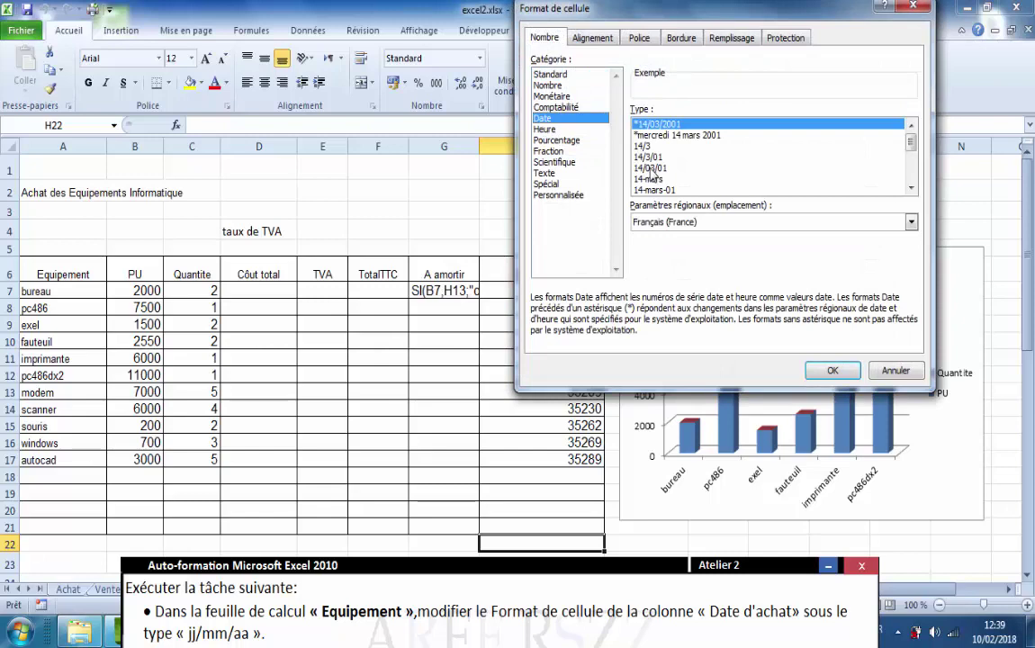
left_click(668, 168)
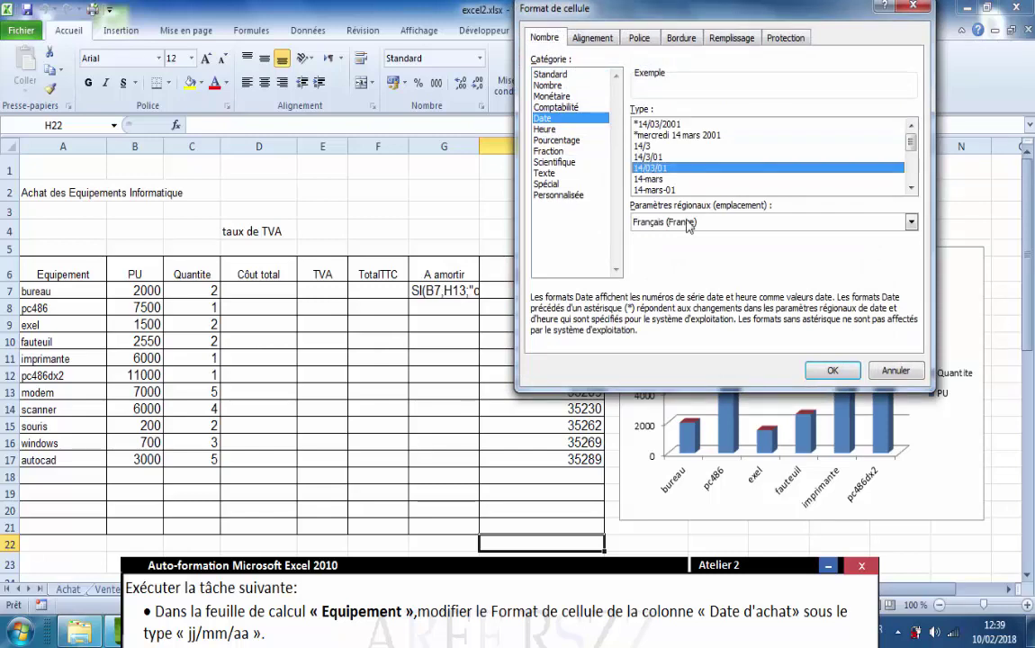
left_click(826, 369)
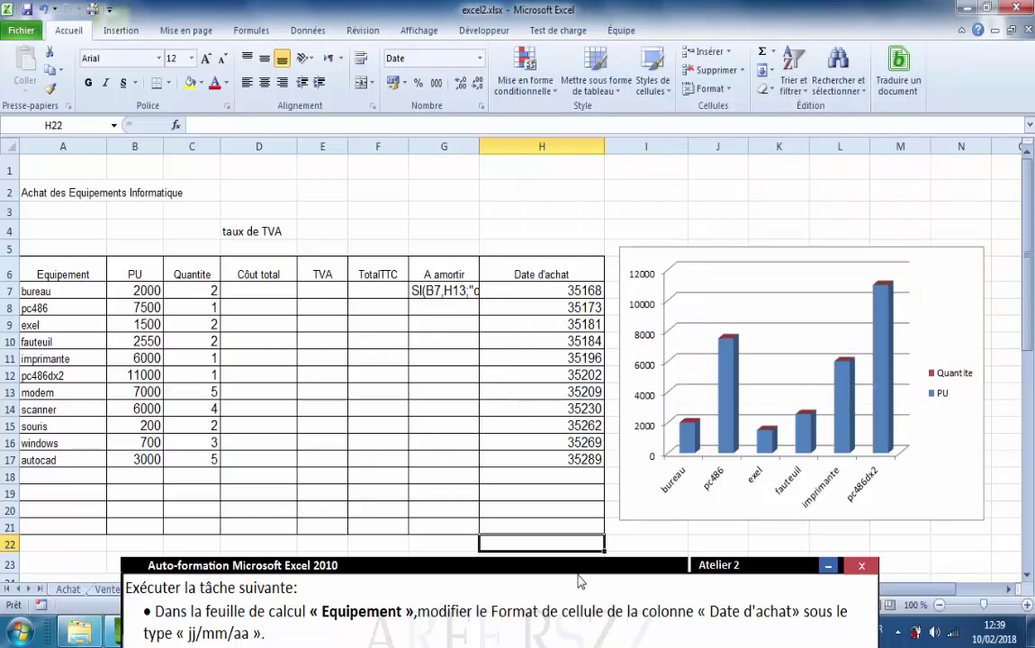
Step: Advance the exercise to question 2 and move the instruction window clear of the equipment table's first rows
left_click_drag(579, 576, 578, 304)
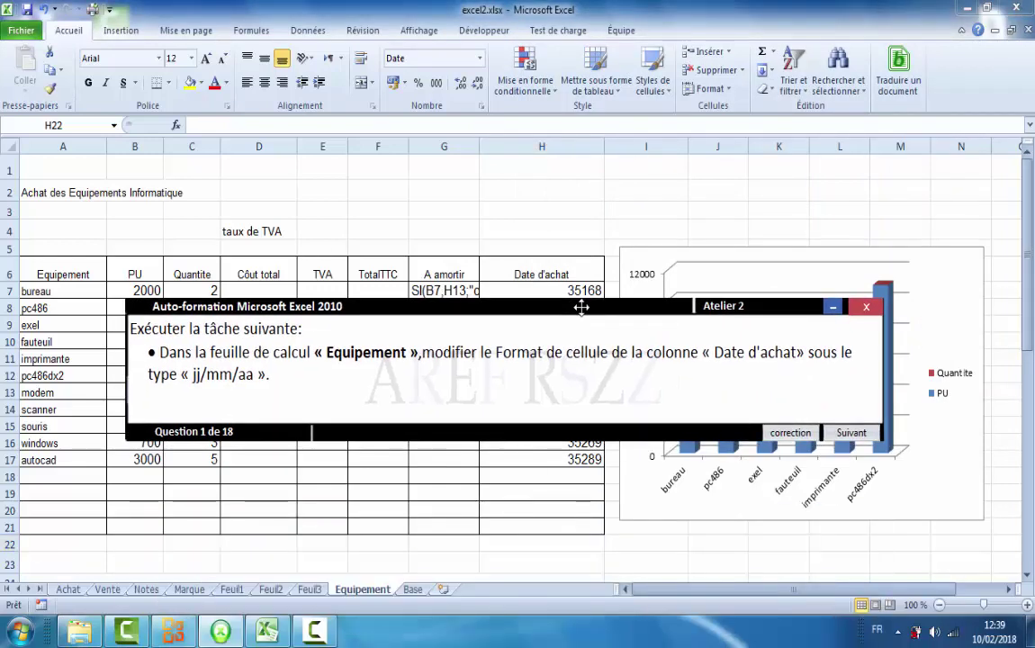
left_click(852, 435)
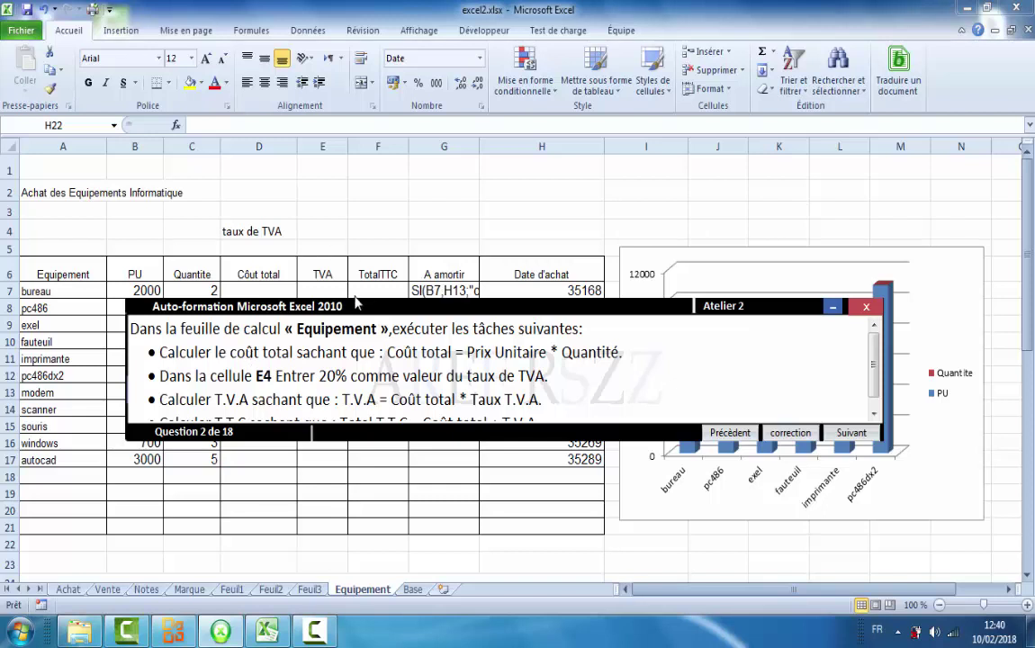
left_click_drag(356, 306, 355, 396)
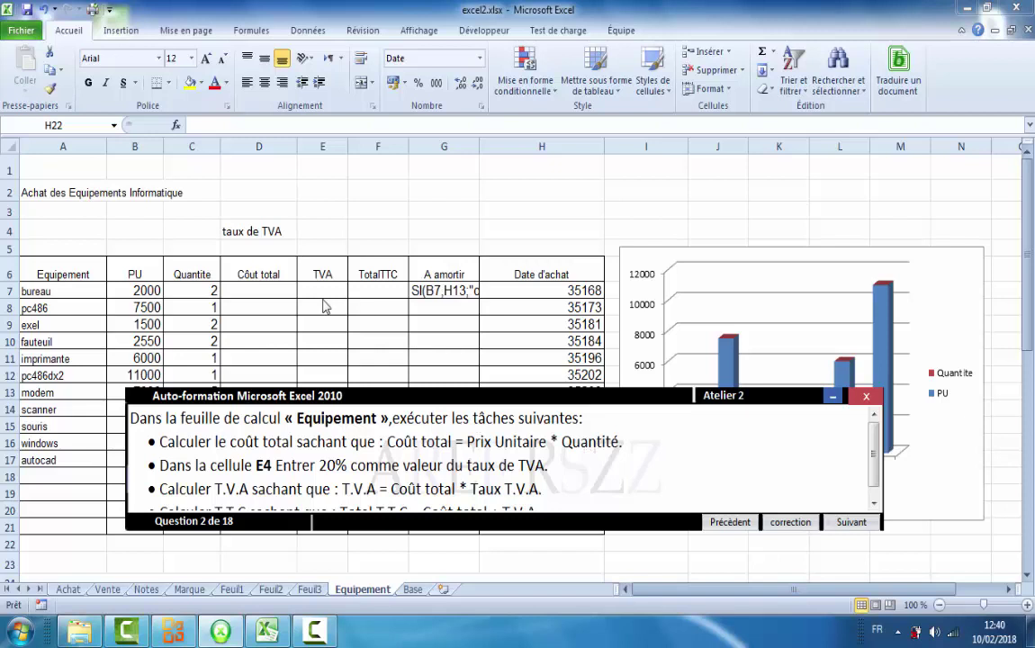
Step: Enter the formula =B7*C7 in cell D7 to calculate the total cost of the bureau item
left_click(257, 291)
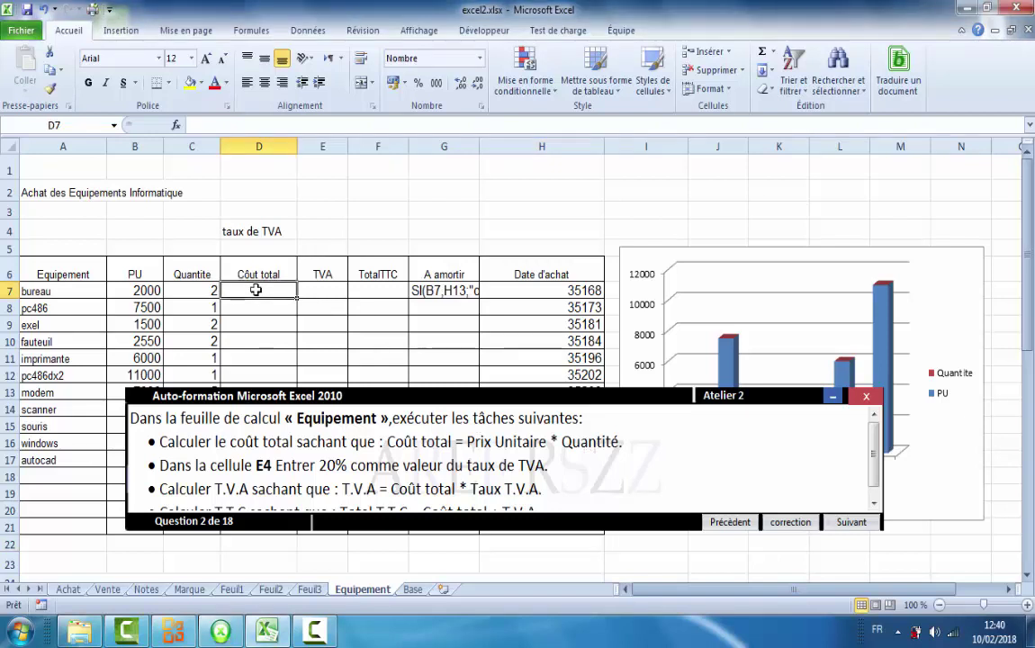
type("=")
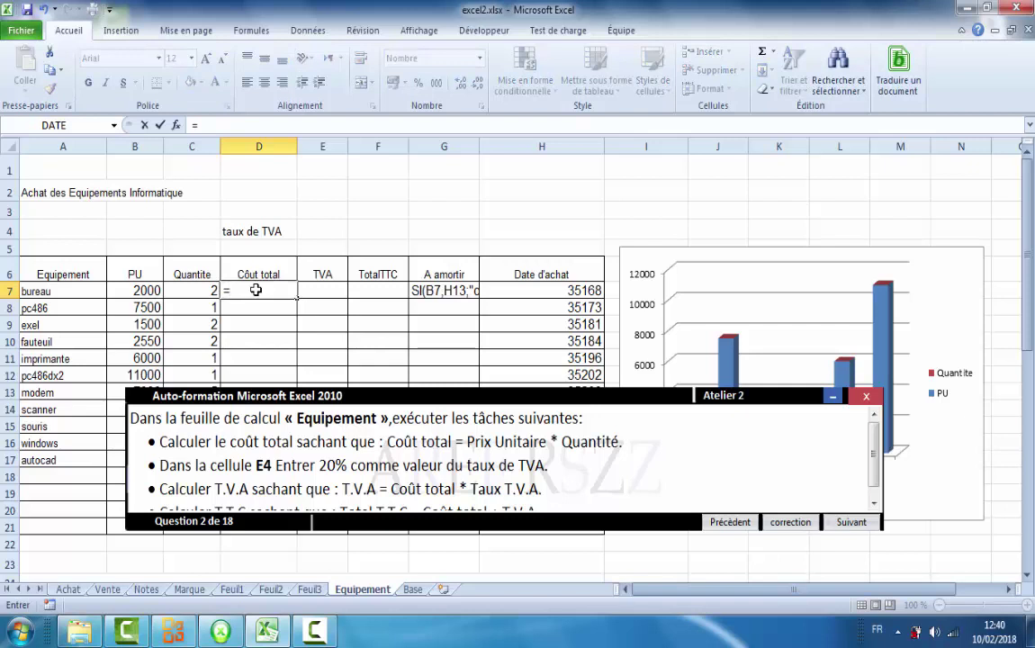
left_click(143, 293)
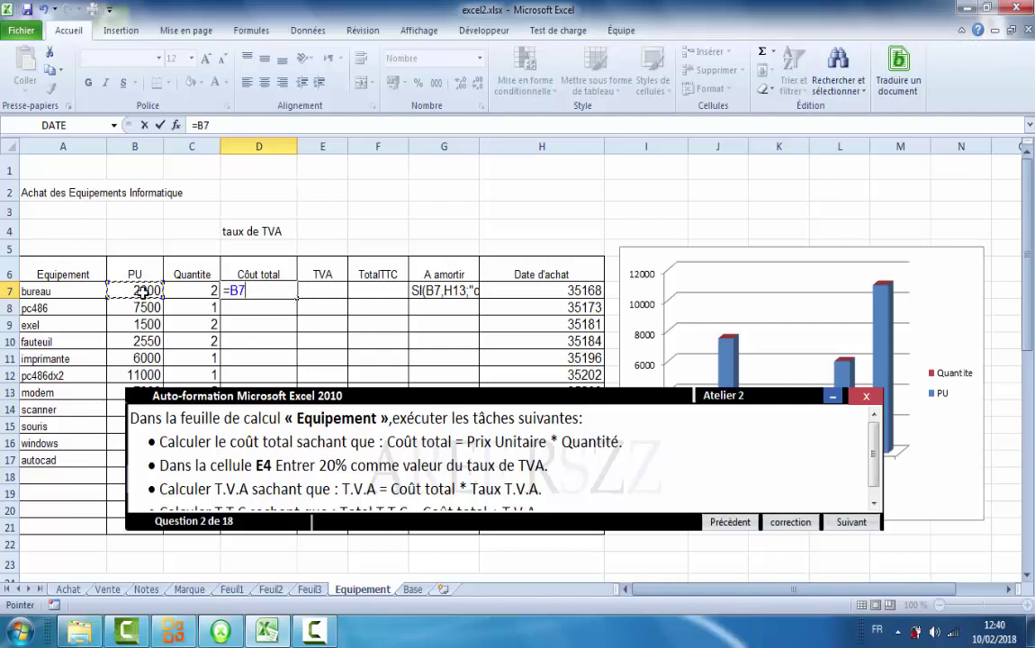
type("*")
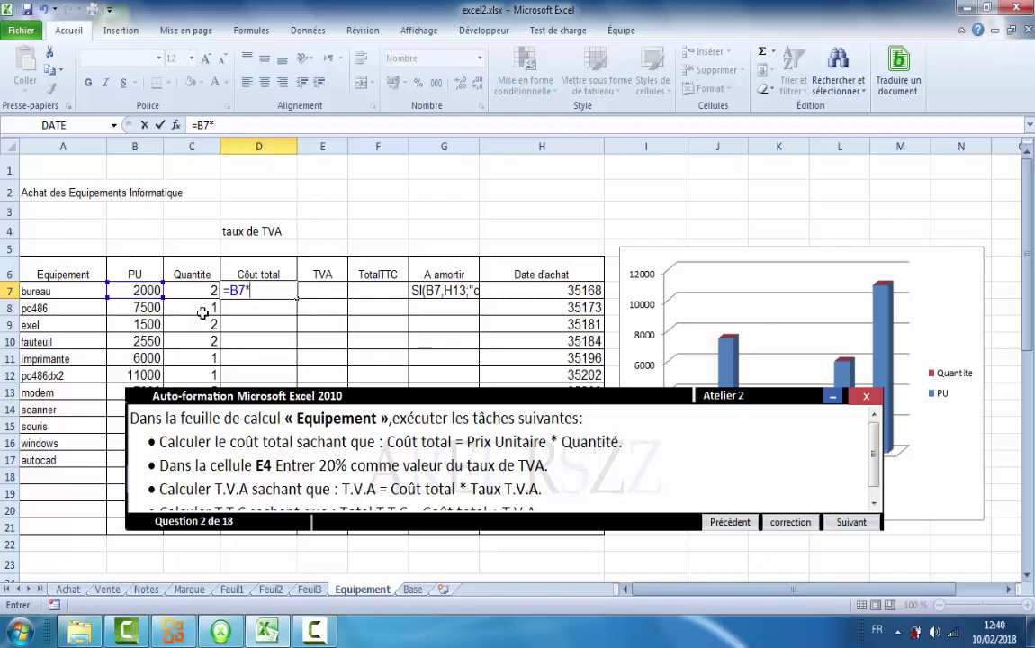
left_click(195, 292)
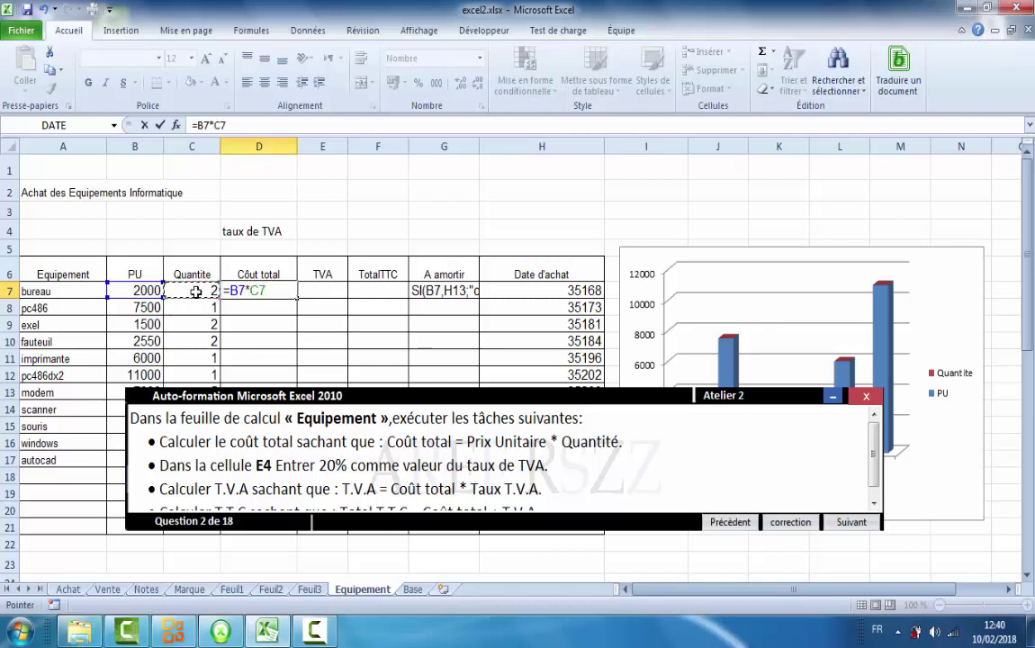
key("Return")
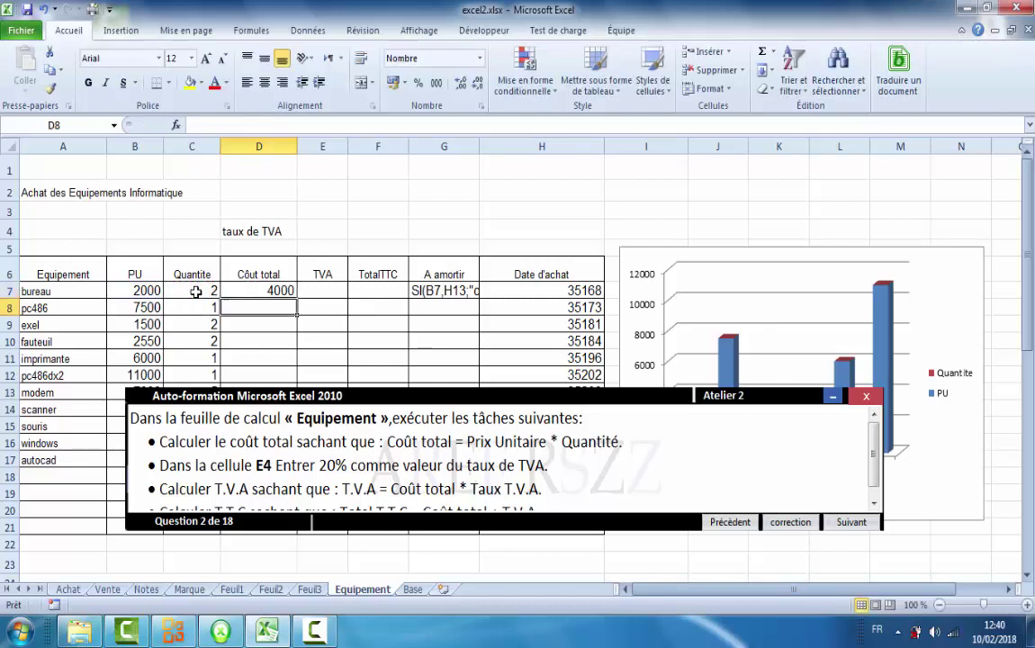
Step: Move the instruction window below the table and fill the total cost formula from D7 down to D17
left_click(278, 290)
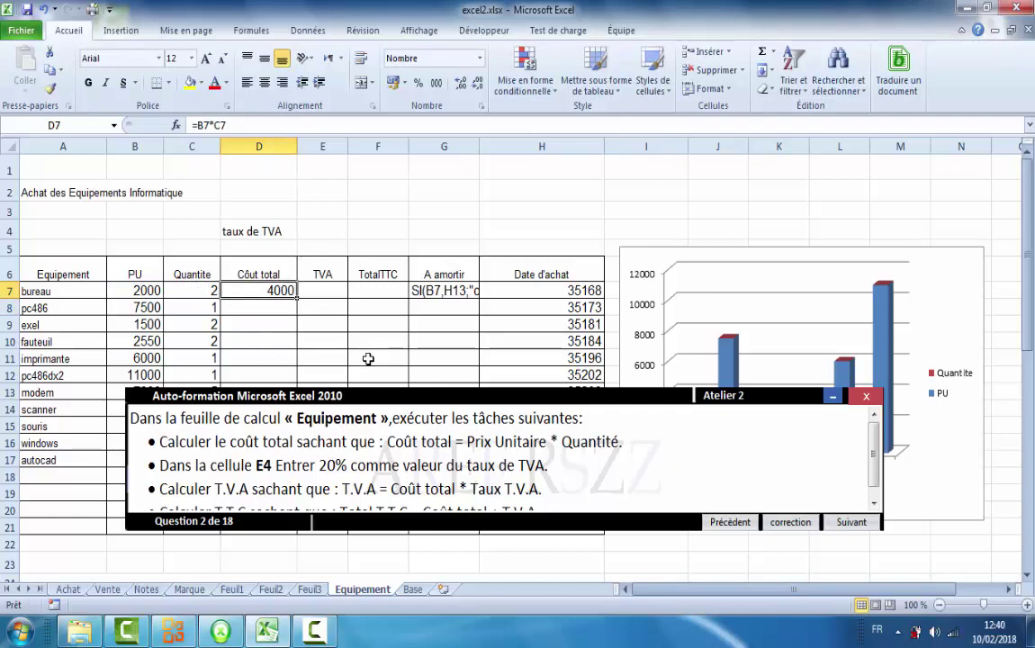
left_click_drag(379, 432, 390, 585)
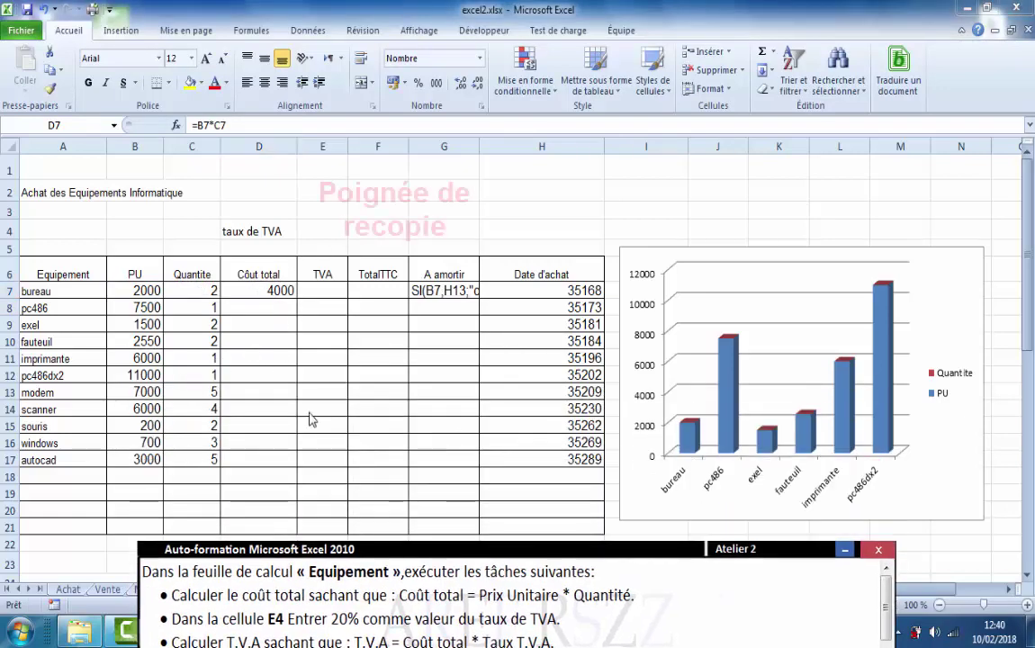
left_click(265, 298)
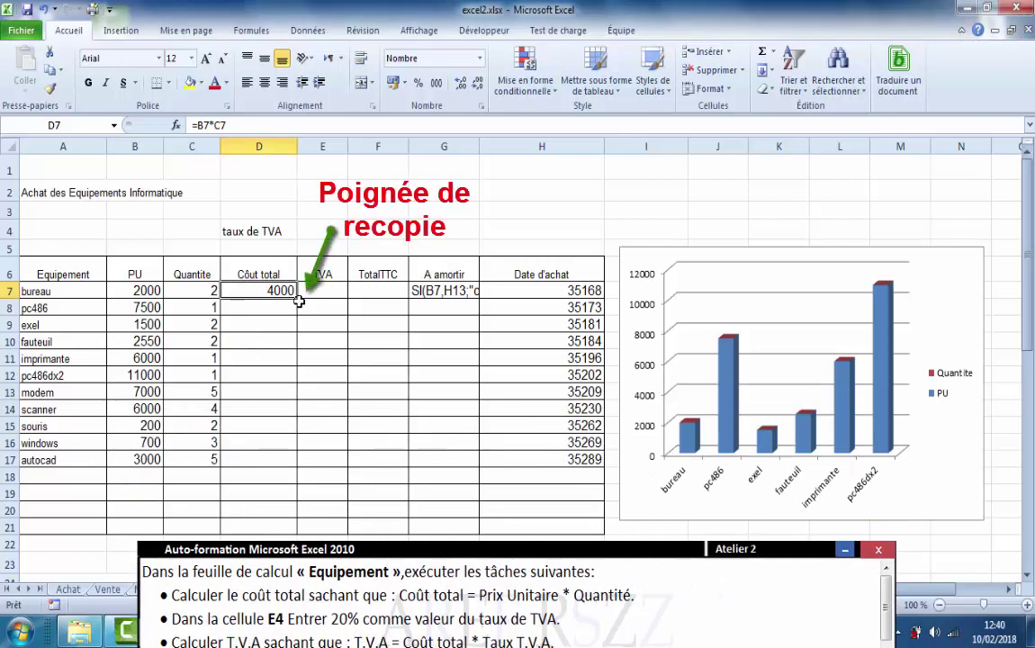
left_click_drag(297, 298, 297, 466)
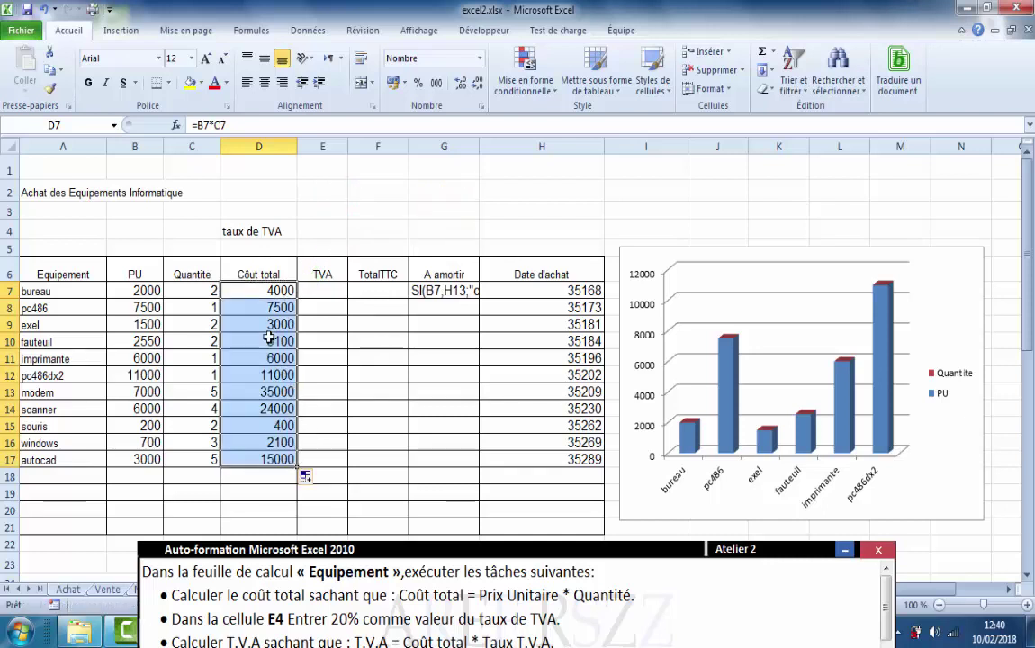
Step: Enter 20% as the TVA rate in cell E4 of the Equipement sheet
left_click(325, 294)
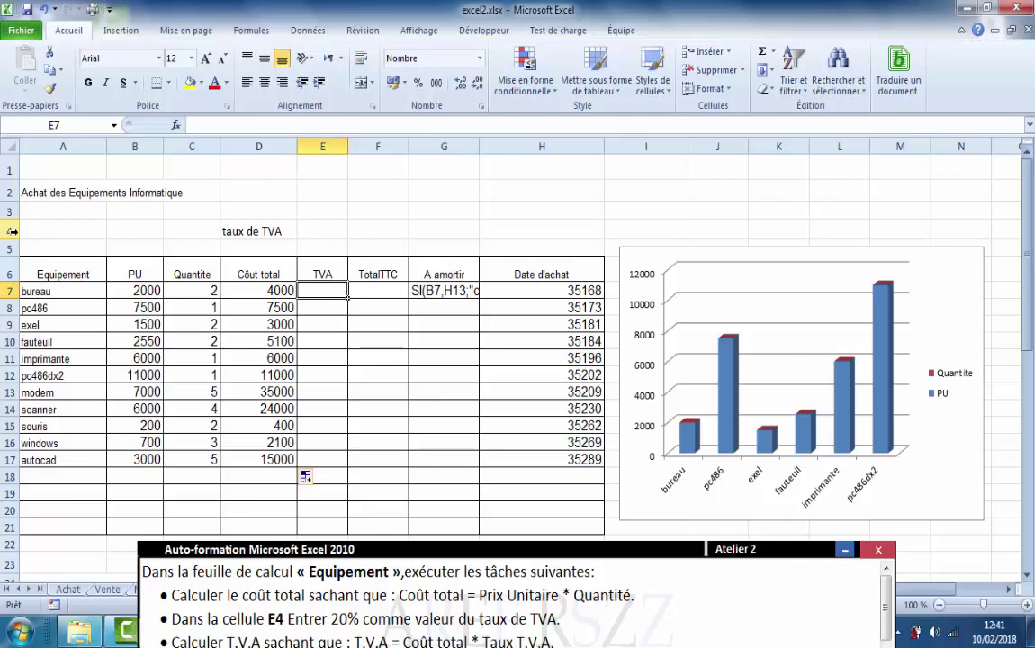
left_click(319, 231)
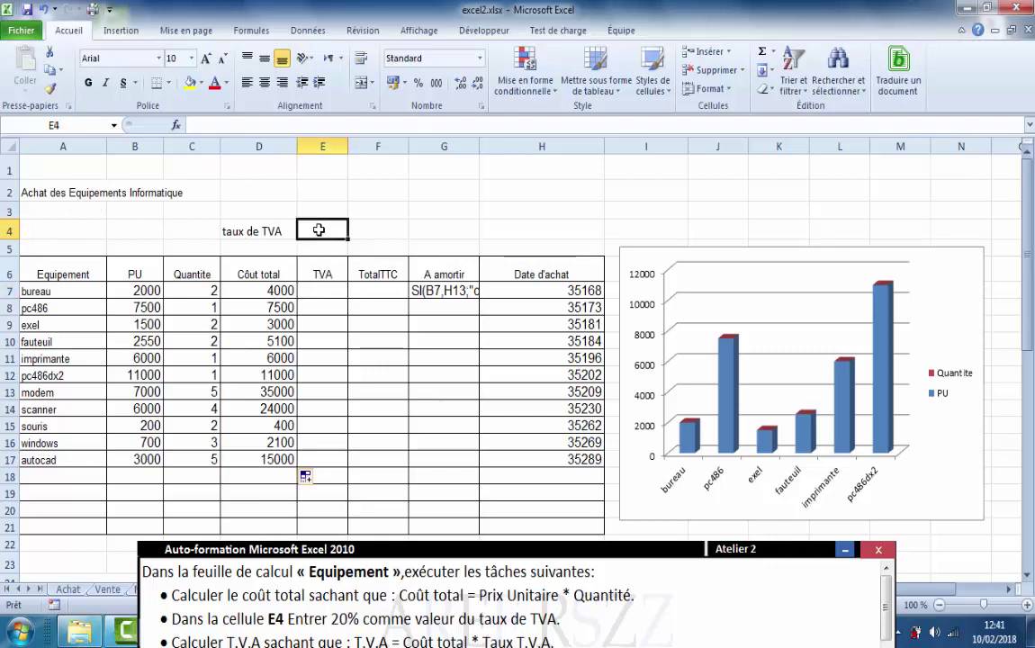
type("20")
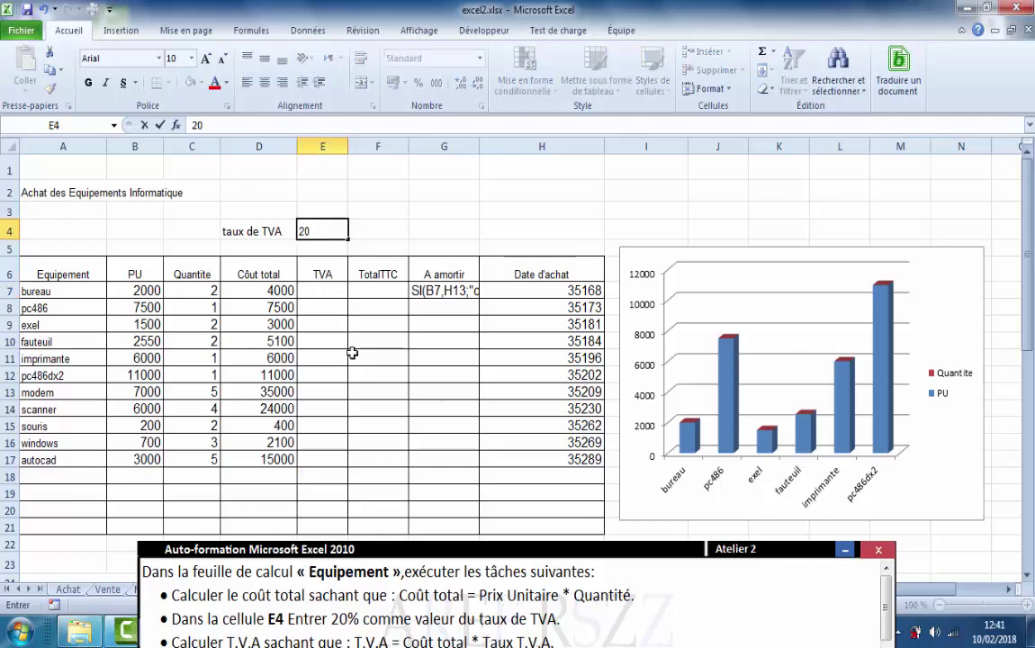
type("%")
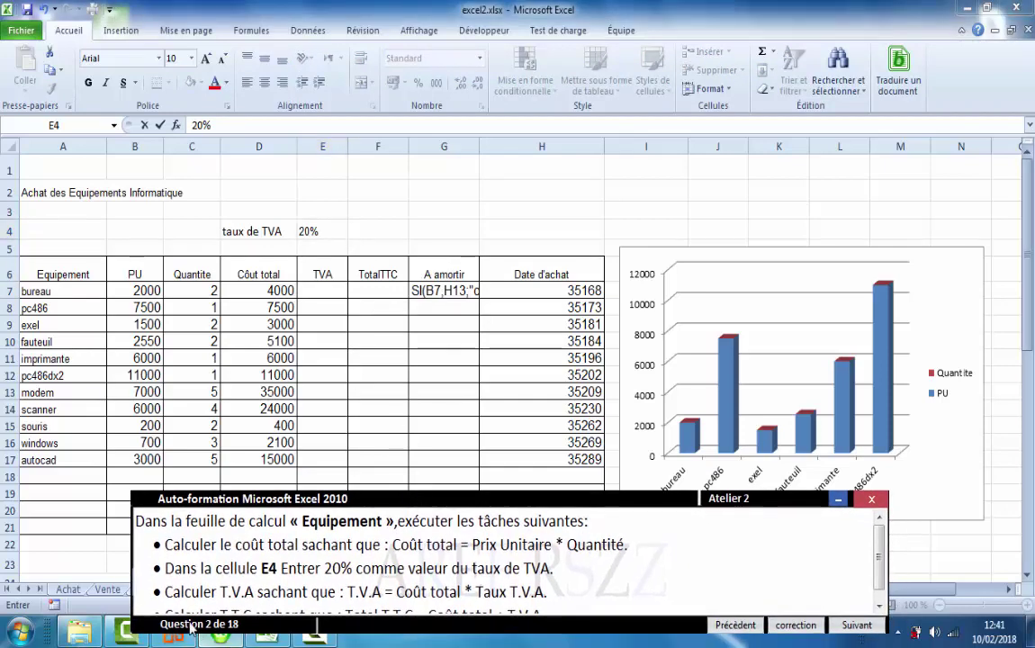
Step: Calculate the bureau item's TVA in cell E7 with =D7*E4 and fill the formula down to E17
triple_click(153, 596)
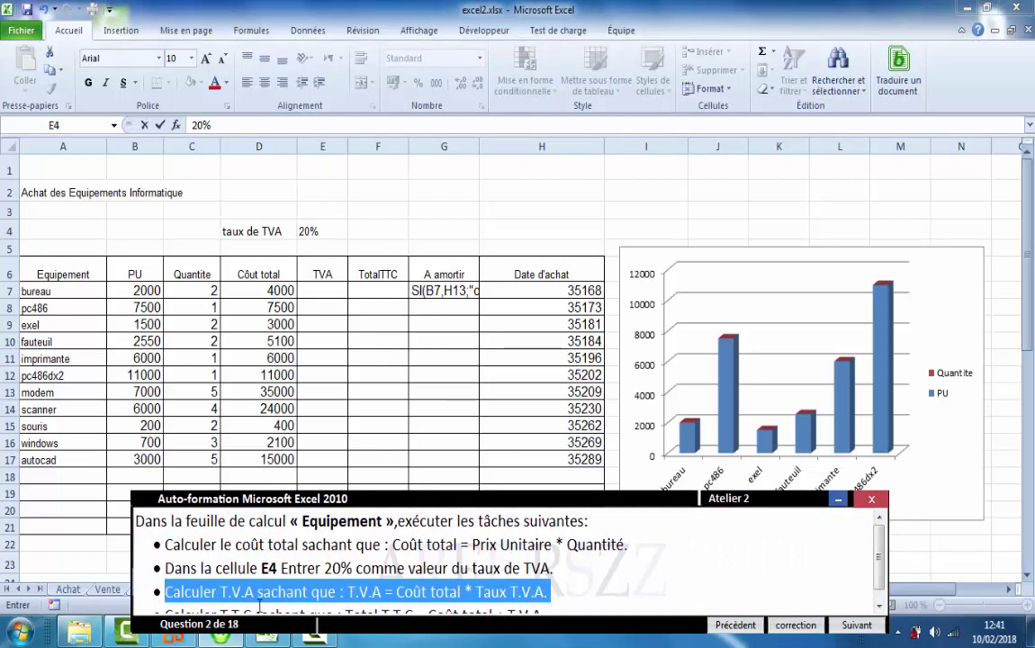
left_click(320, 290)
type("=")
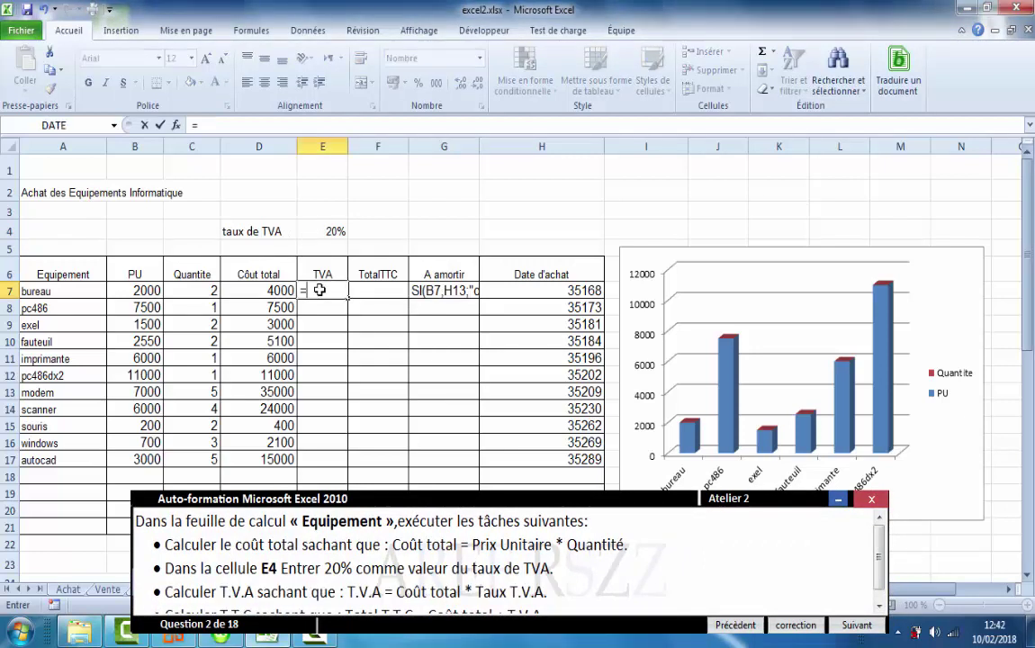
left_click(267, 291)
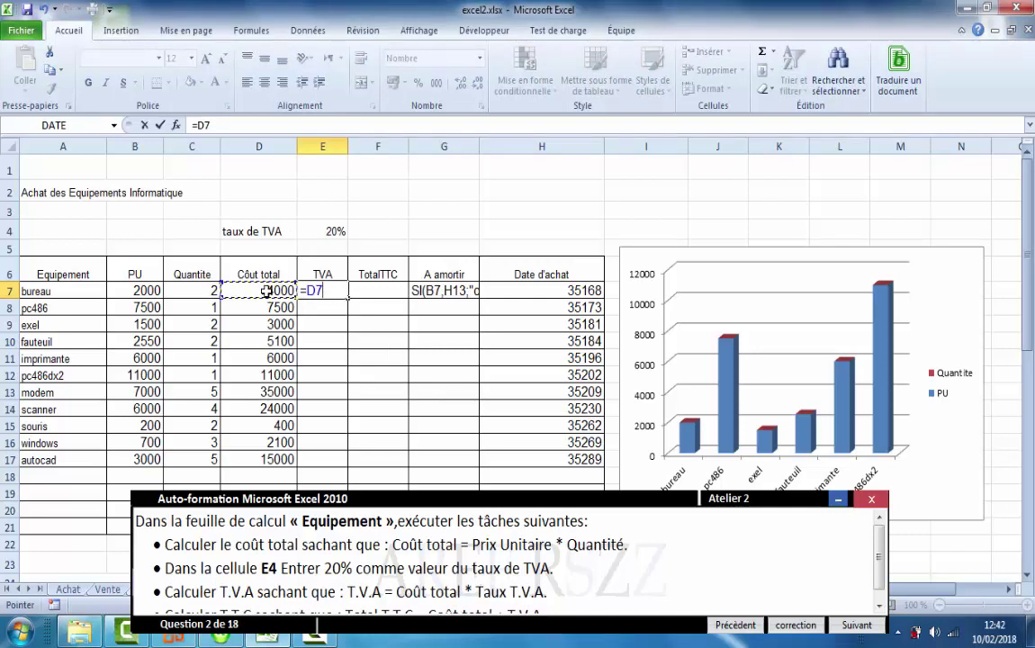
type("*")
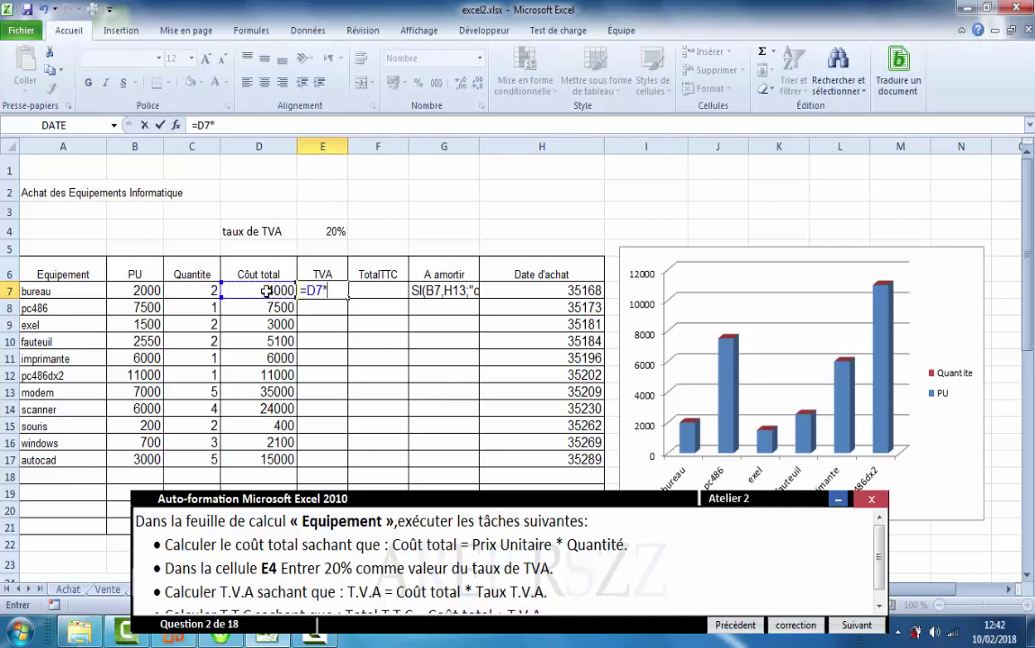
left_click(332, 231)
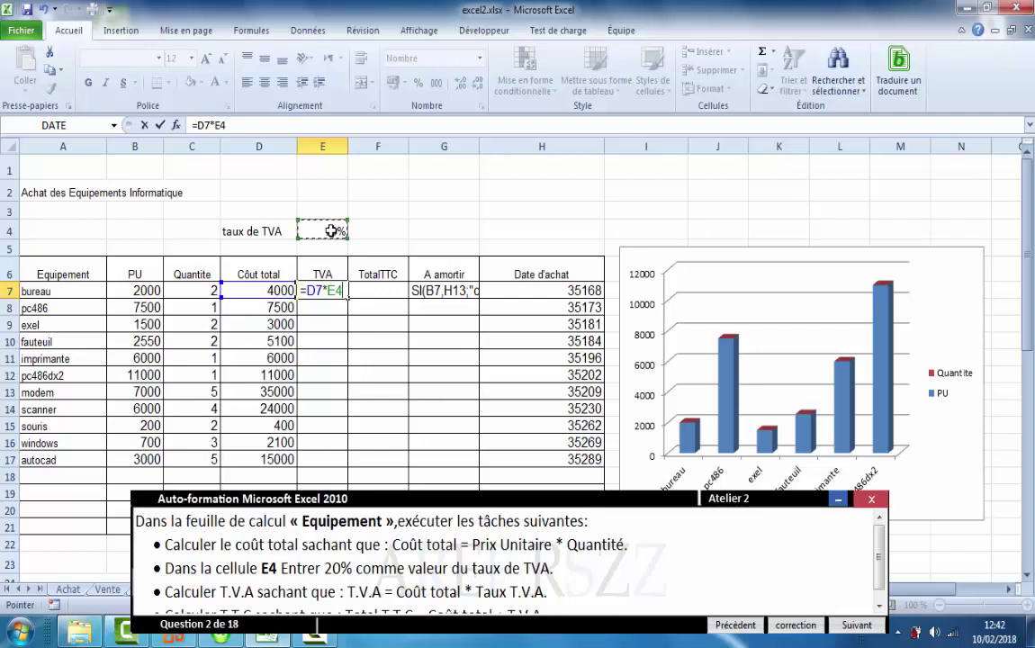
key("Return")
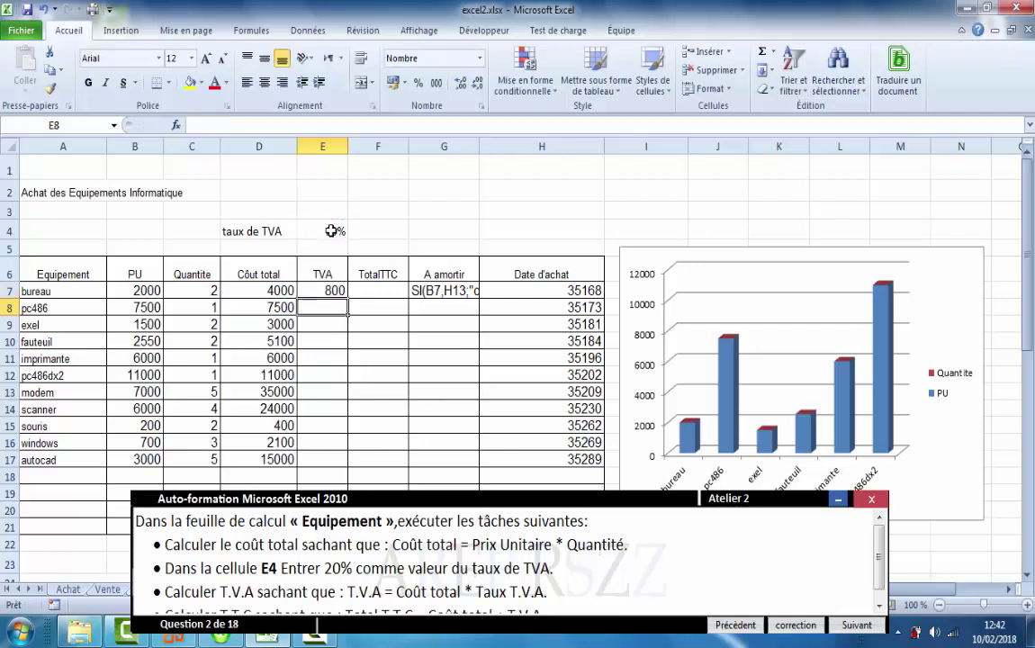
left_click(331, 290)
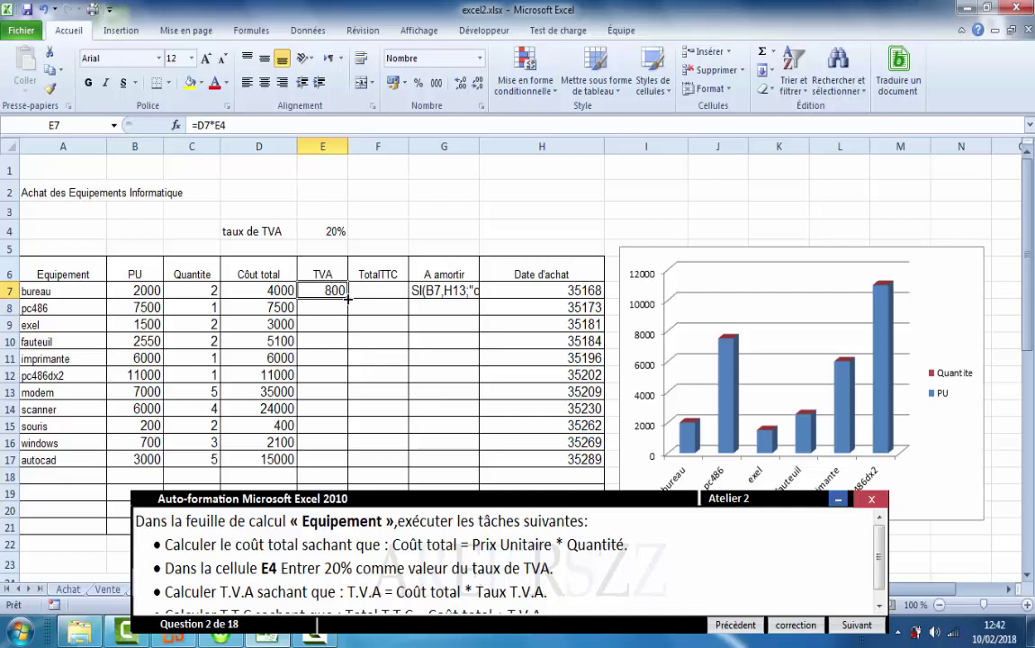
left_click_drag(347, 300, 347, 466)
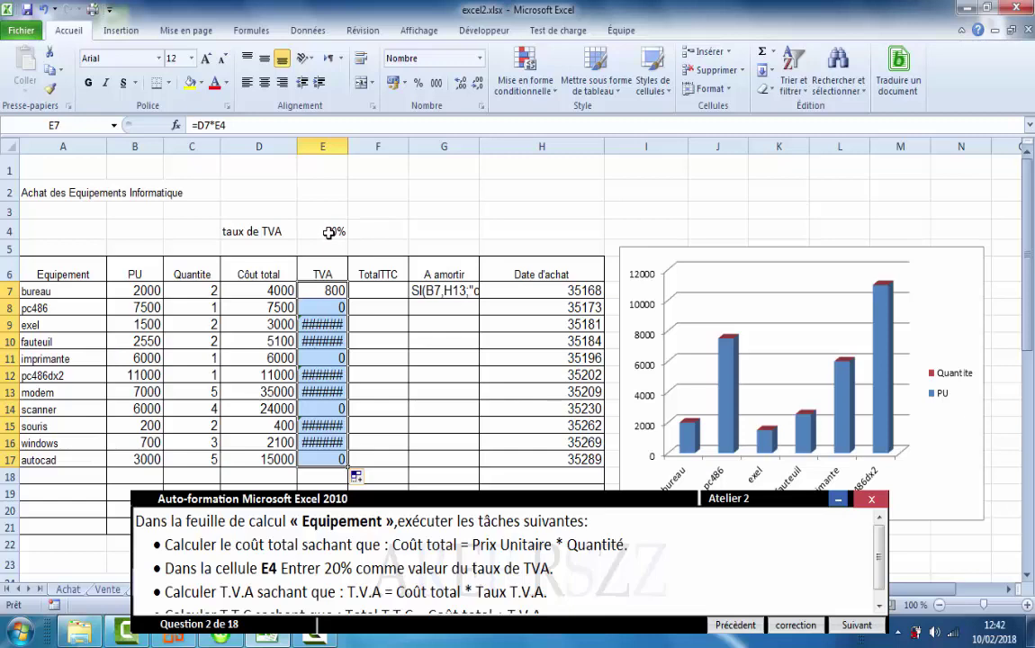
Step: Make the TVA rate reference absolute in cell E7, giving =D7*$E$4, and refill the formula down to E17
left_click(218, 125)
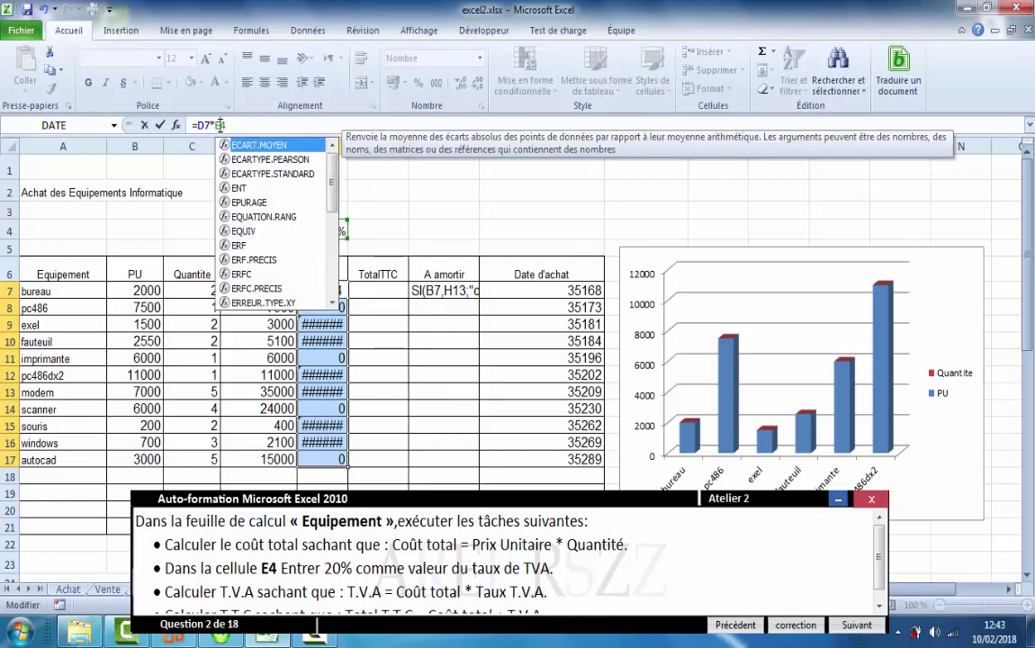
type("$4")
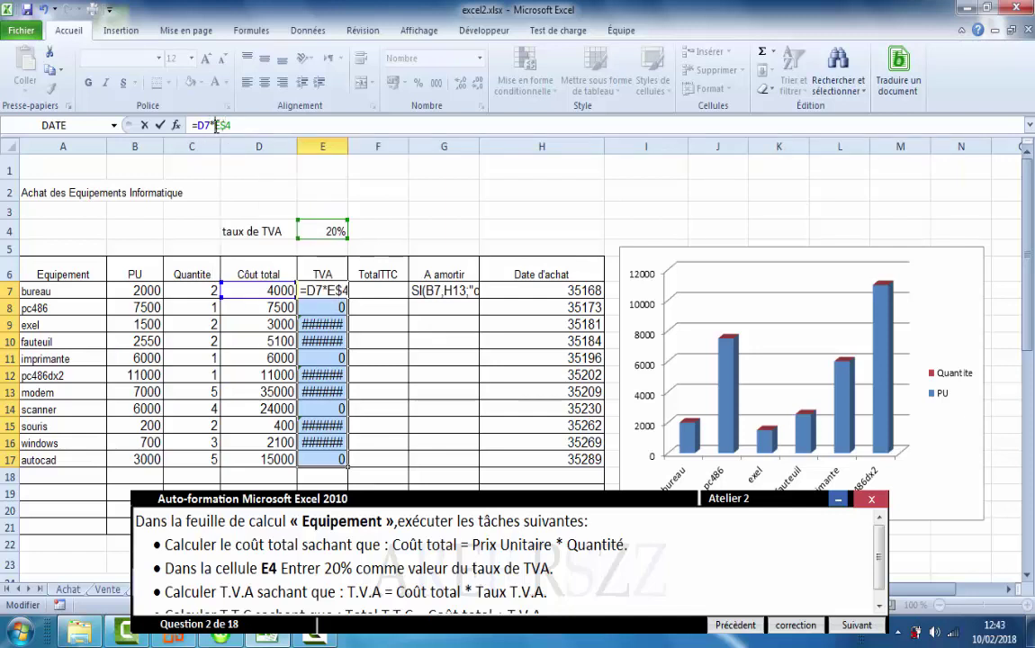
left_click(216, 125)
type("$")
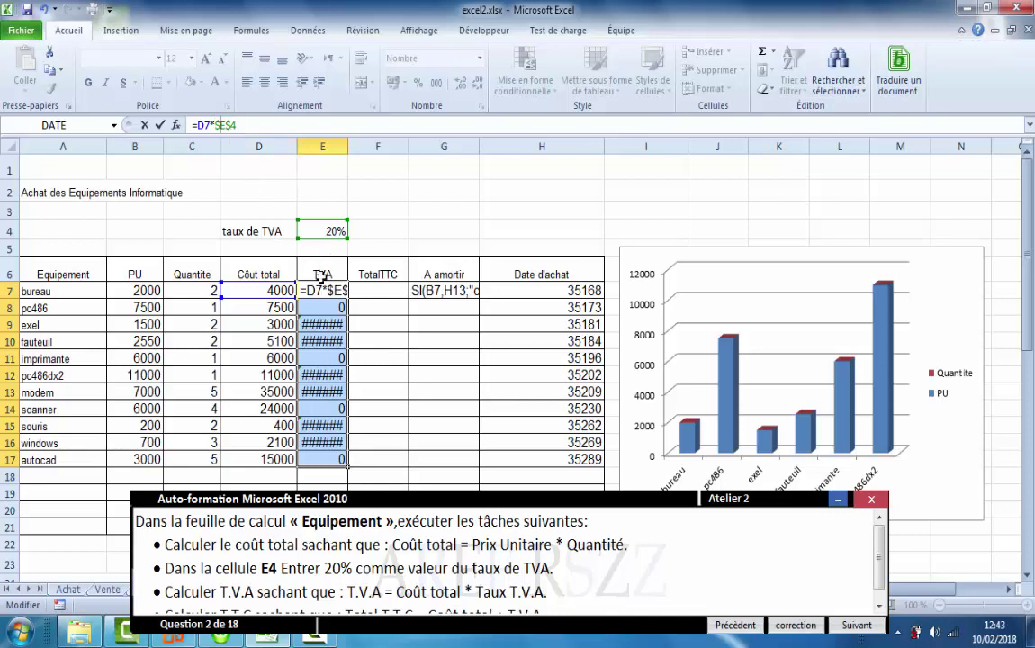
left_click(389, 370)
left_click(342, 290)
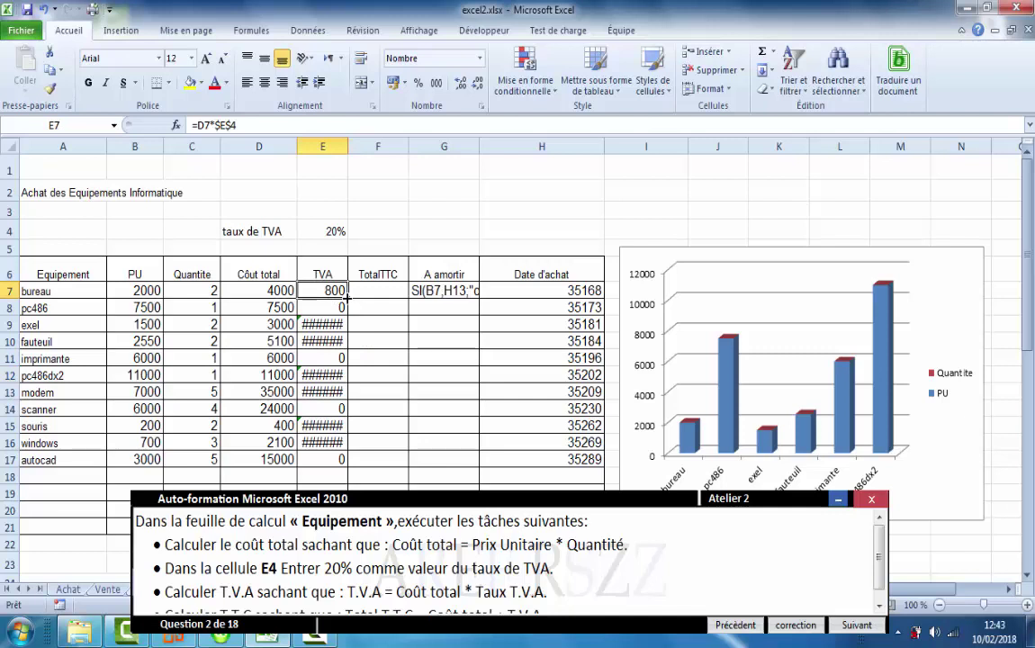
left_click_drag(346, 293, 346, 467)
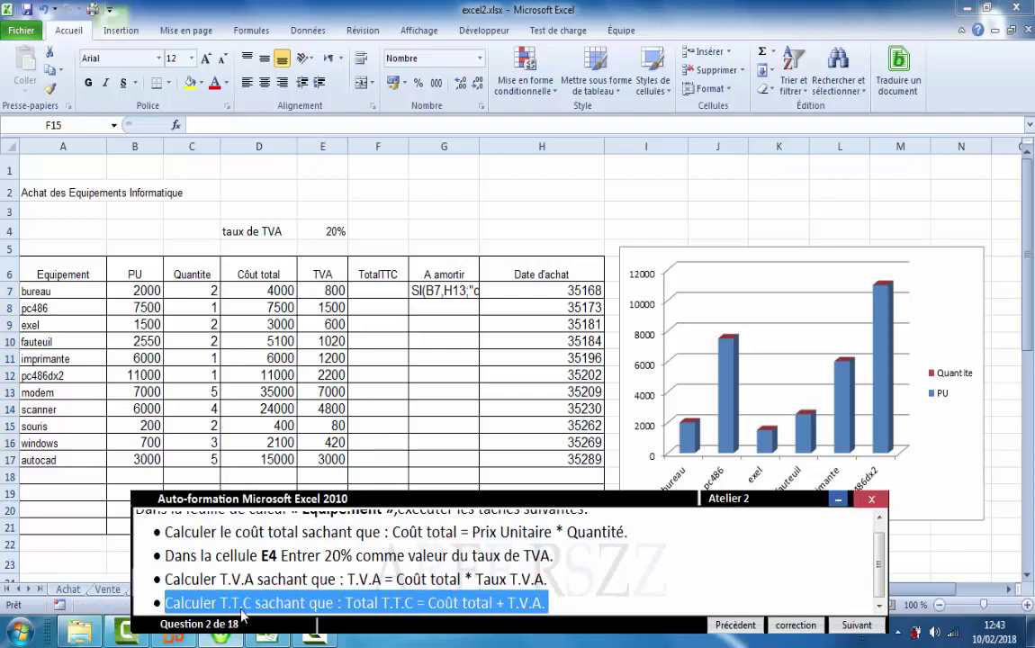
Step: Enter the formula =D7+E7 in cell F7 to calculate the bureau item's TotalTTC
left_click(360, 288)
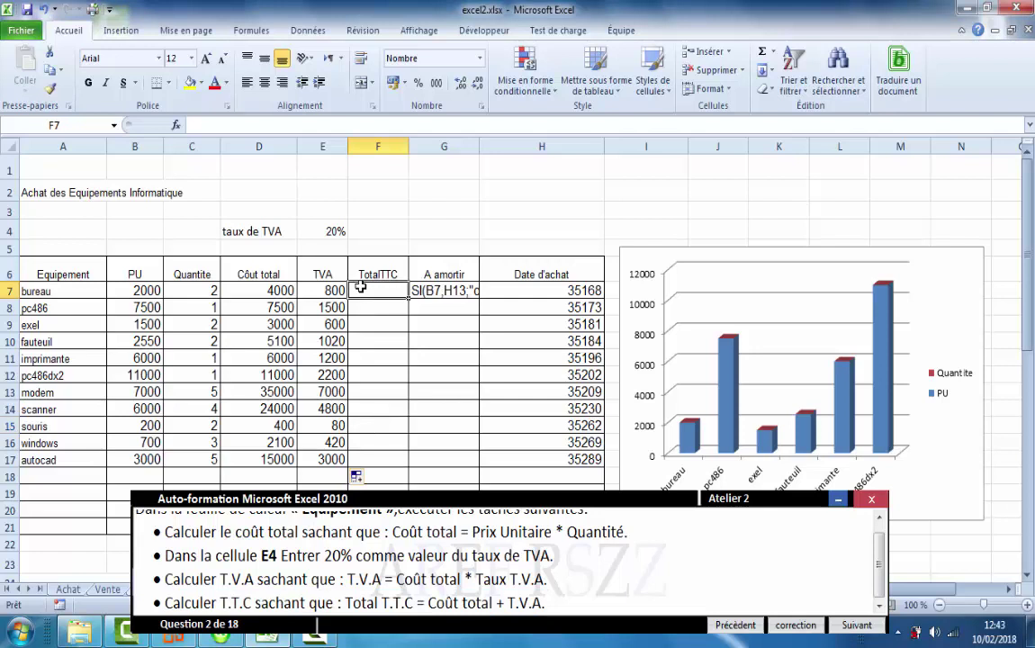
type("=")
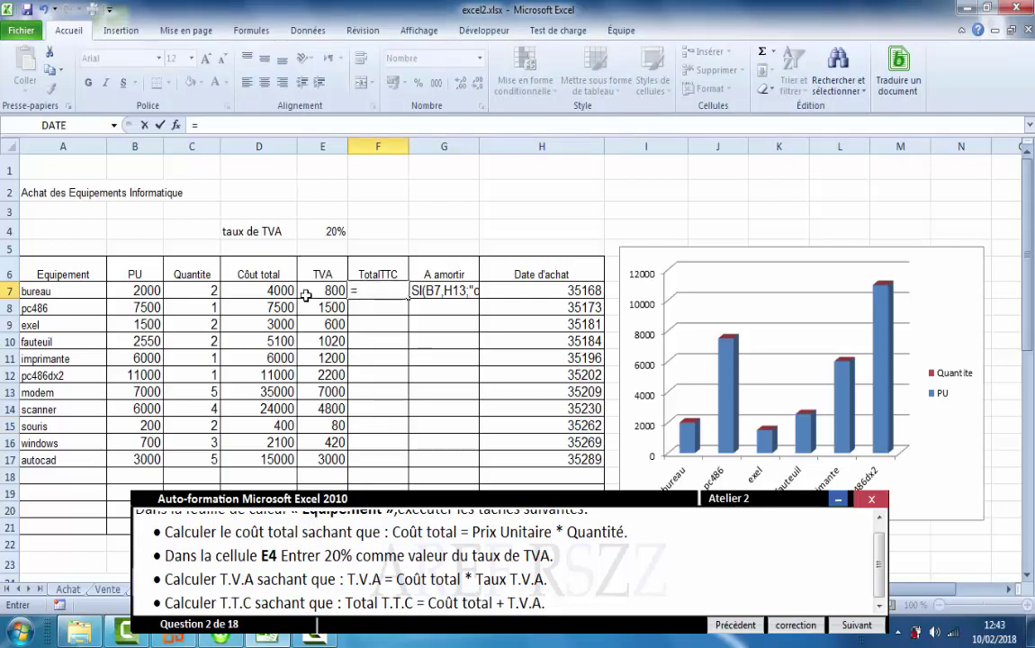
left_click(260, 293)
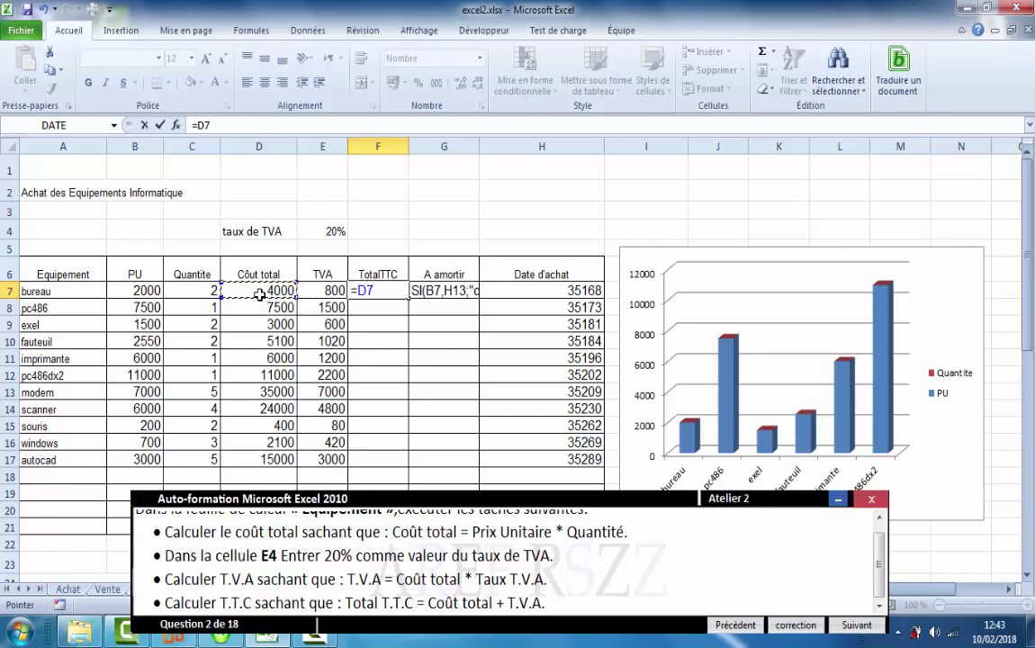
type("+")
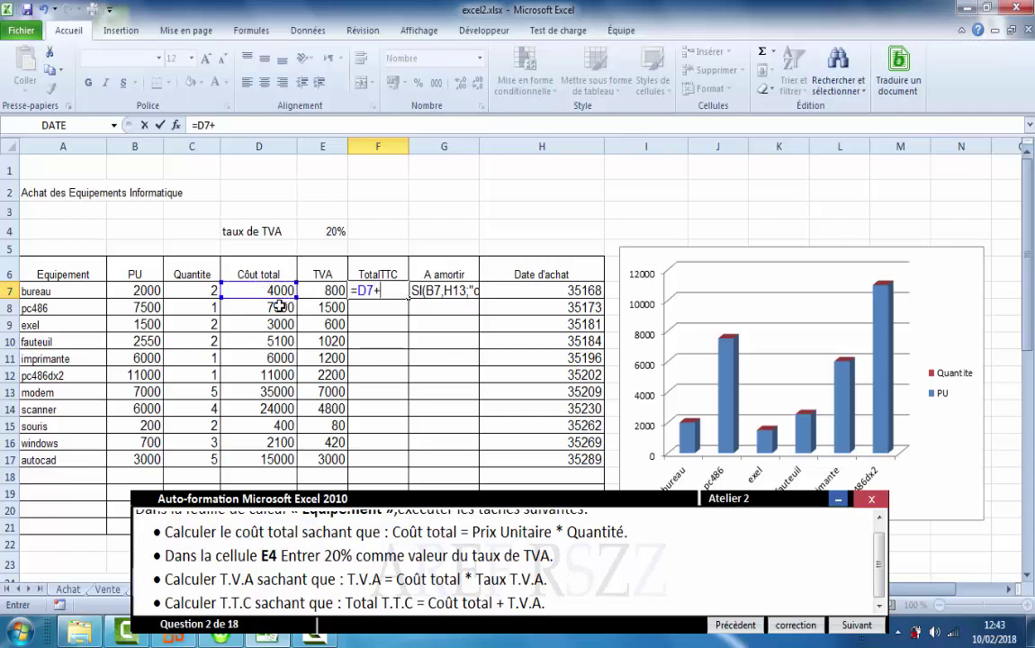
left_click(329, 293)
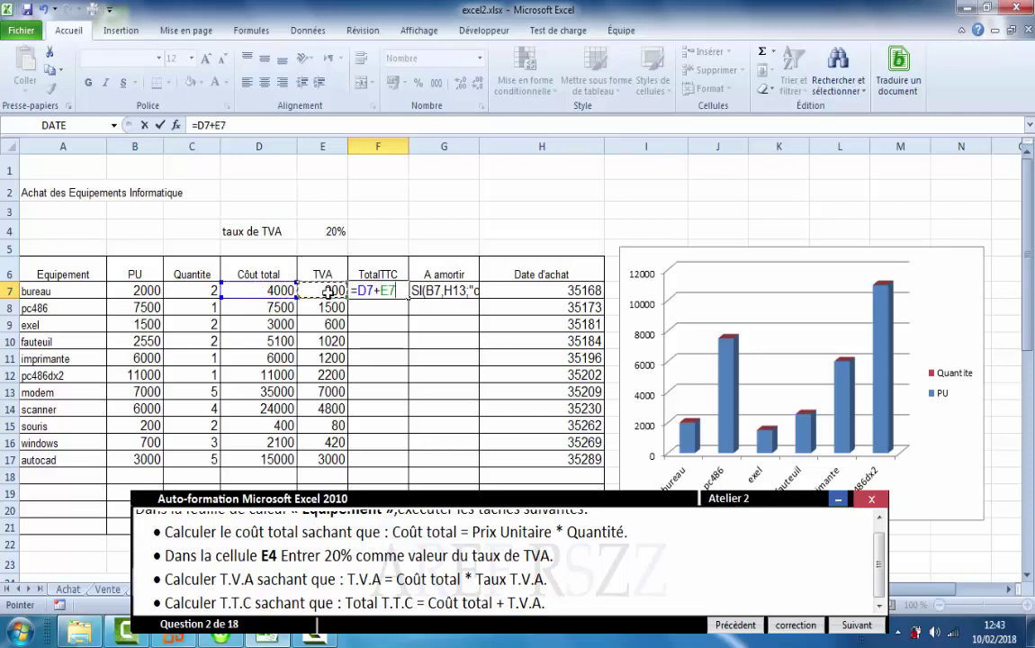
key("Return")
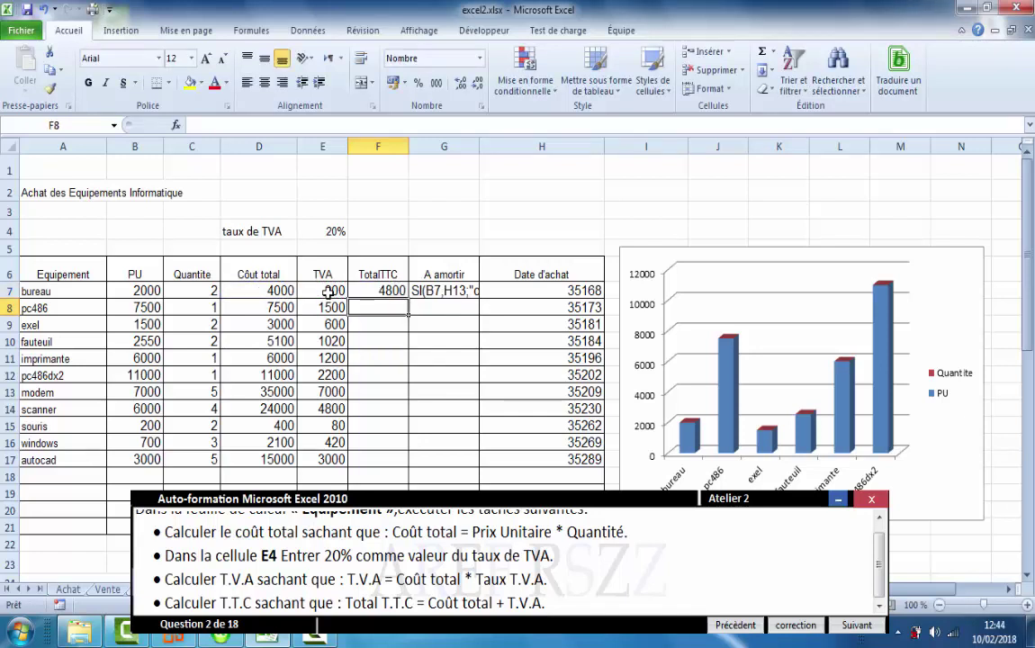
Step: Fill the TotalTTC formula from F7 down to F17
left_click(396, 290)
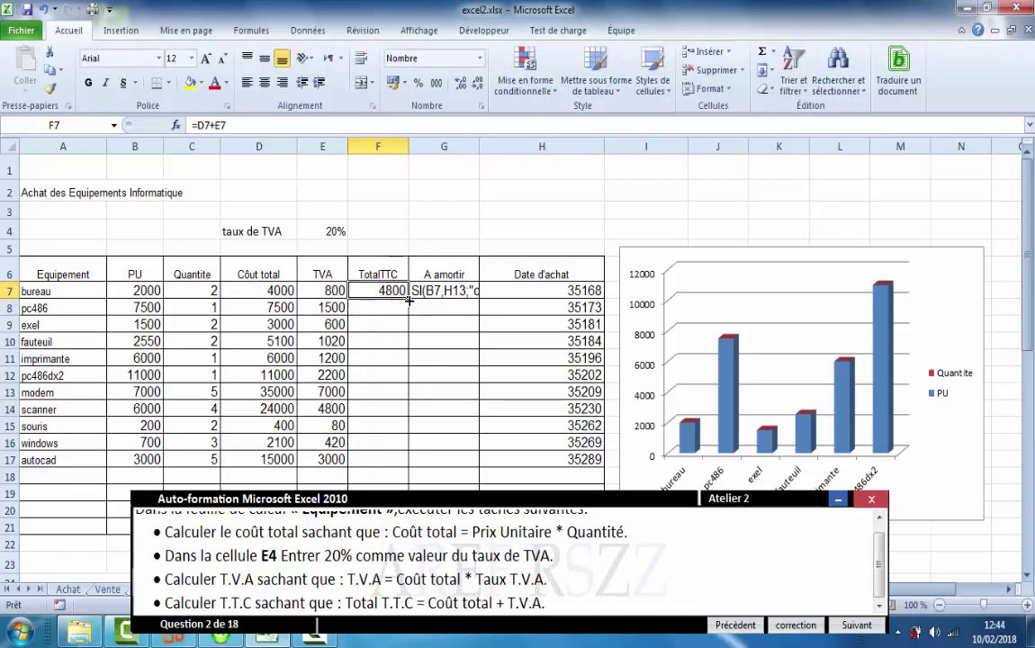
left_click_drag(408, 298, 403, 466)
left_click(435, 430)
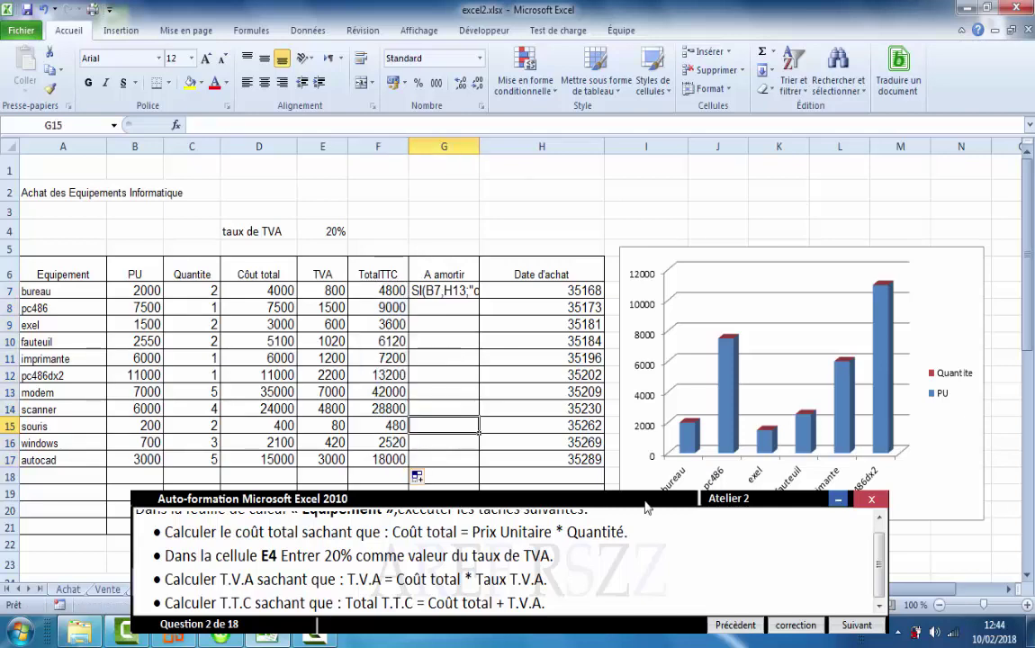
Step: Advance the exercise to question 3 and place the instruction window over the lower part of the equipment table
left_click_drag(647, 502, 647, 320)
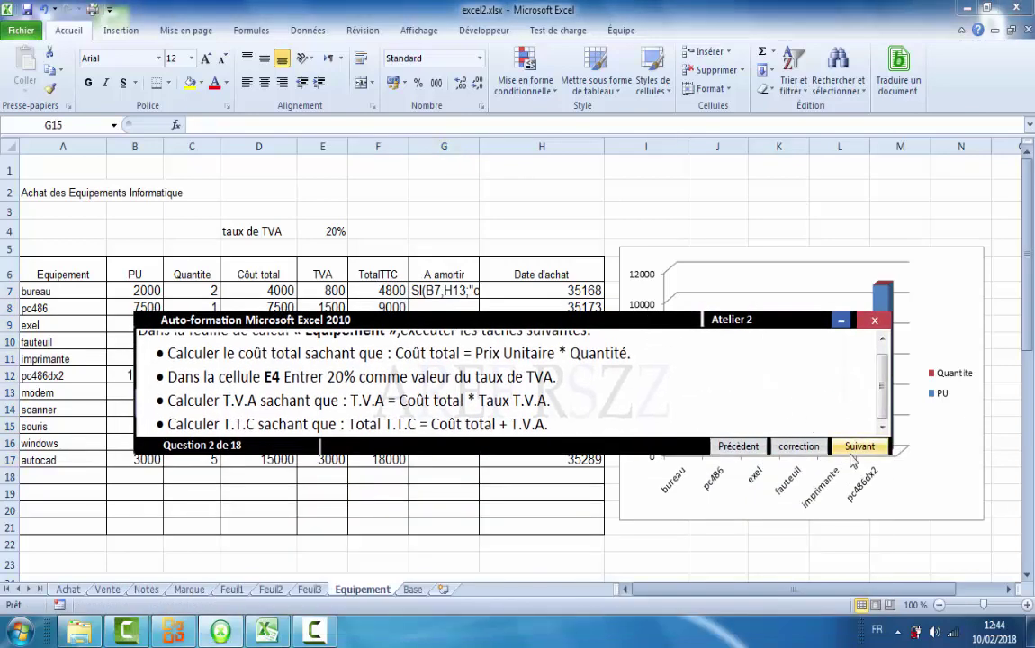
left_click(852, 450)
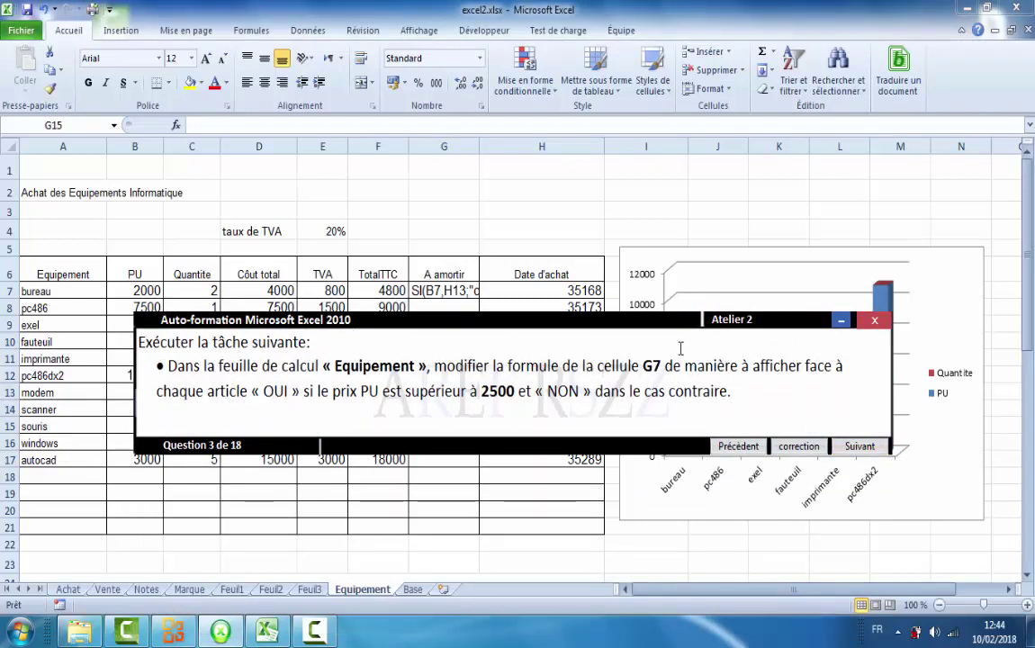
left_click_drag(599, 326, 549, 466)
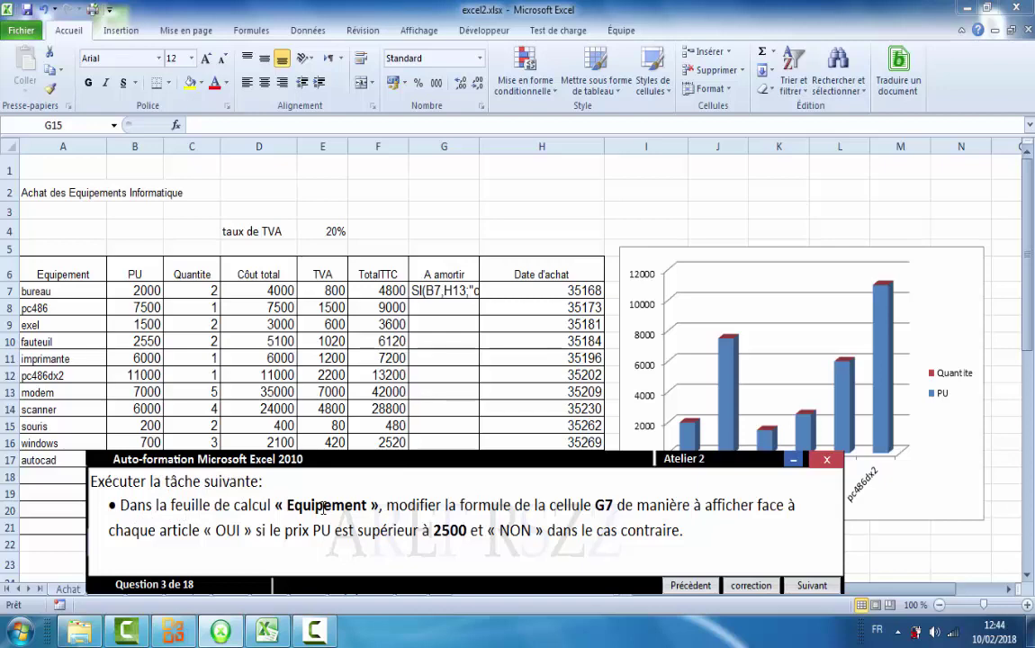
left_click_drag(340, 458, 343, 406)
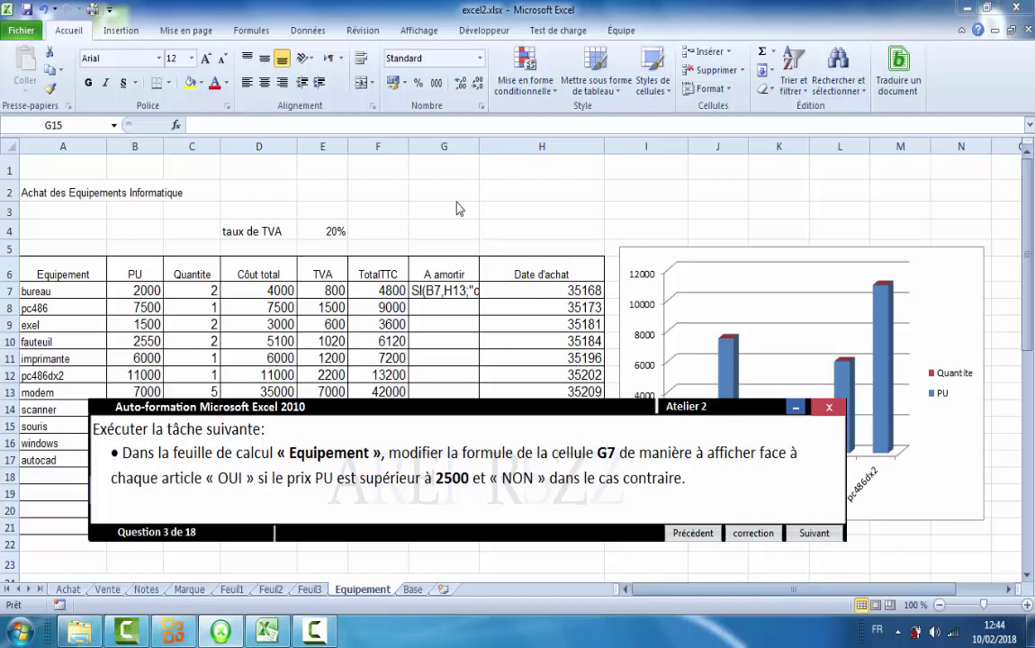
Step: Turn the text in cell G7 into a SI formula with the logical test B7>2500
left_click(441, 137)
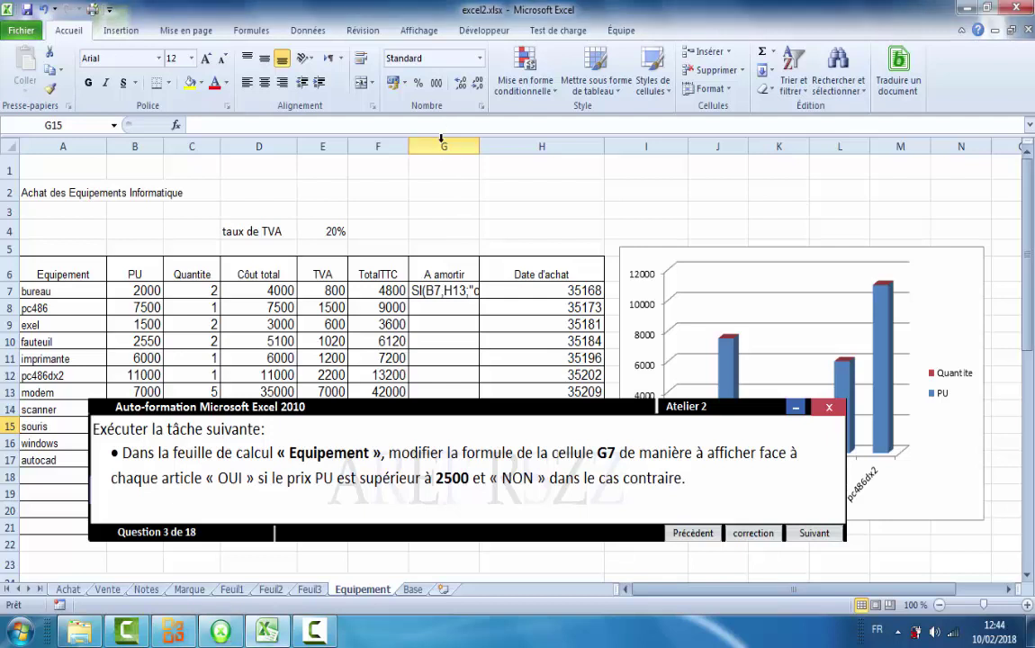
left_click(8, 291)
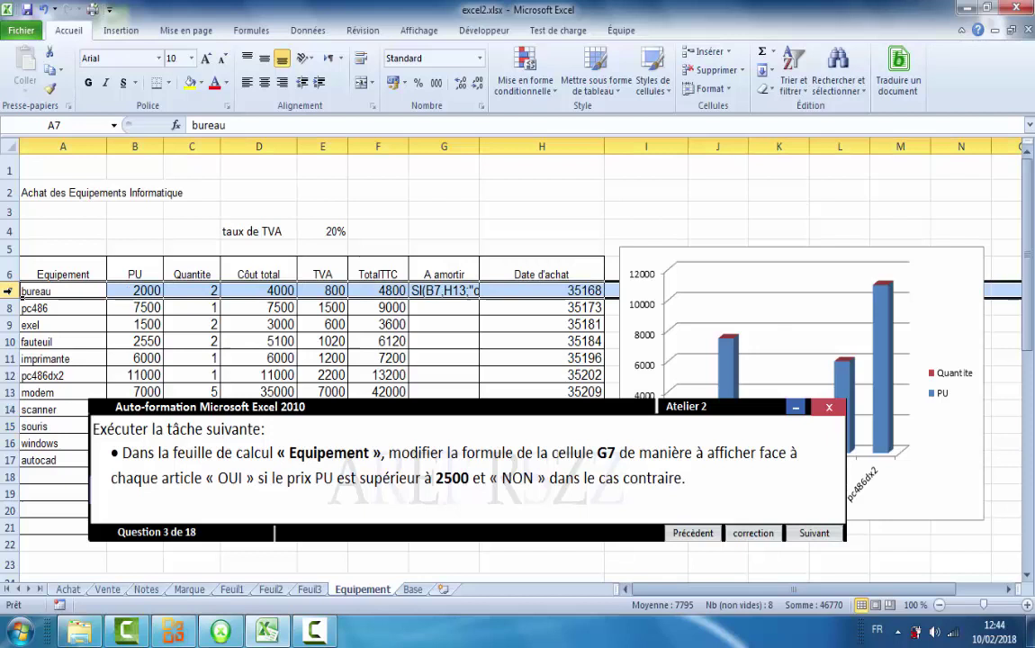
left_click(430, 291)
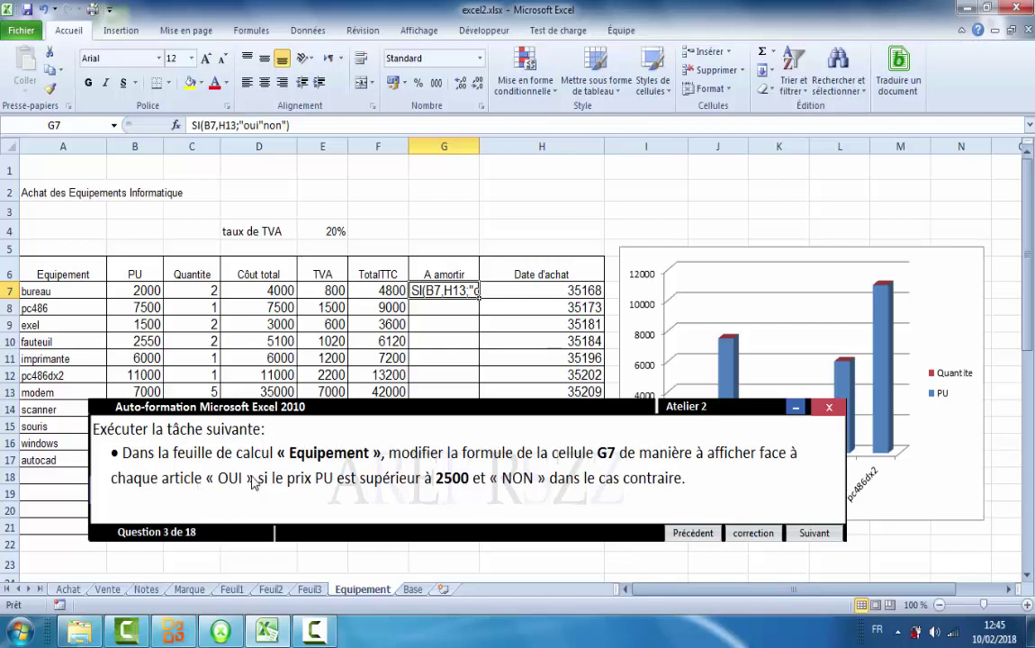
left_click(192, 125)
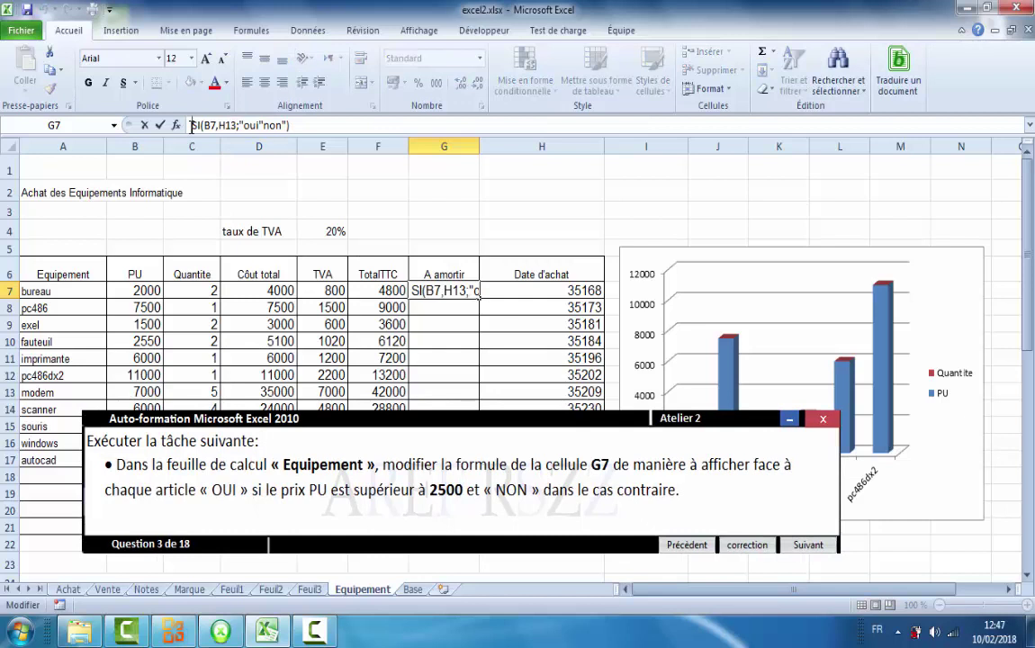
type("=")
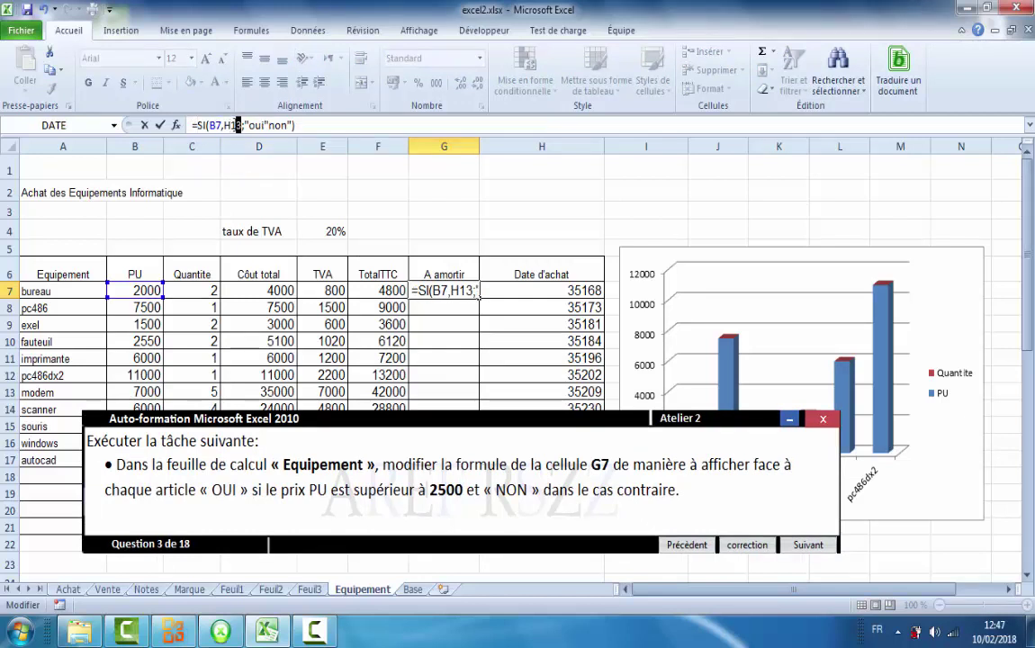
left_click_drag(238, 125, 222, 126)
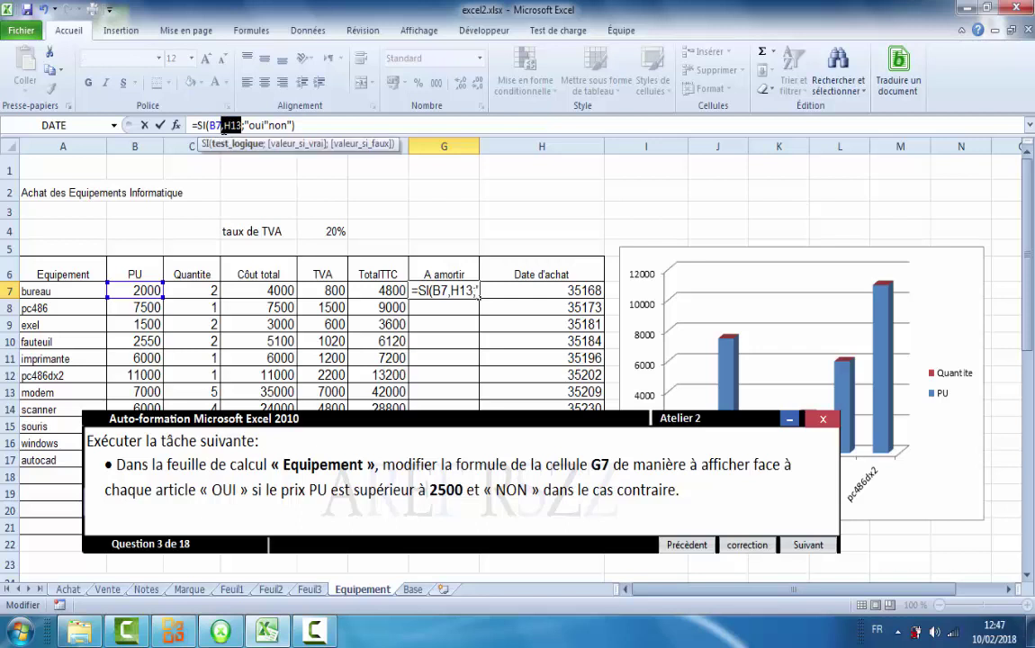
type(">")
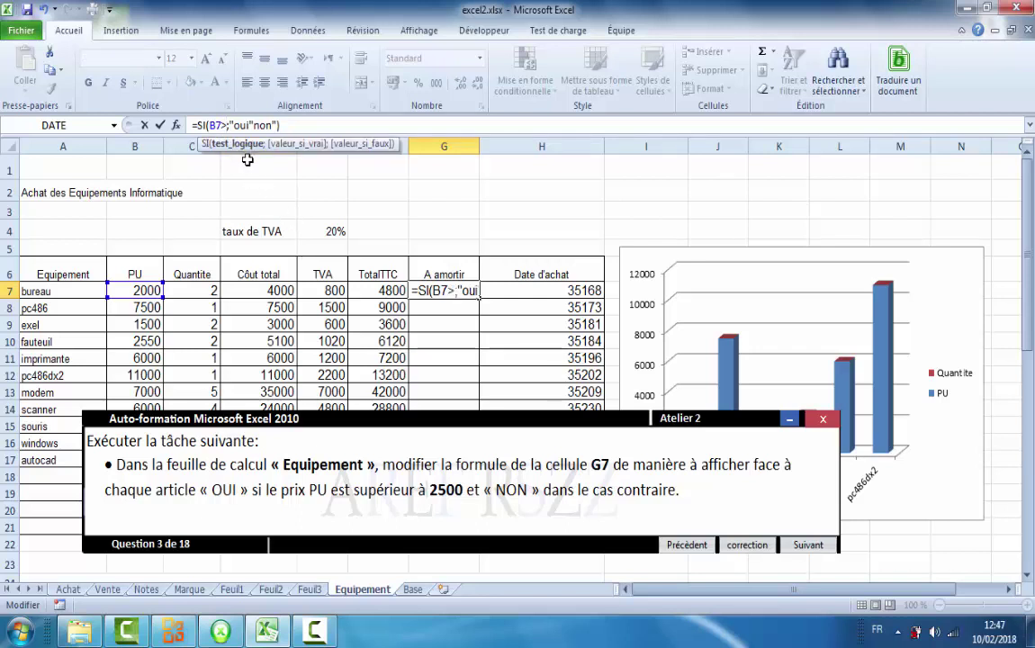
type("2500")
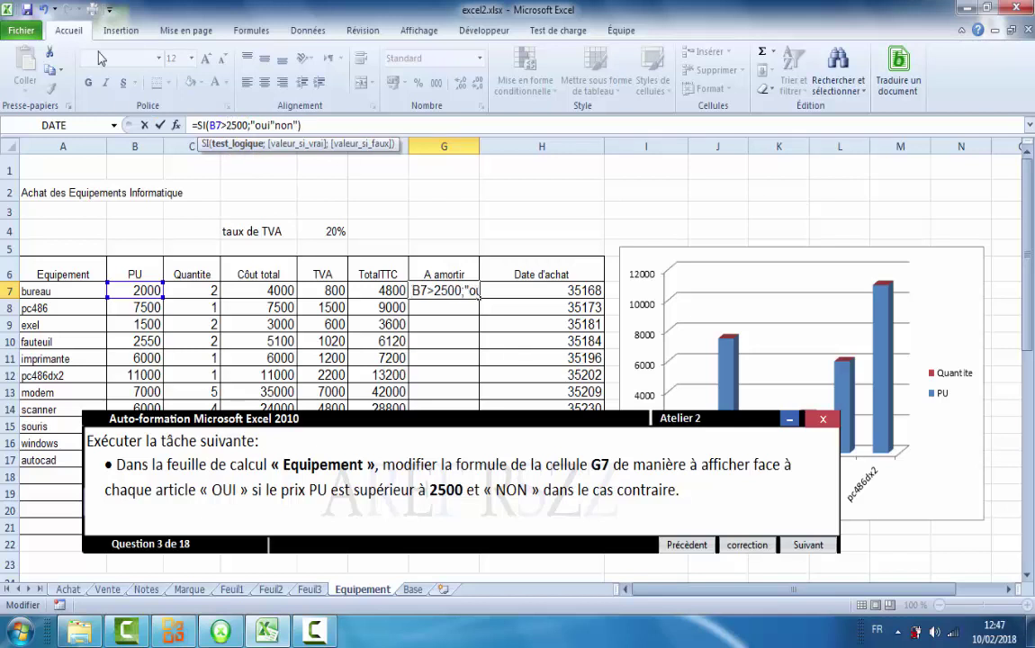
Step: Separate the results "oui" and "non" with quotes and a semicolon, completing G7 as =SI(B7>2500;"oui";"non")
left_click(273, 121)
type("\"")
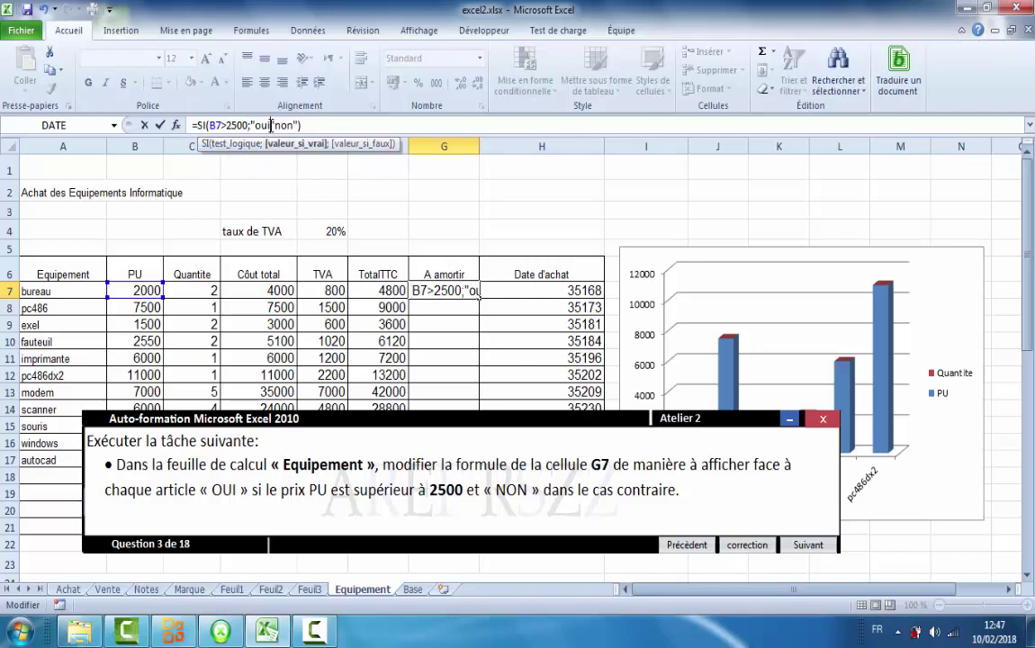
type(";\"")
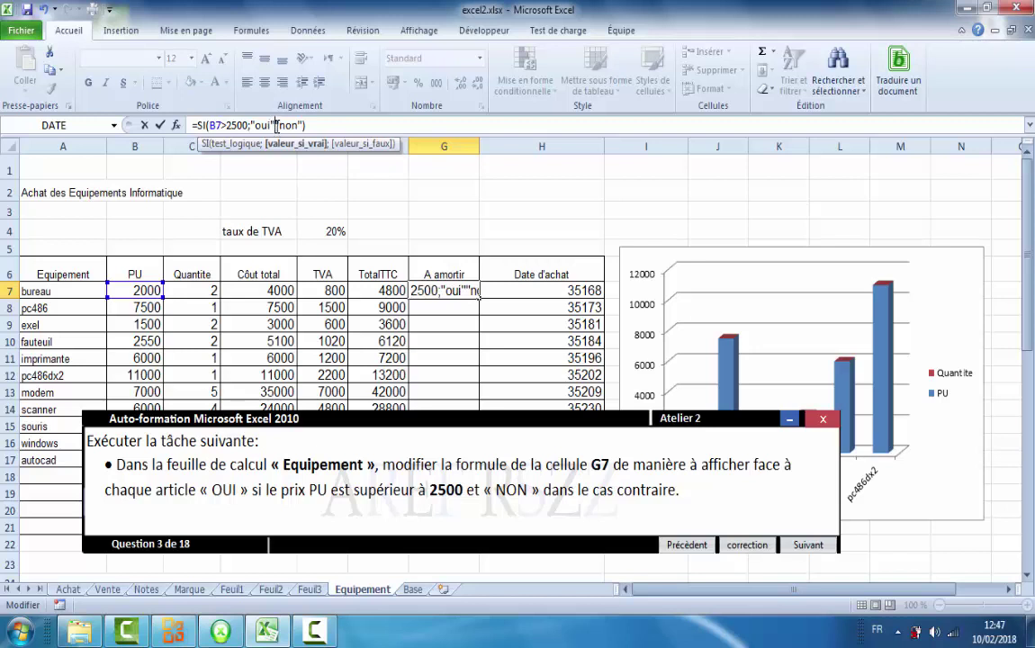
type(";")
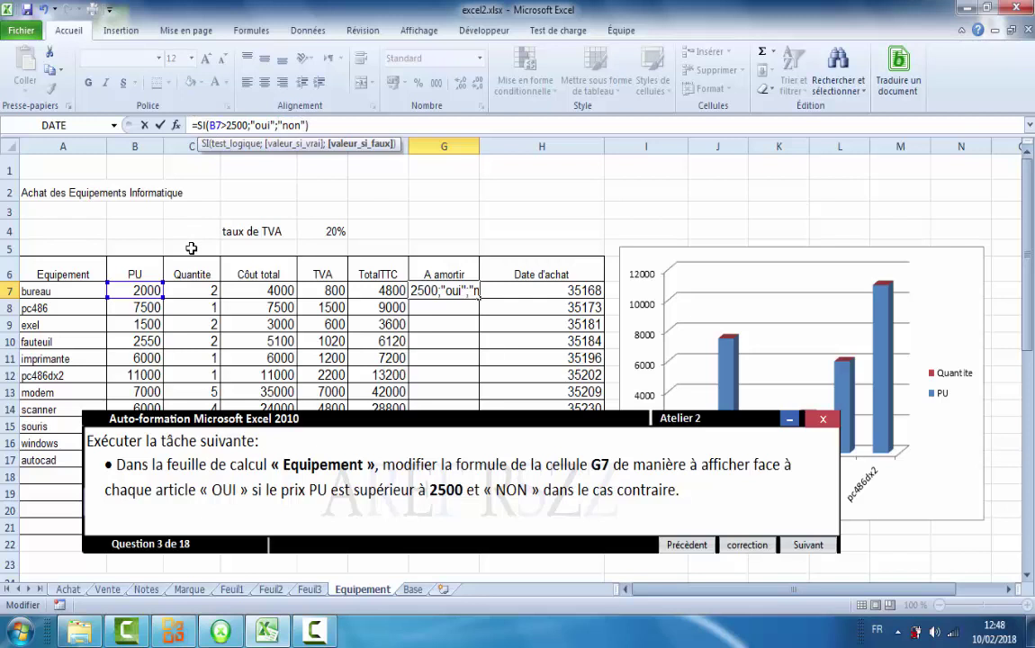
key("Return")
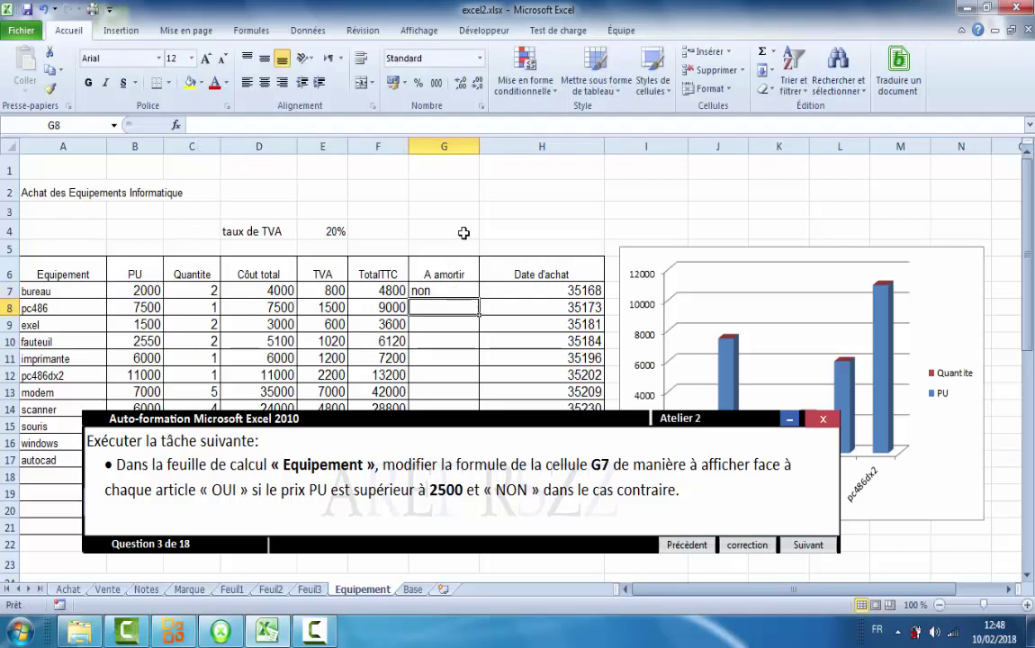
Step: Move the instruction window below the equipment table and fill the SI formula from G7 down to G17
left_click(427, 291)
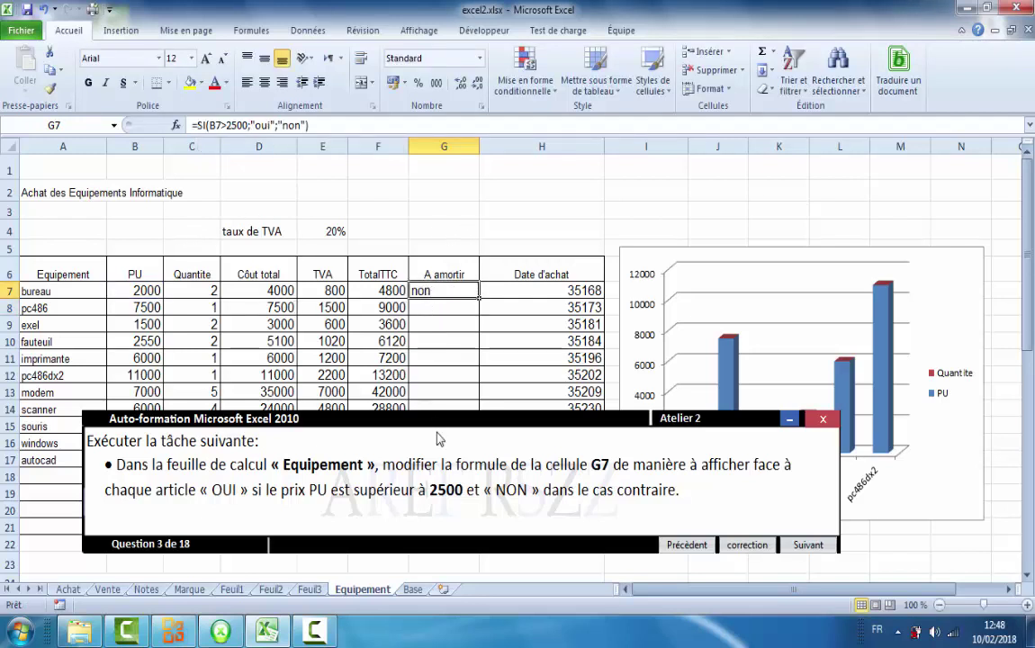
left_click_drag(432, 419, 436, 569)
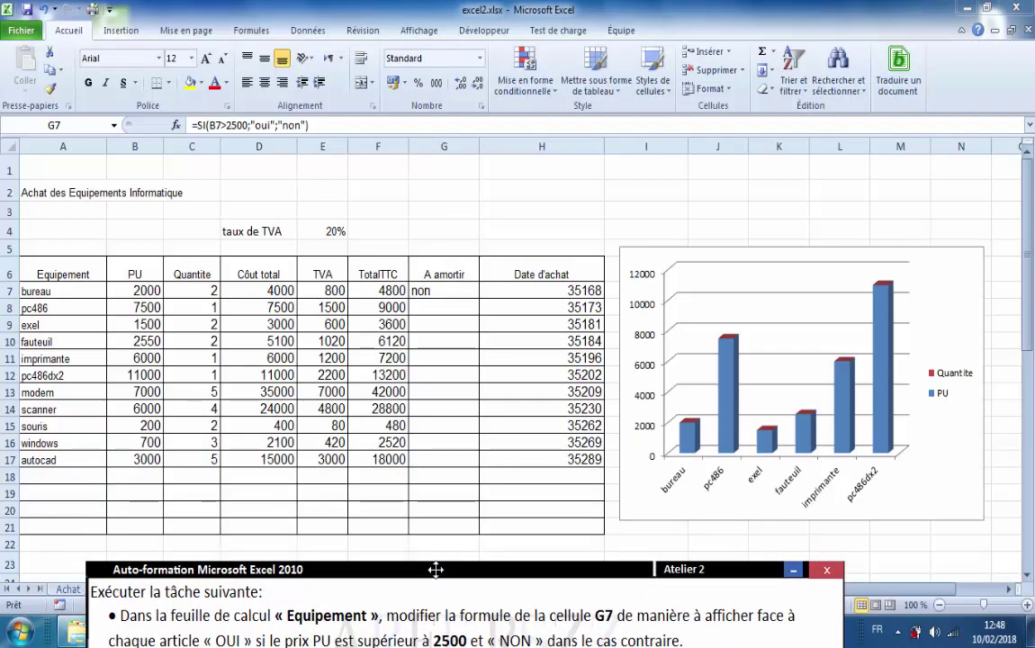
left_click(461, 295)
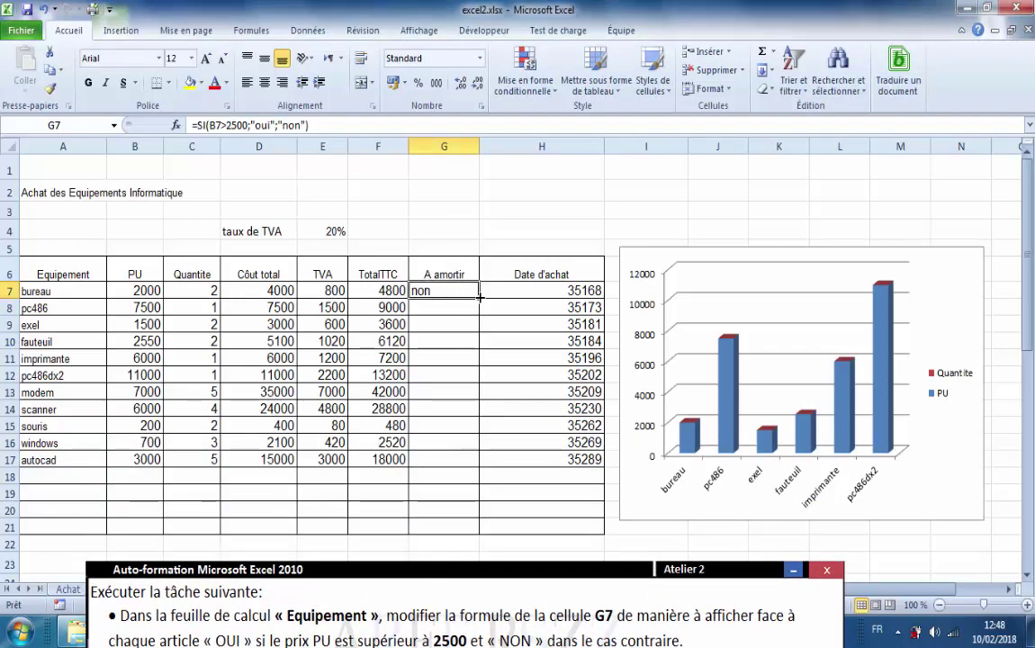
left_click_drag(479, 296, 475, 468)
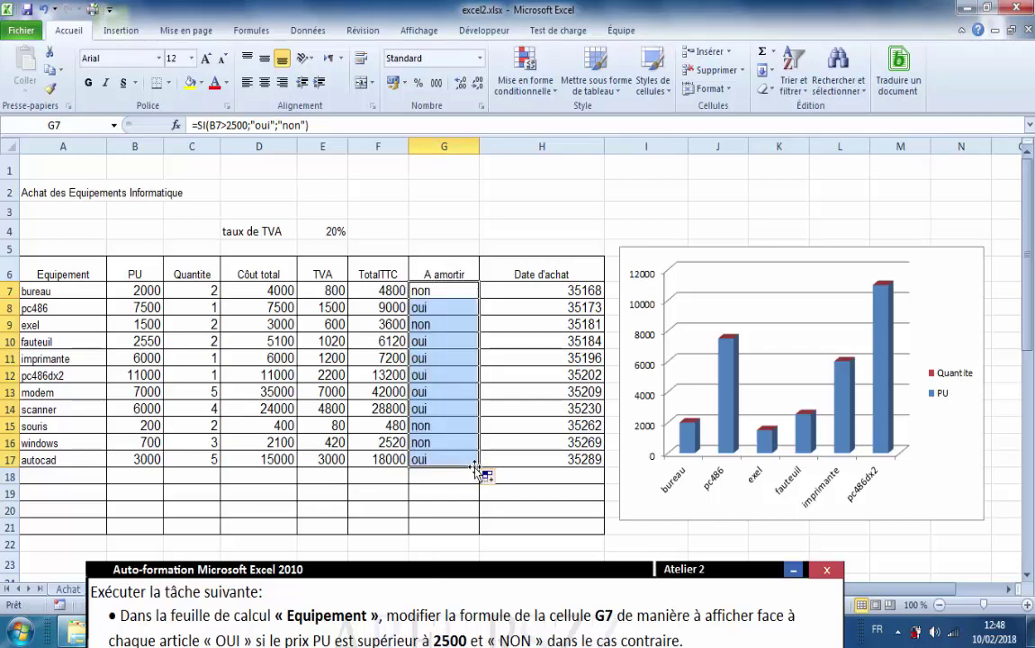
left_click(450, 514)
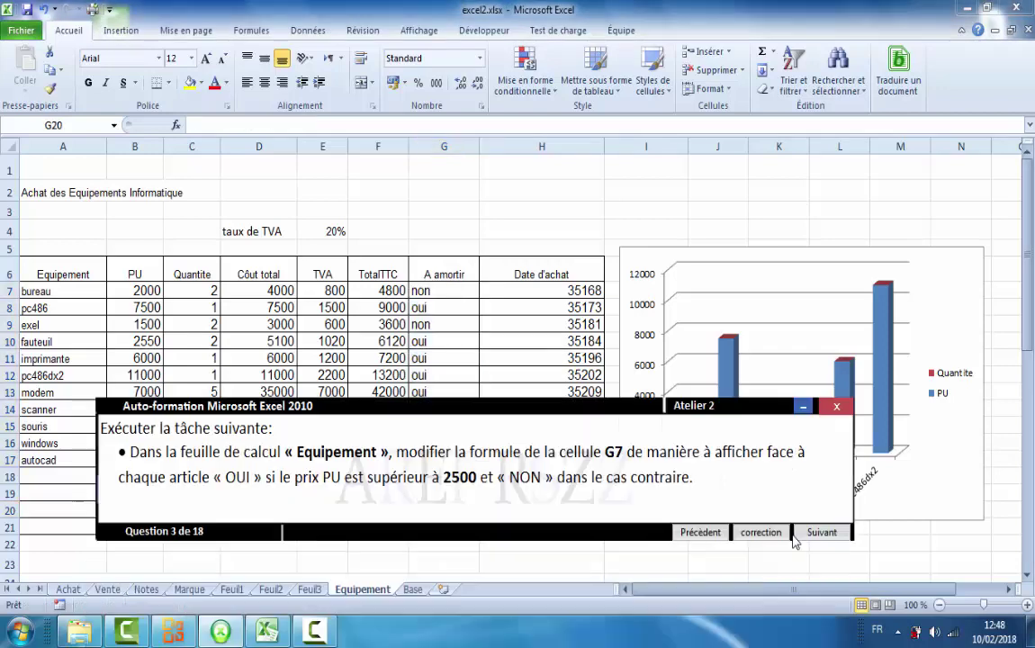
Step: Advance the exercise to question 4 and open the Marque sheet, moving the instruction window off the SmartArt graphic
left_click(821, 532)
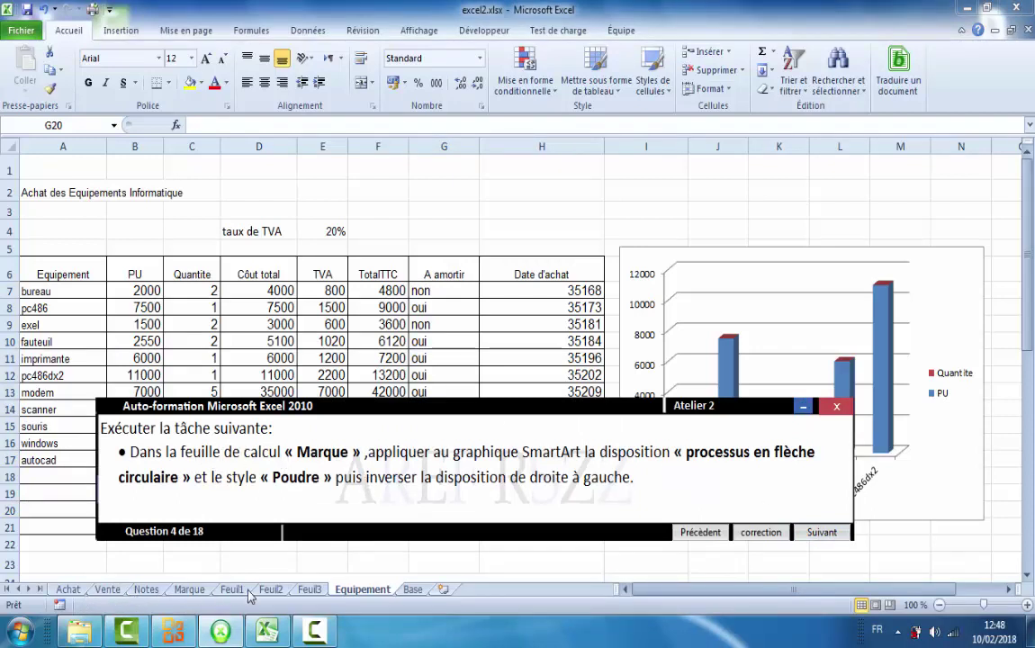
left_click(185, 593)
left_click(187, 589)
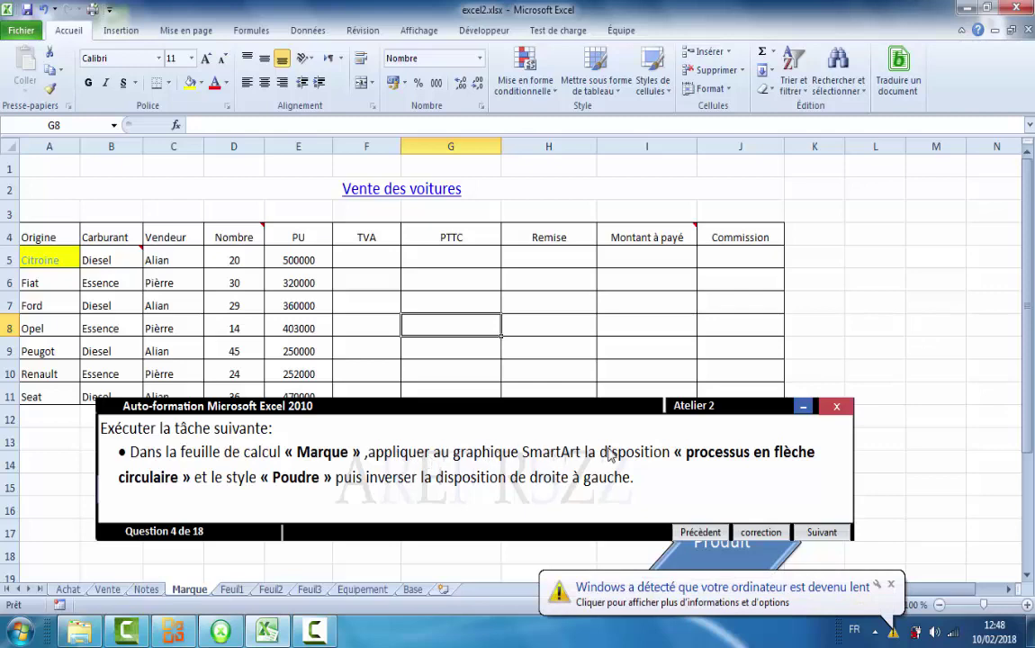
left_click_drag(605, 404, 631, 235)
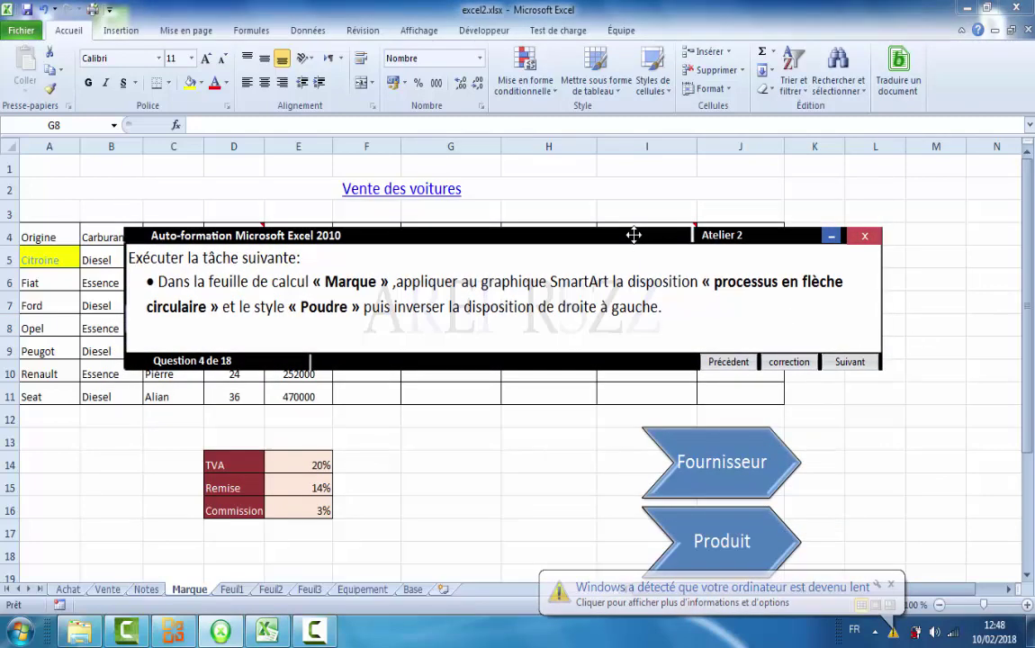
Step: Apply the Processus en flèche circulaire layout to the Fournisseur, Produit, Client SmartArt graphic on the Marque sheet
left_click(814, 480)
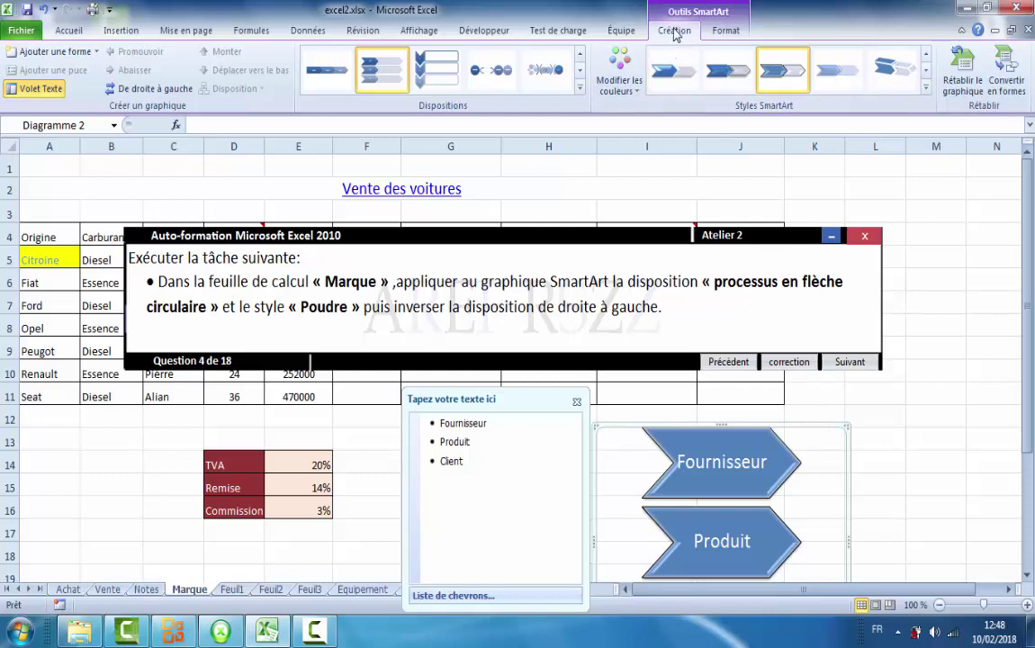
left_click(581, 91)
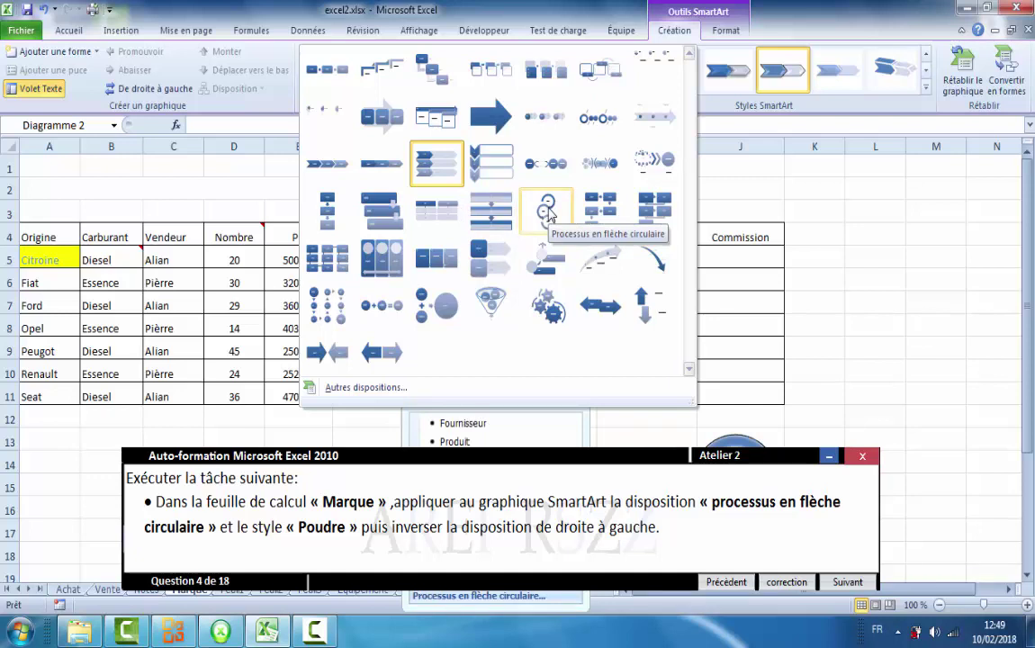
left_click(549, 213)
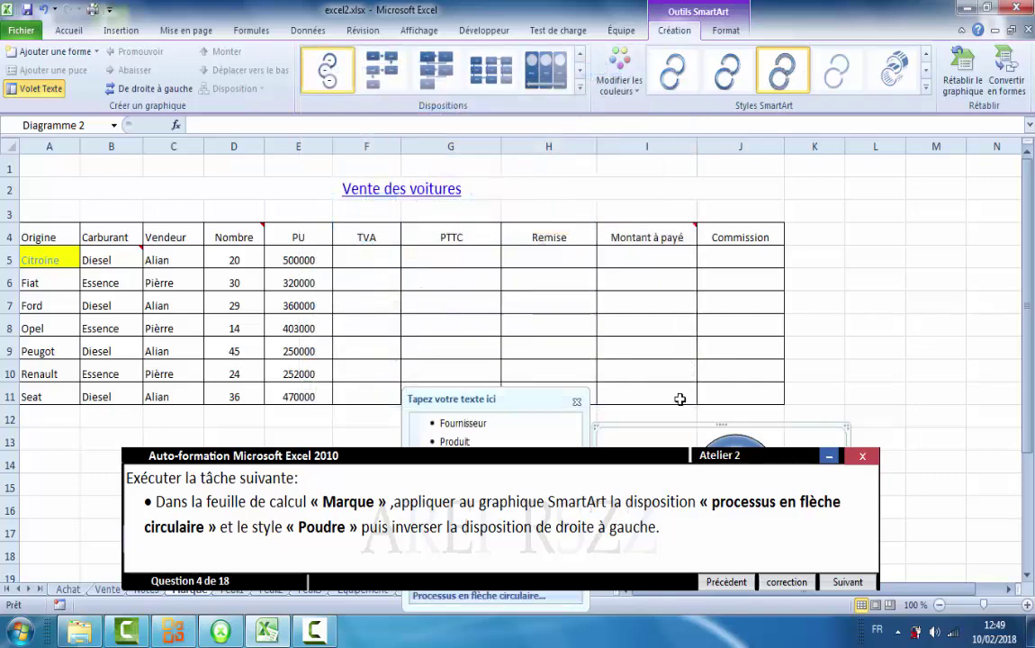
left_click_drag(629, 458, 692, 256)
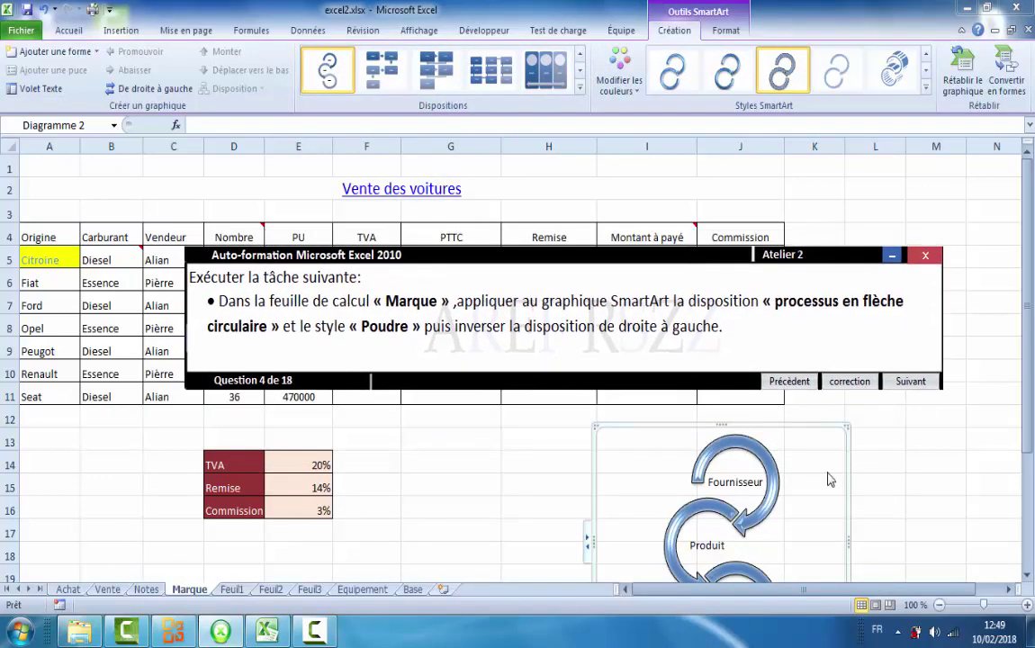
Step: Apply the Poudre style to the SmartArt graphic and reverse its layout from right to left
left_click(926, 92)
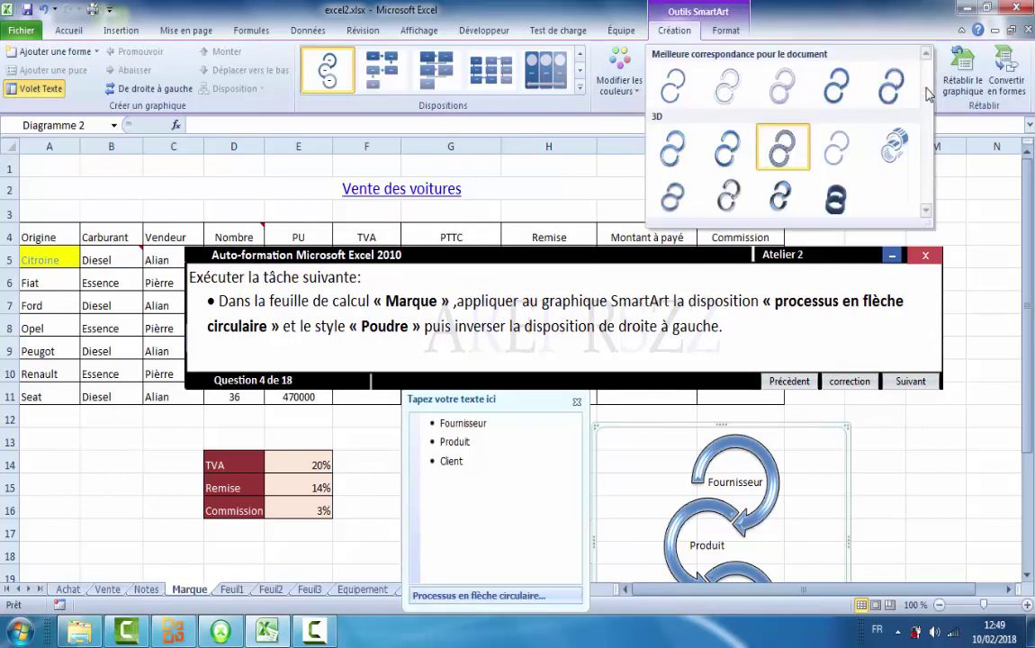
left_click(837, 148)
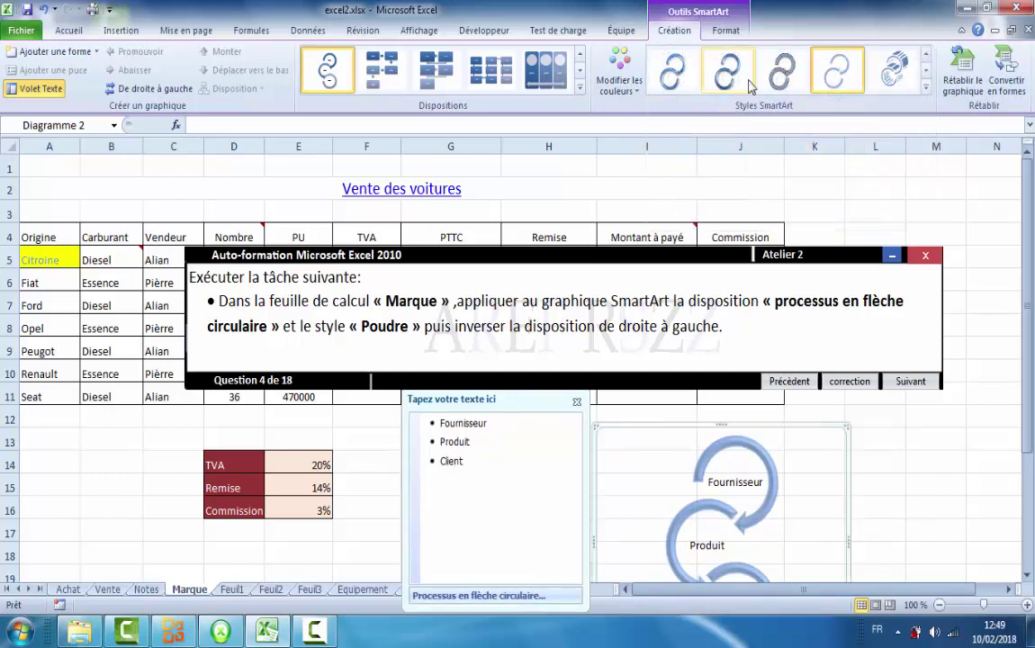
left_click(144, 90)
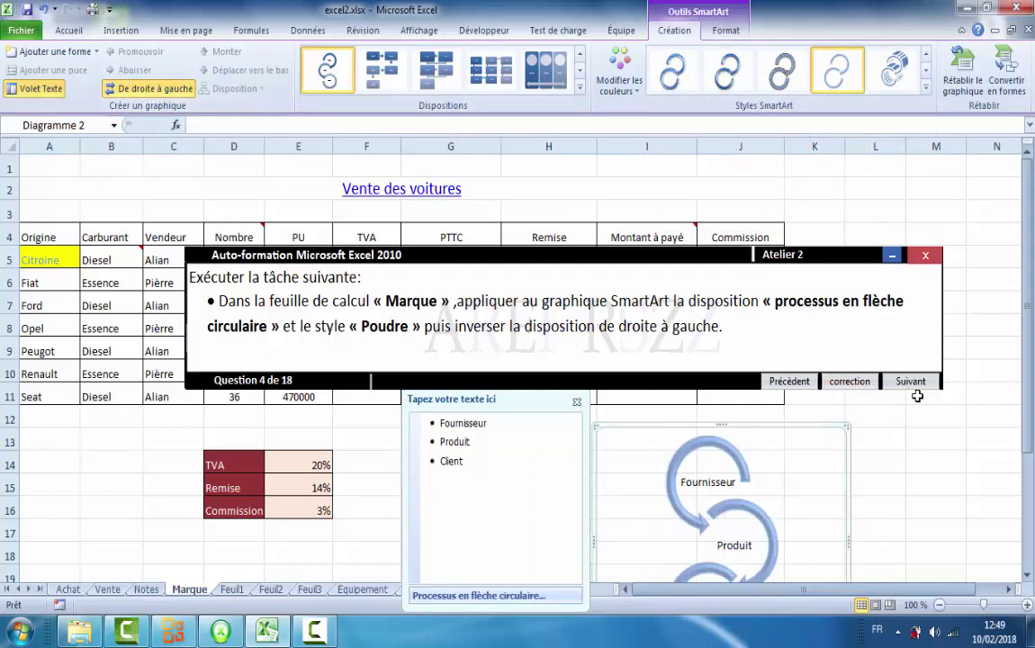
left_click(901, 481)
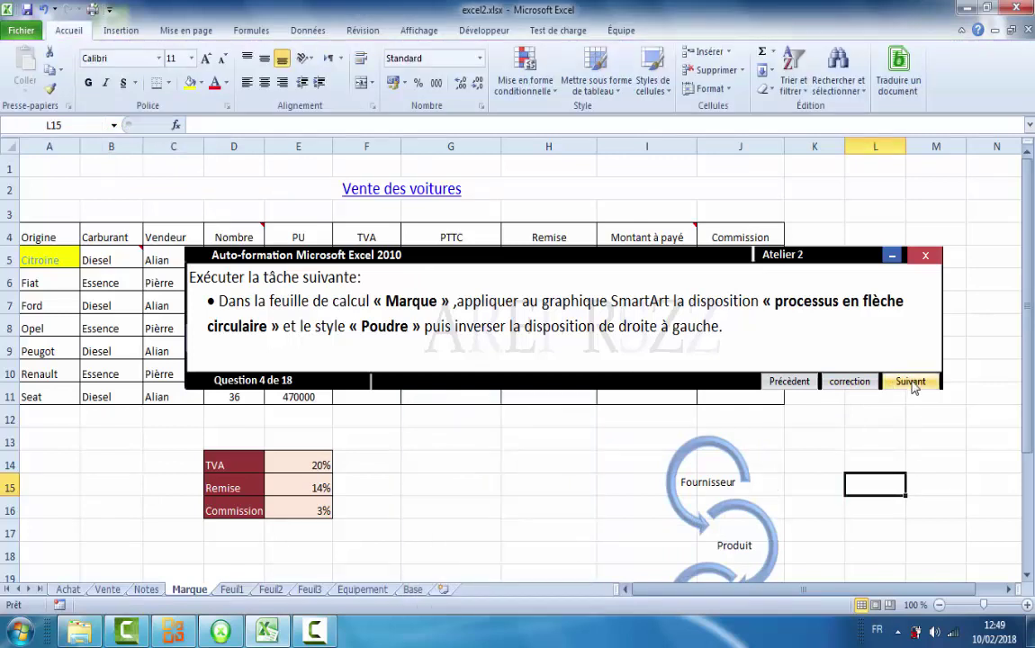
Step: Advance the exercise to question 5 and open the Feuil1 sheet, placing the instruction window below the notes table
left_click(911, 382)
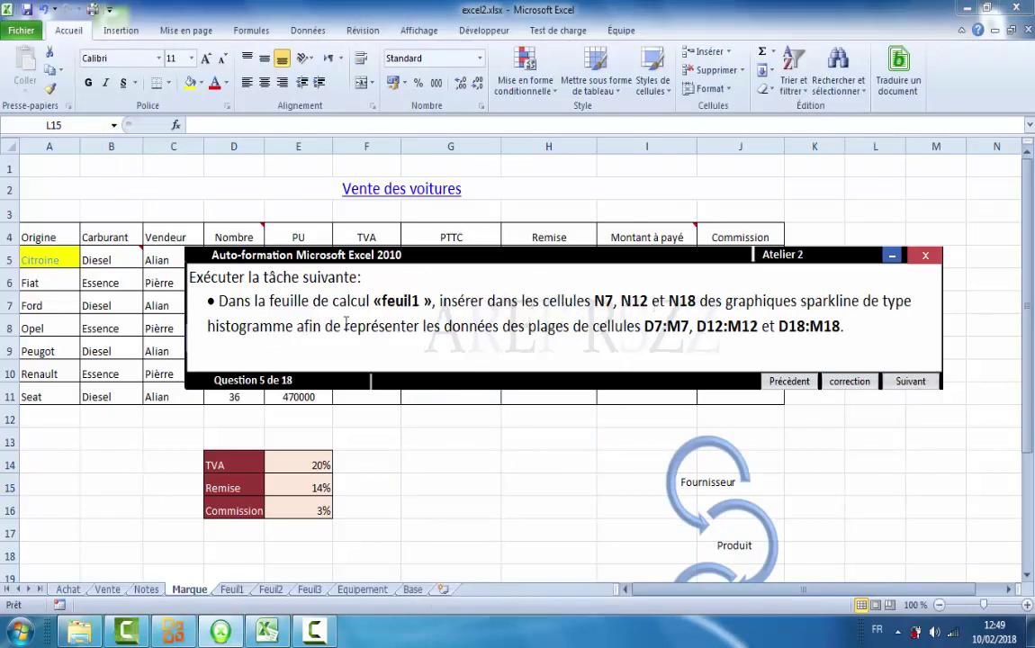
left_click(232, 591)
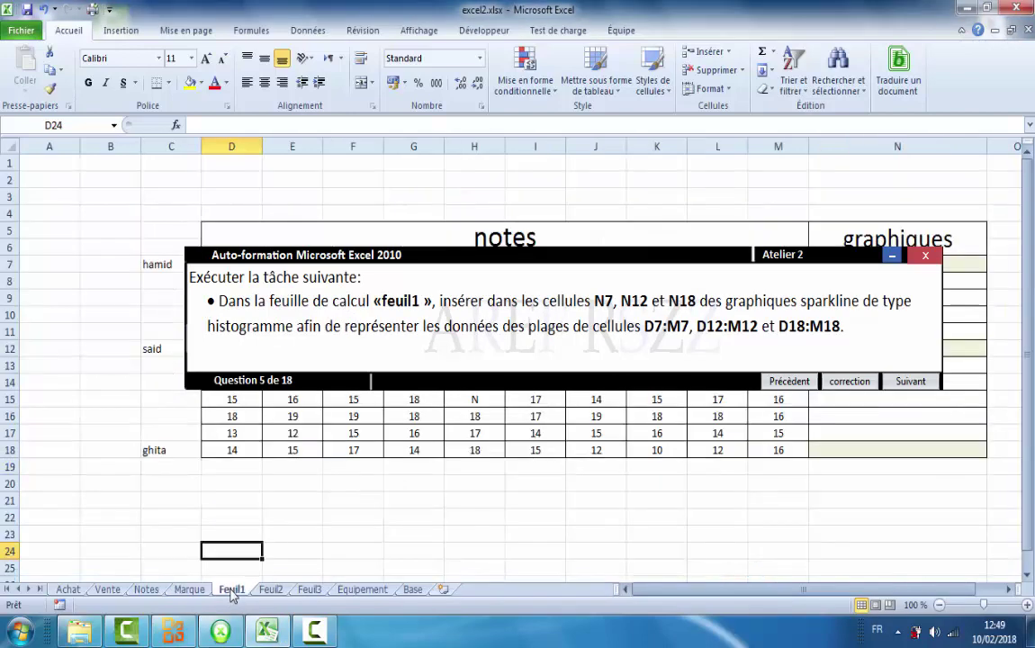
left_click_drag(579, 264, 542, 487)
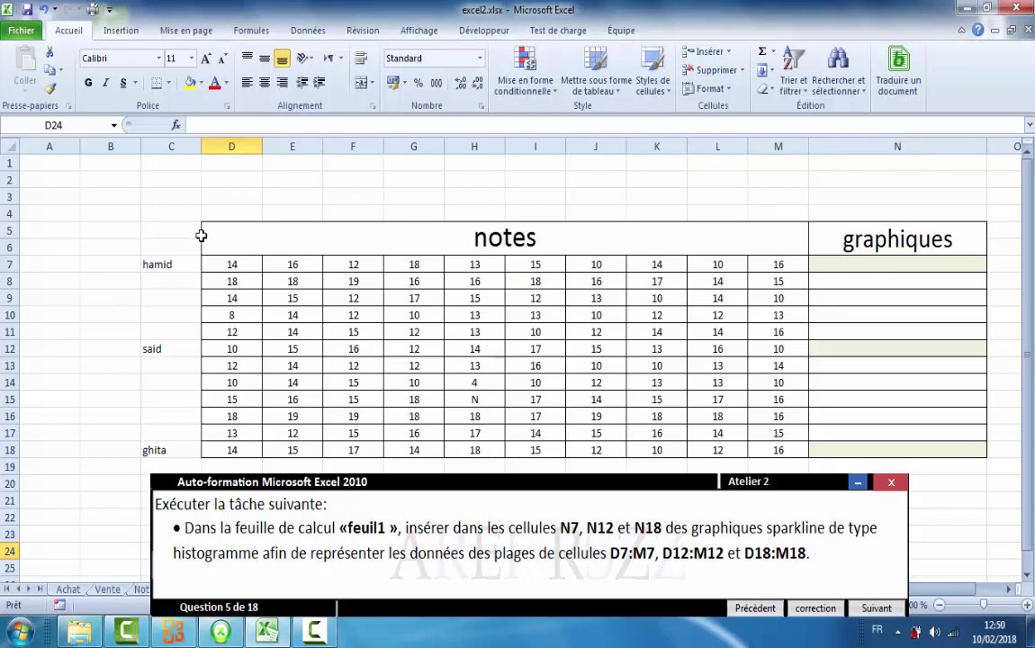
left_click(10, 264)
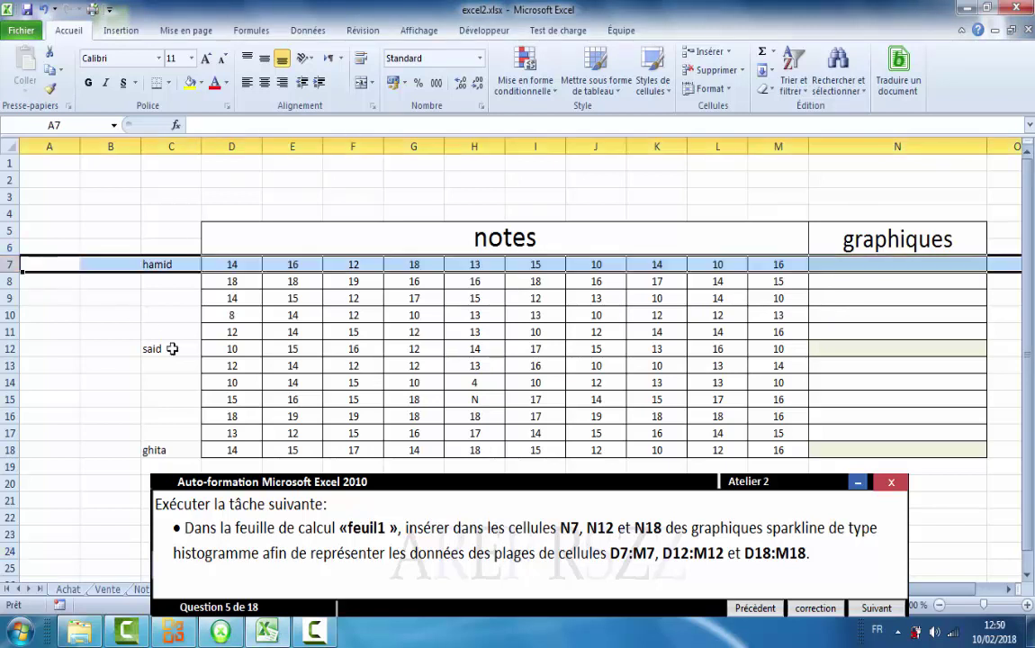
left_click(10, 349)
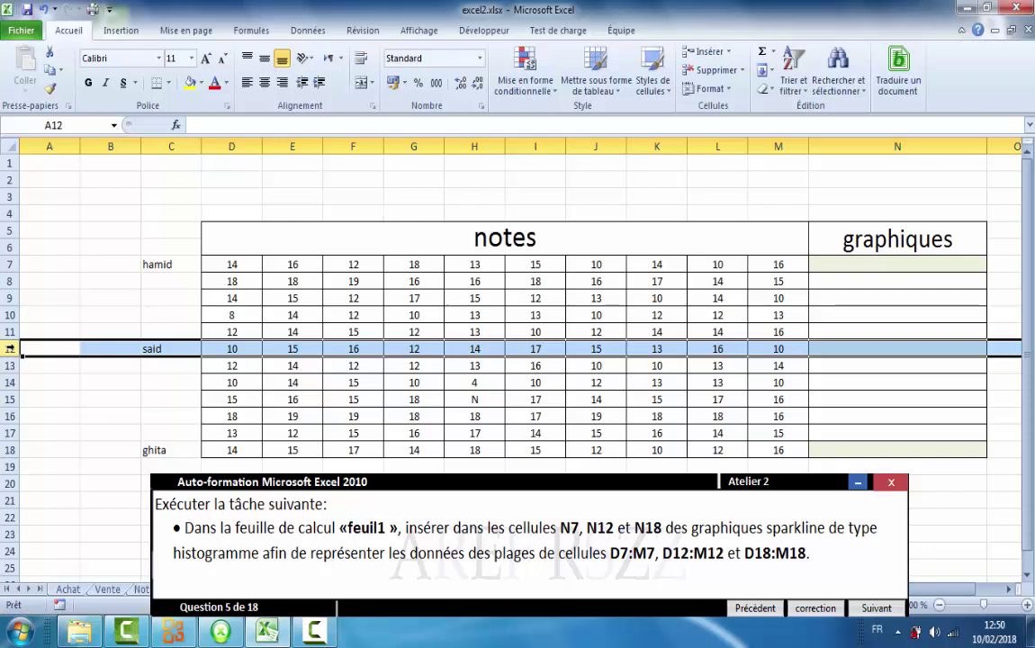
left_click(10, 450)
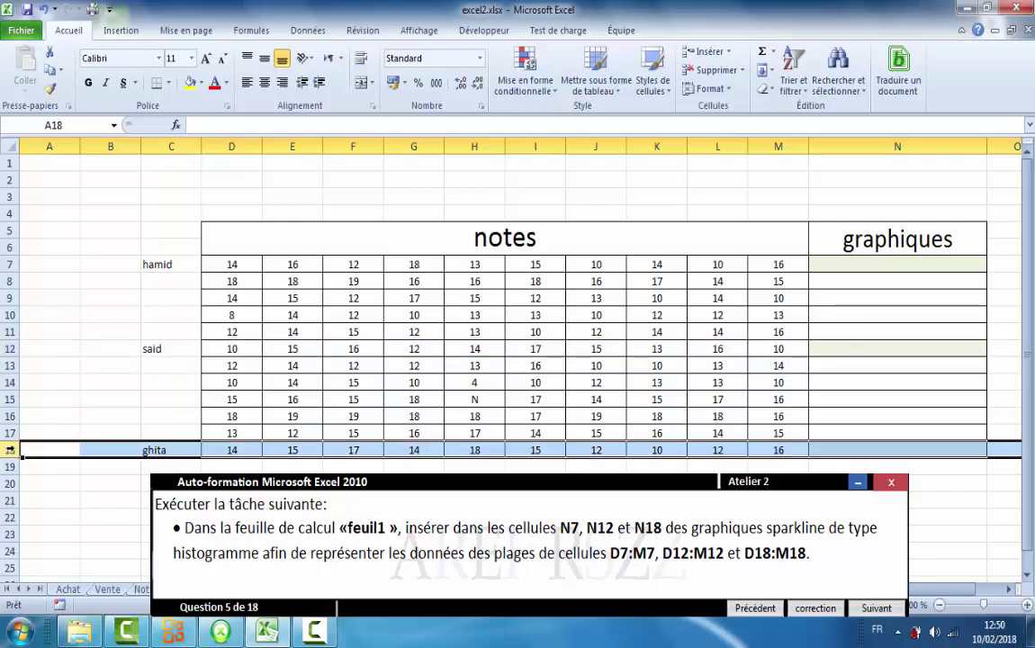
Step: Start inserting Histogramme sparklines with cells N7, N12 and N18 as their locations
left_click(838, 268)
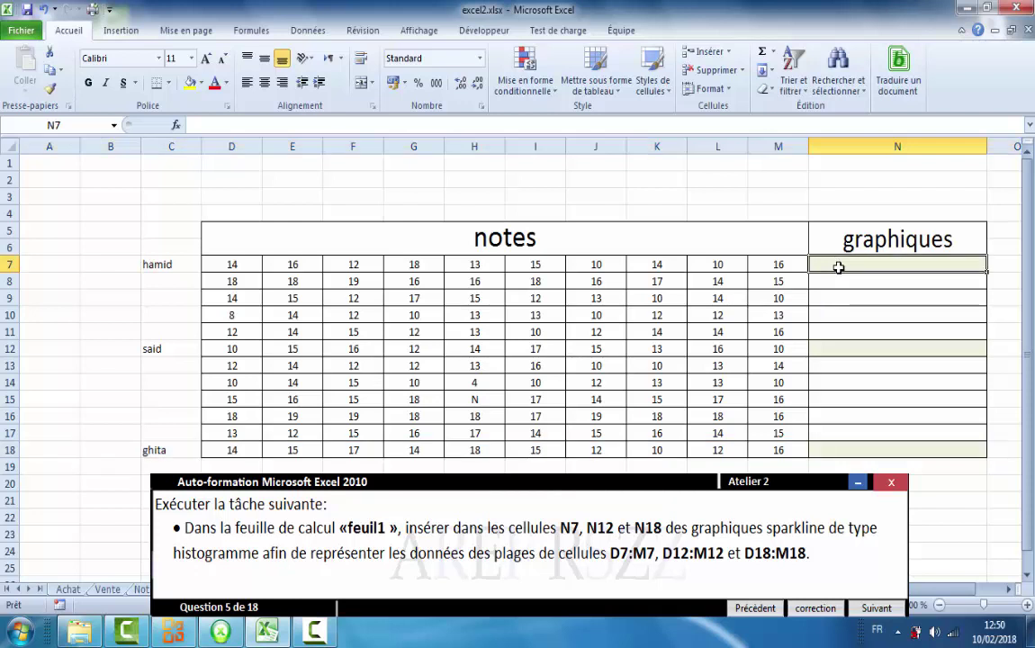
left_click(827, 350, "ctrl")
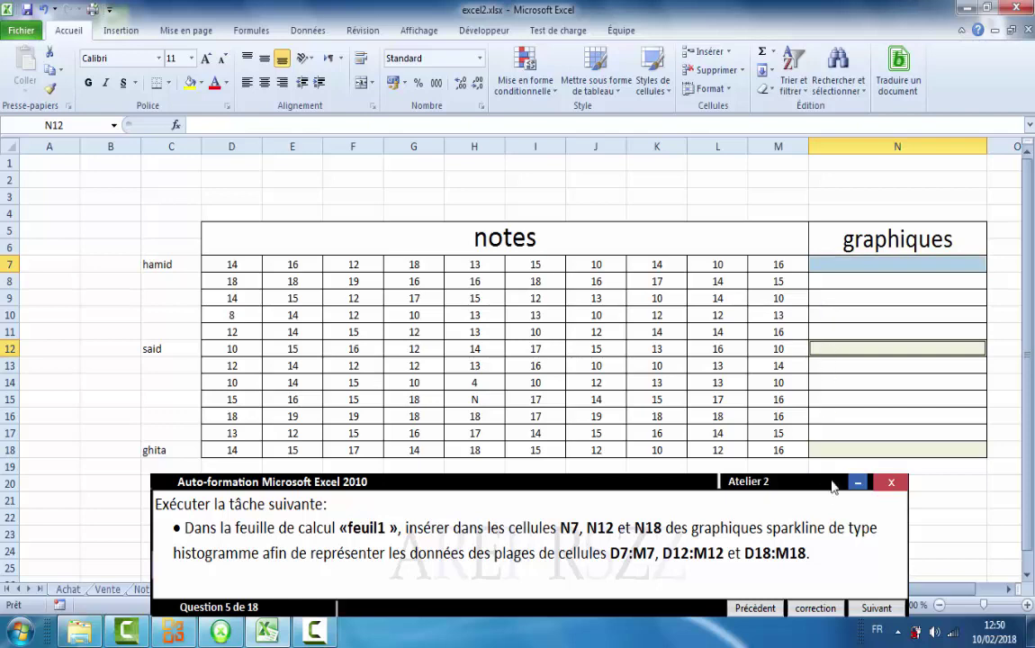
left_click(818, 450, "ctrl")
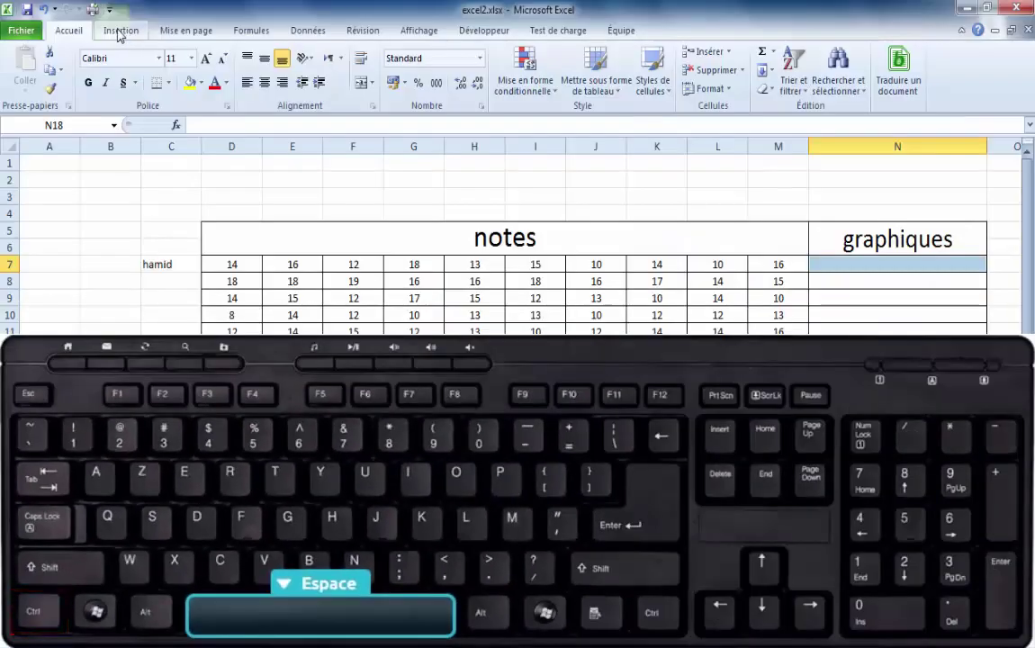
left_click(121, 33)
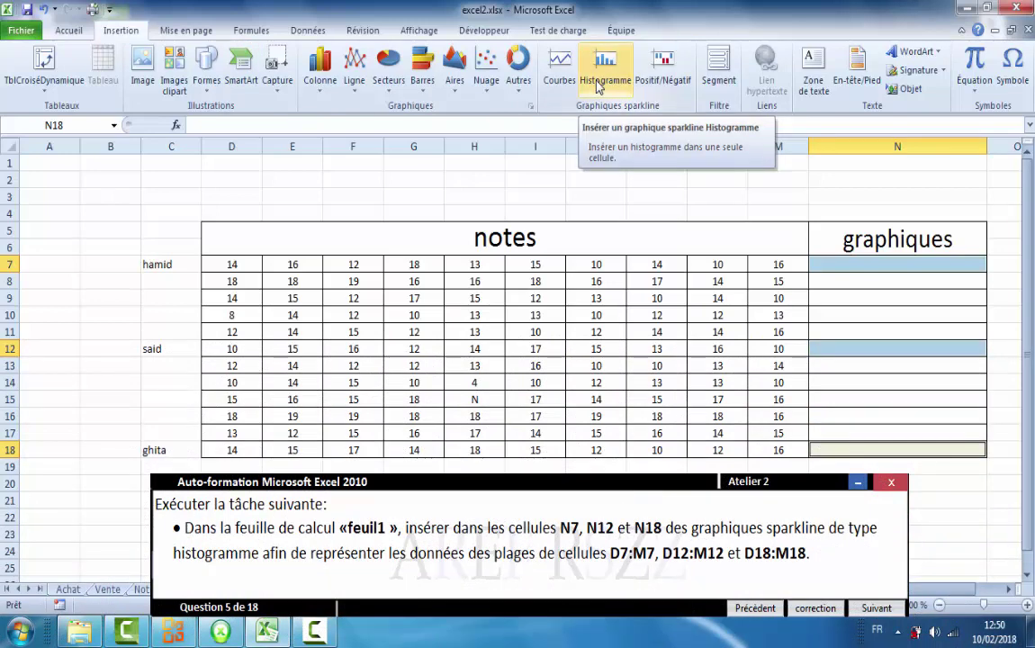
left_click(599, 83)
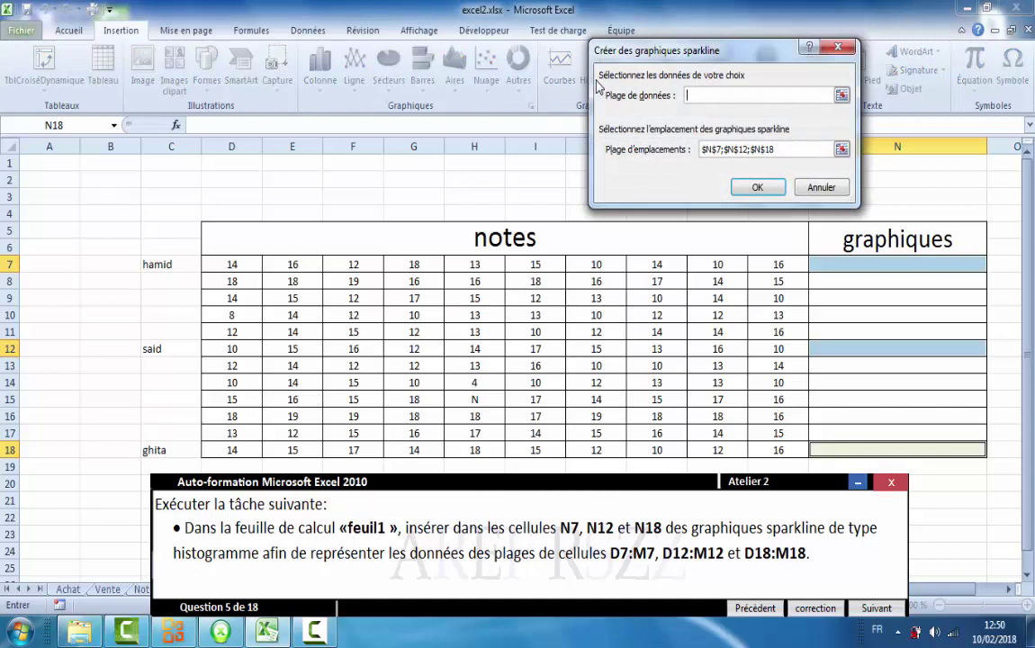
Step: Set the sparkline data ranges to D7:M7, D12:M12 and D18:M18, and create the sparklines
left_click(841, 95)
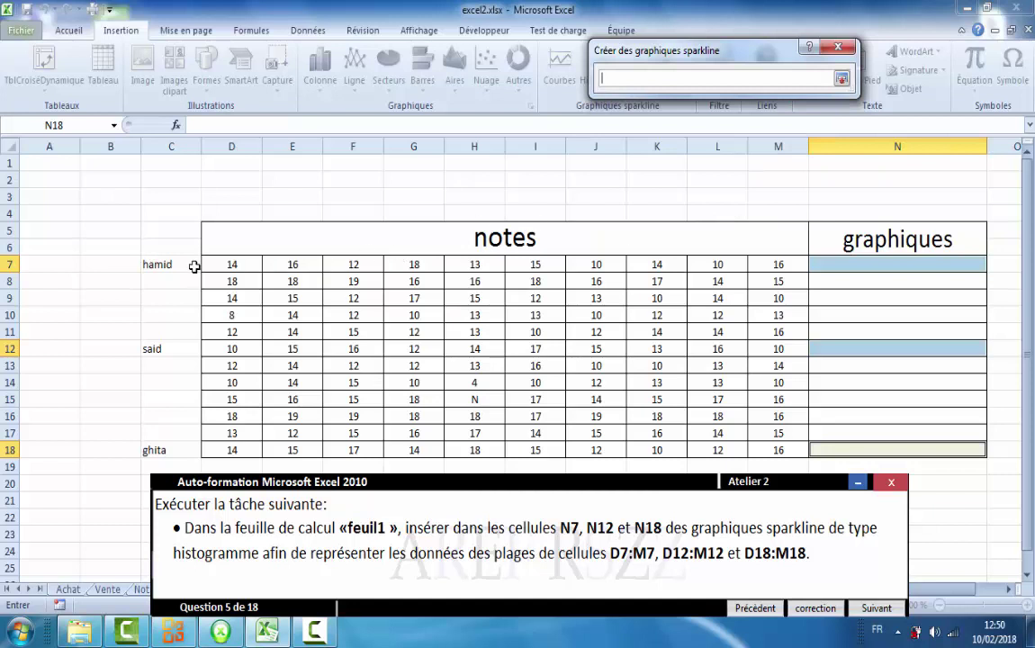
left_click_drag(220, 266, 760, 261)
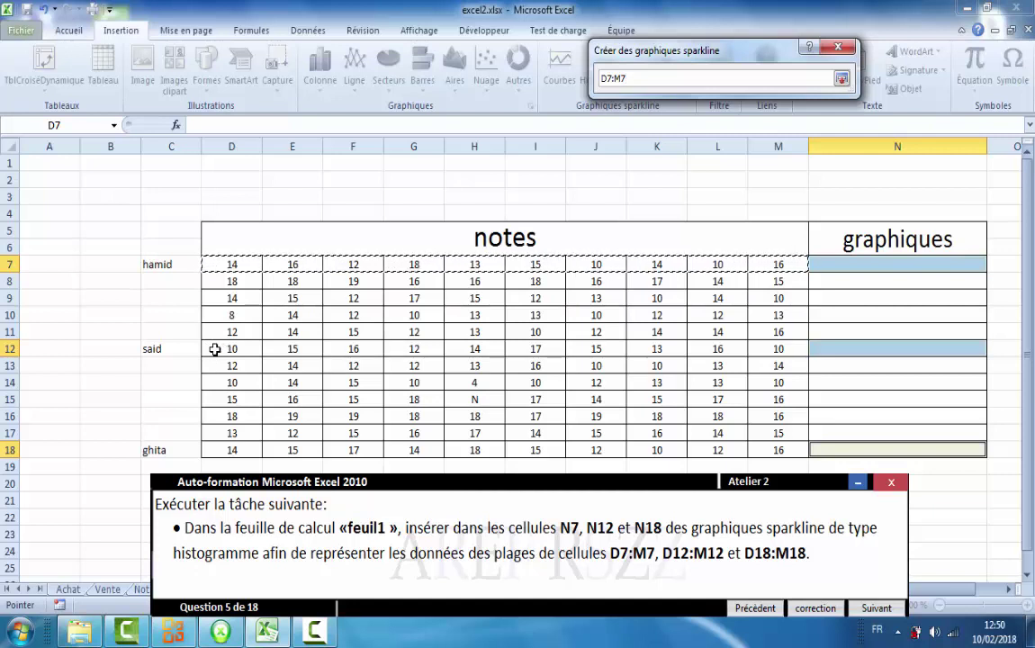
left_click_drag(216, 349, 751, 345)
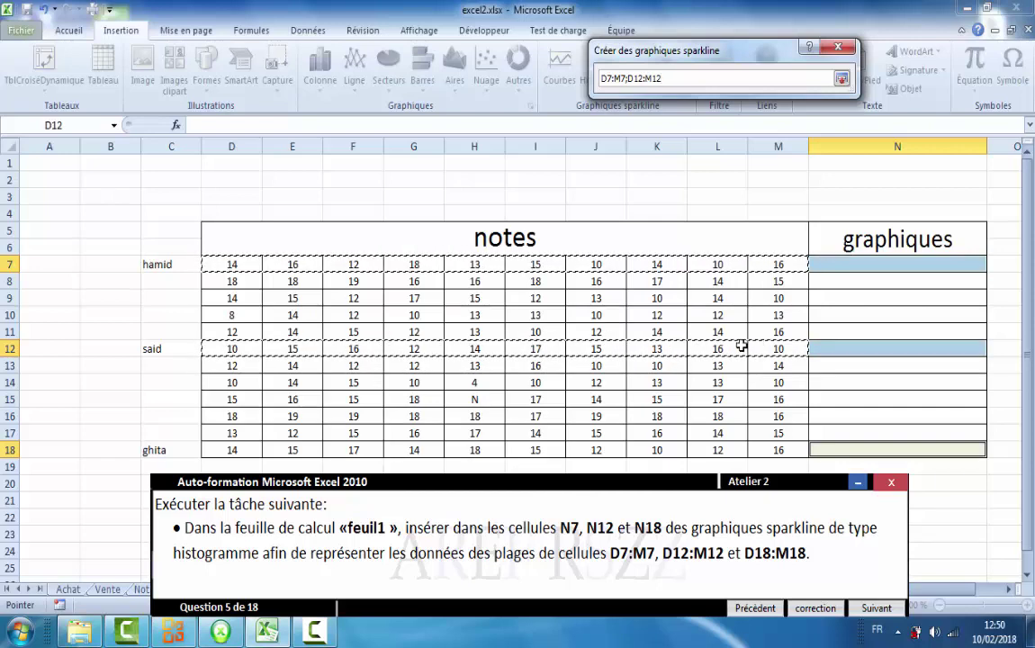
left_click_drag(221, 441, 758, 446)
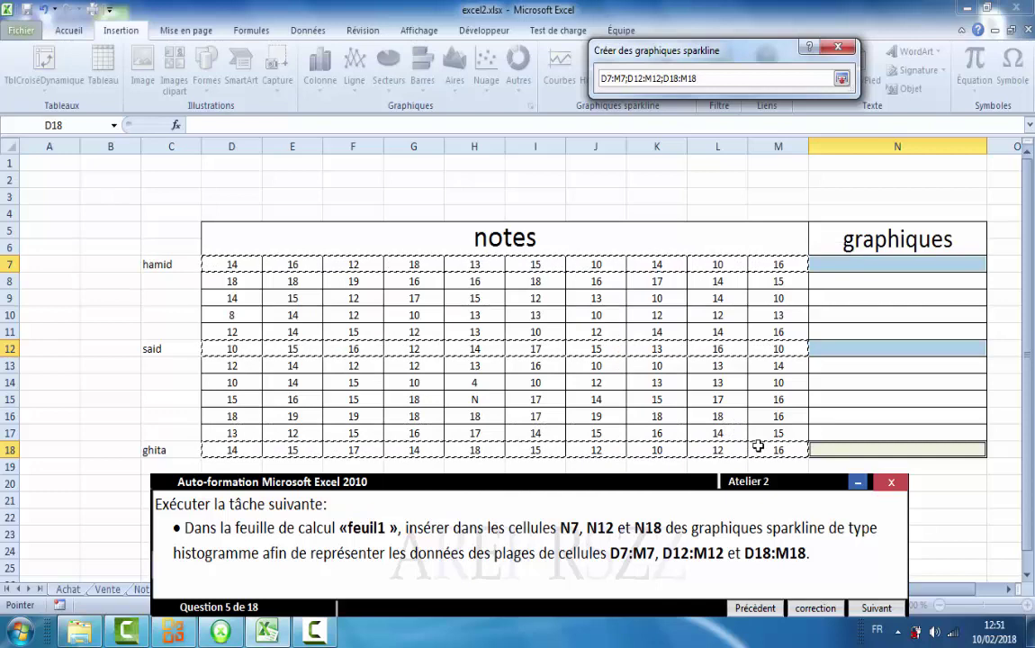
key("Return")
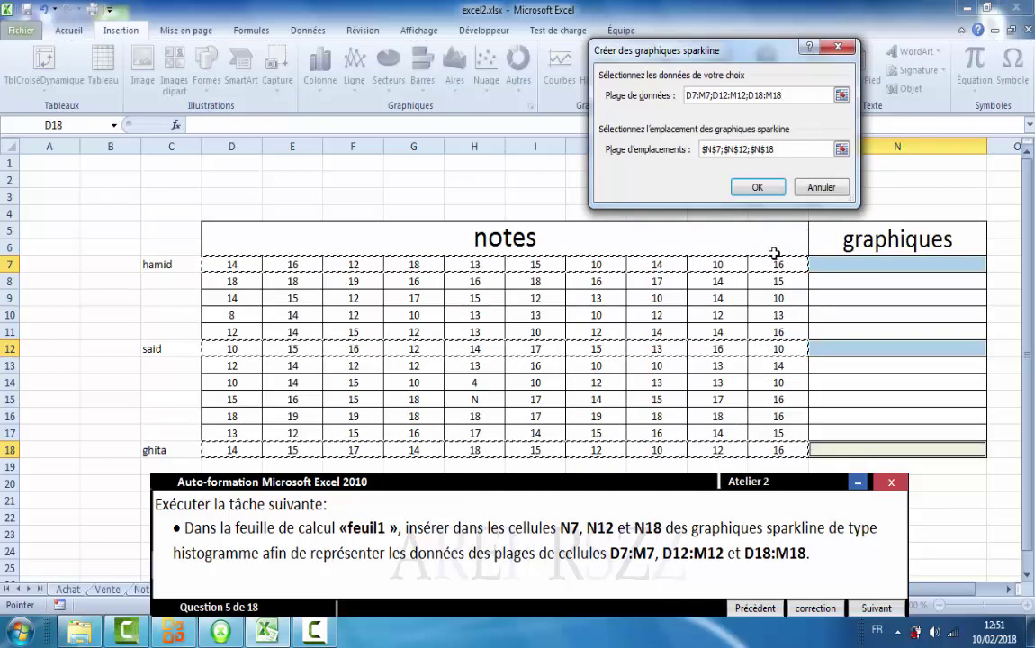
left_click(756, 190)
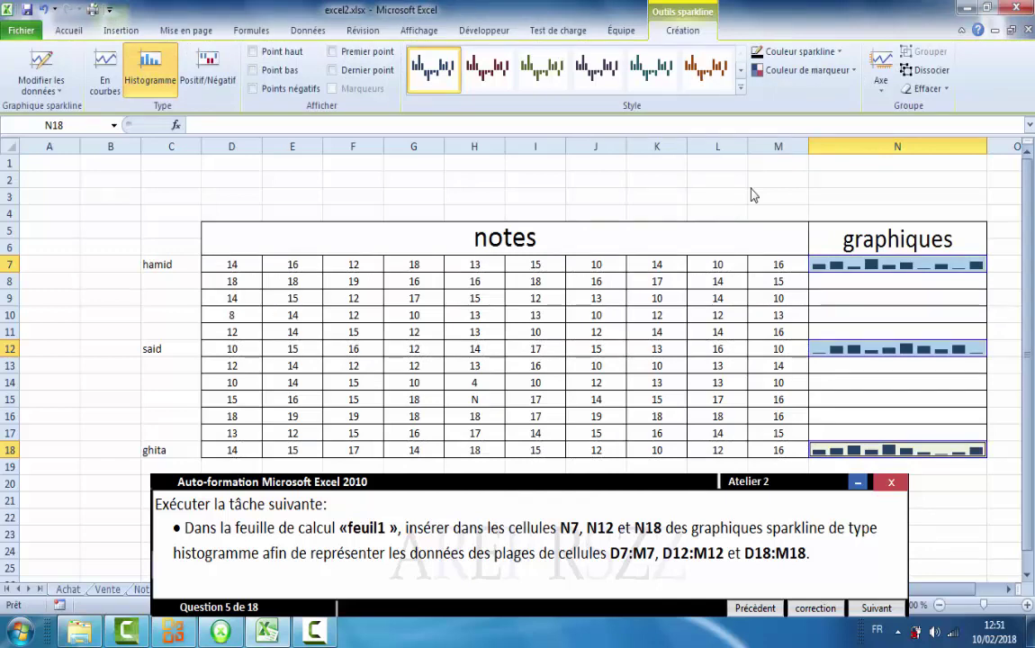
Step: Advance the exercise to question 6 and replace every "oct" with "sept" on the Base sheet
left_click(874, 610)
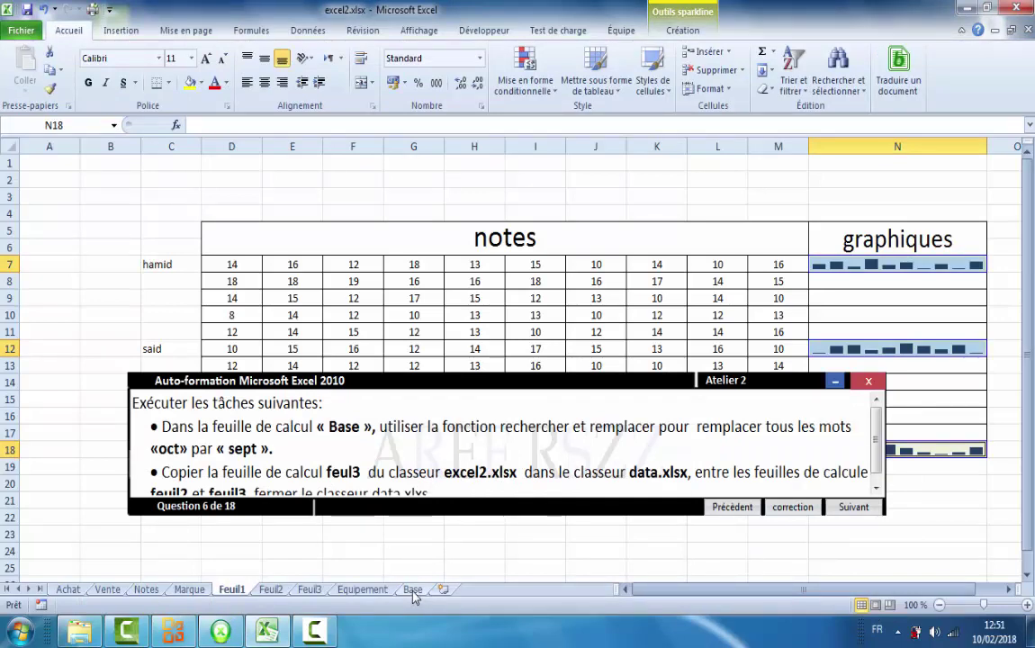
left_click(412, 590)
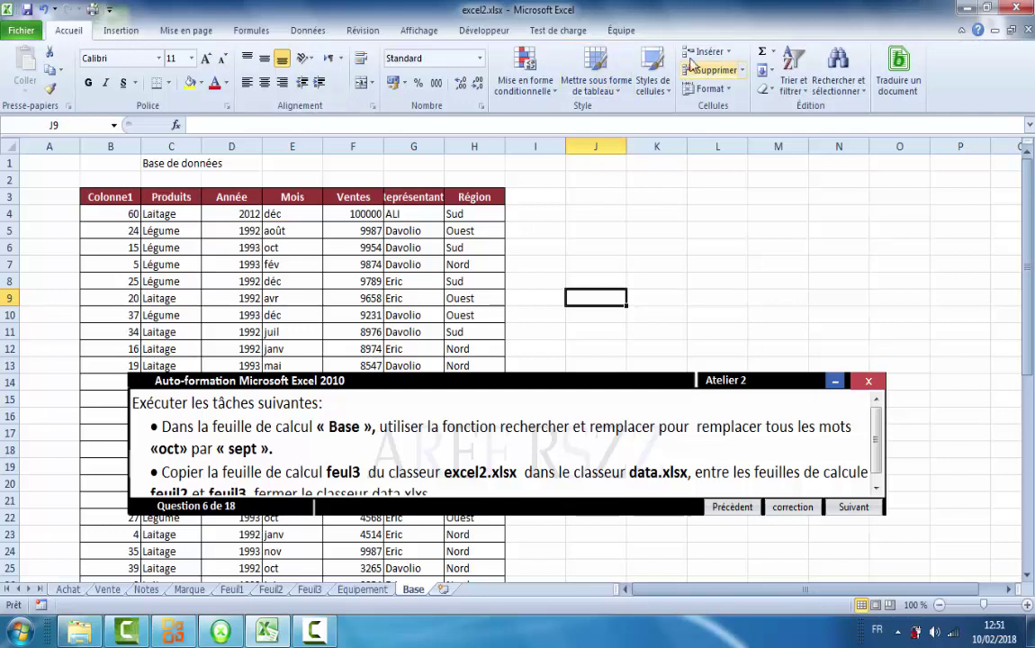
left_click(862, 93)
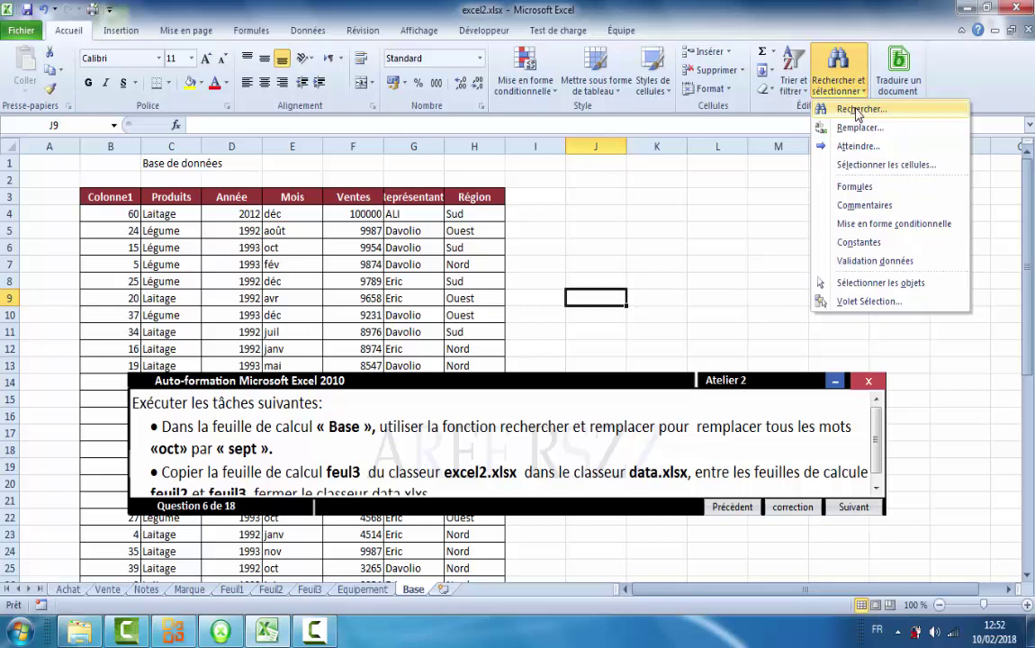
left_click(858, 110)
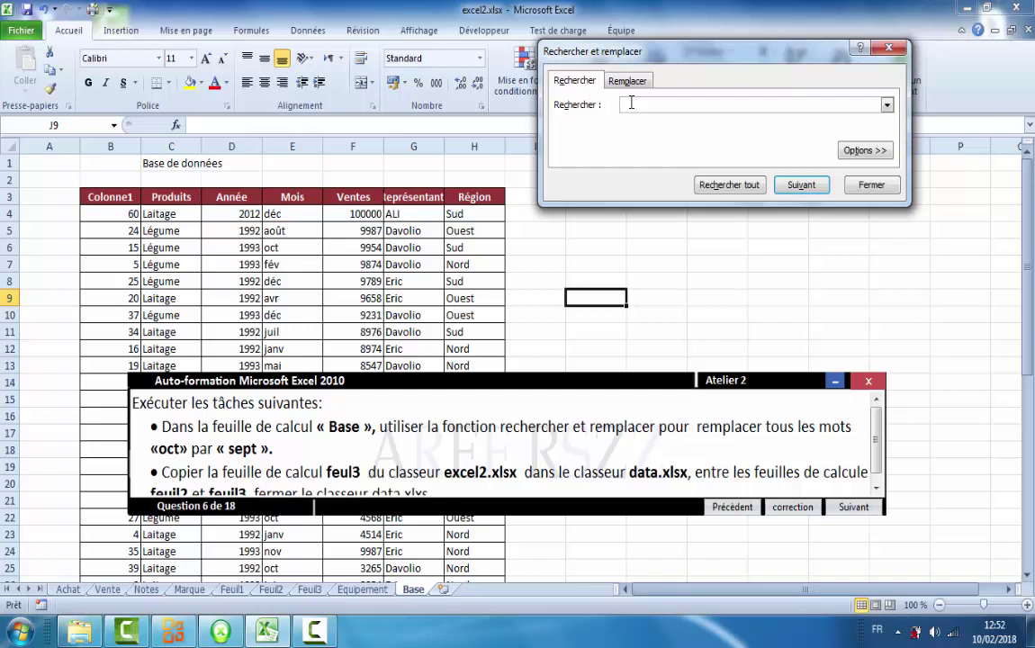
type("oct")
left_click(627, 81)
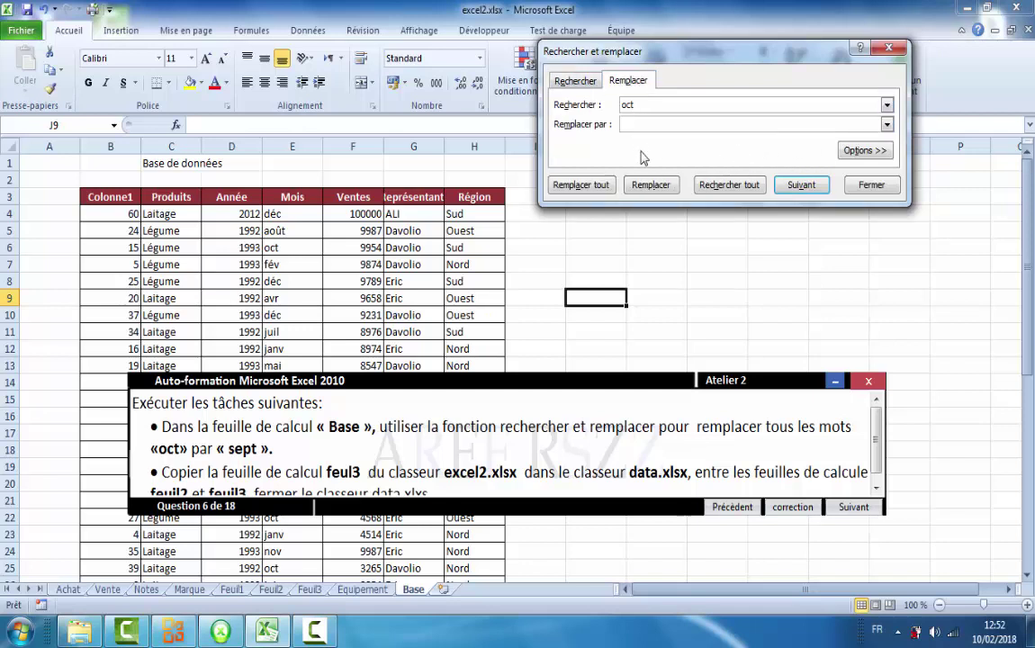
left_click(629, 125)
left_click(580, 185)
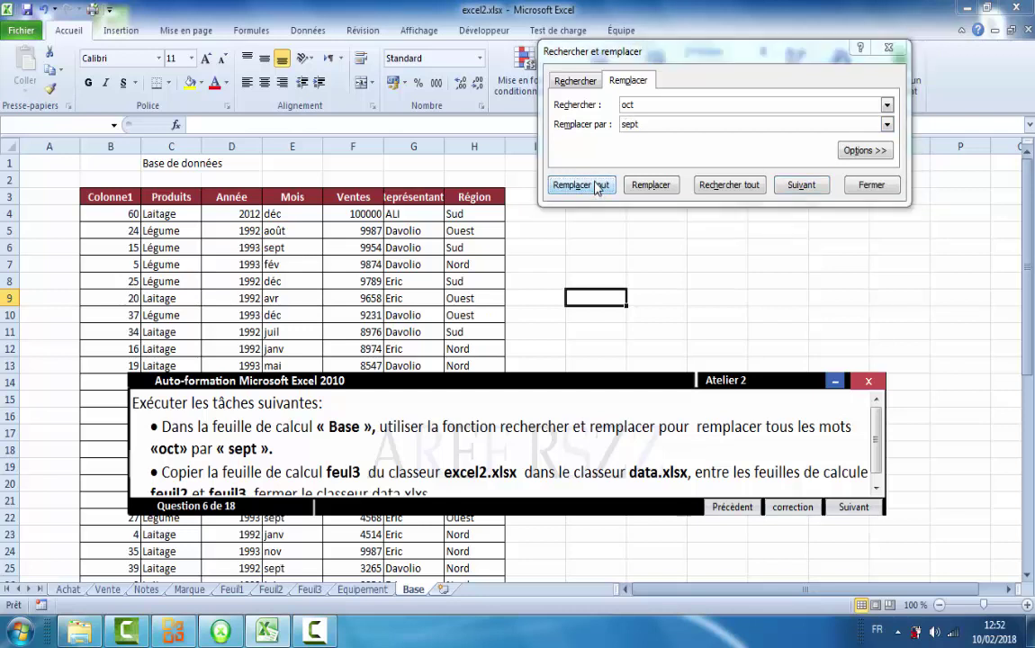
left_click(520, 359)
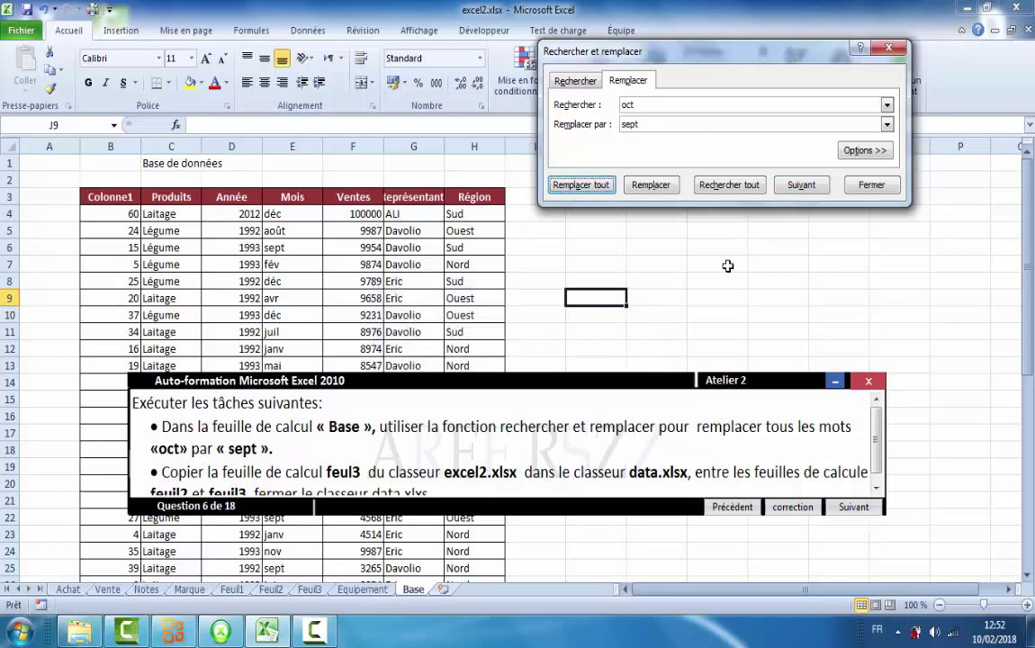
left_click(871, 185)
Step: Copy the Feuil3 sheet from excel2.xlsx into the data.xlsx workbook, placing the copy before its Feuil3 sheet
scroll(331, 410, "down", 1)
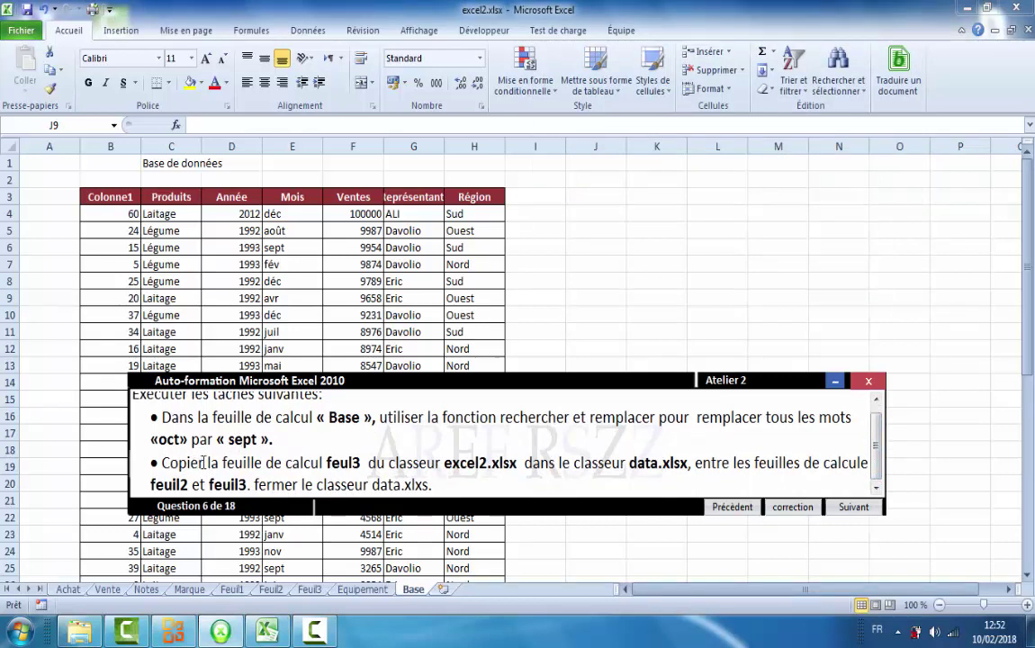
left_click(134, 470)
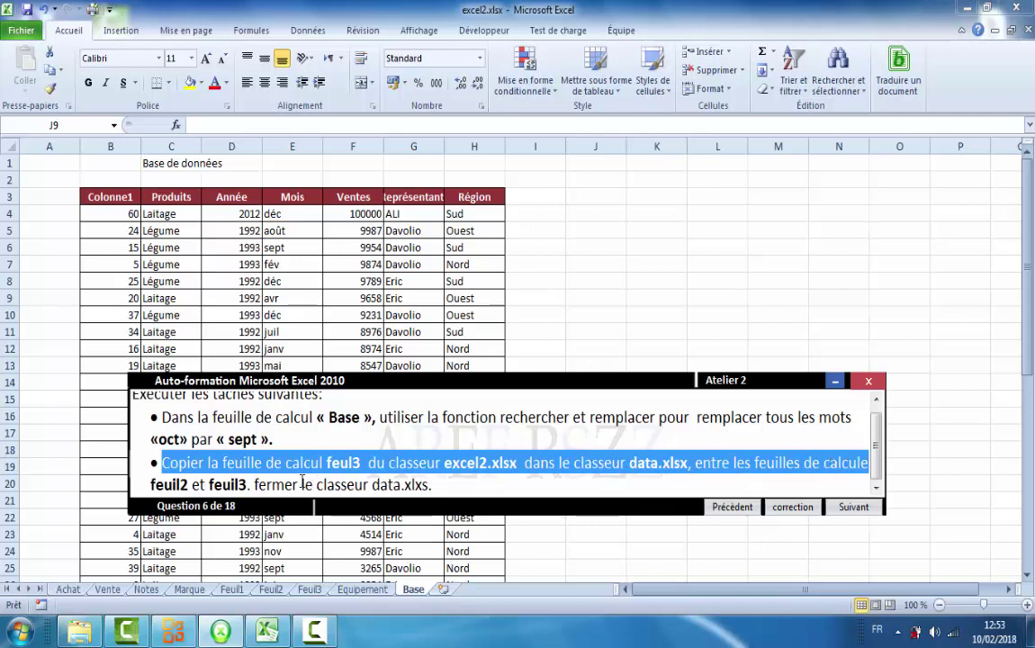
left_click(306, 596)
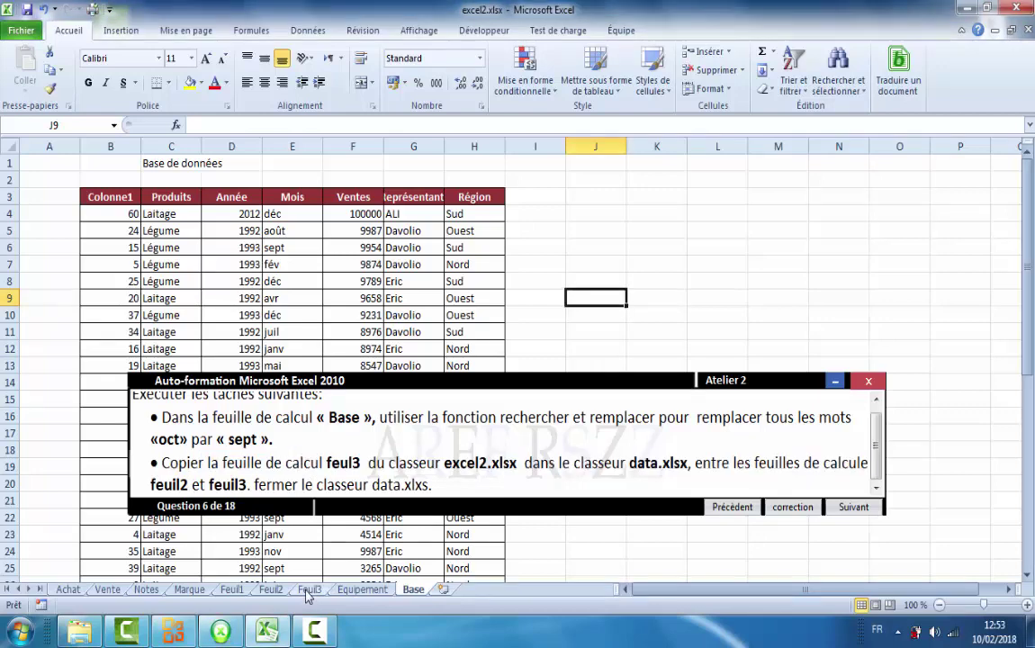
right_click(309, 590)
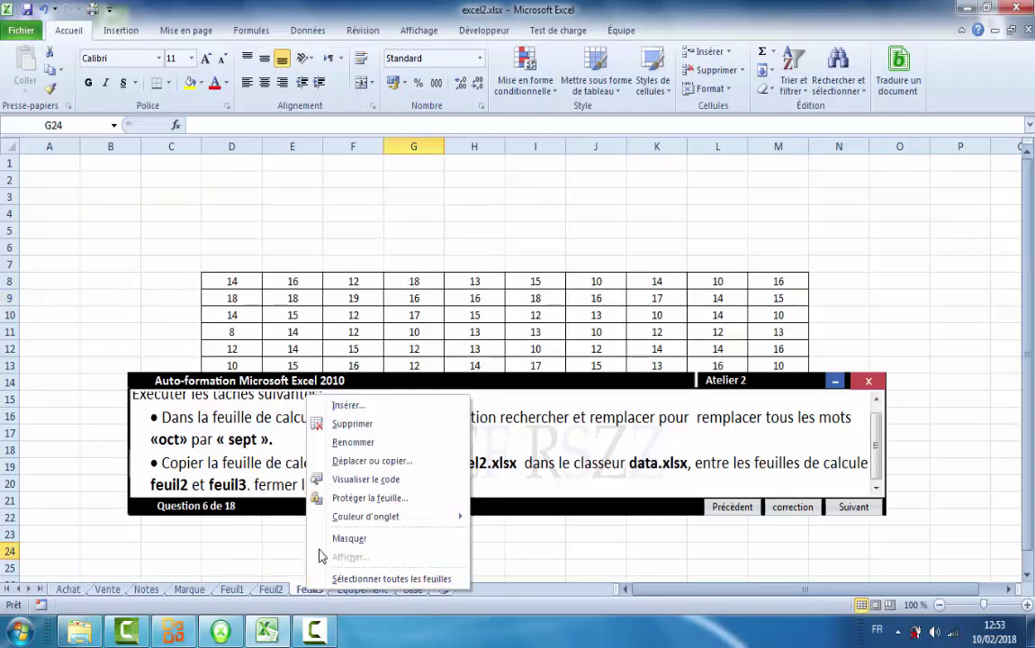
left_click(367, 461)
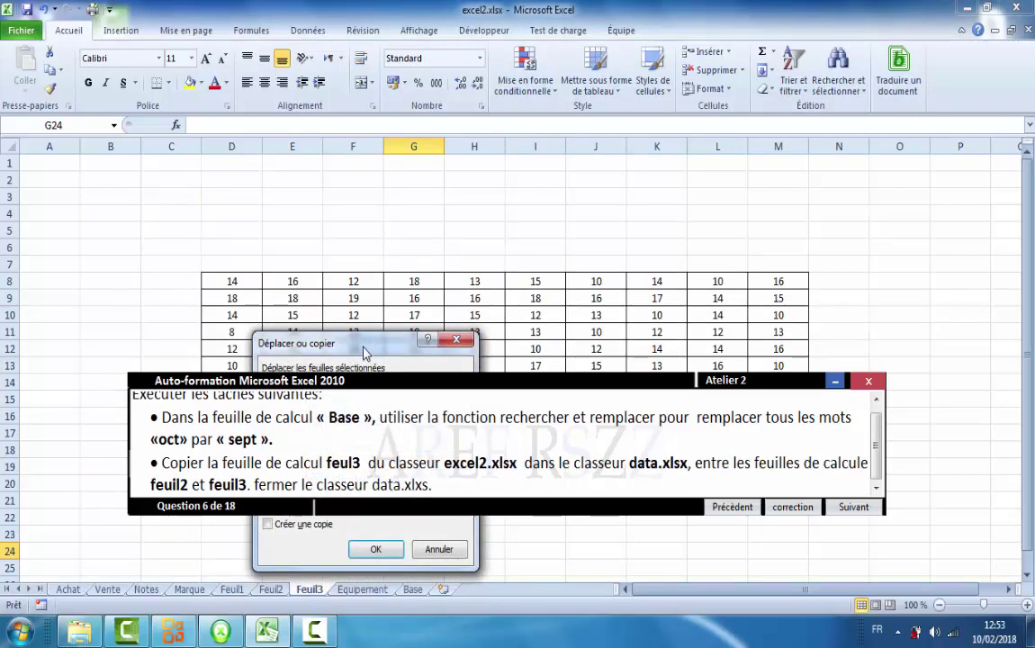
left_click_drag(364, 352, 517, 110)
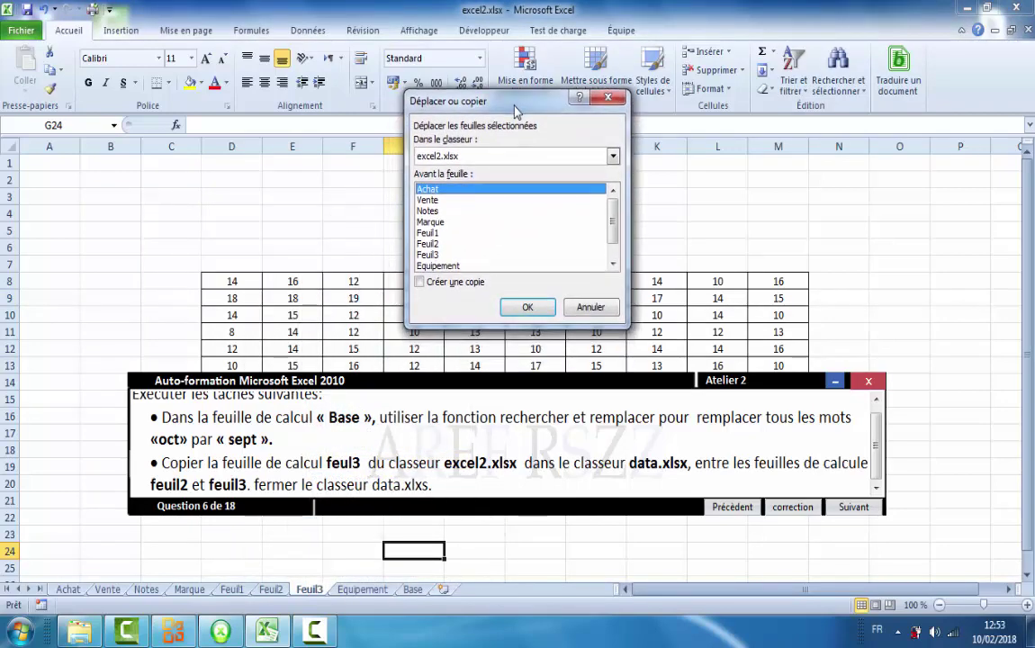
left_click(612, 157)
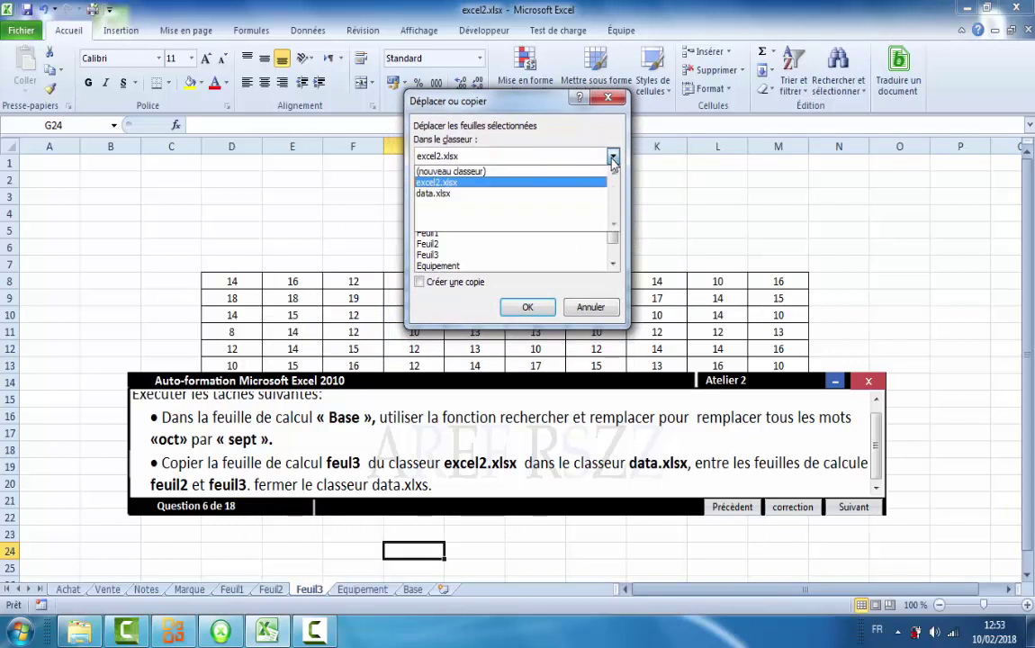
left_click(438, 194)
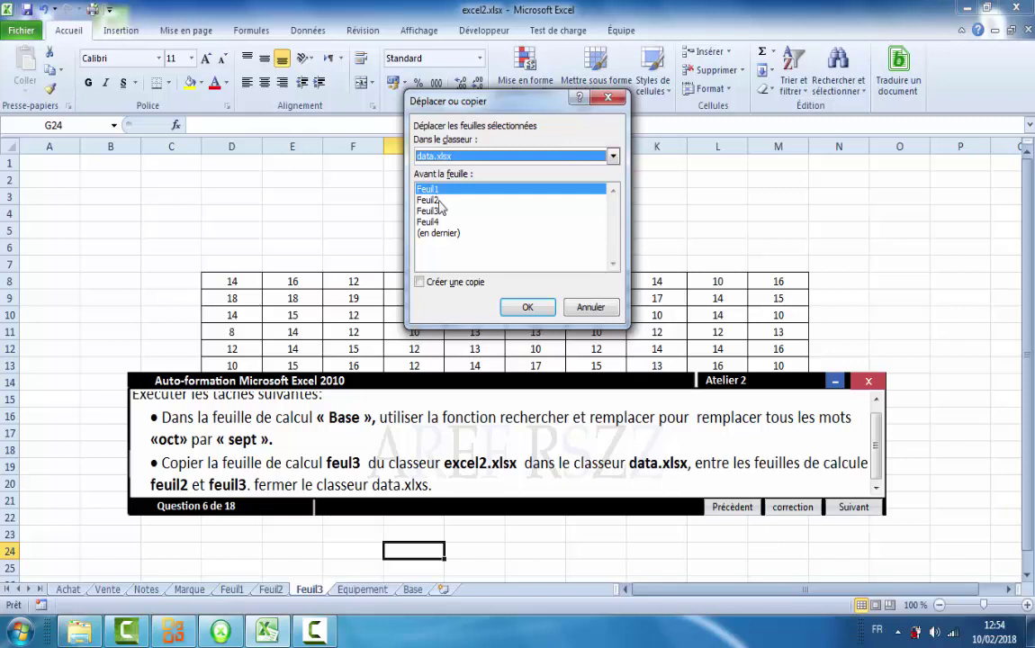
left_click(427, 211)
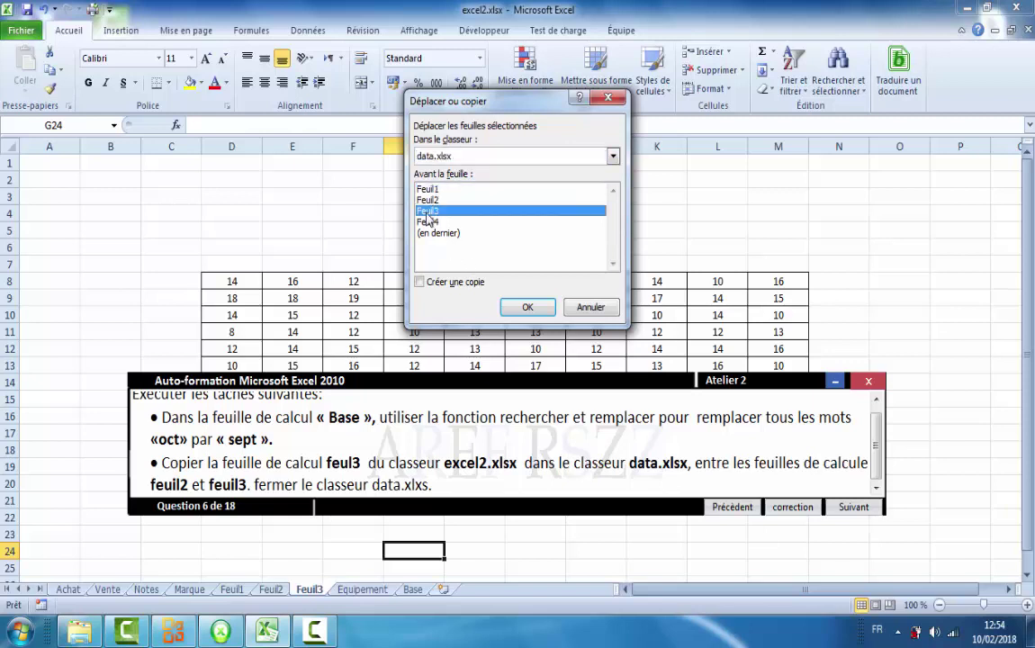
left_click(419, 283)
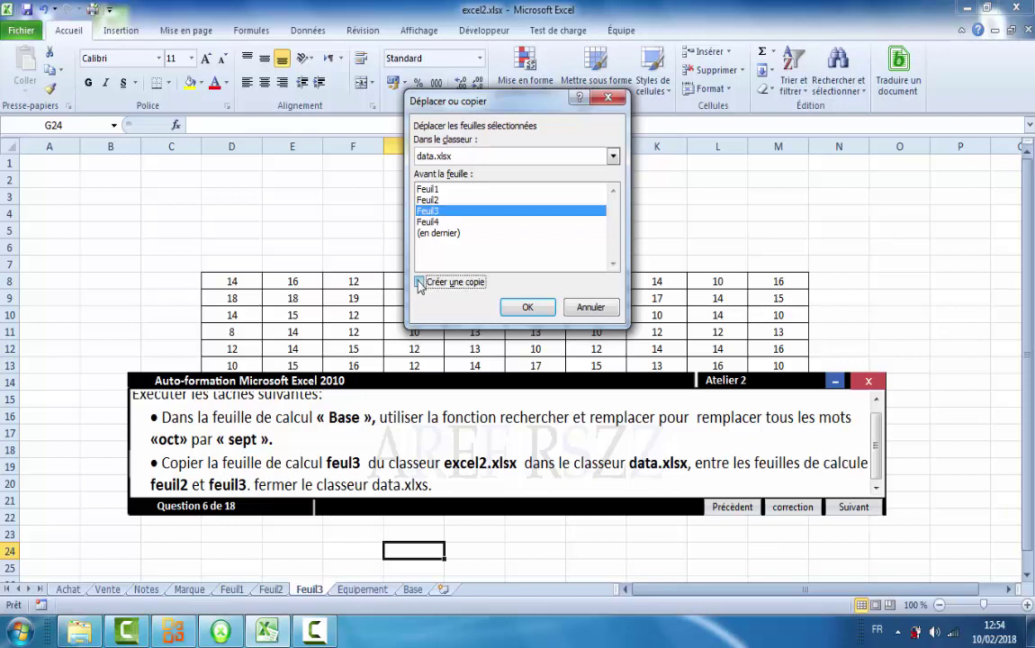
left_click(528, 308)
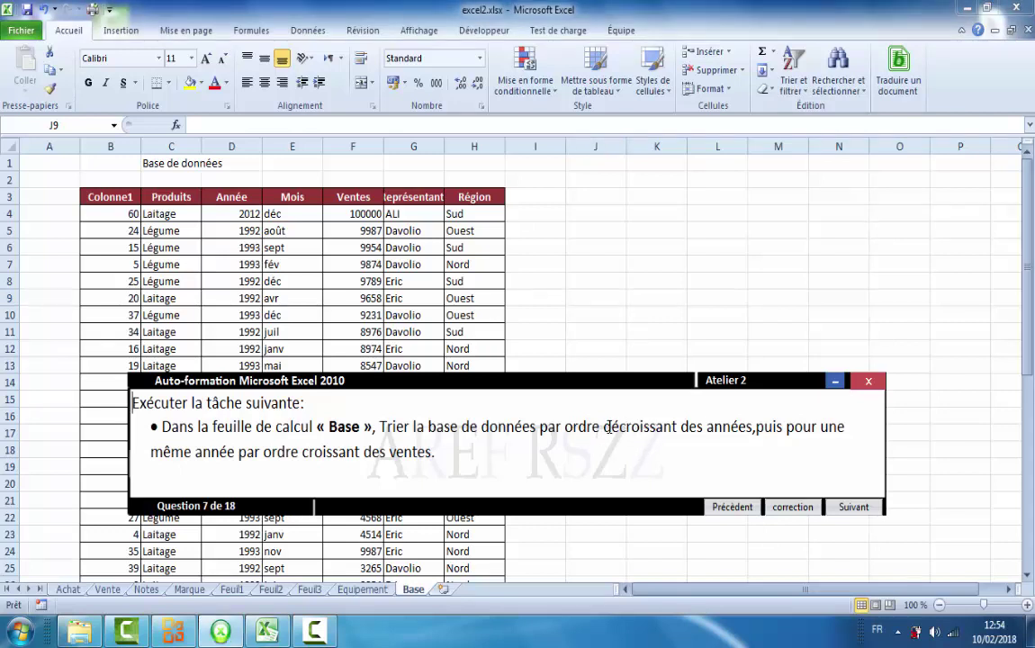
Step: Open a custom sort for the Base sheet's database and set its first level to Année, Du plus grand au plus petit
left_click_drag(609, 428, 677, 425)
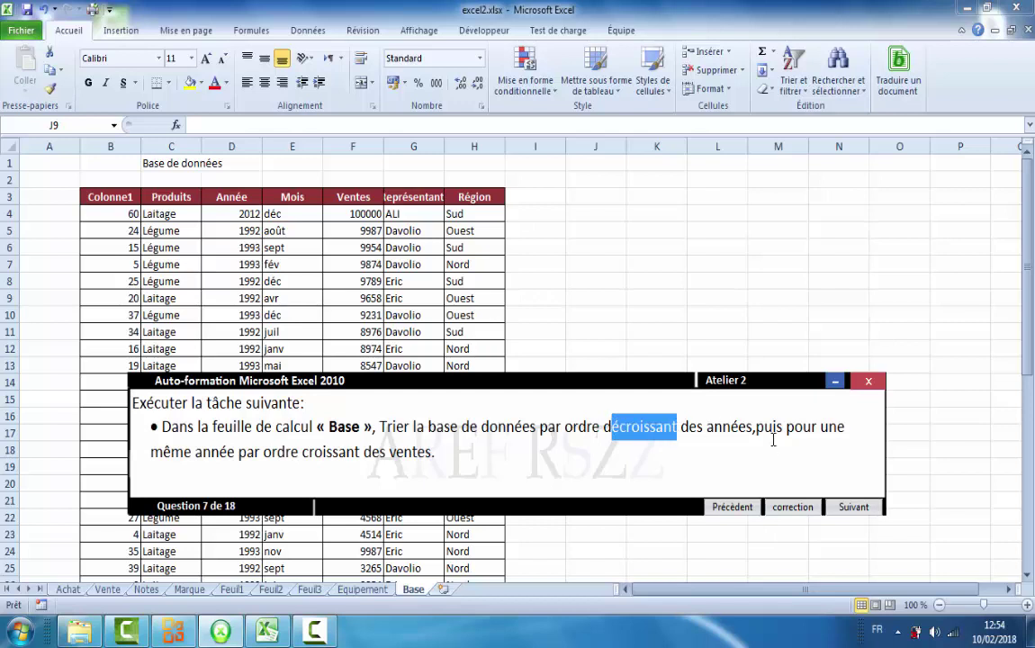
left_click(238, 263)
left_click(239, 264)
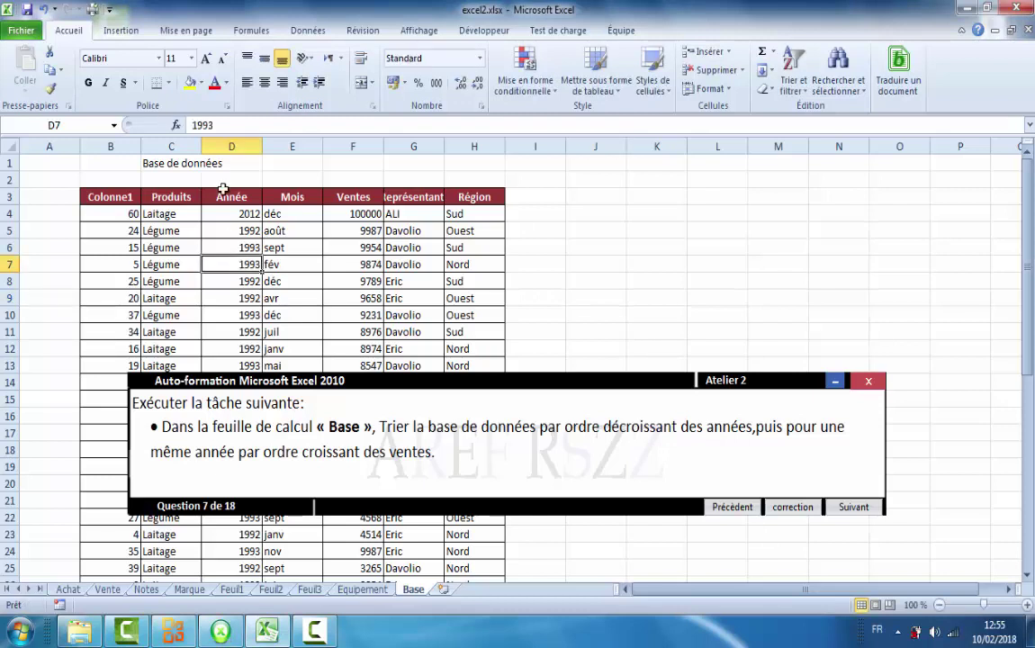
left_click(807, 97)
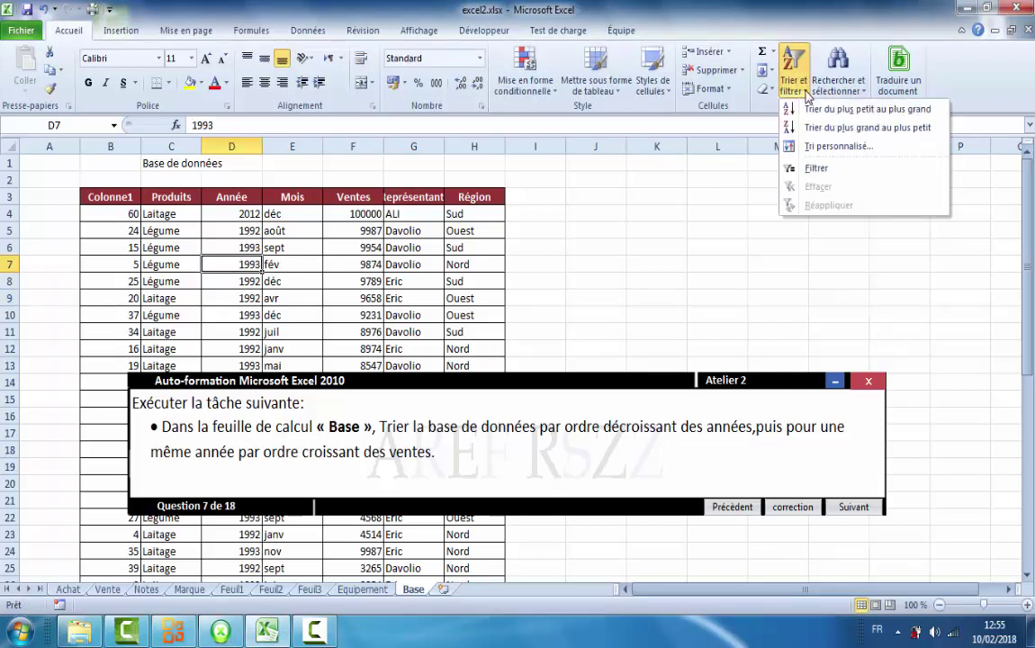
left_click(820, 147)
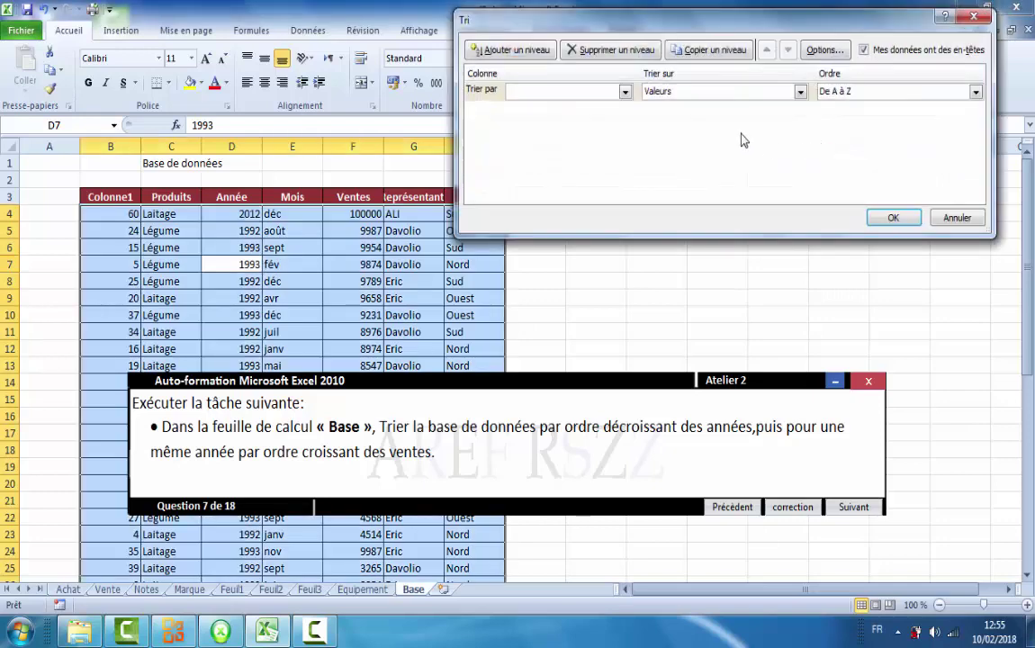
left_click(625, 92)
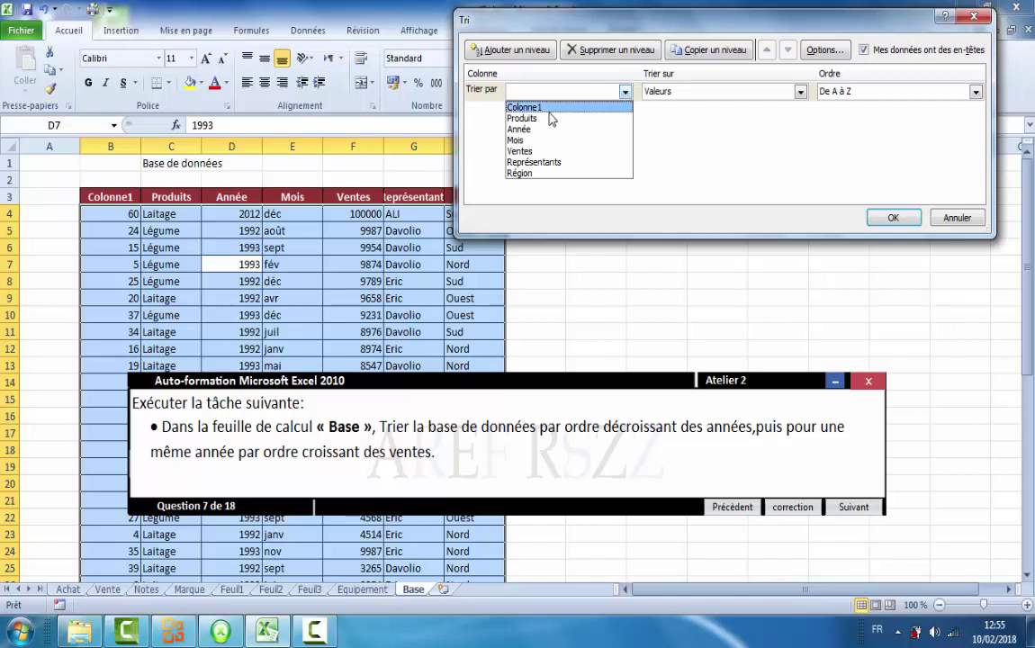
left_click(519, 132)
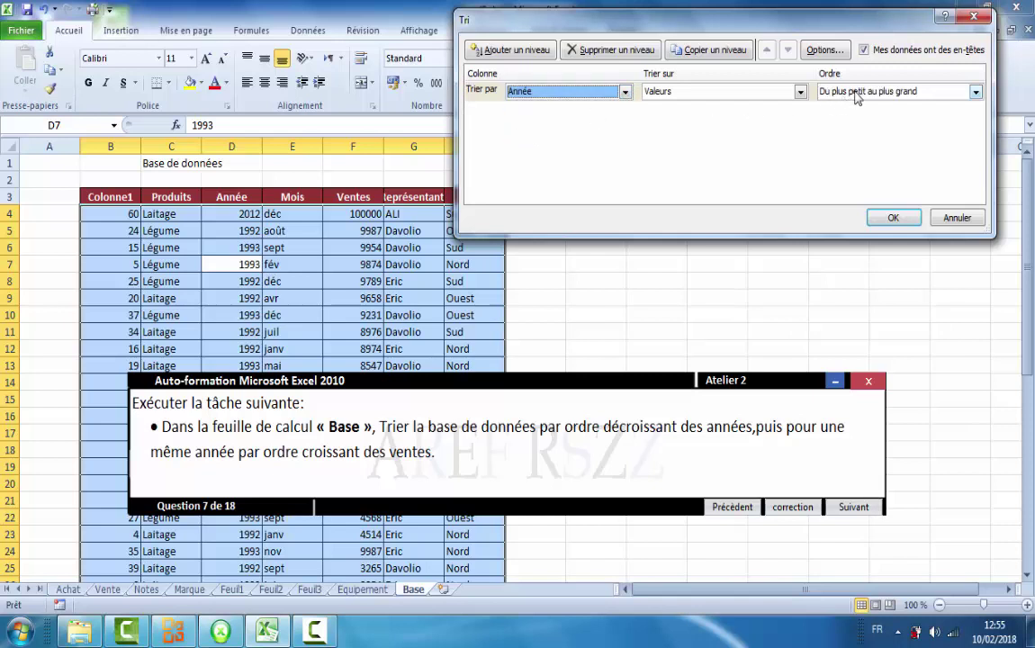
left_click(976, 92)
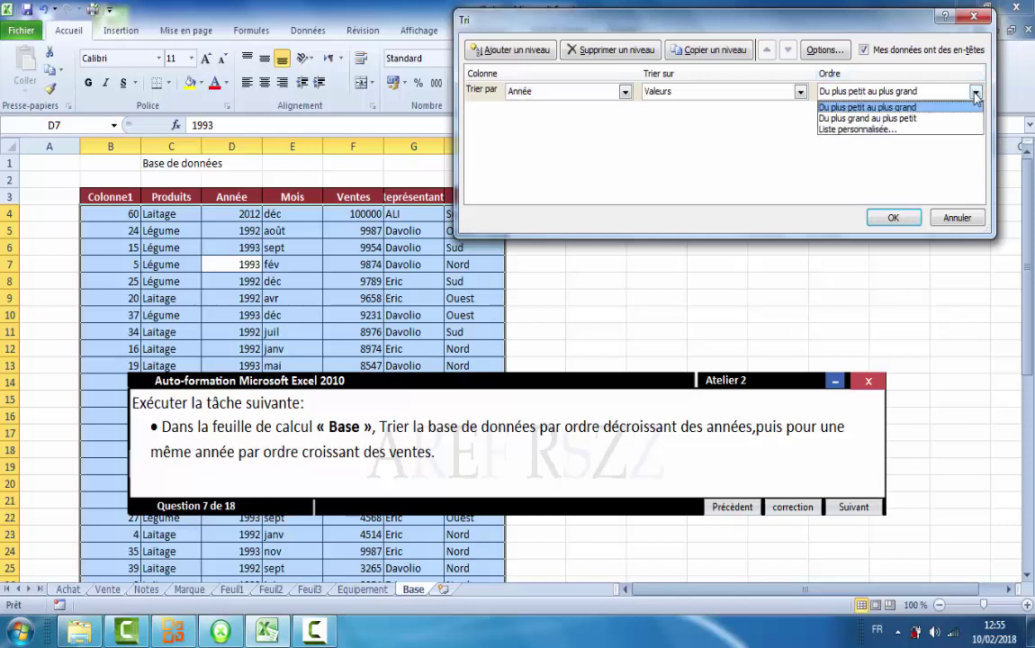
left_click(860, 119)
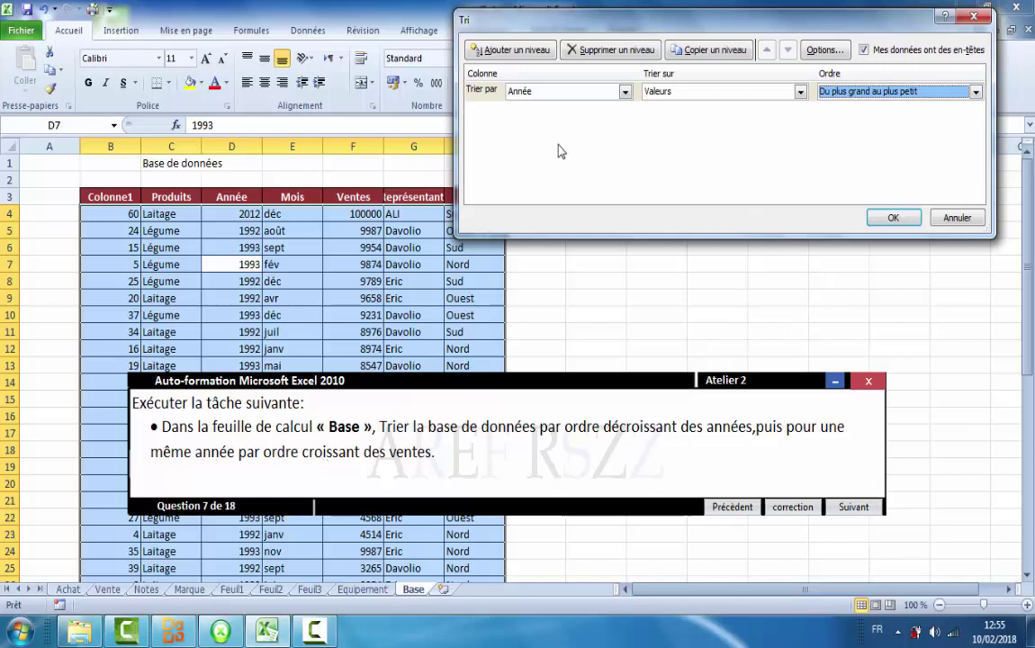
Step: Add a second sort level on Ventes, Du plus petit au plus grand, and apply the sort
left_click(520, 52)
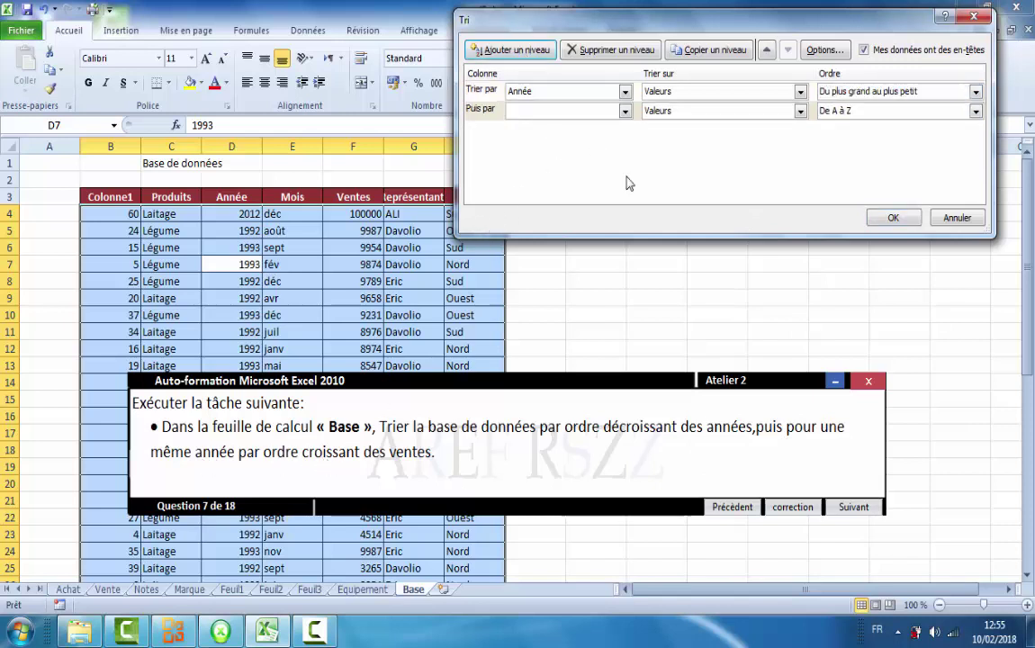
left_click(624, 110)
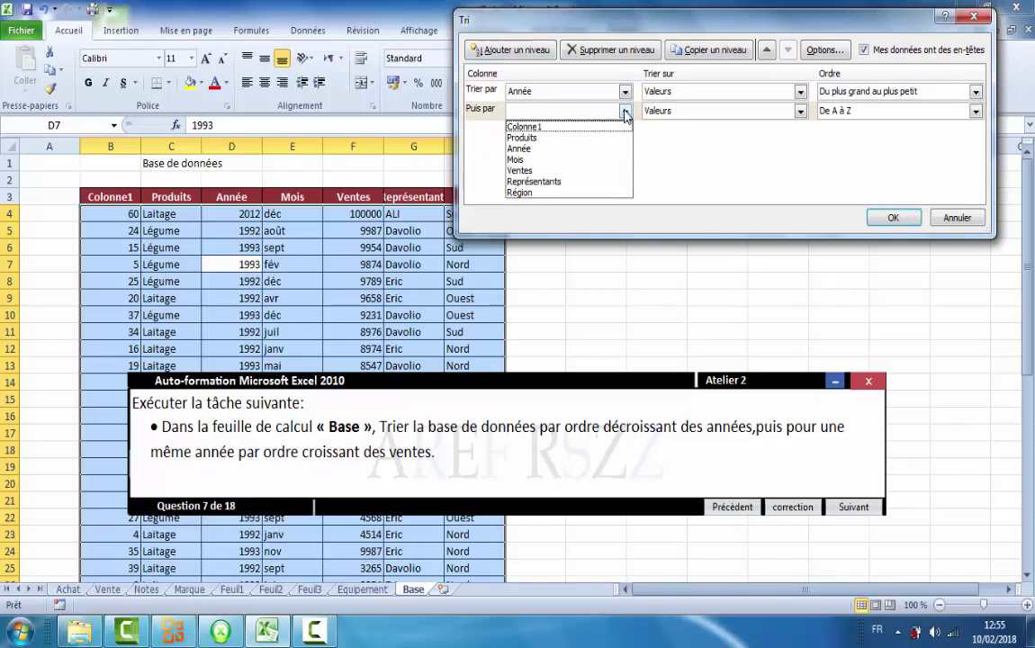
left_click(520, 171)
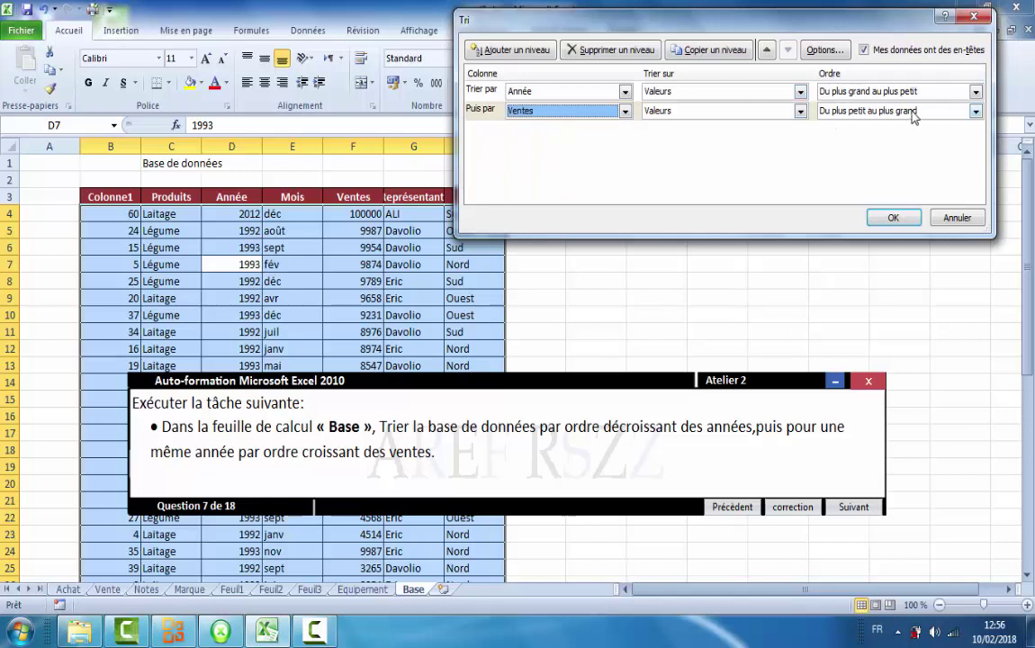
left_click(889, 219)
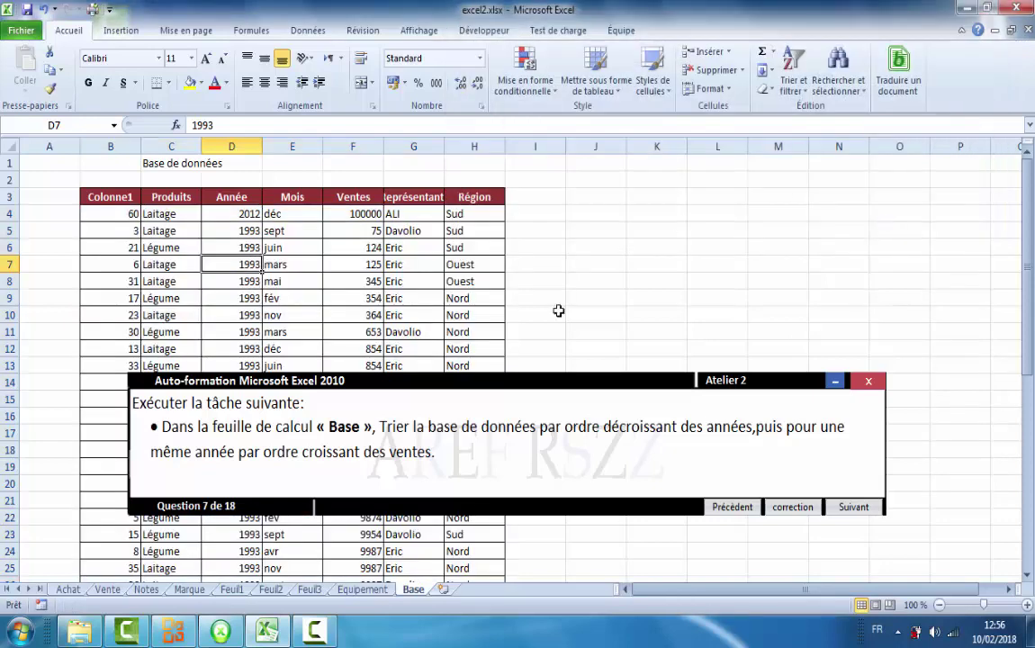
Step: Advance the exercise to question 8 and turn on filtering for the Base sheet's database headers
left_click(853, 507)
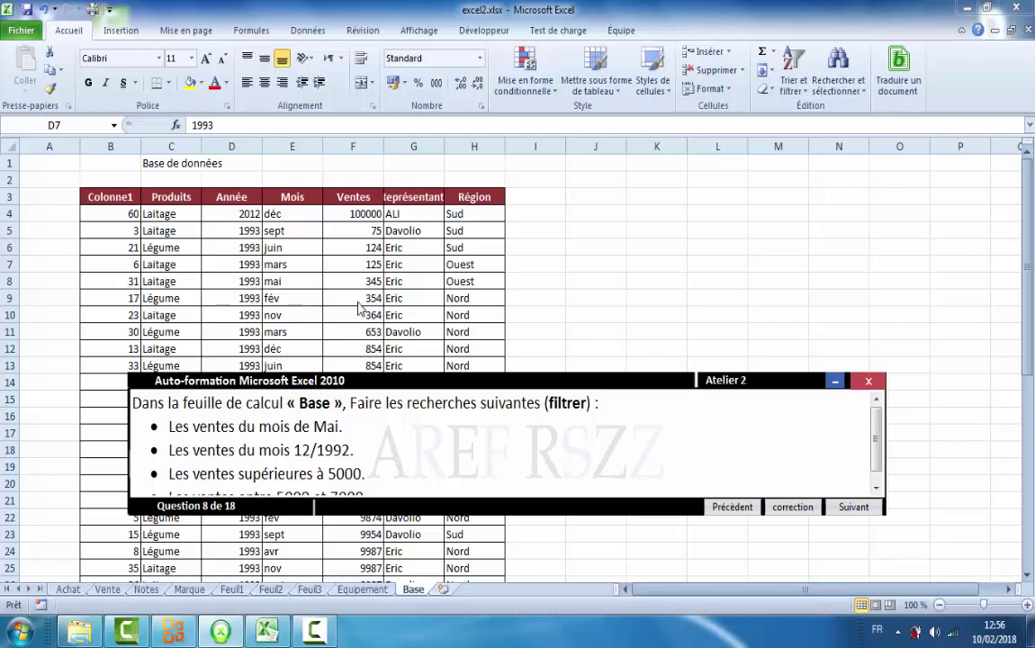
left_click(364, 198)
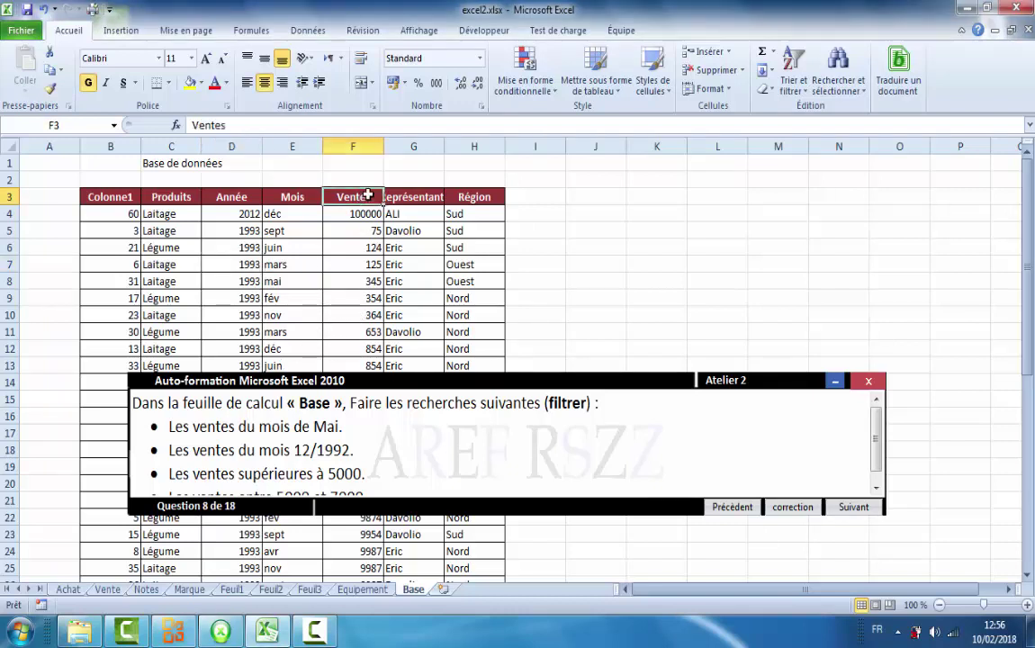
left_click(809, 93)
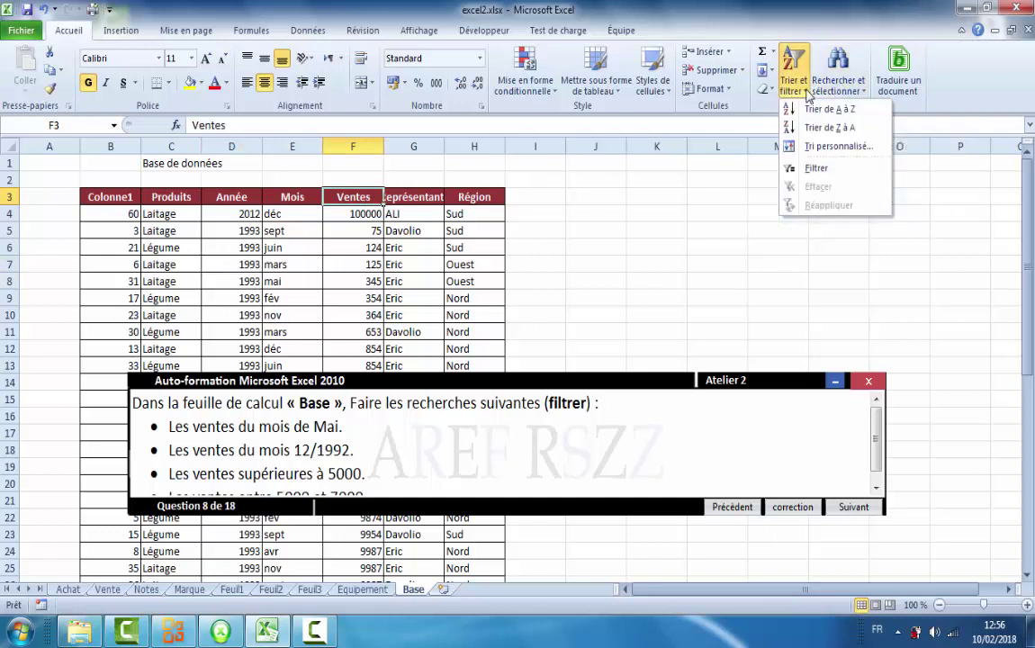
left_click(798, 170)
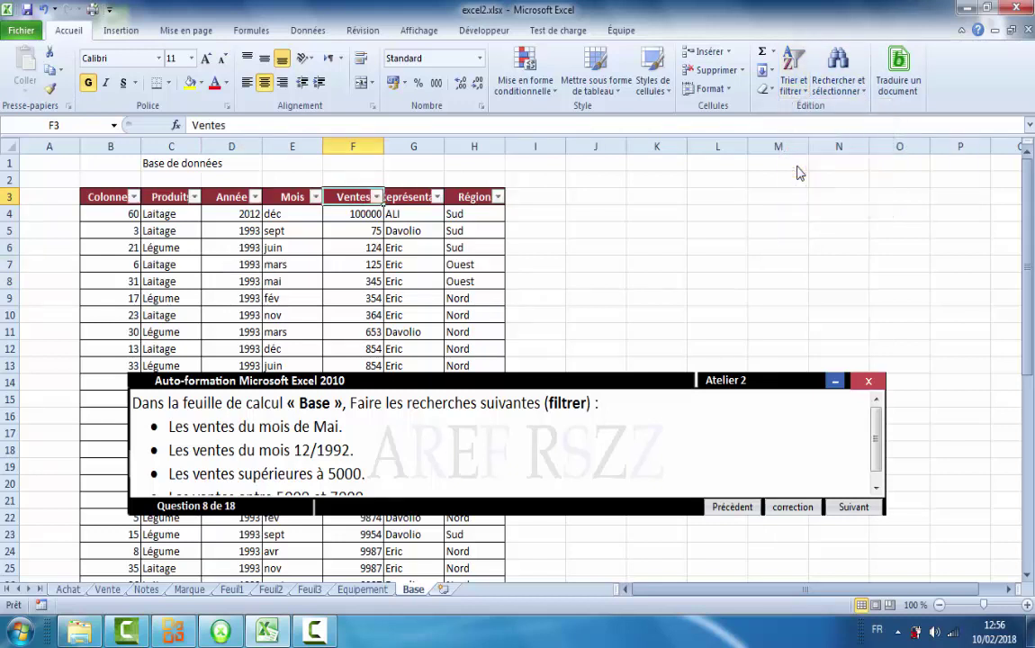
Step: Filter the Mois column to show only the mai records
left_click(315, 198)
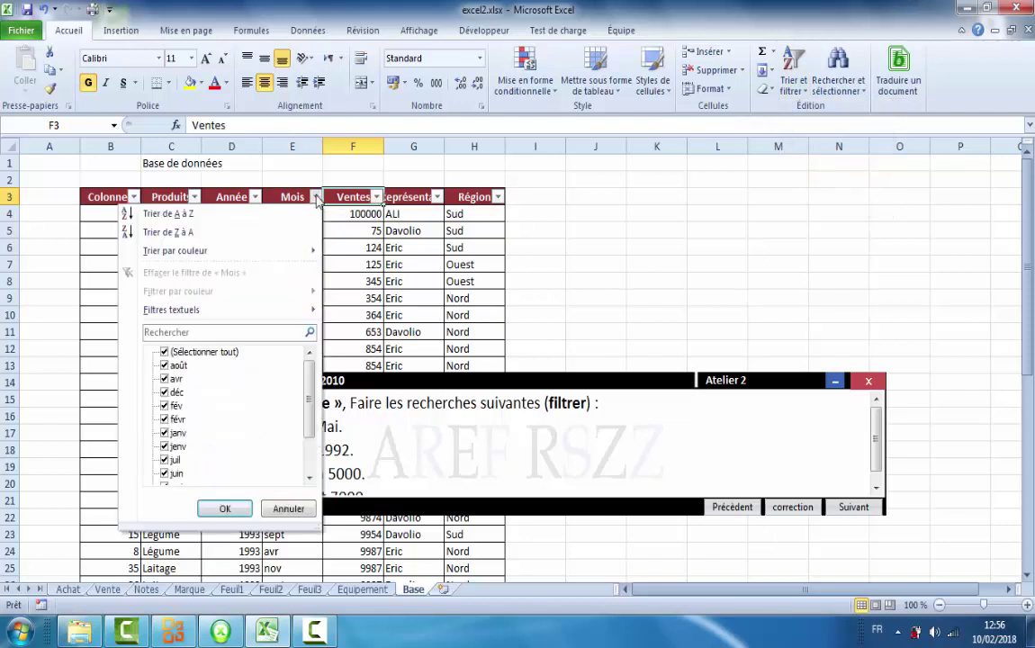
left_click(164, 353)
left_click(164, 353)
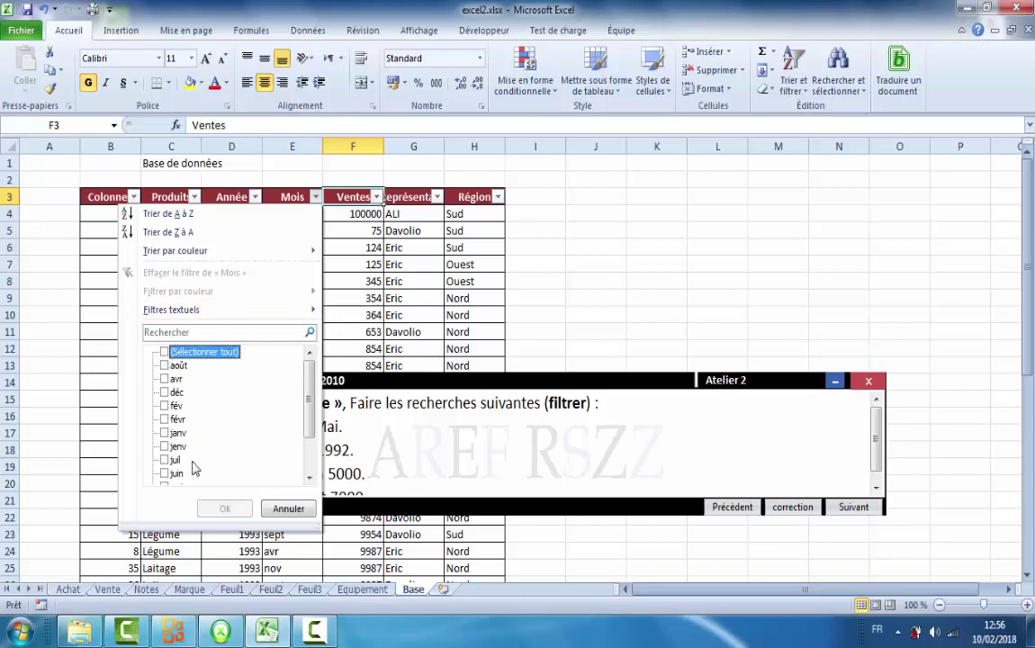
left_click_drag(309, 398, 307, 432)
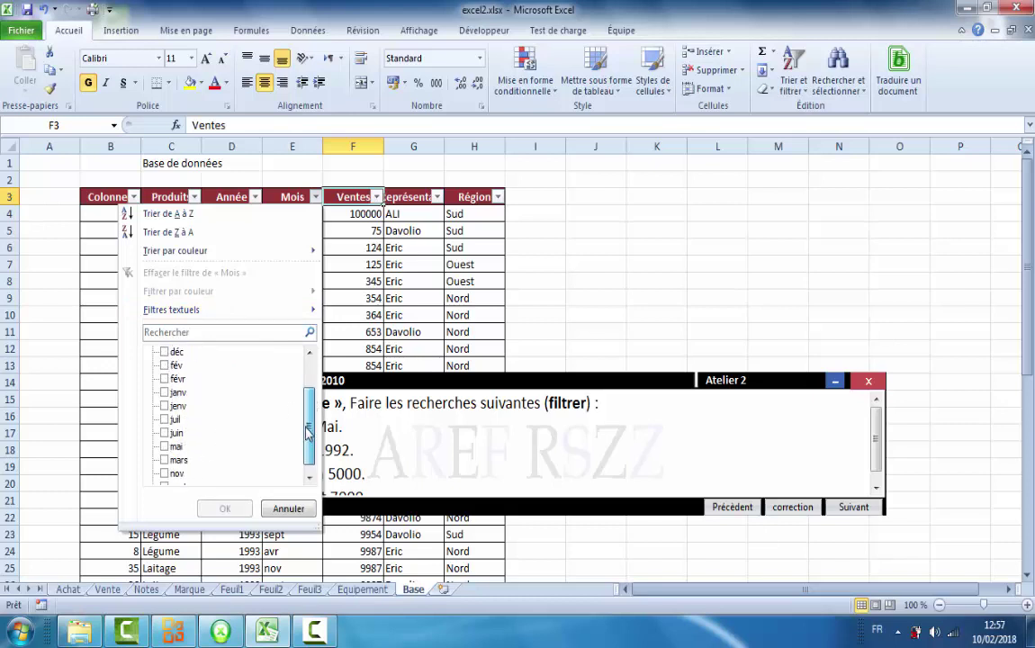
left_click(164, 447)
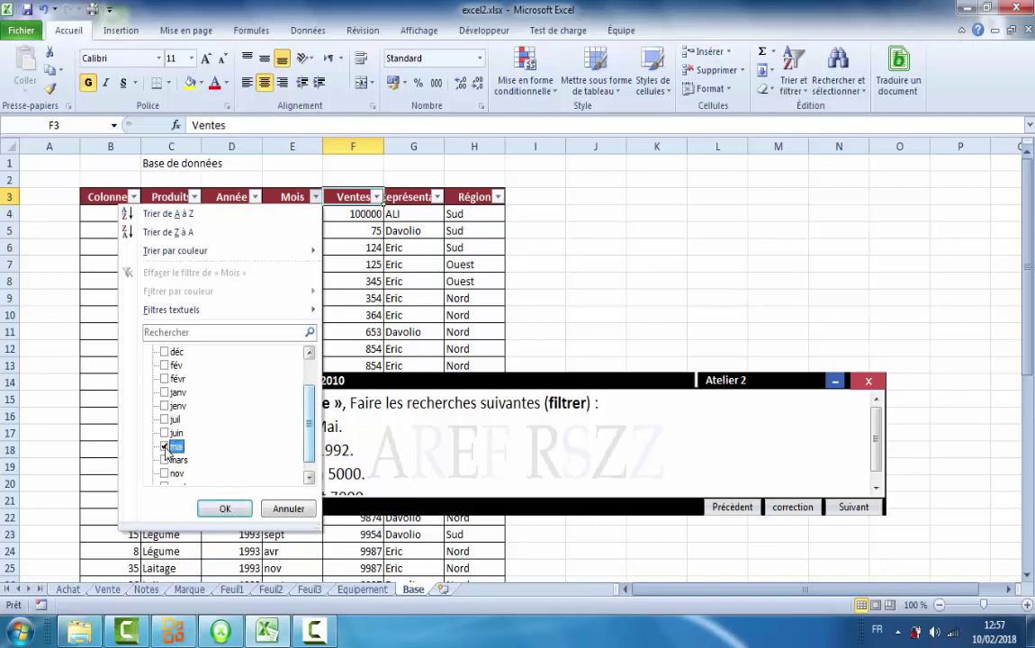
left_click(225, 508)
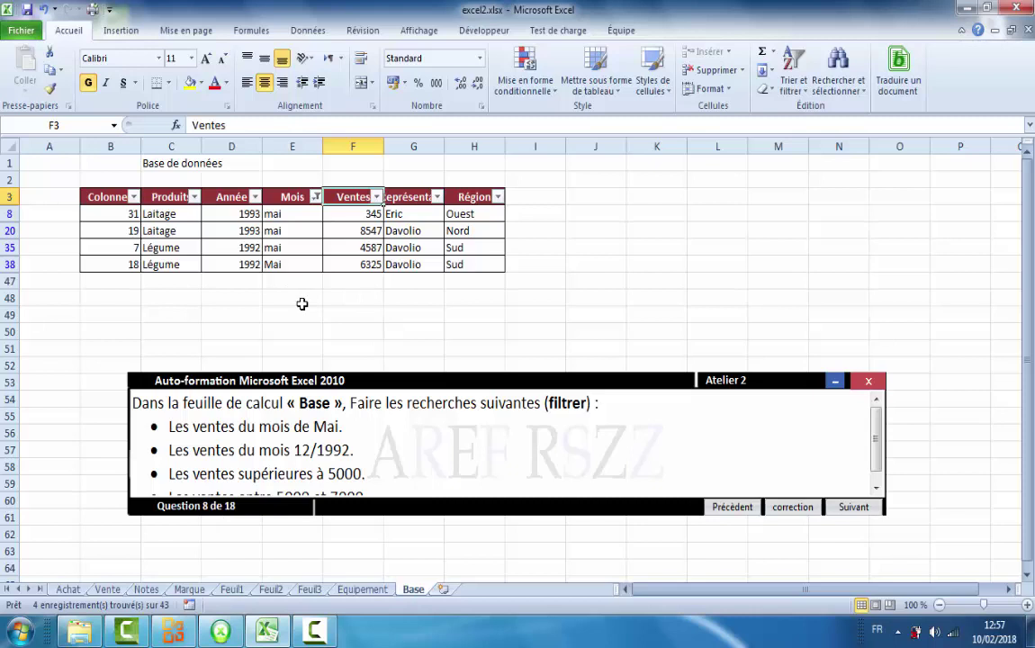
Step: Select all months again in the Mois filter to restore the full database
left_click(316, 197)
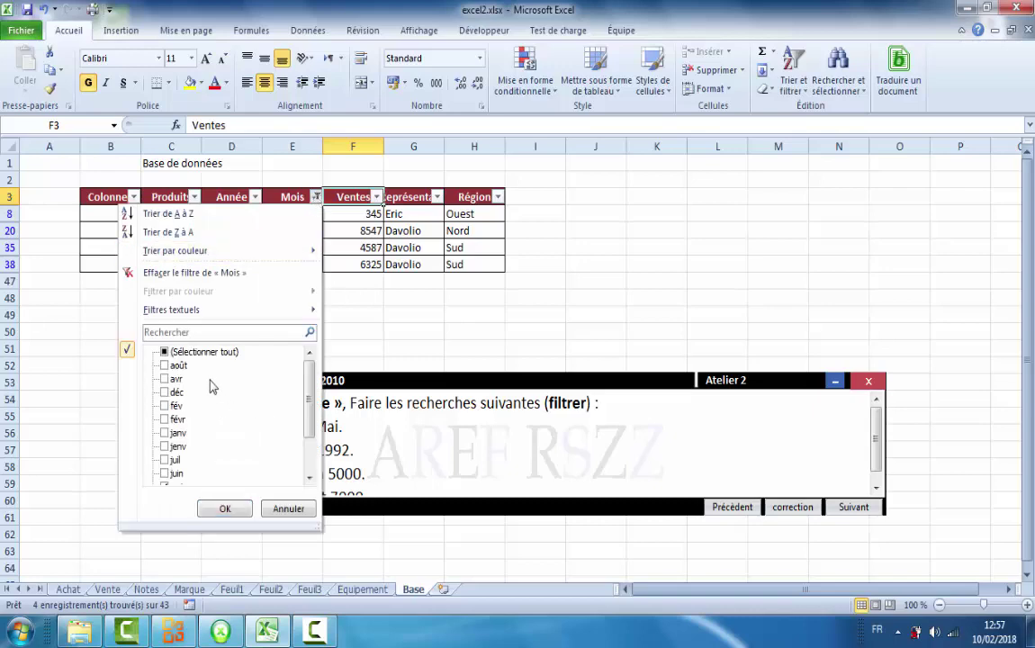
left_click(167, 353)
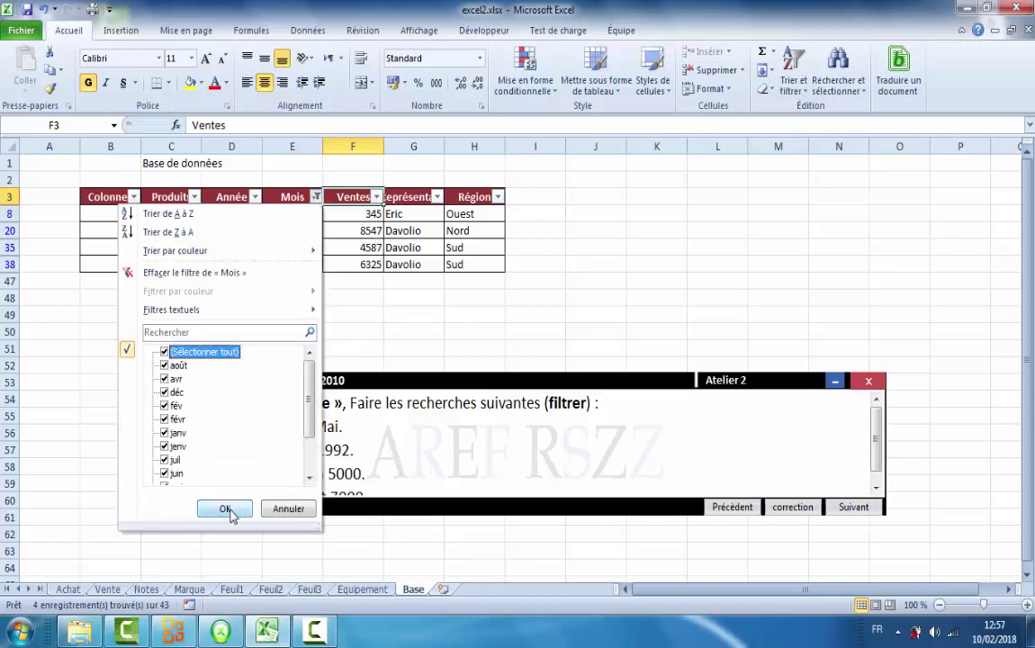
left_click(225, 509)
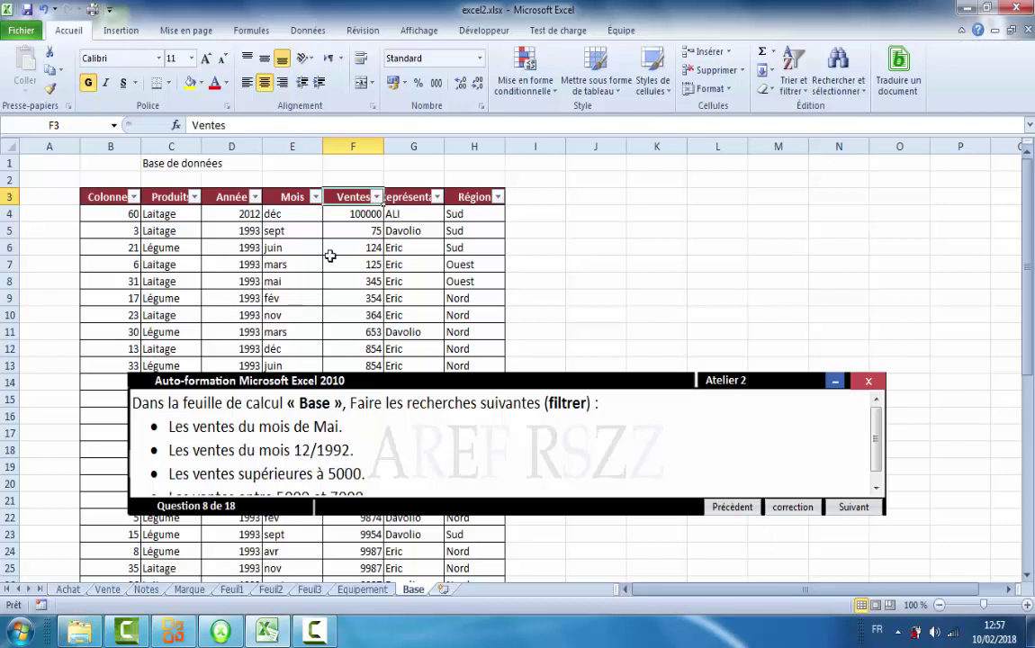
Step: Filter the database to the December 1992 sales, keeping only déc in Mois and 1992 in Année
left_click(316, 197)
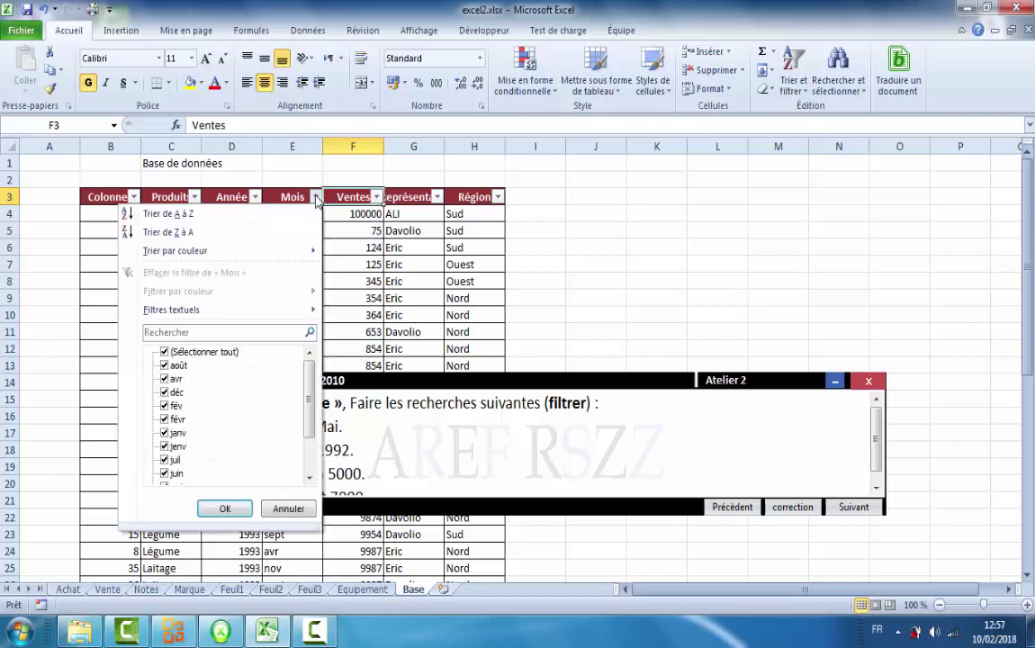
left_click(165, 353)
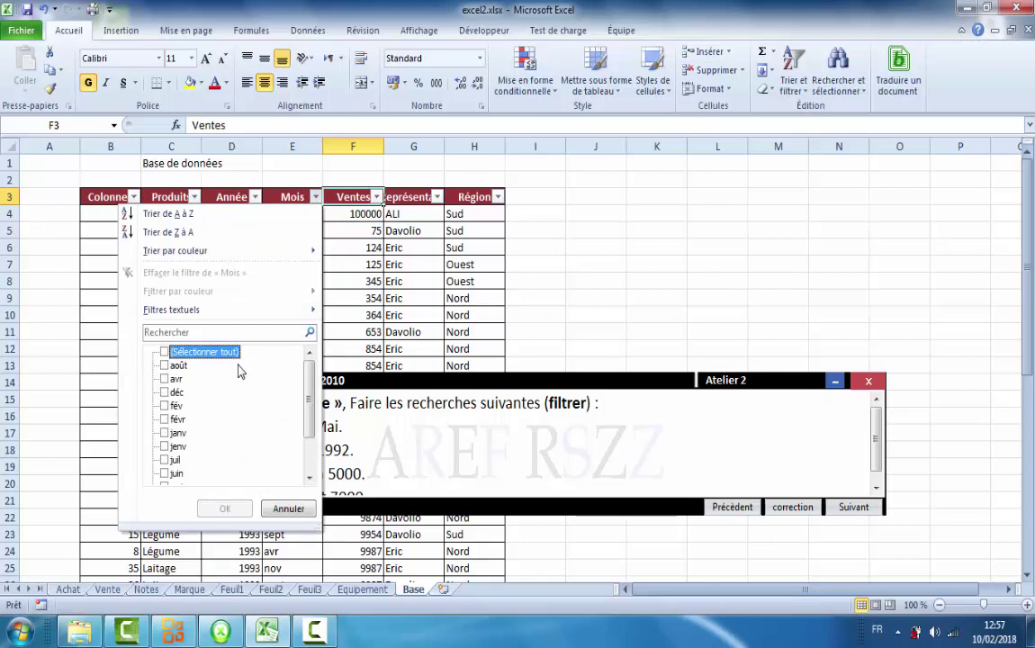
left_click(175, 393)
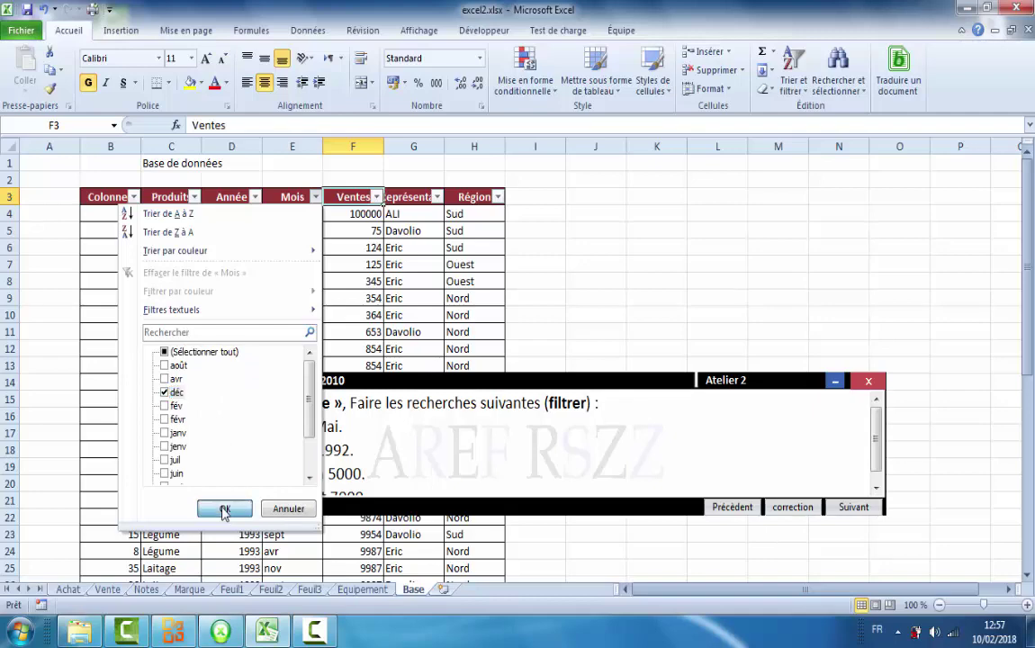
left_click(225, 509)
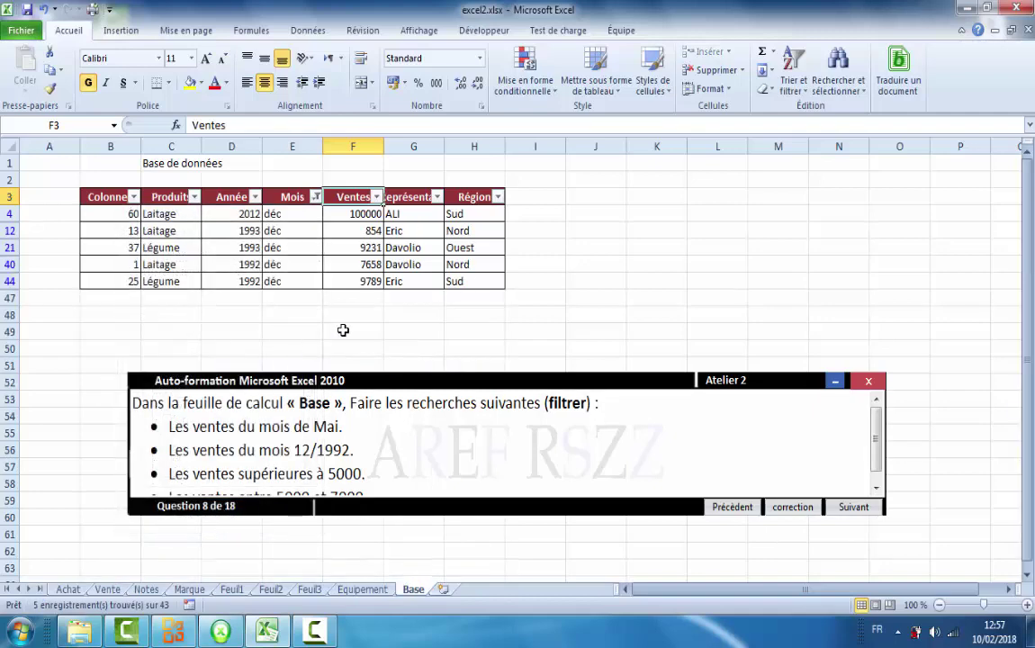
left_click(256, 197)
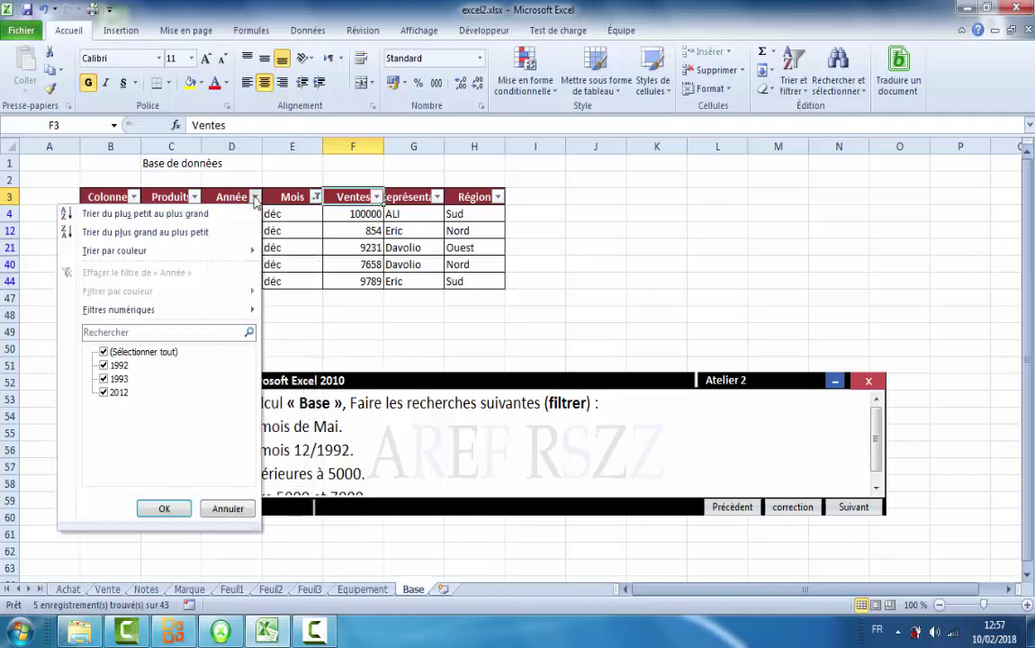
left_click(104, 353)
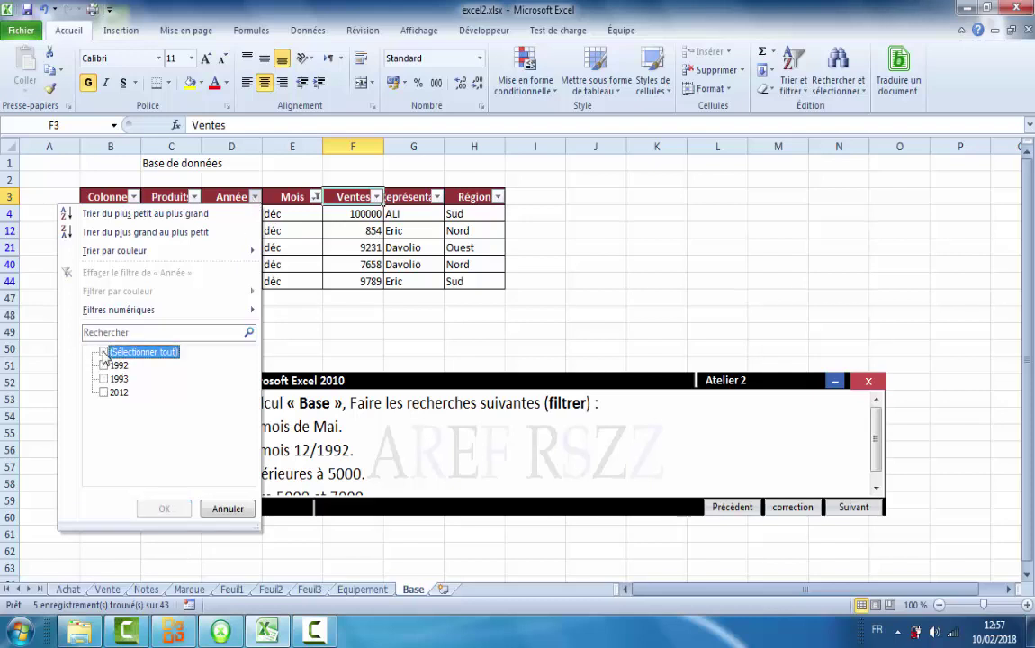
left_click(103, 365)
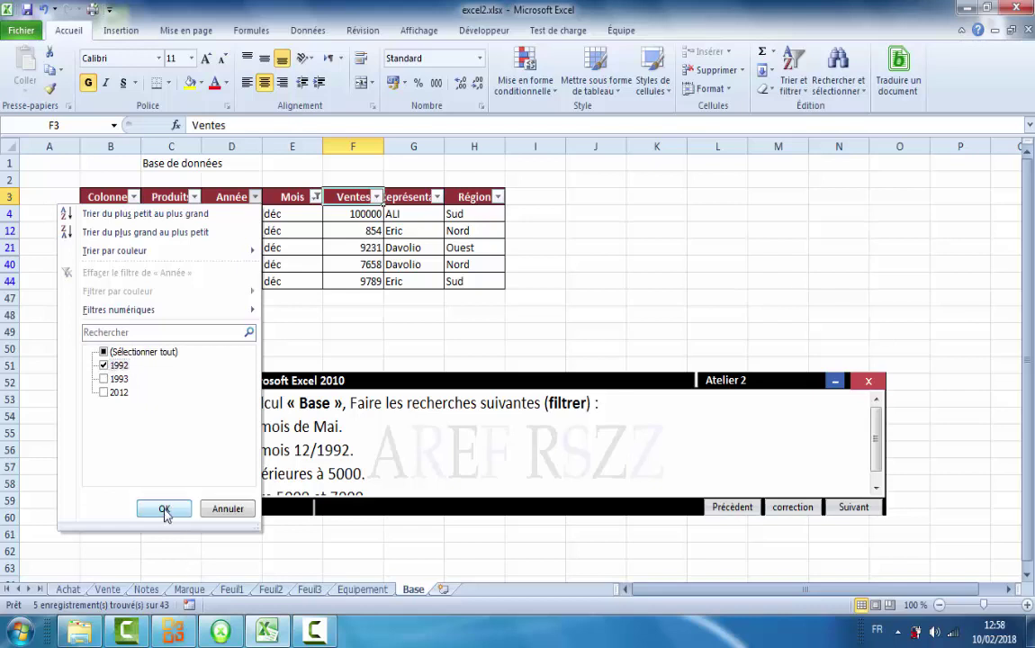
left_click(164, 510)
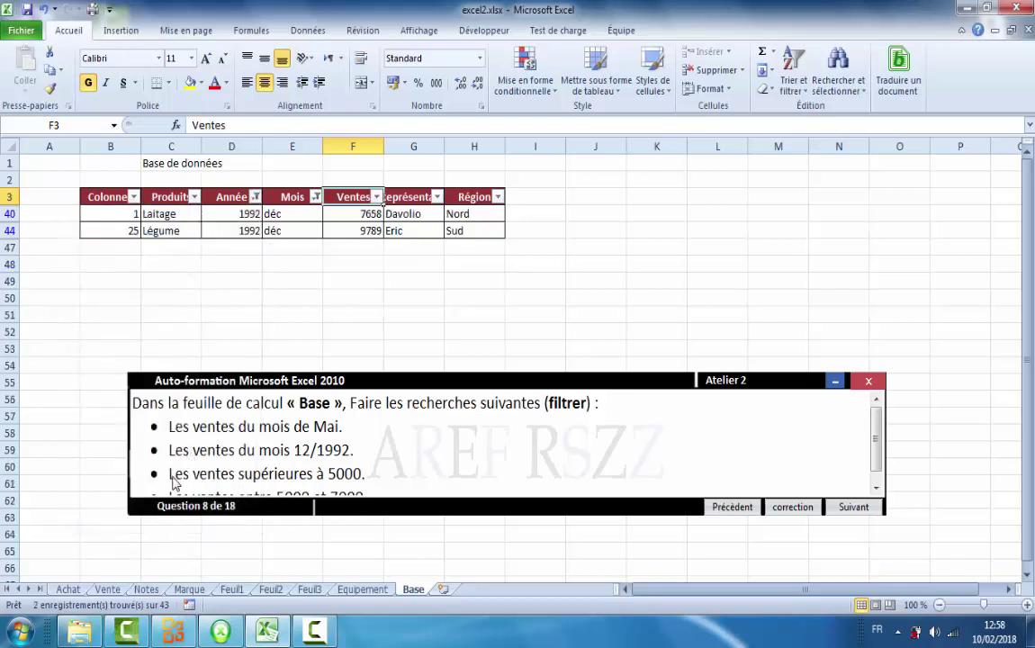
Step: Select all years again in the Année filter
left_click(256, 197)
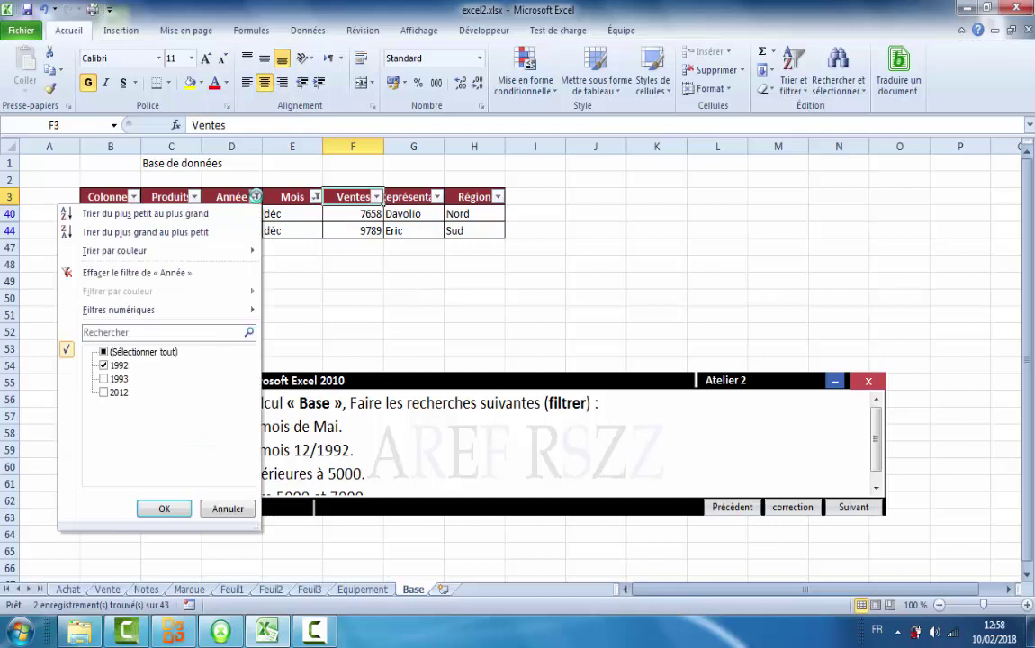
left_click(108, 354)
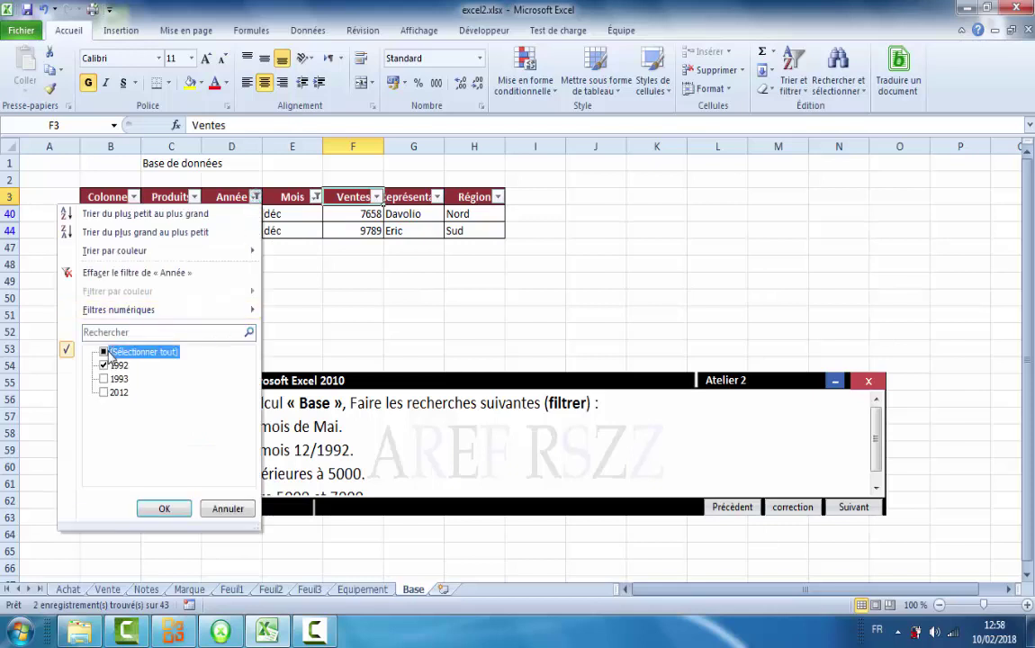
left_click(163, 509)
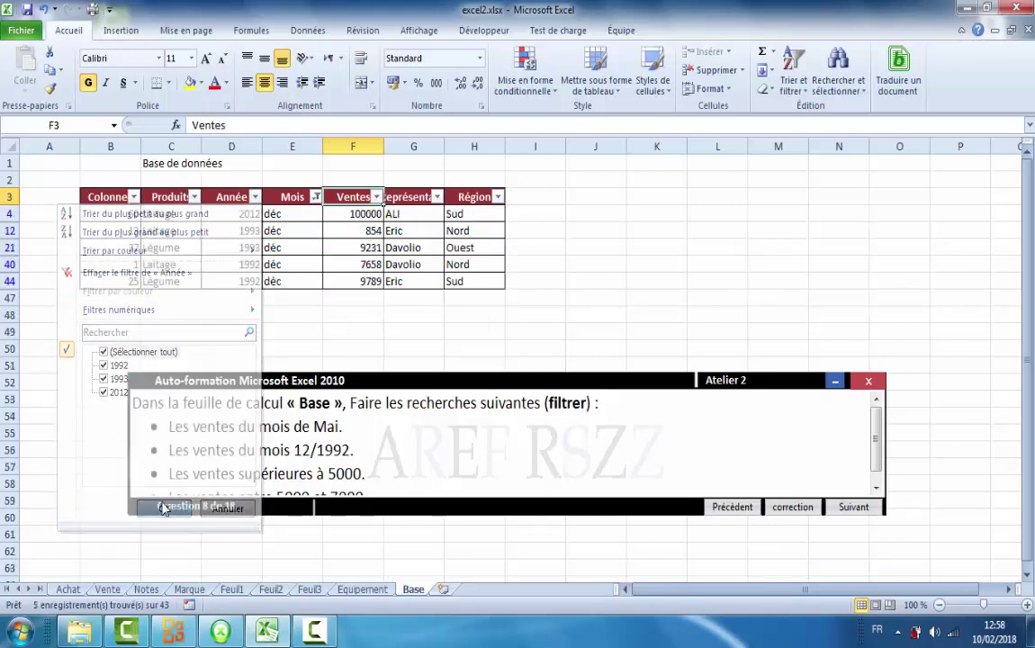
Step: Select all months again in the Mois filter to show every record of the database
left_click(316, 196)
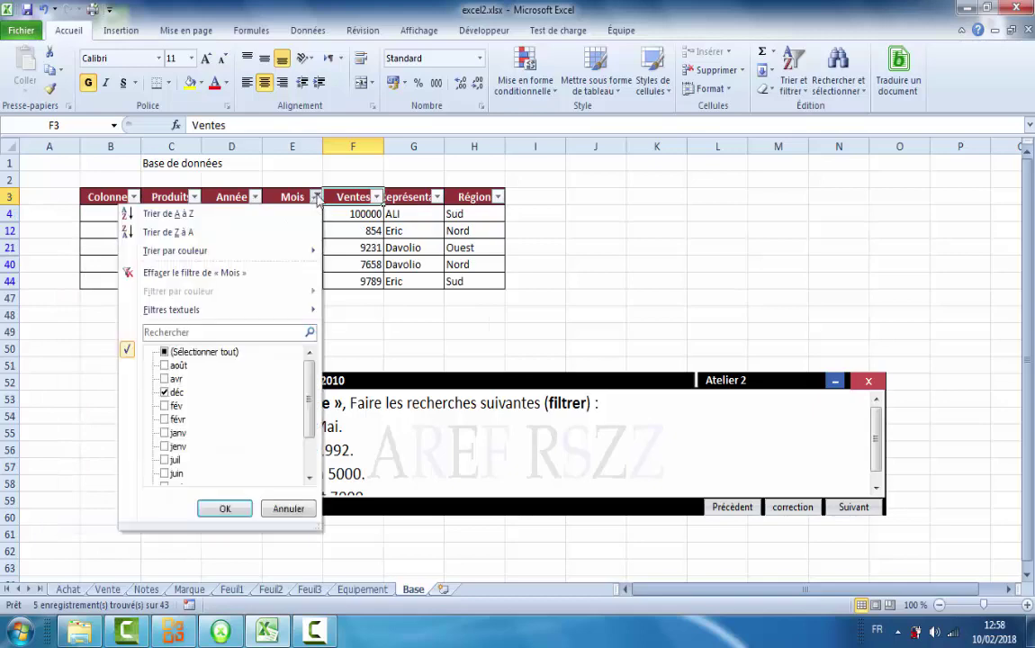
left_click(164, 352)
left_click(225, 508)
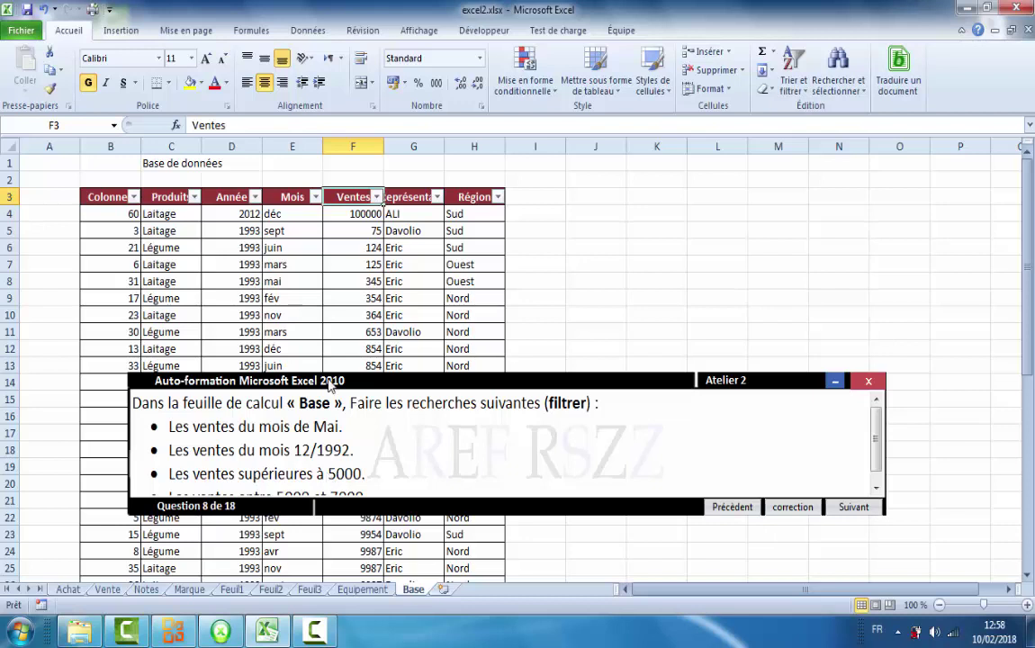
Step: Filter the Ventes column for sales greater than 5000 and move the exercise window off the filtered rows
left_click(378, 197)
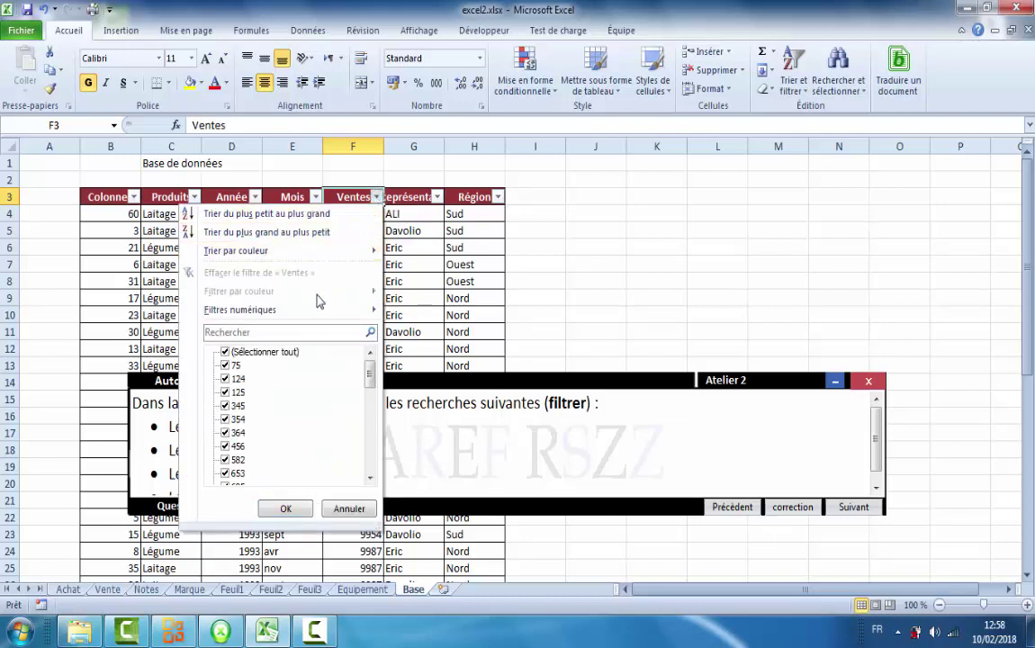
mouse_move(312, 309)
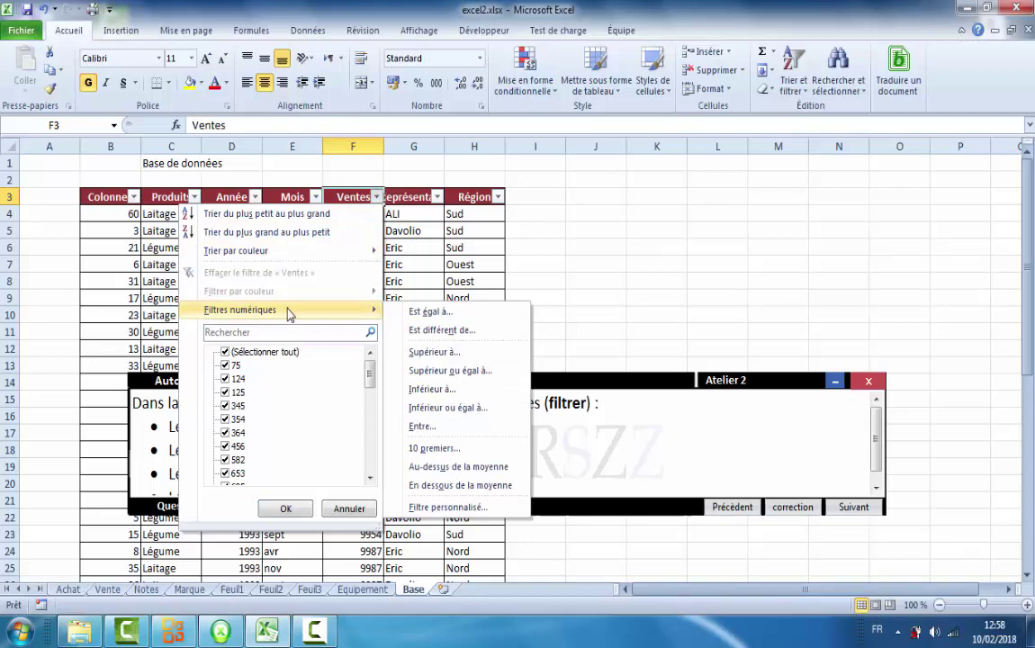
left_click(430, 353)
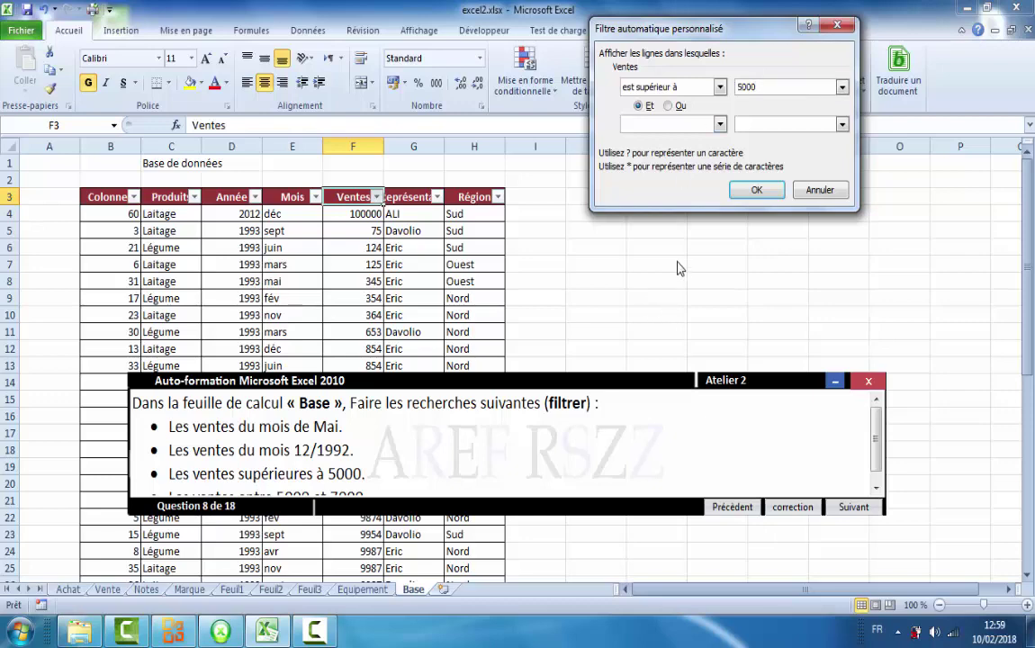
left_click(757, 192)
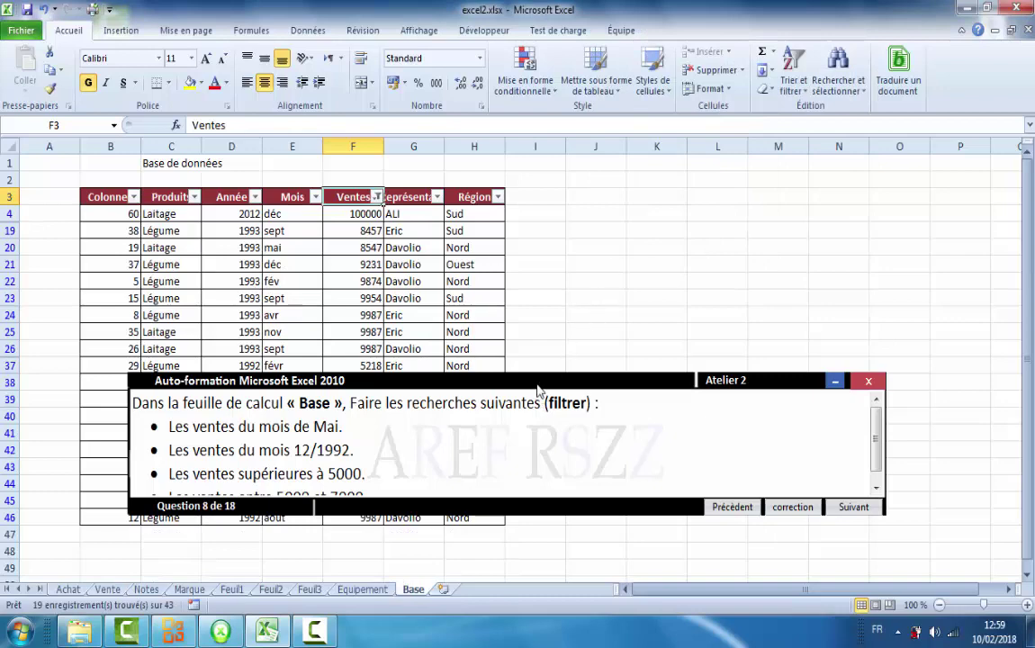
left_click_drag(537, 380, 533, 462)
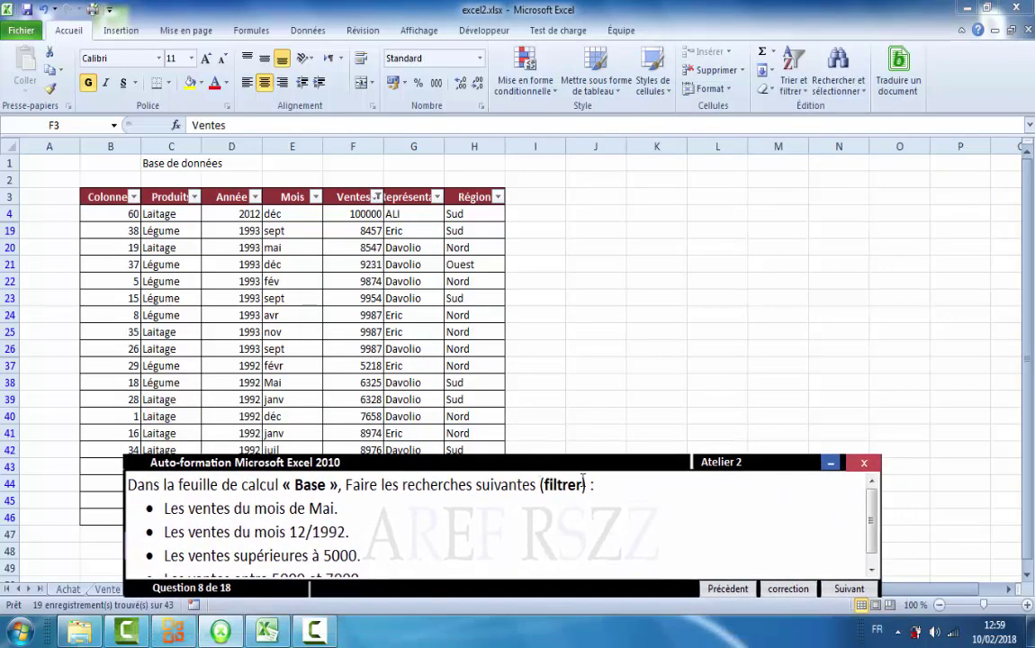
Step: Read the next filtering task, and select all values again in the Ventes filter
scroll(876, 553, "down", 1)
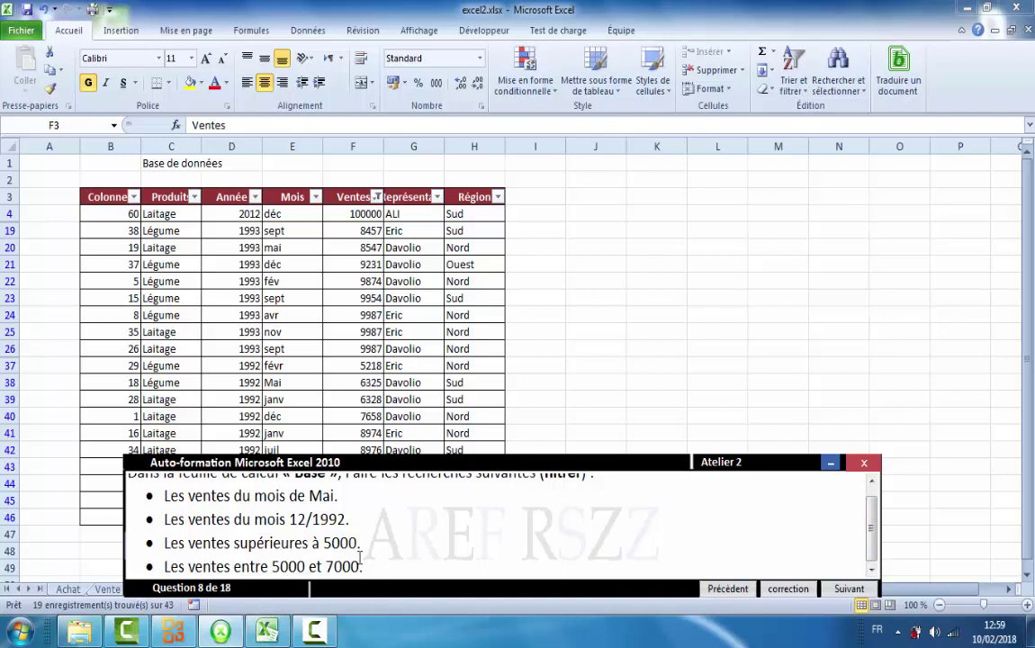
left_click(378, 201)
left_click(377, 198)
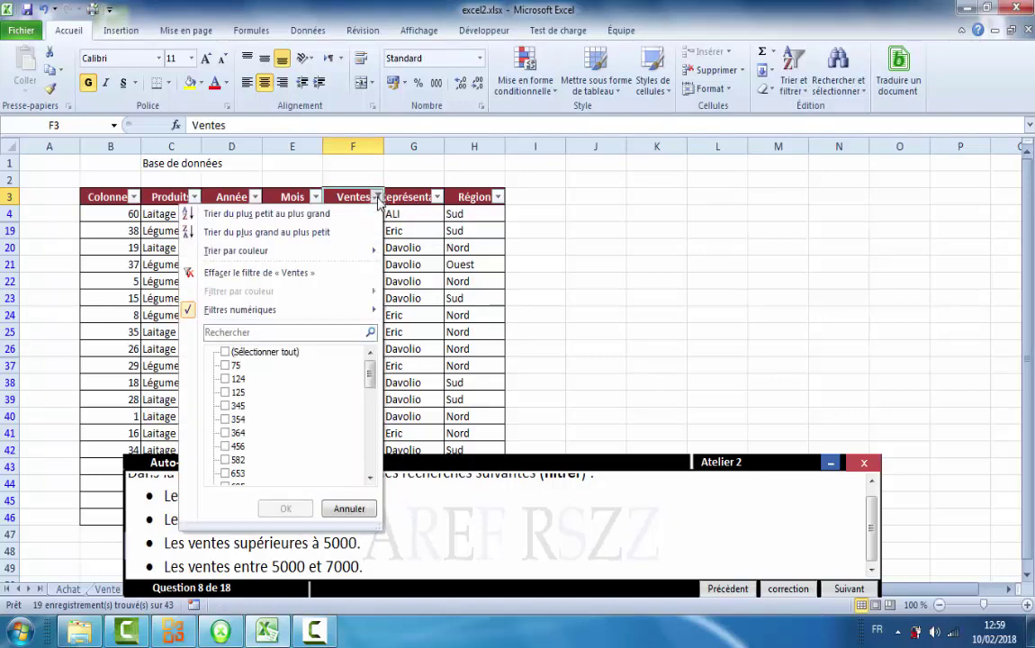
left_click(227, 353)
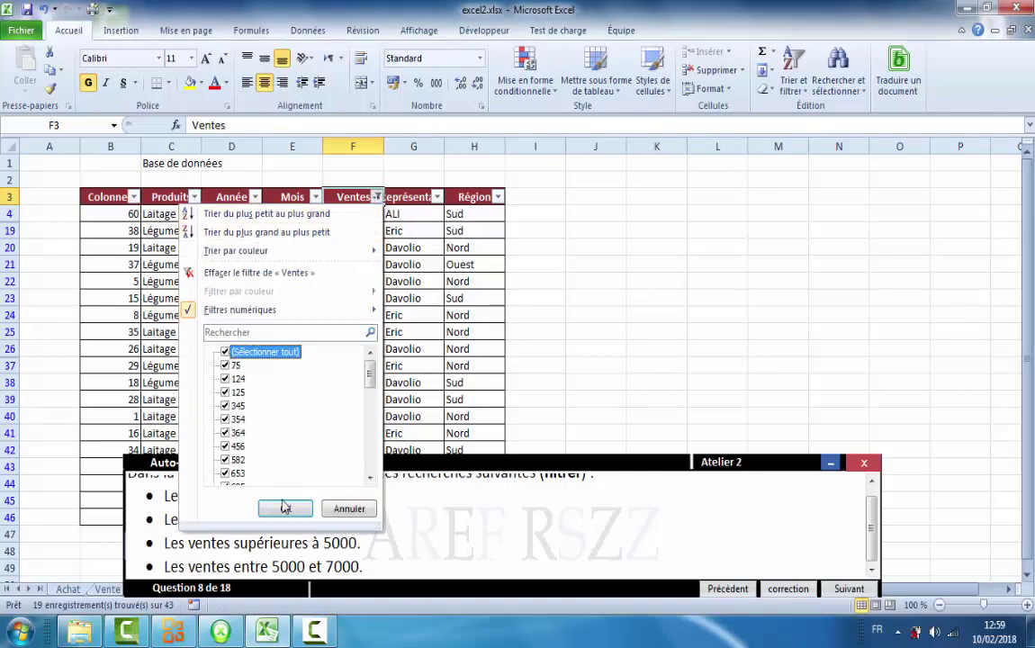
left_click(285, 510)
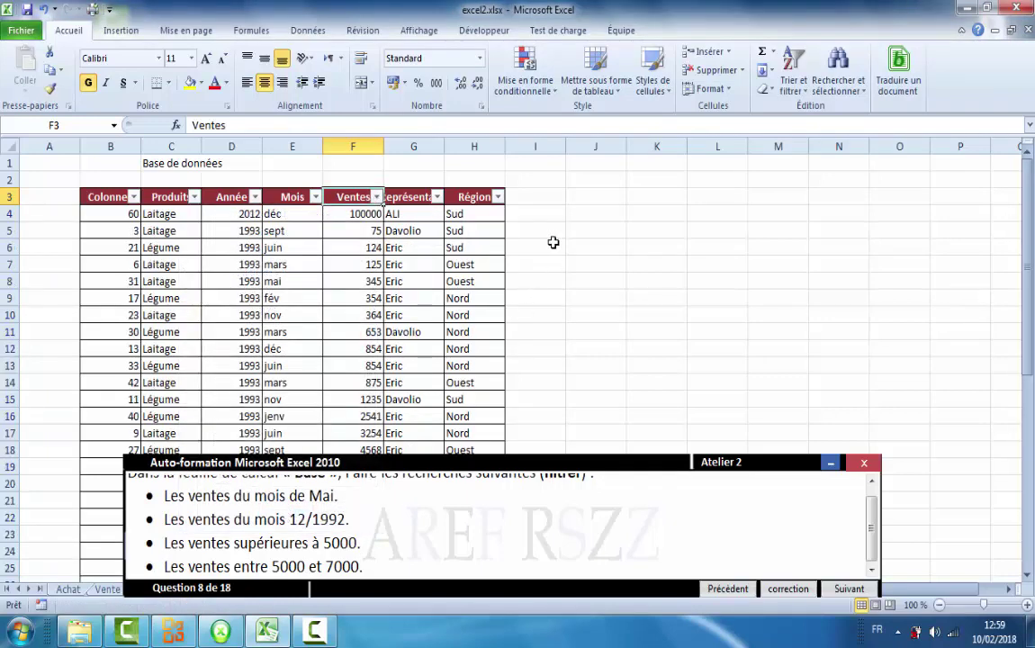
Step: Filter the Ventes column for sales between 5000 and 7000
left_click(377, 198)
mouse_move(287, 311)
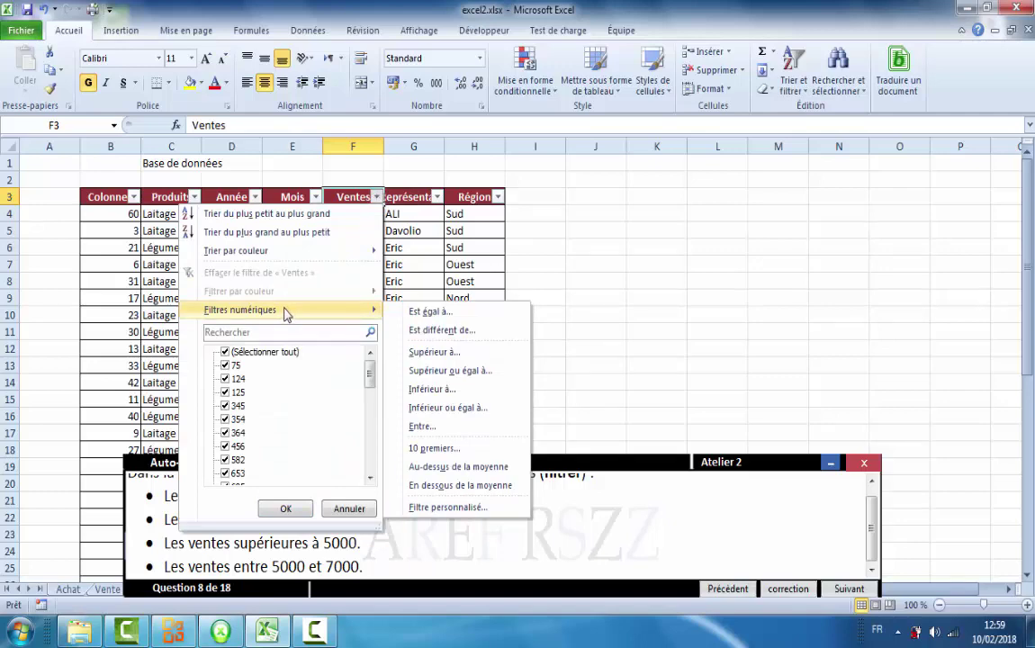
left_click(422, 425)
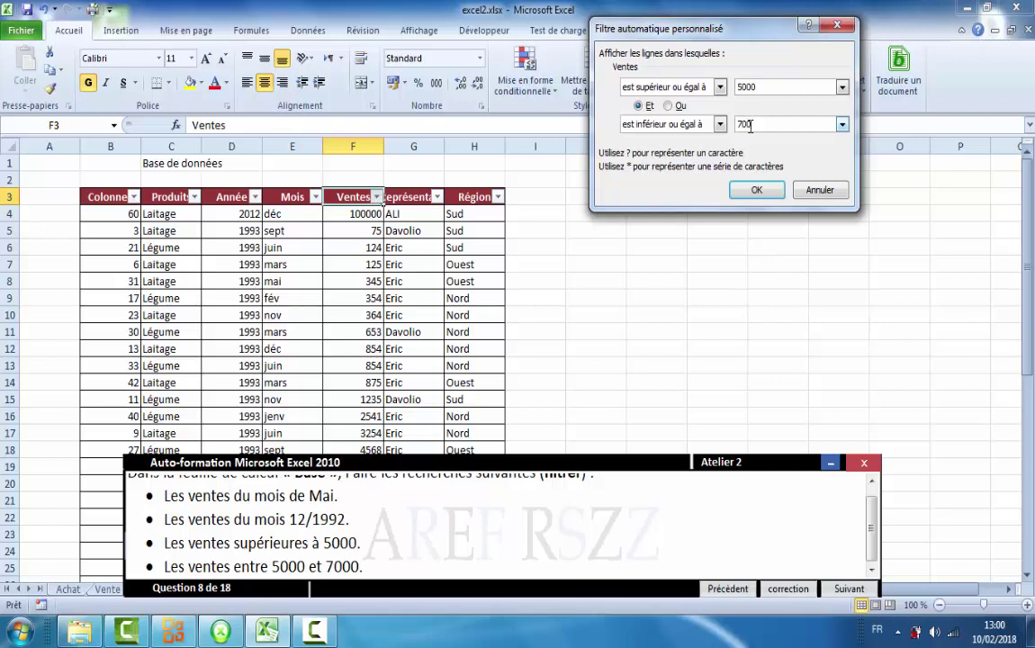
left_click(756, 192)
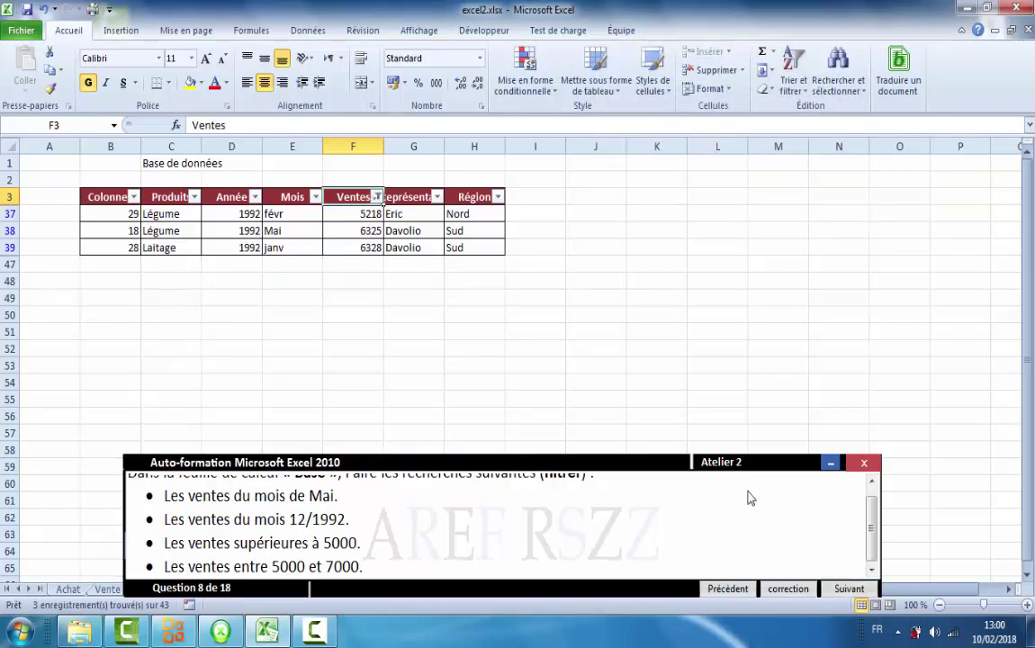
Step: Select all values again in the Ventes filter and advance the exercise to question 9
left_click(376, 197)
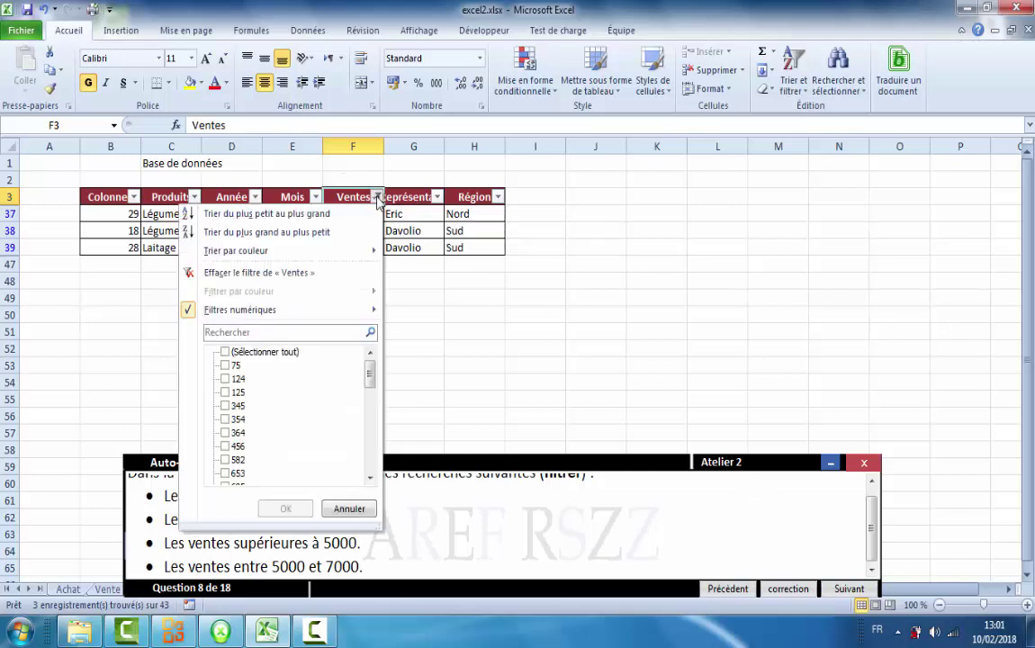
left_click(235, 352)
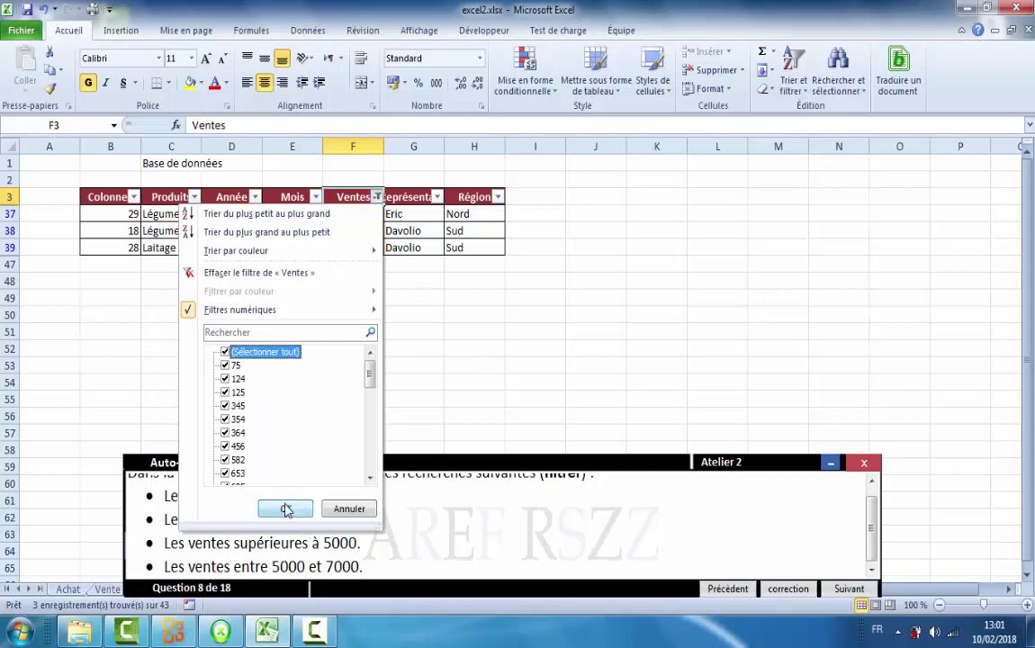
left_click(286, 510)
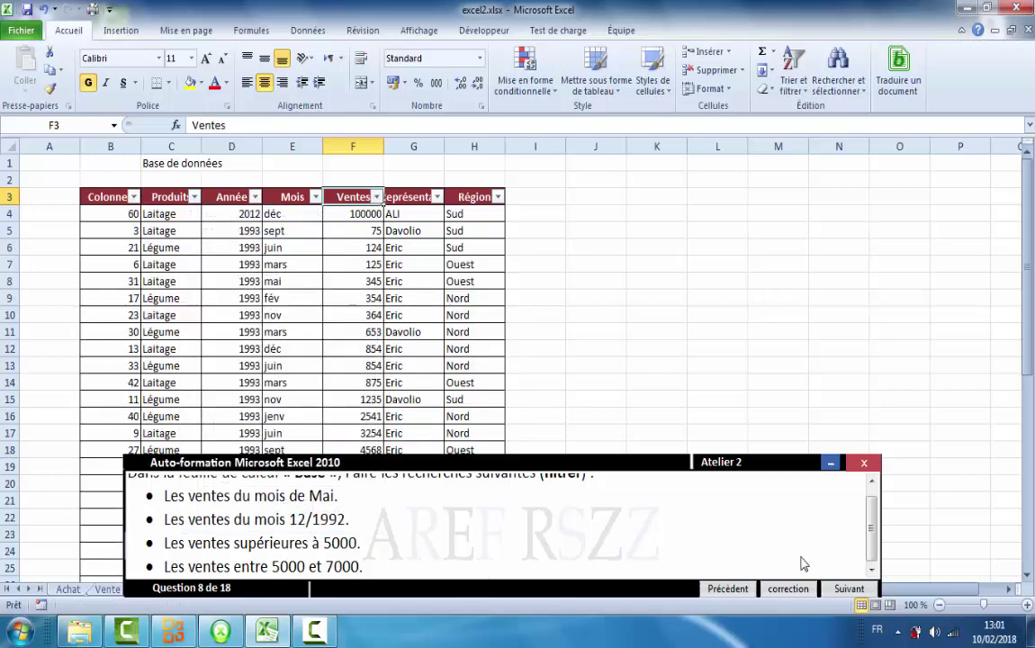
left_click(850, 590)
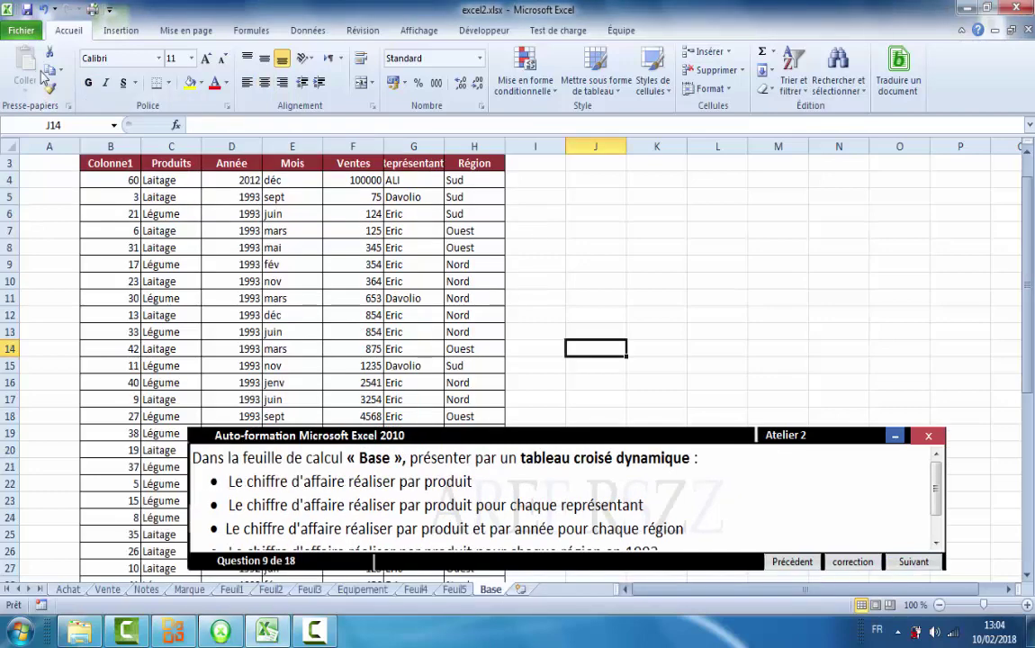
Step: Insert a pivot table from the range B3:H46 of the Base sheet, placed on the same sheet at J14
left_click(117, 32)
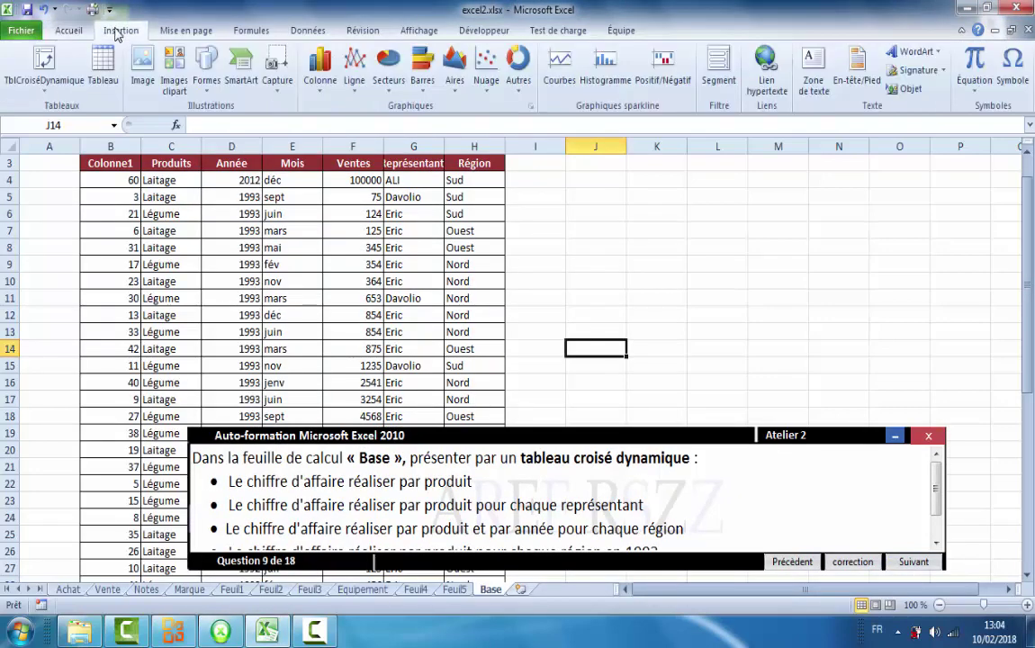
left_click(47, 63)
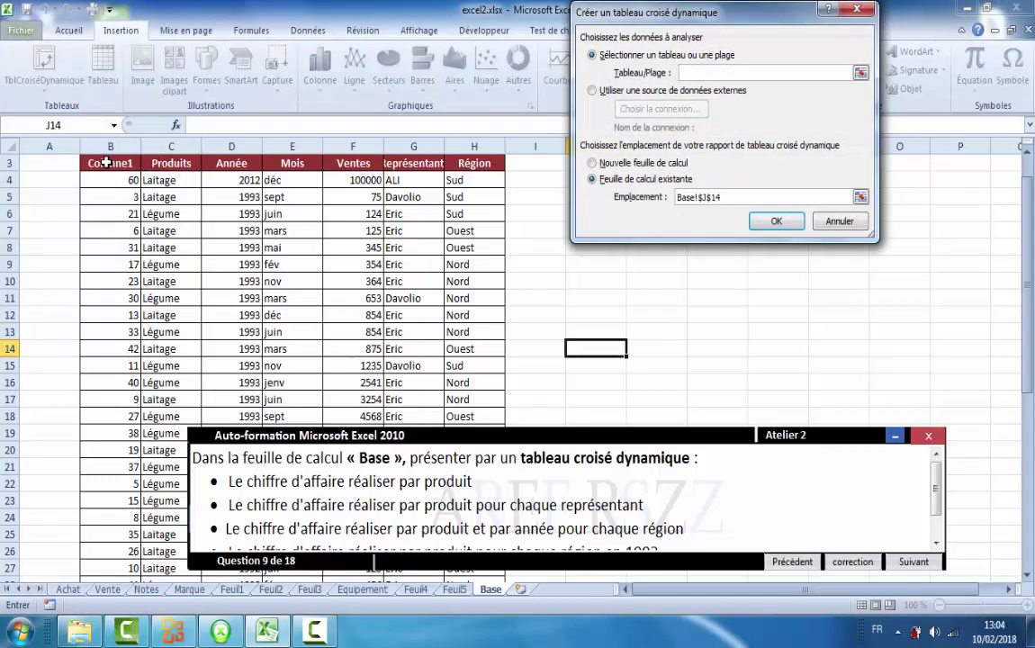
left_click_drag(99, 163, 477, 552)
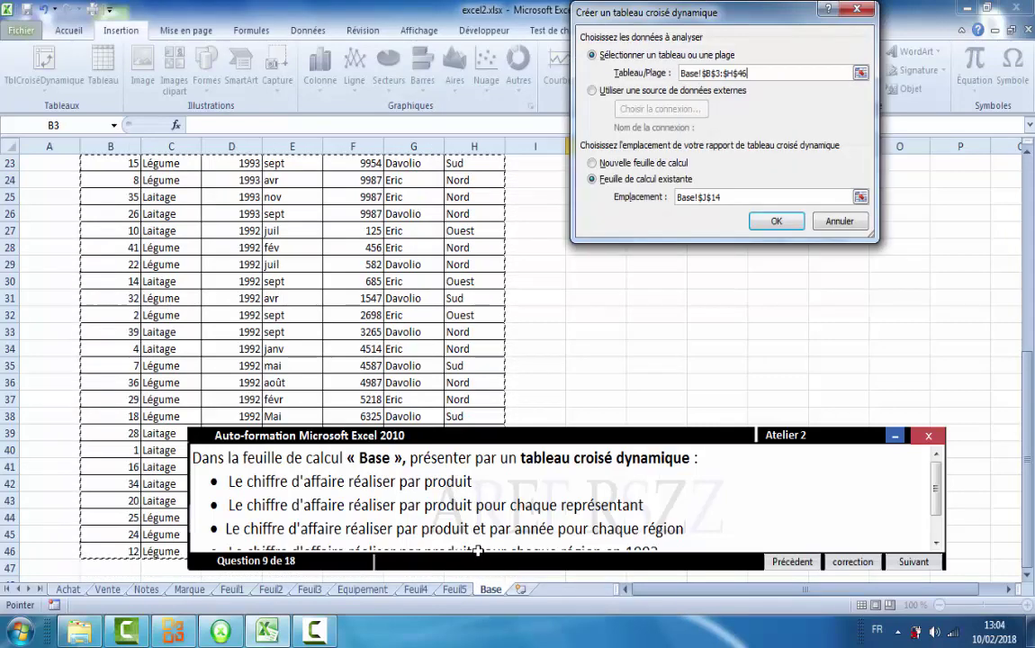
left_click(776, 221)
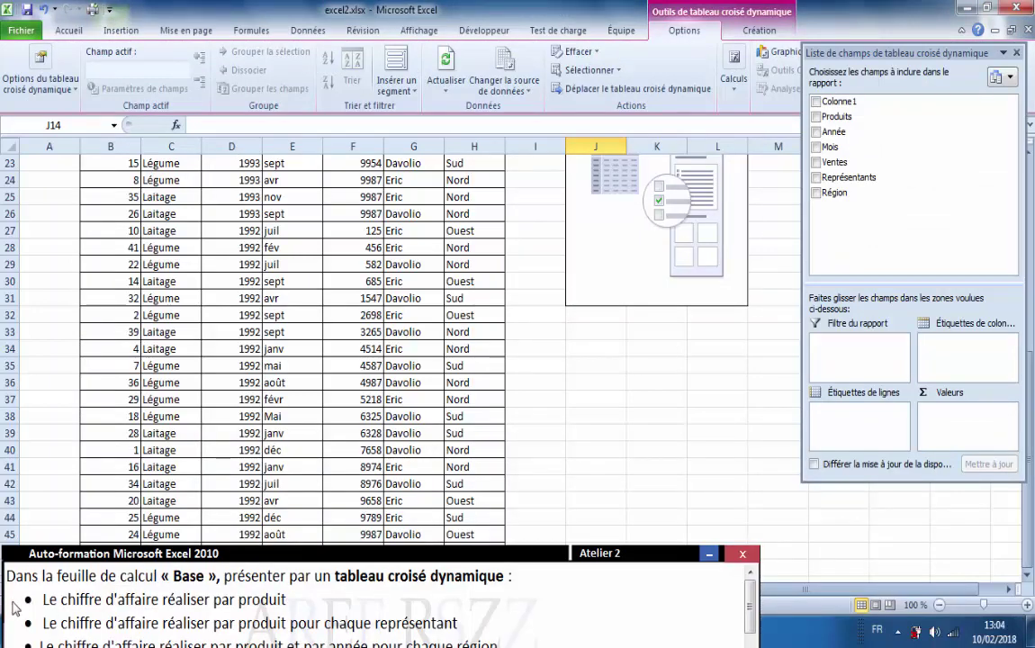
Step: Present sales by product in the pivot table, with the sum of Ventes as values and Produits as row labels
left_click(13, 602)
left_click(11, 602)
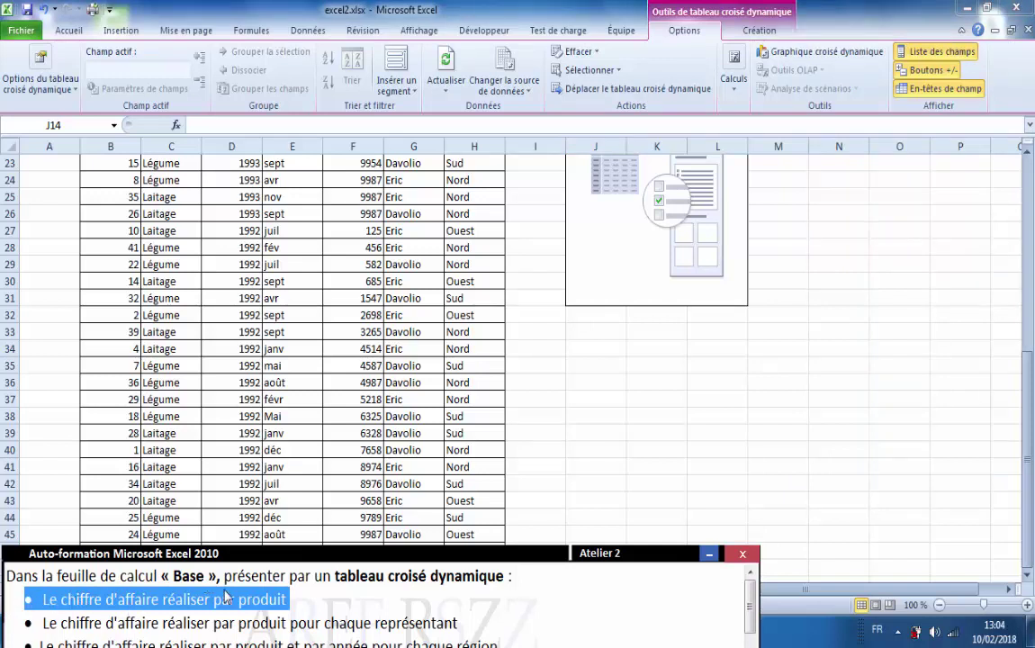
left_click(630, 423)
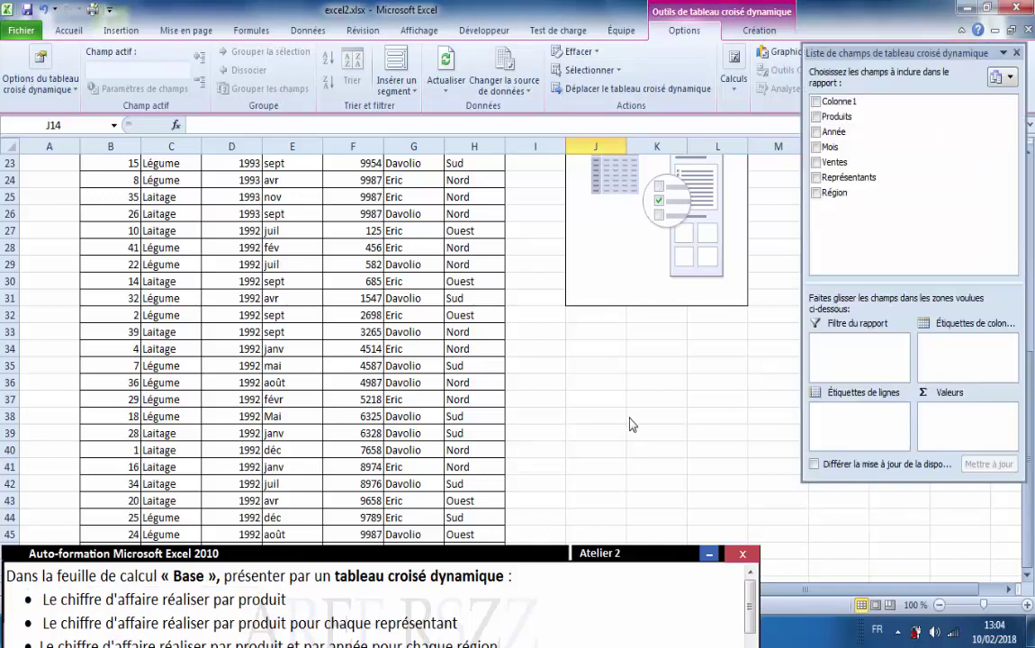
left_click(817, 163)
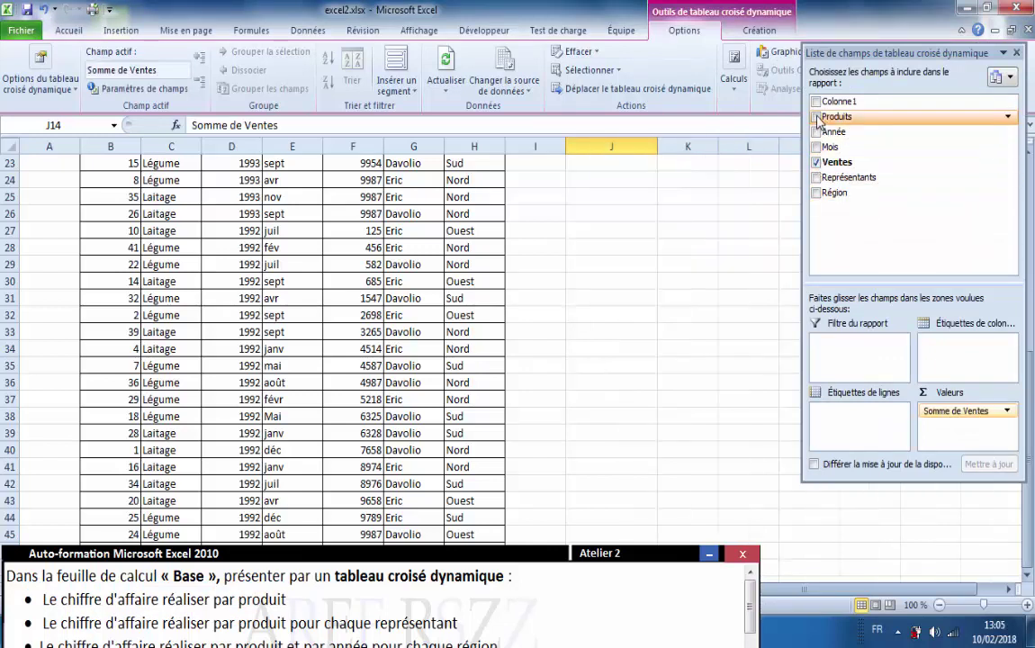
left_click(816, 117)
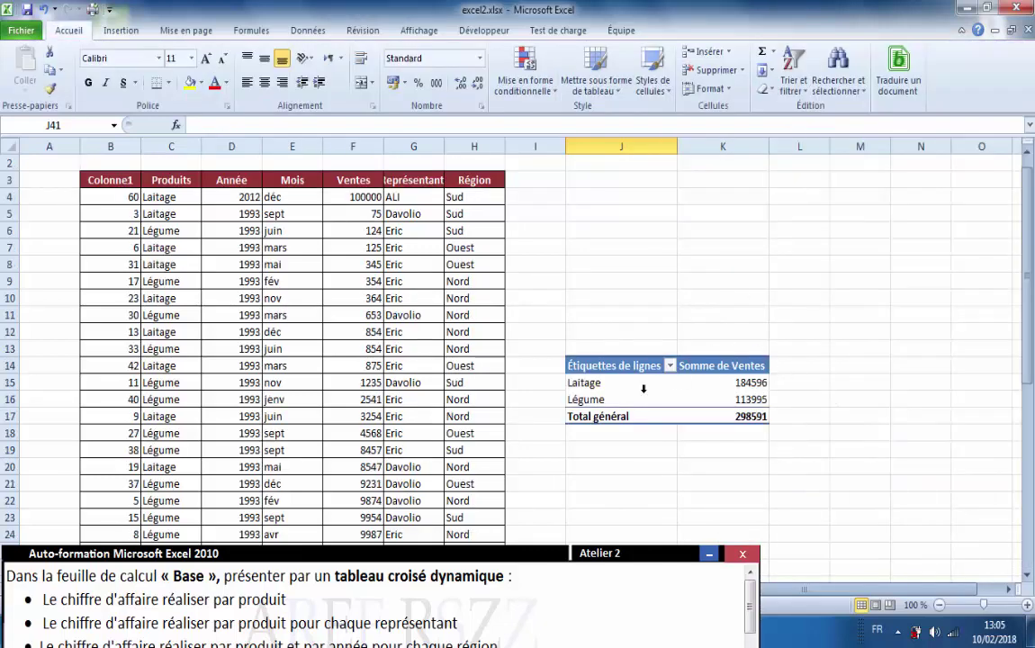
Step: Break down product sales by representative by adding the Représentants field to the pivot table's column labels
left_click(612, 483)
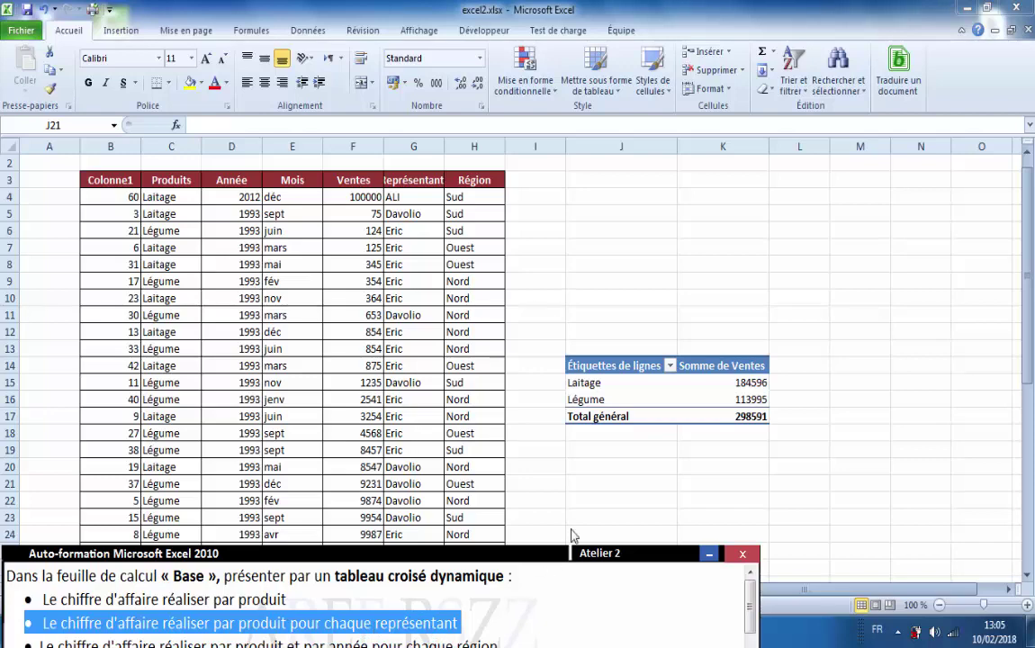
left_click(578, 487)
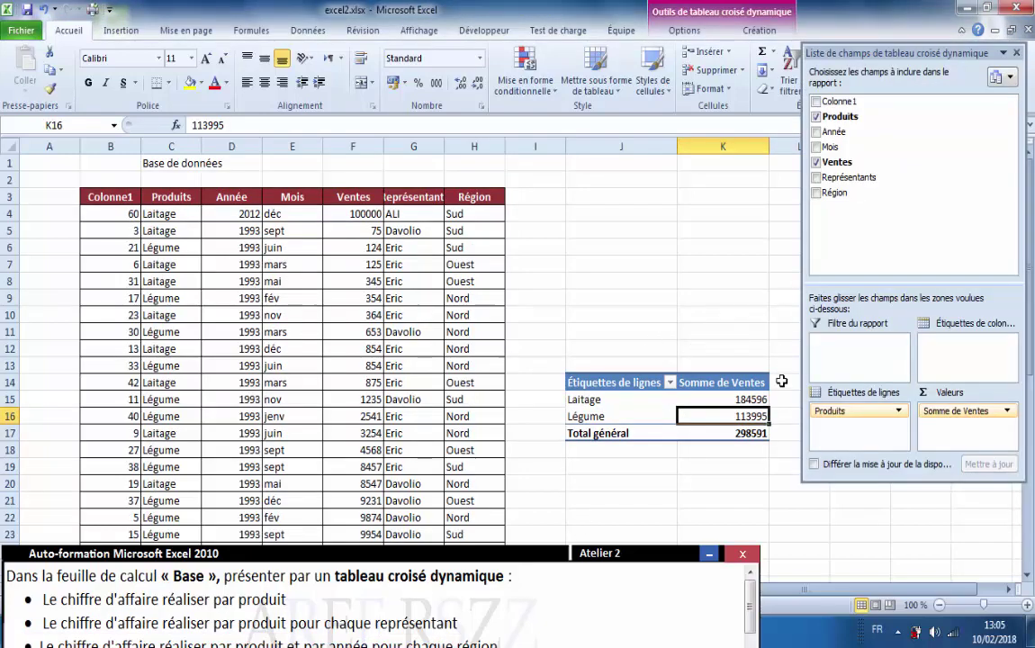
left_click(817, 179)
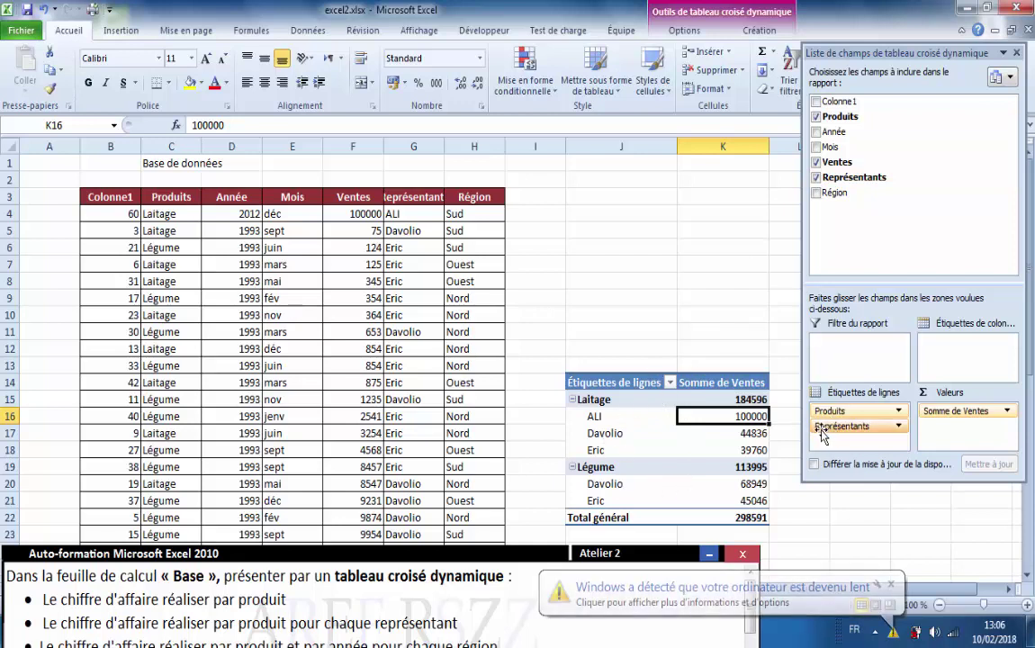
left_click_drag(822, 435, 956, 349)
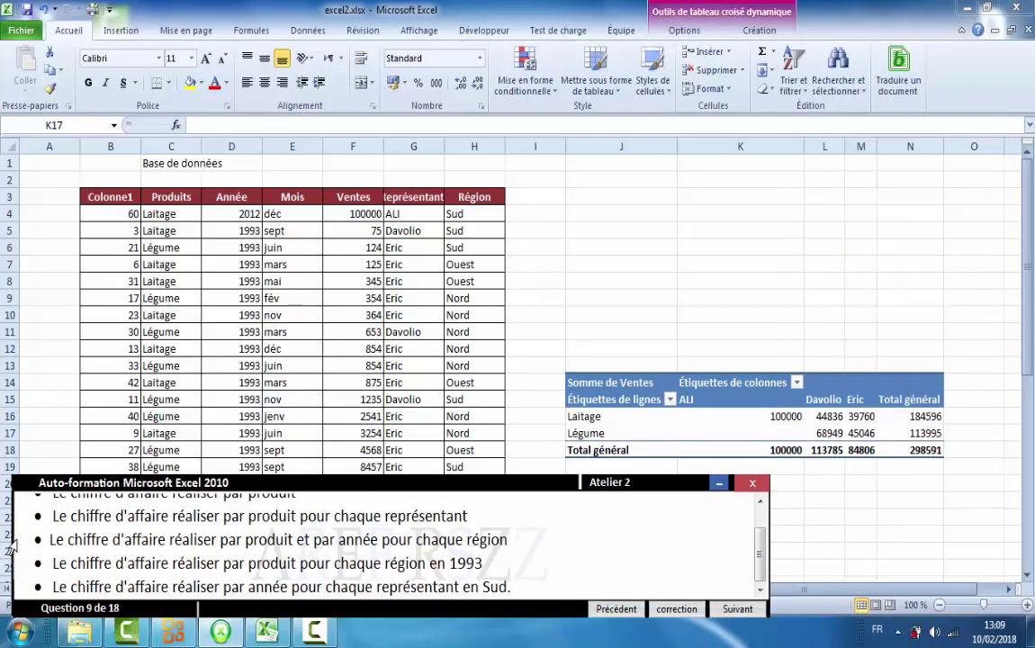
Step: Show sales by product and year for each region, with Région under Produits in the row labels and Année in the column labels
left_click(13, 545)
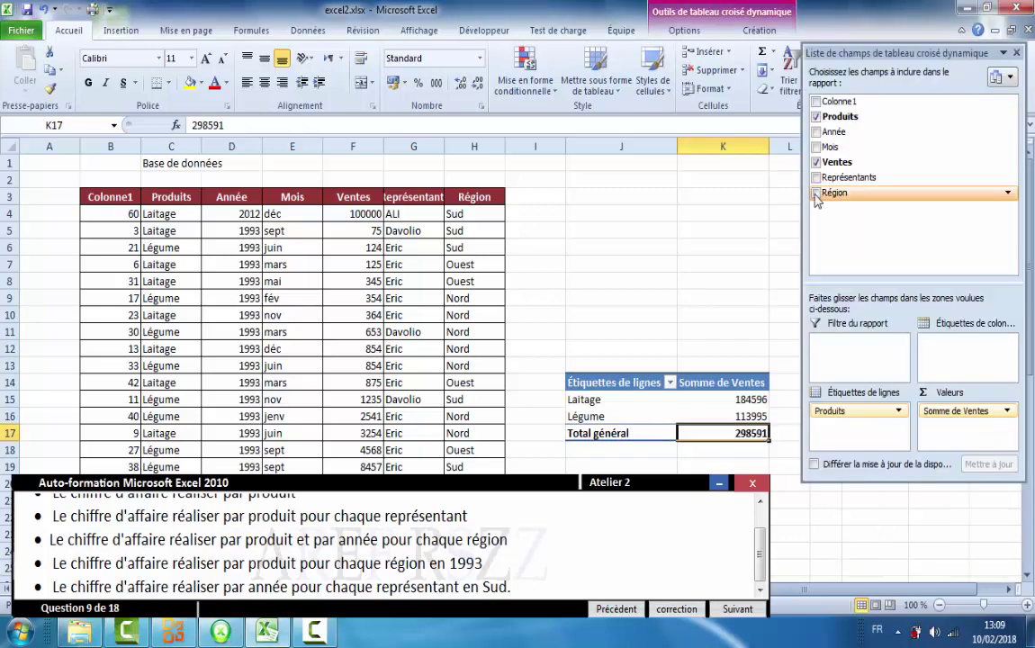
left_click(816, 193)
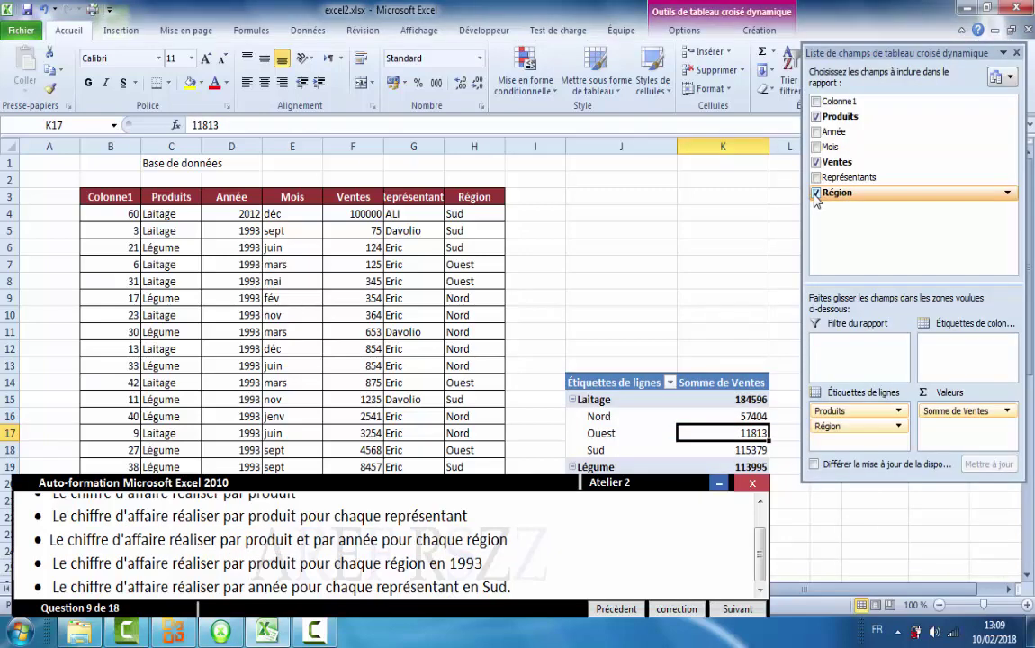
left_click(817, 131)
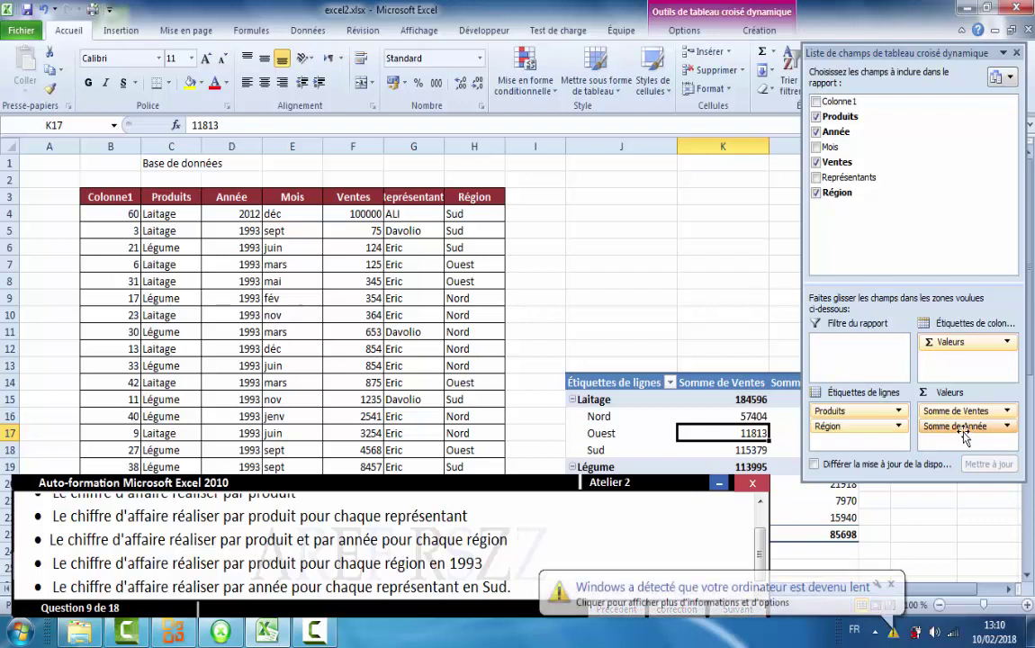
left_click_drag(962, 434, 953, 341)
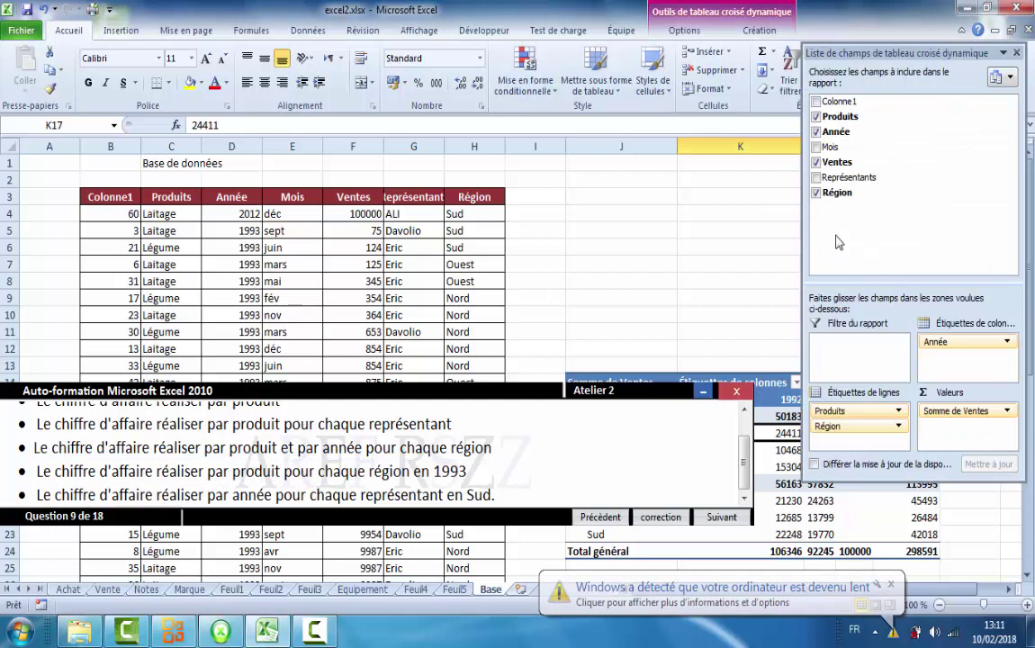
Step: Filter the pivot table's column labels to the year 1993 only, keeping sales by product and region
left_click_drag(936, 342, 954, 425)
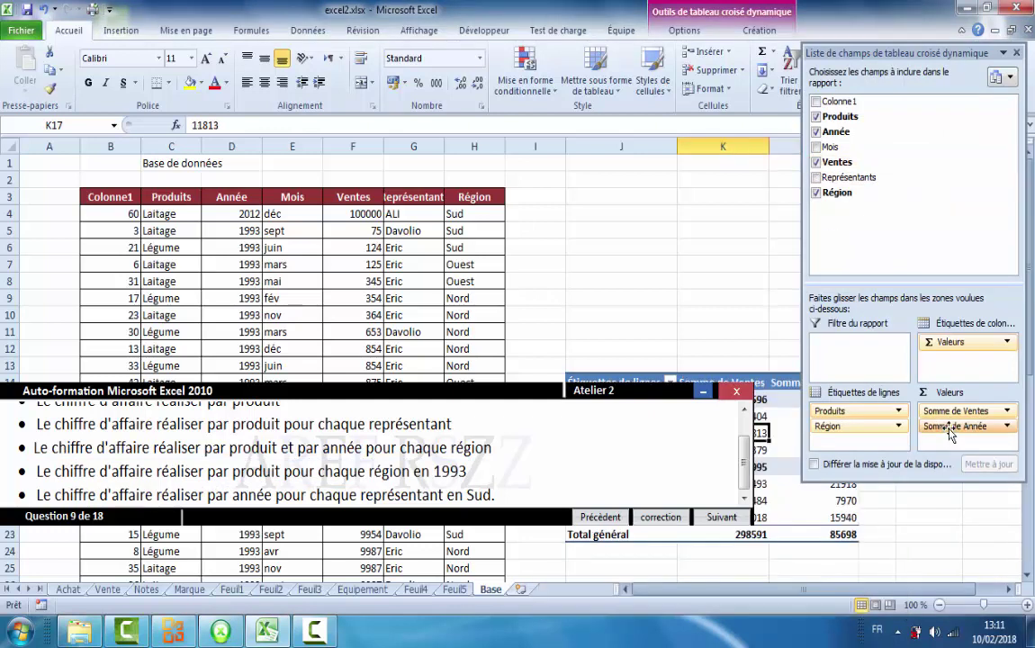
left_click_drag(951, 433, 957, 349)
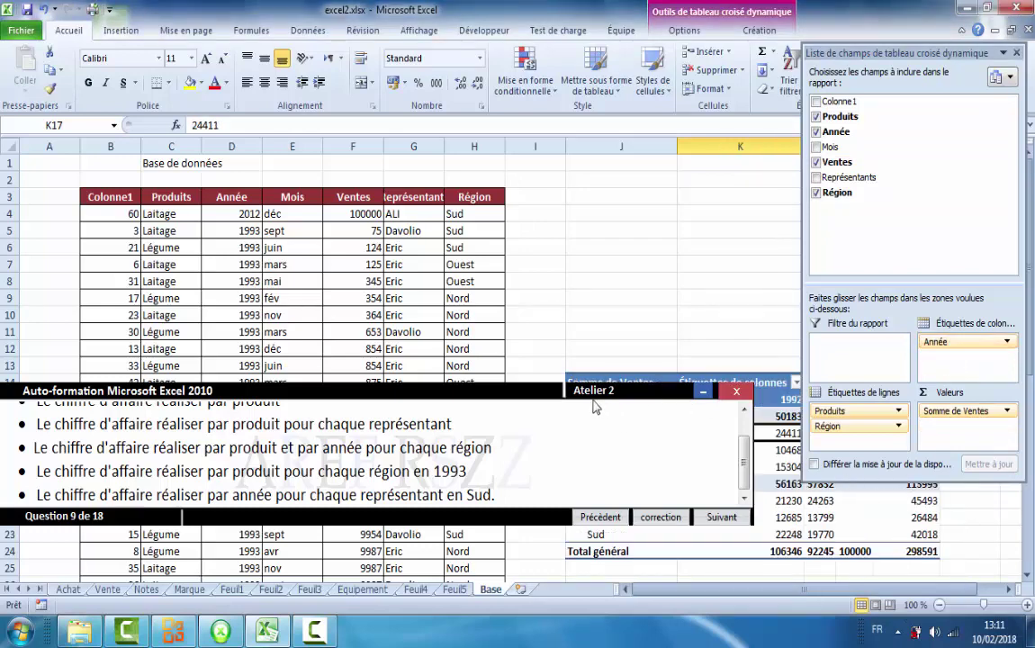
left_click_drag(522, 390, 523, 610)
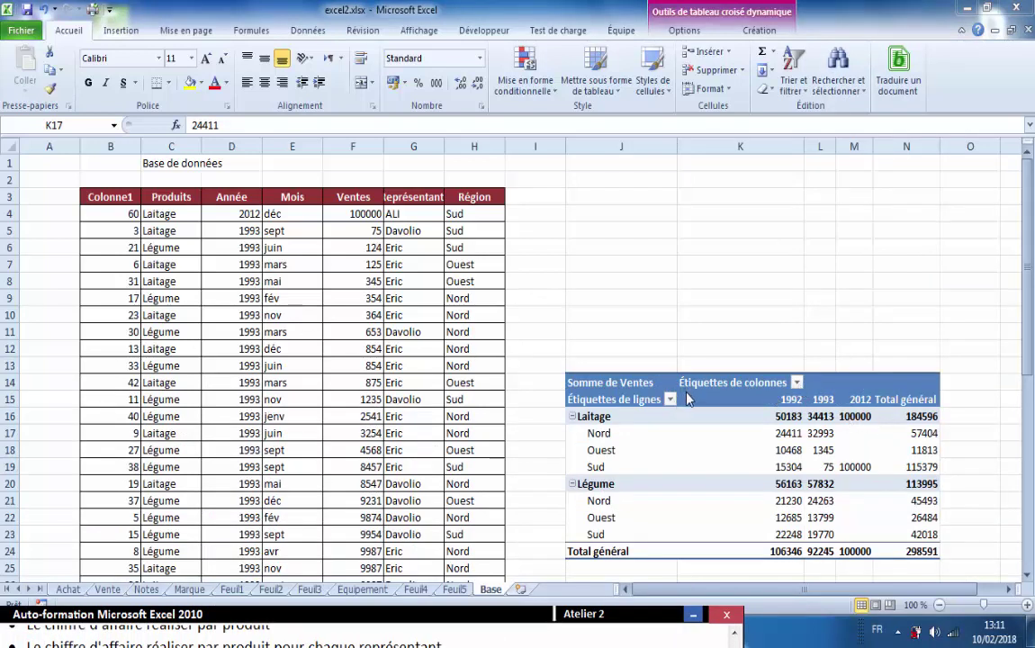
left_click(796, 384)
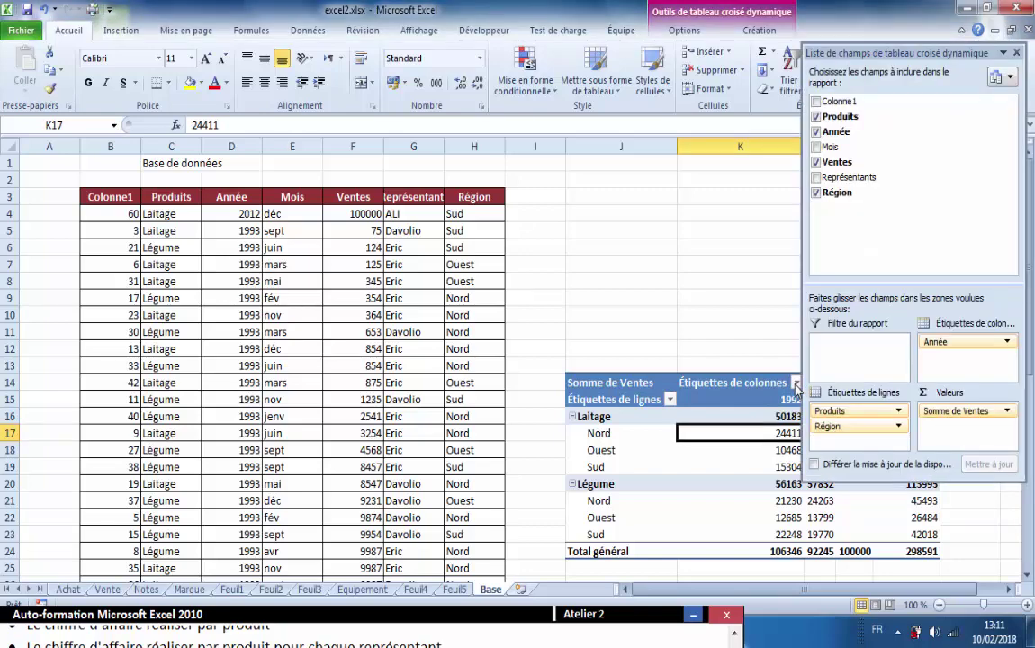
left_click(796, 384)
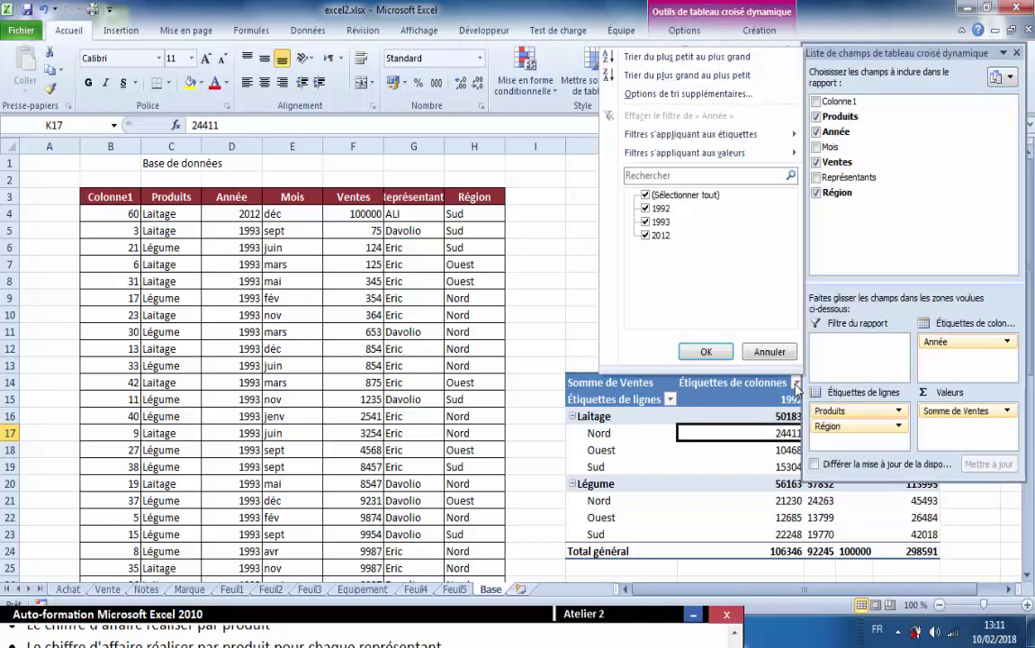
left_click(645, 196)
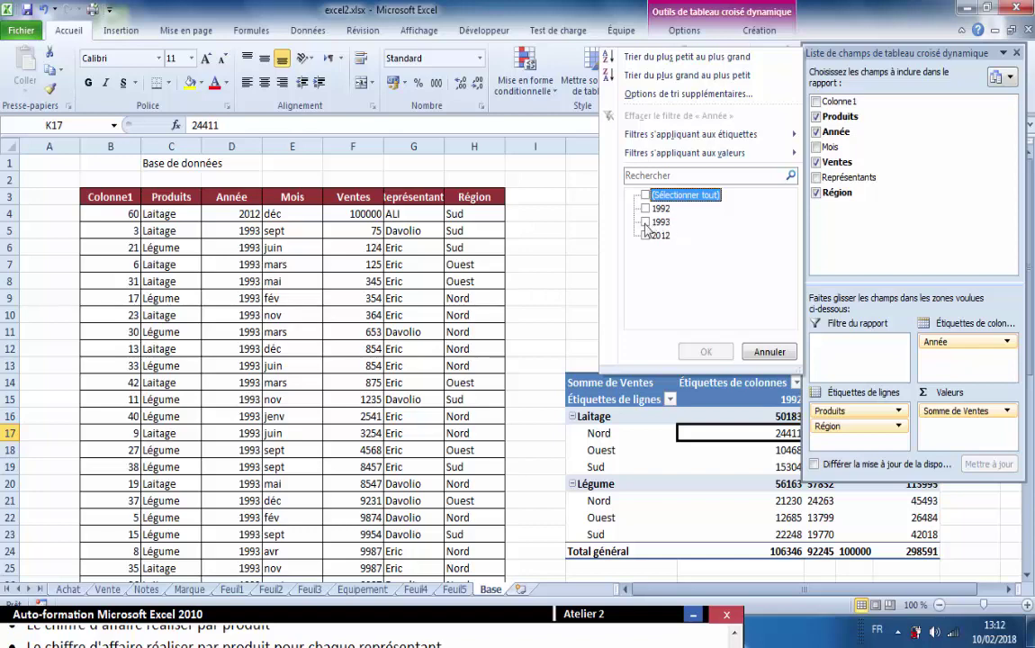
left_click(646, 223)
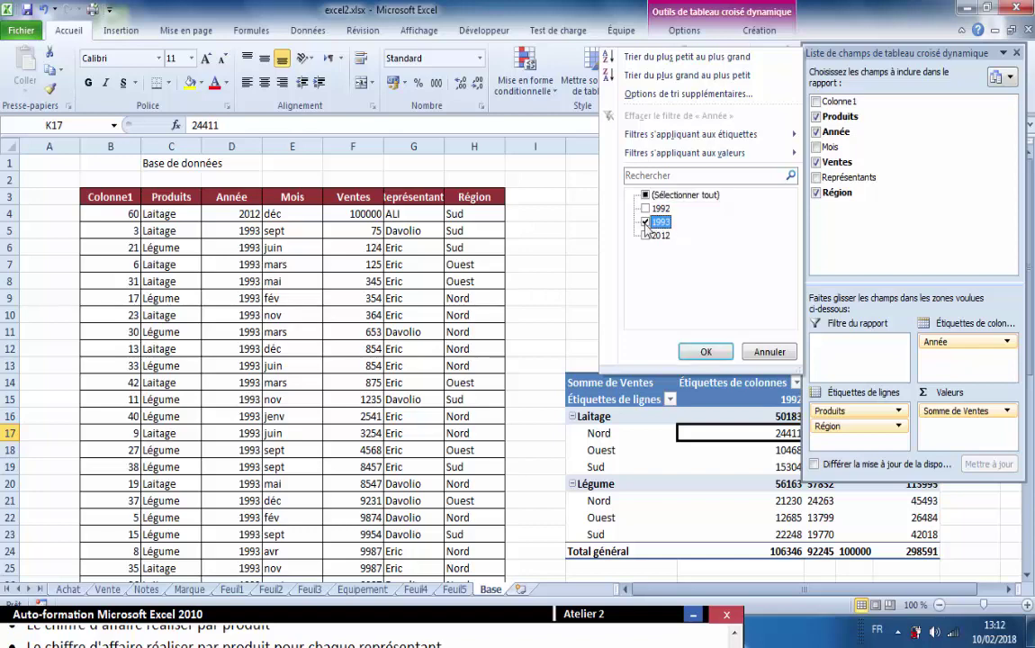
left_click(705, 352)
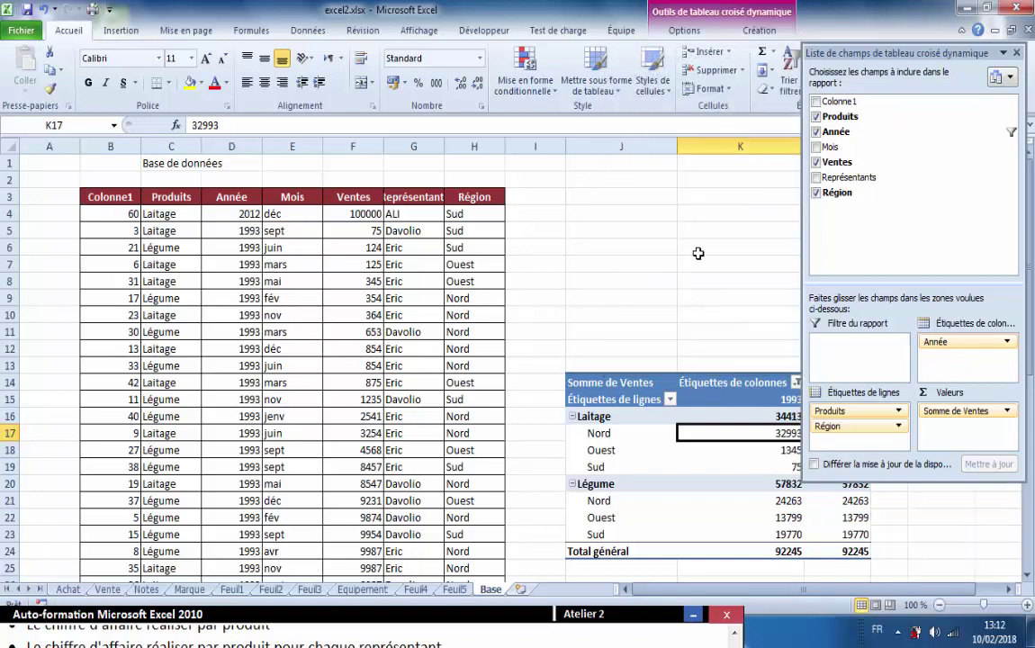
left_click(702, 280)
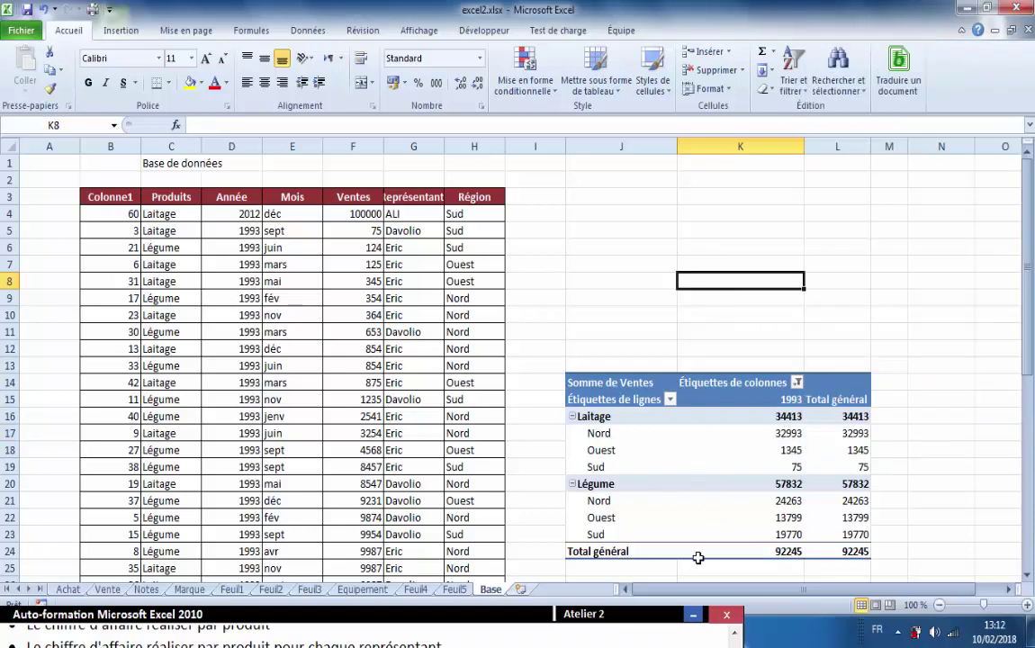
Step: Remove Produits from the pivot table and add Représentants under Région in the row labels
left_click_drag(421, 616, 421, 297)
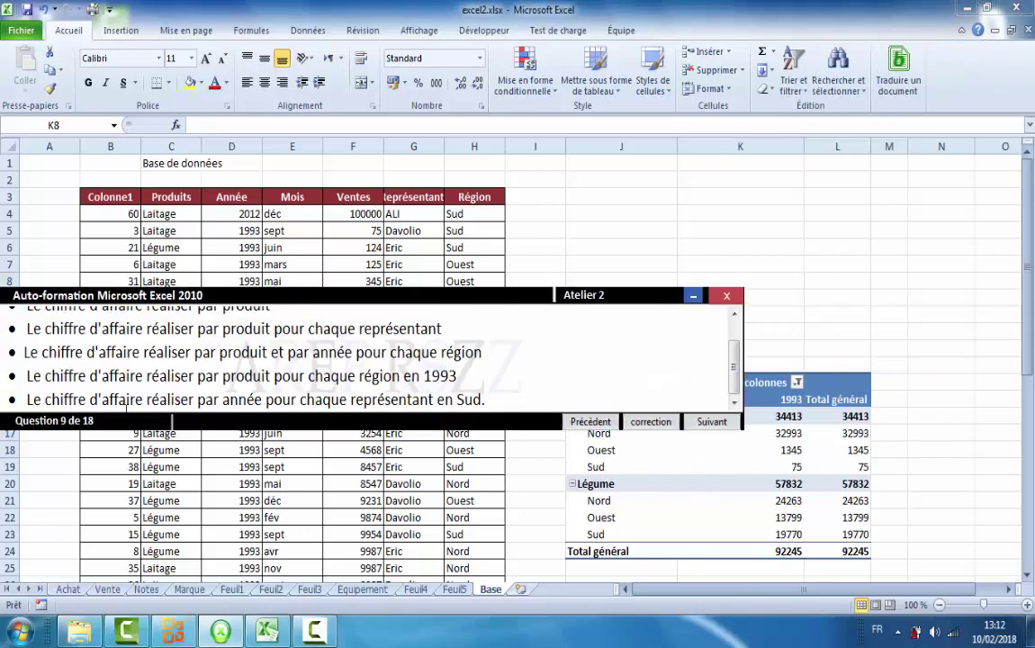
left_click(4, 399)
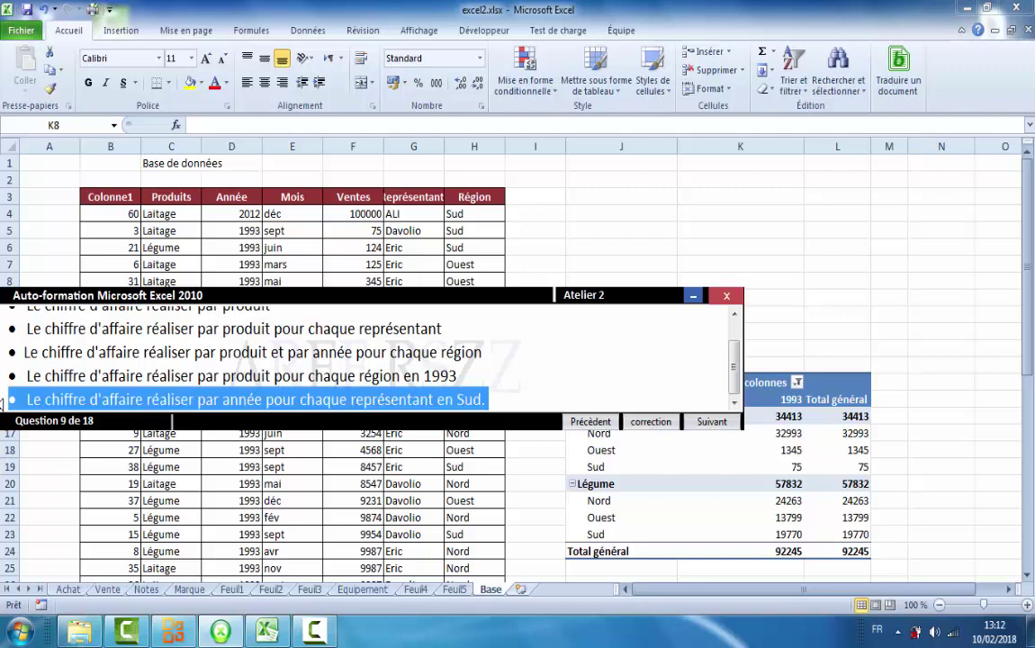
left_click(662, 533)
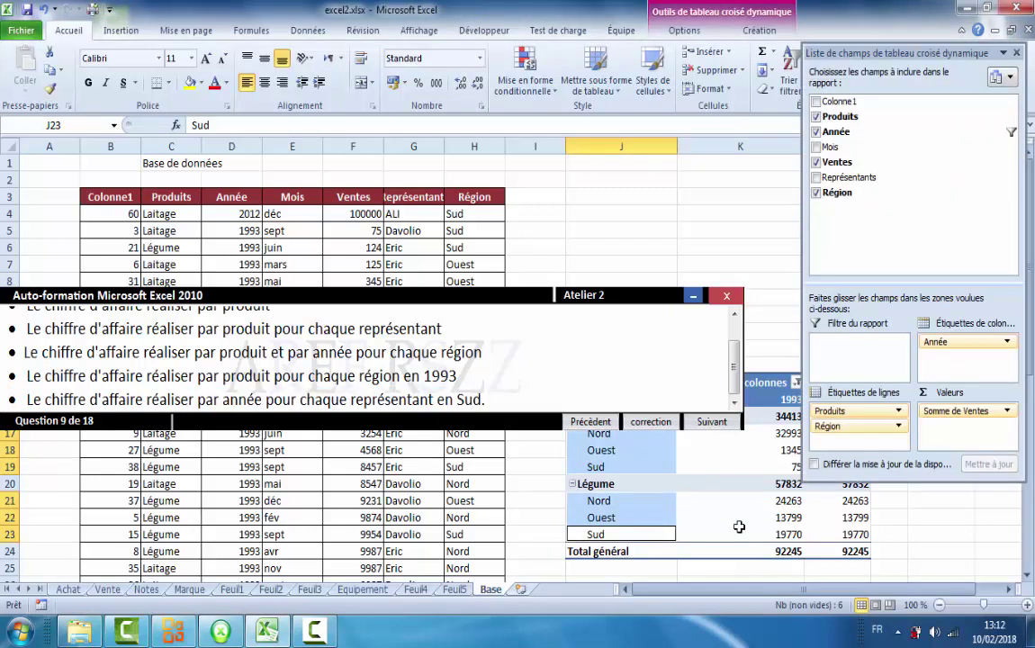
left_click(817, 117)
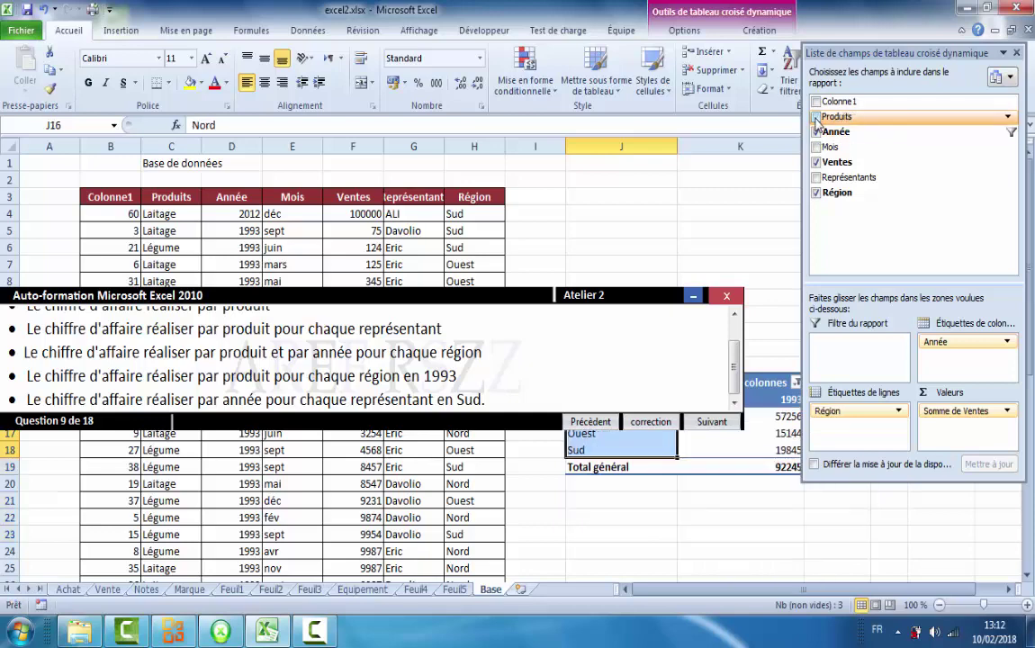
left_click(818, 178)
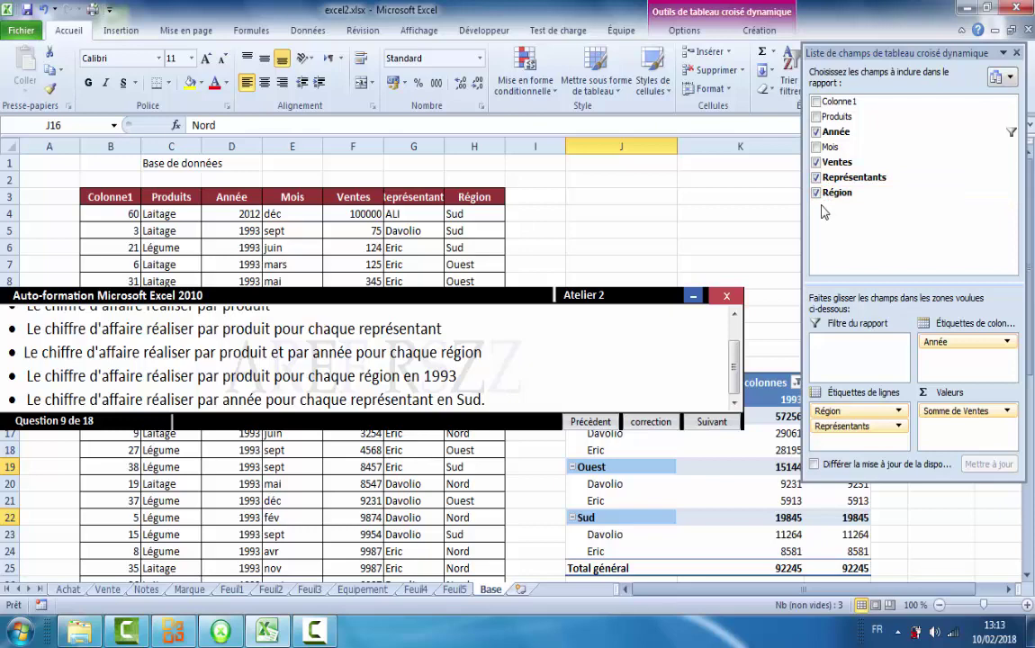
Step: Filter the pivot table's row labels to the Sud region only
left_click(670, 400)
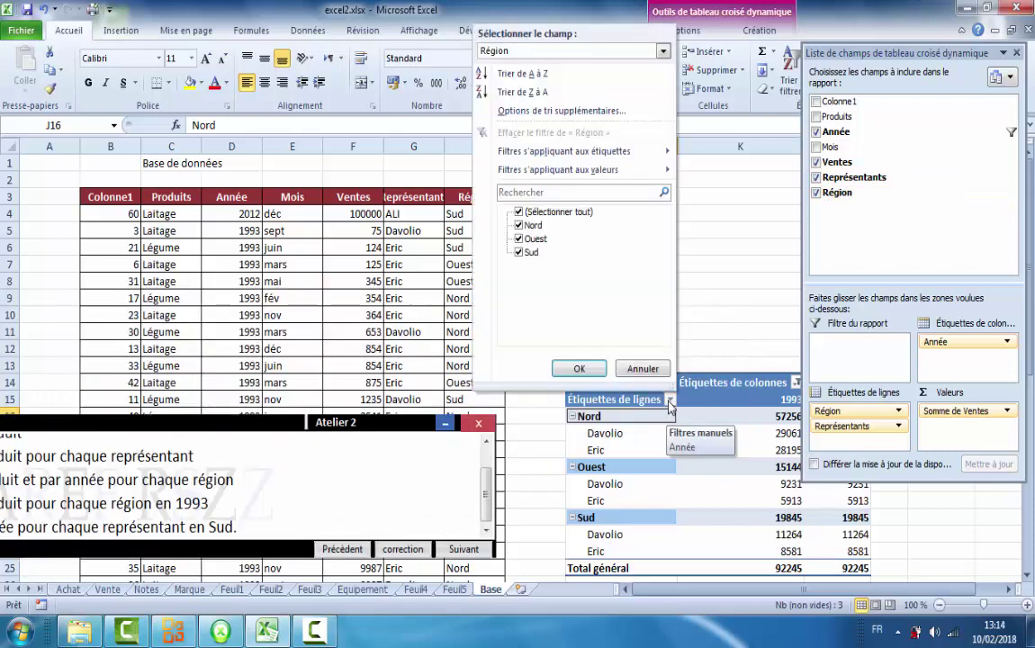
left_click(519, 212)
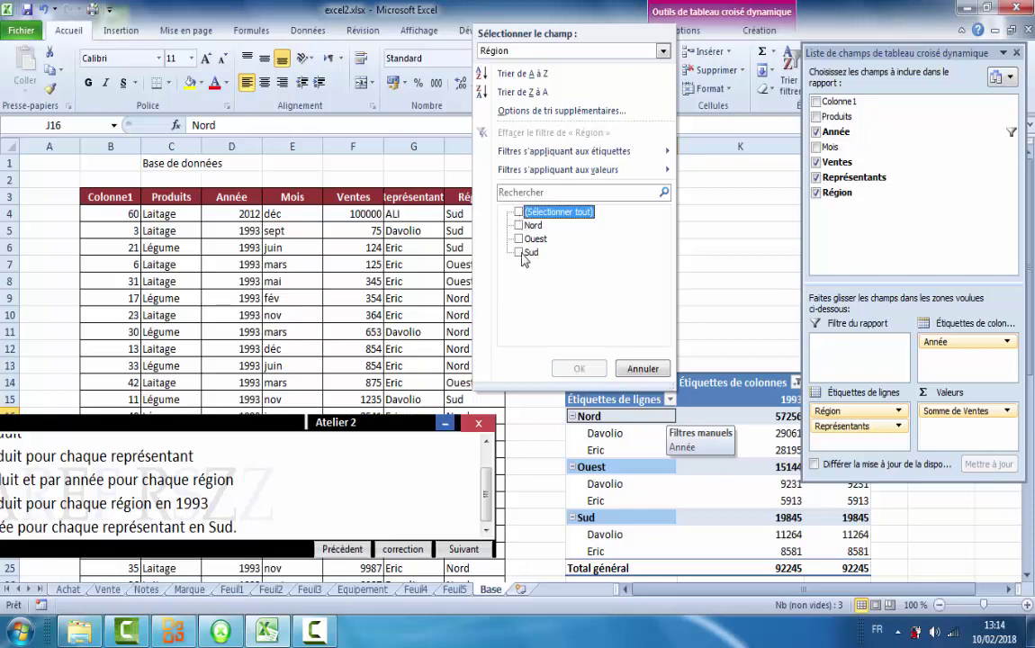
left_click(524, 254)
left_click(577, 369)
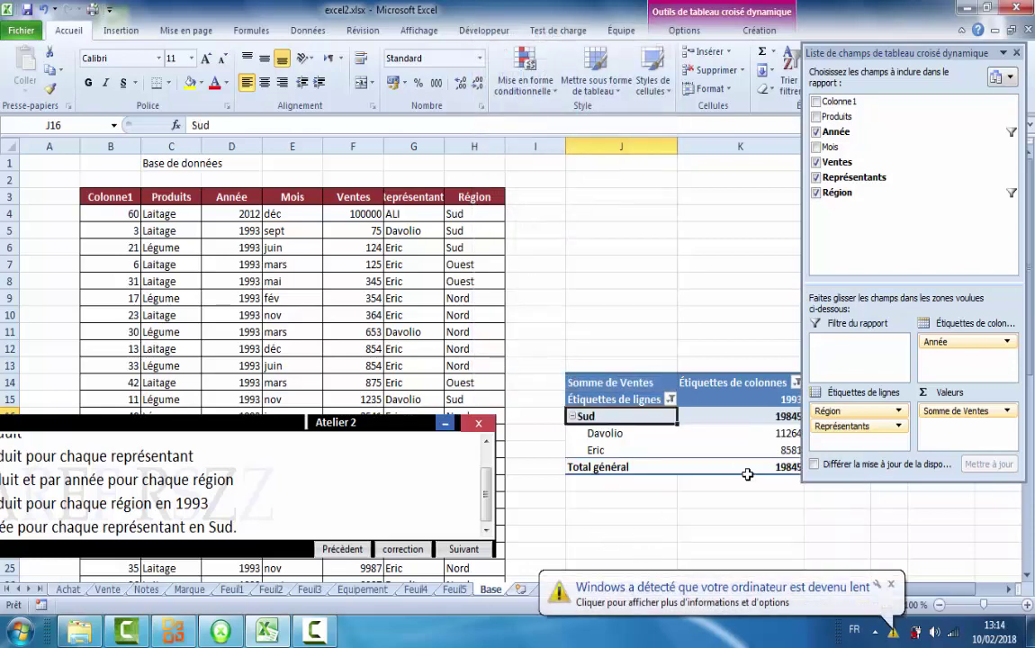
left_click(740, 281)
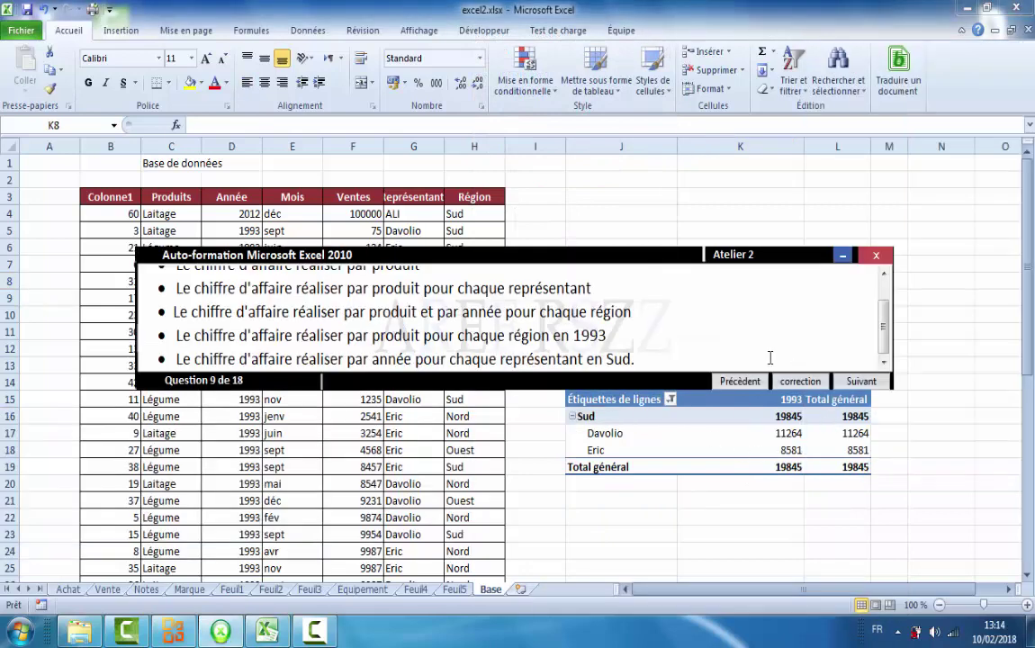
Step: For question 10, add the preset header with the owner's name, page number and current date to sheet Feuil1
left_click(860, 384)
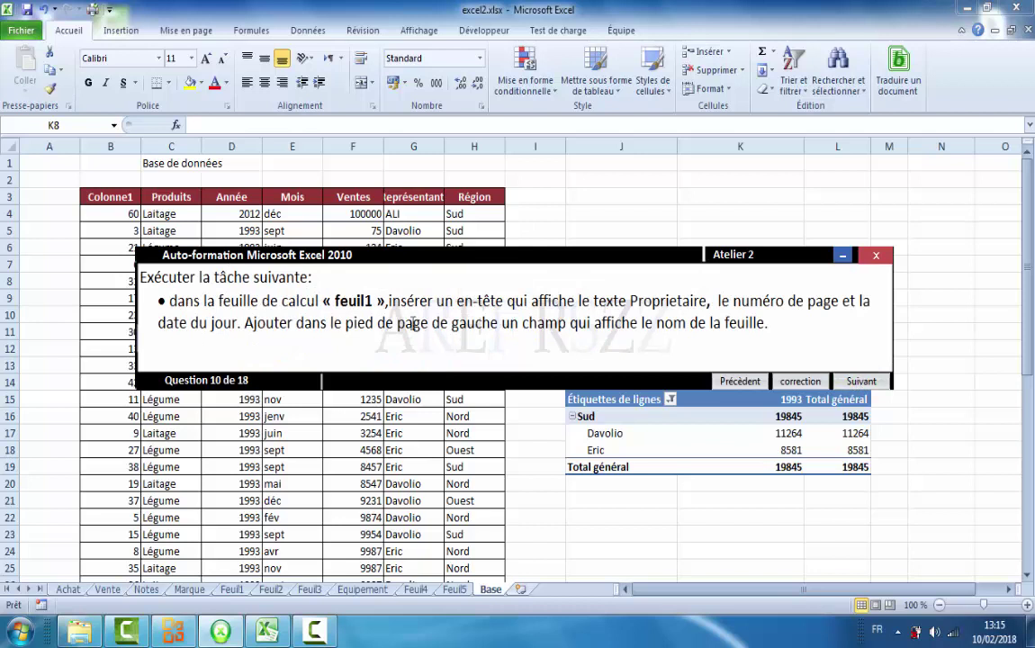
left_click(232, 590)
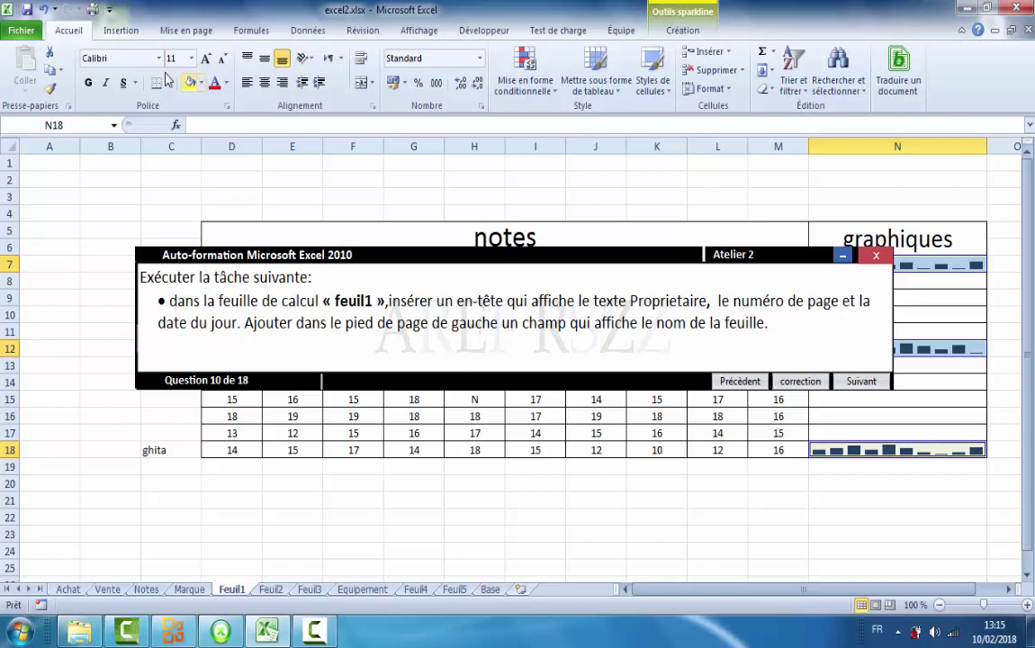
left_click(122, 32)
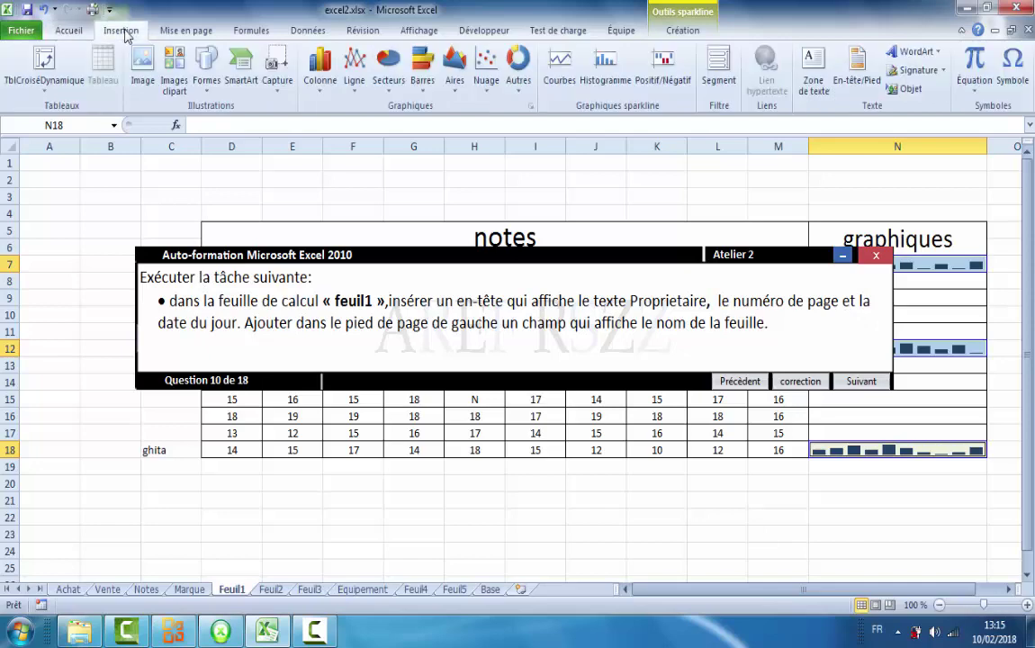
left_click(856, 83)
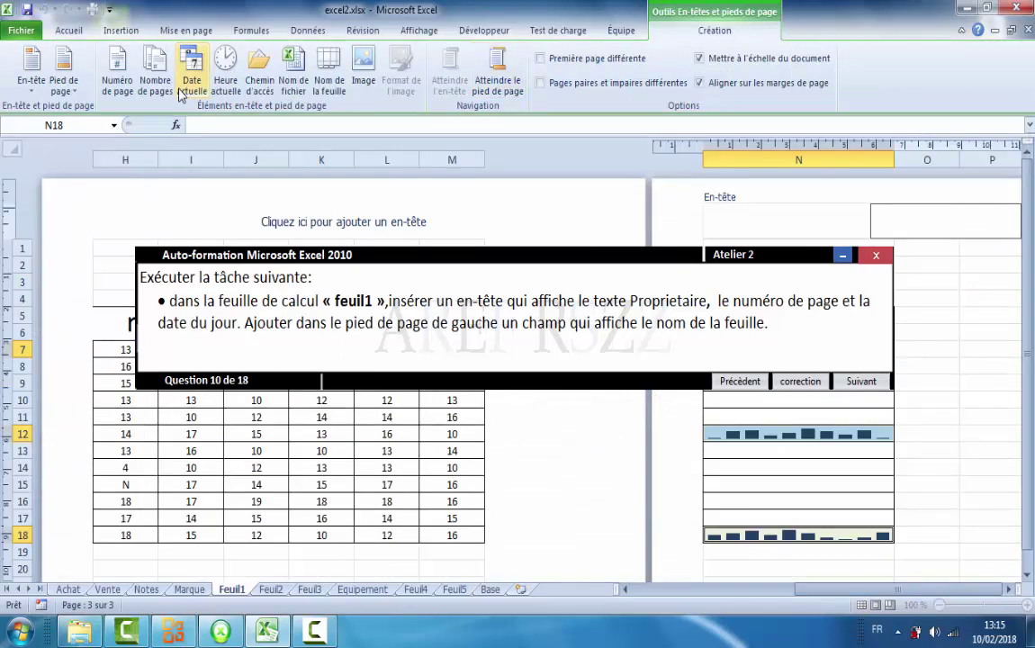
left_click(31, 87)
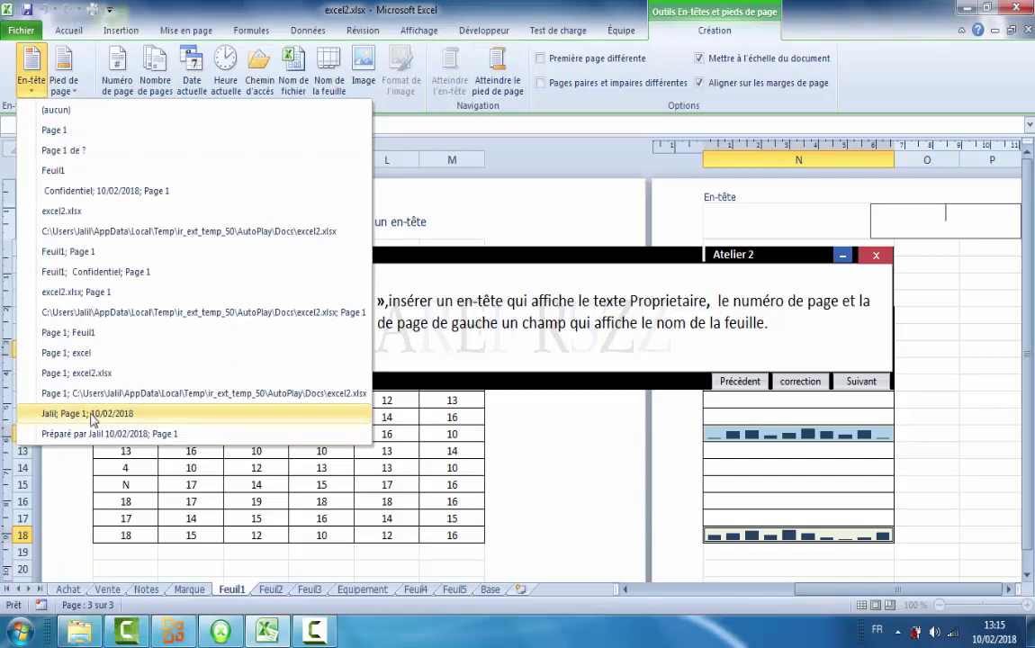
left_click(91, 420)
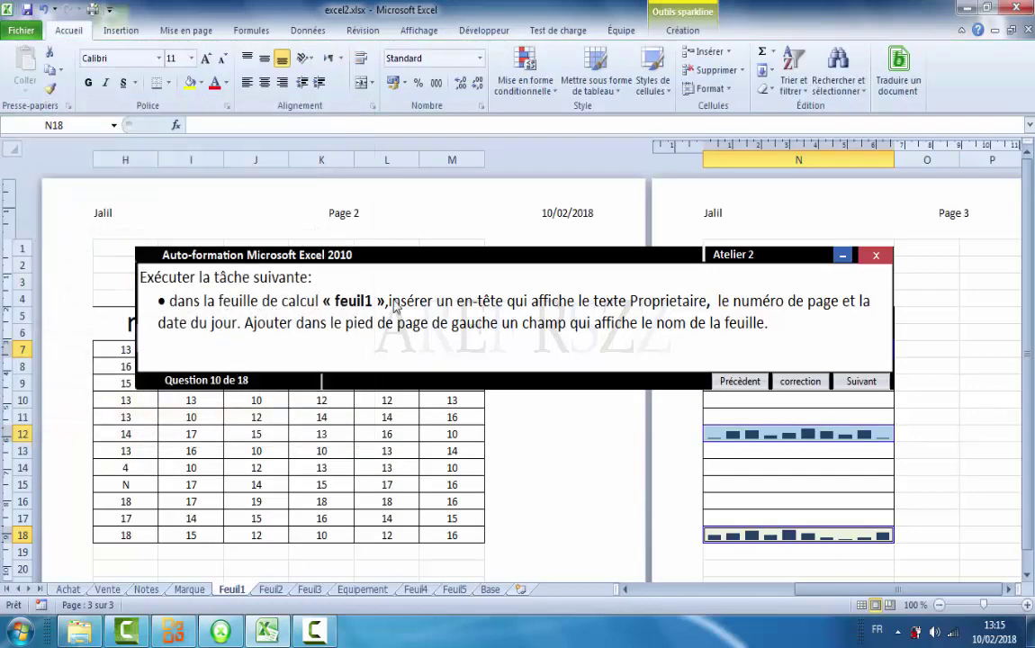
Step: Insert the sheet name field in the right section of the Feuil1 page footer
left_click(589, 214)
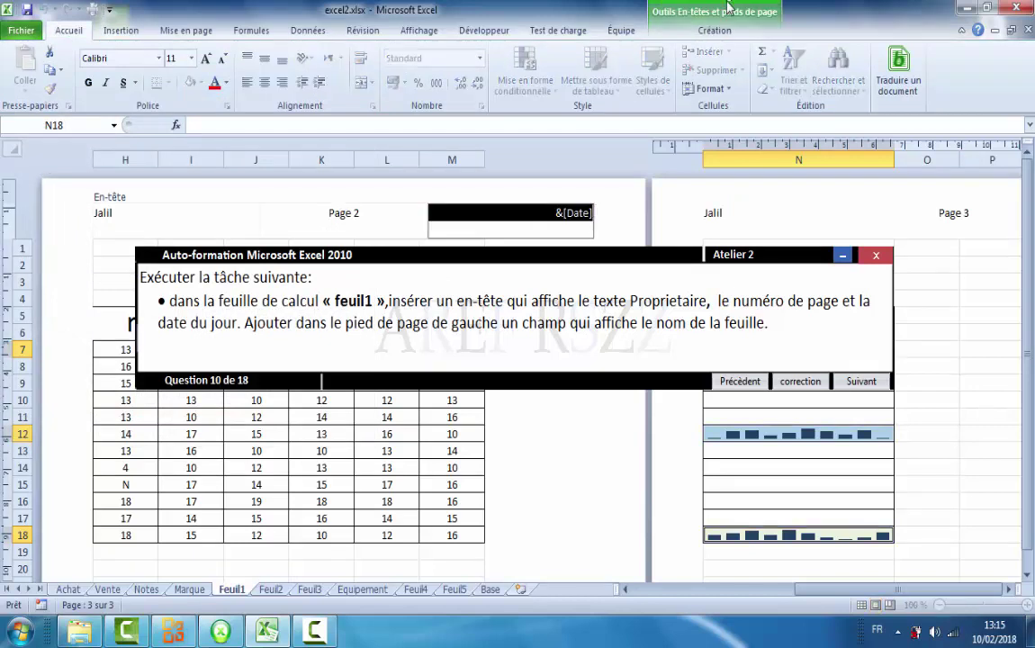
left_click(713, 32)
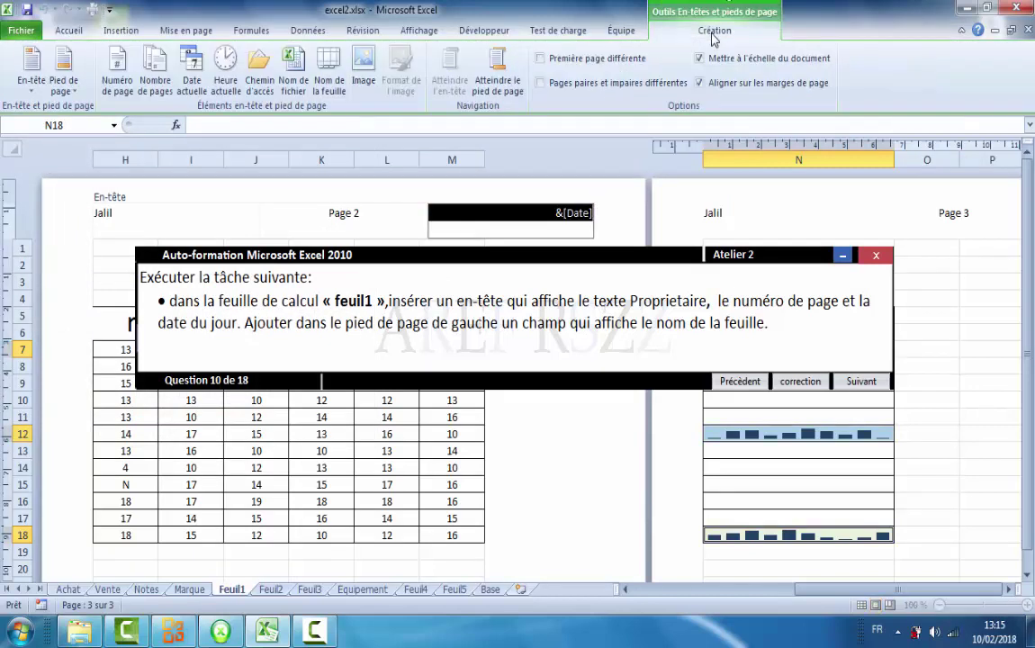
left_click(492, 87)
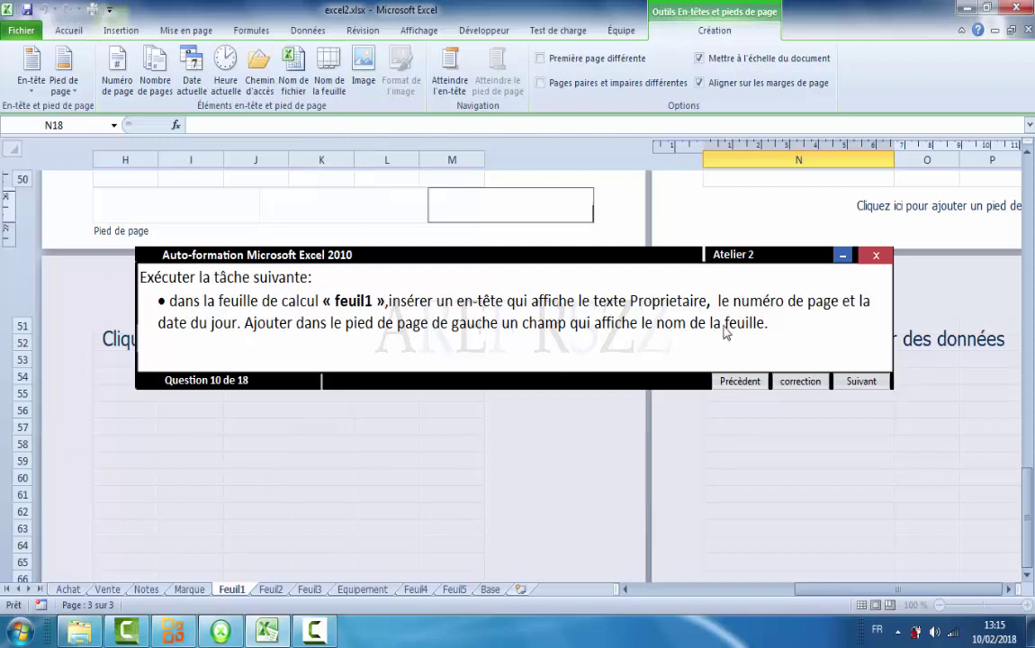
left_click(326, 73)
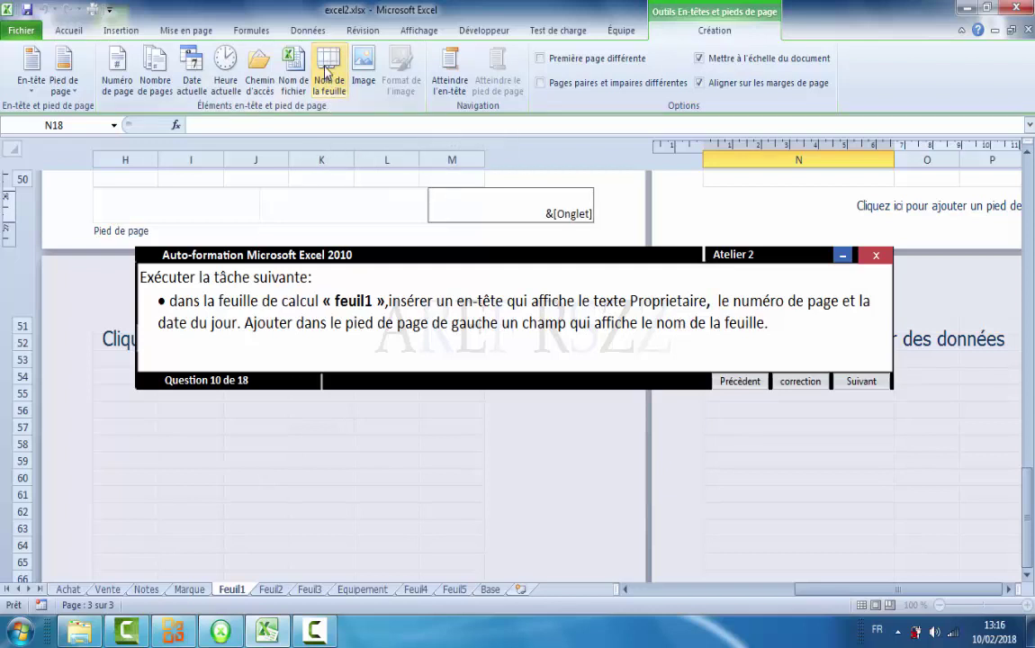
left_click(619, 226)
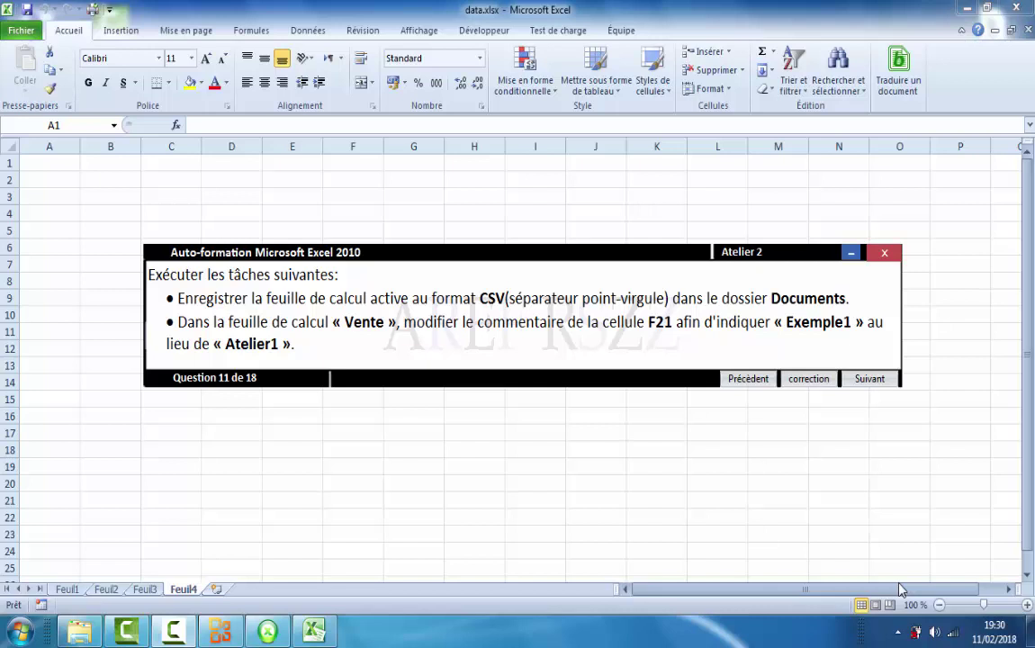
Step: Save the active sheet of the data workbook as data.csv in CSV (séparateur: point-virgule) format in the Documents library
triple_click(147, 303)
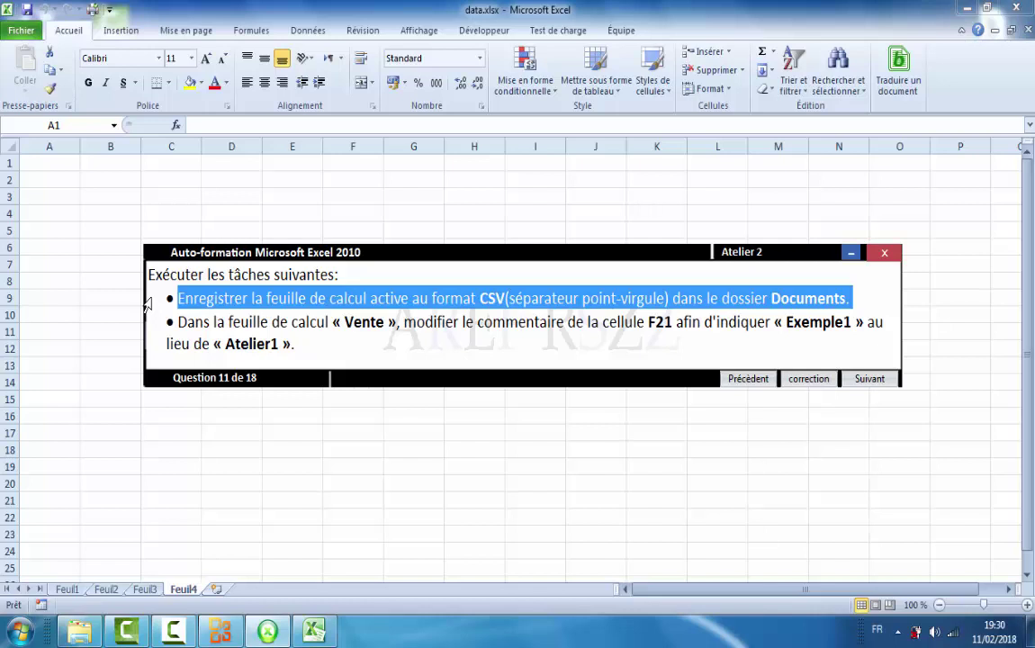
left_click(23, 32)
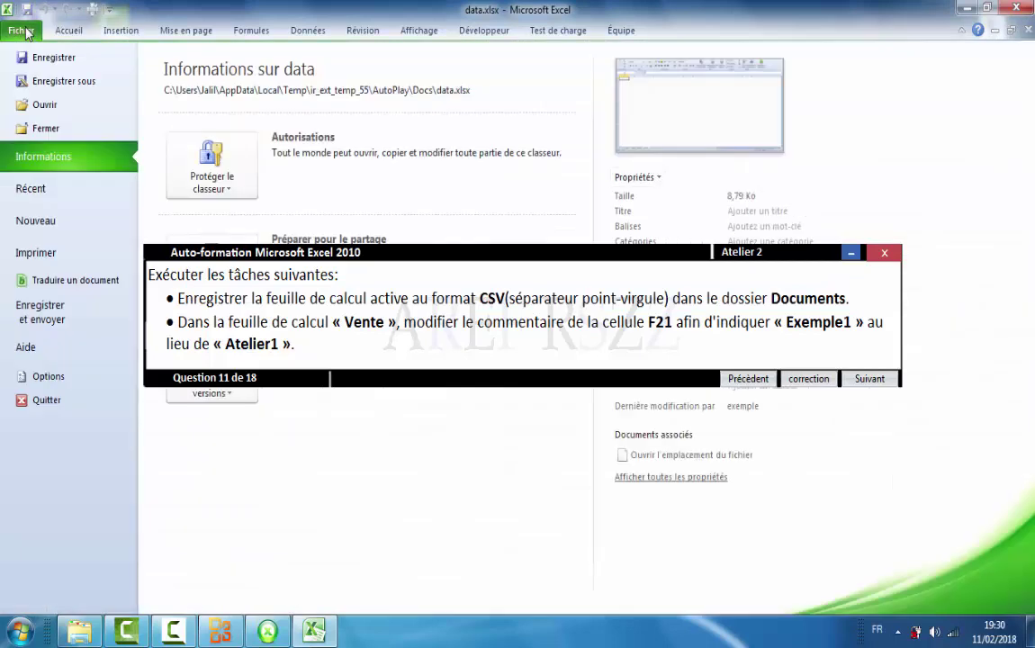
left_click(54, 81)
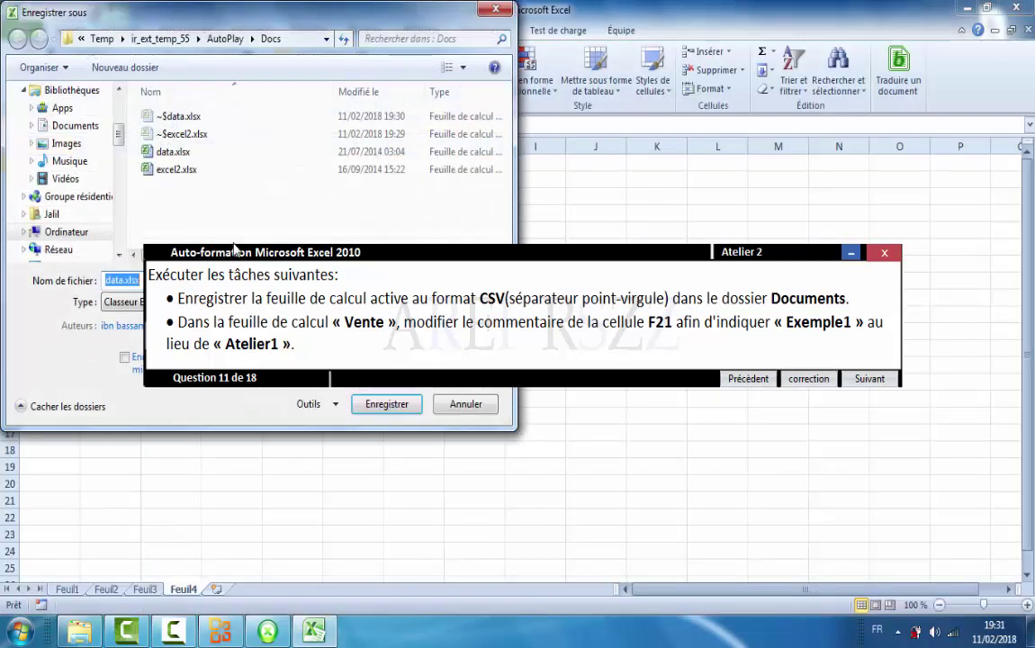
left_click_drag(432, 256, 415, 462)
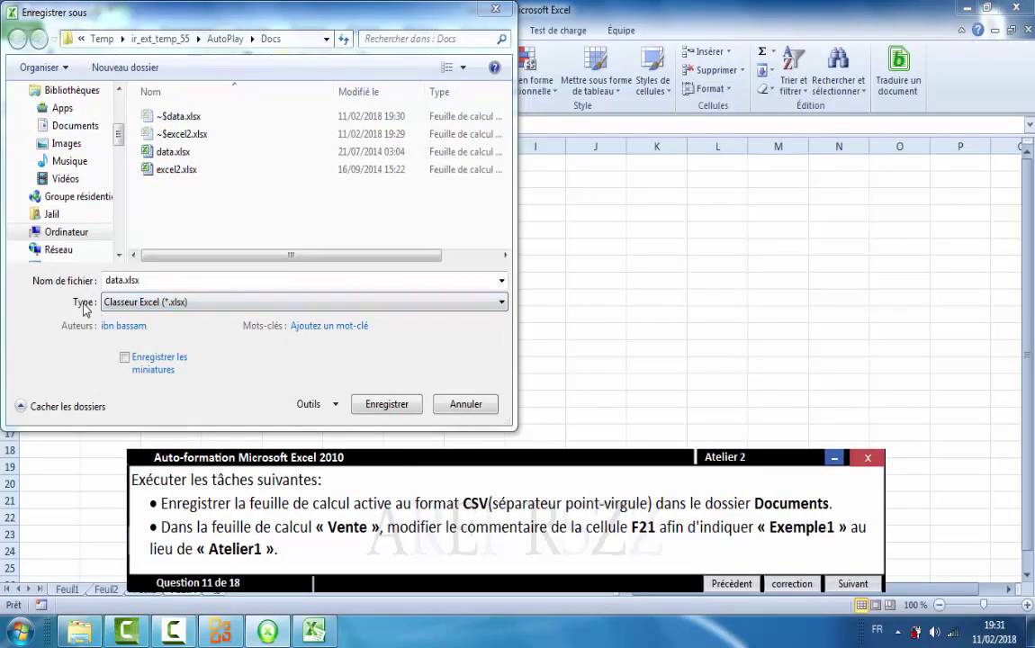
left_click(501, 304)
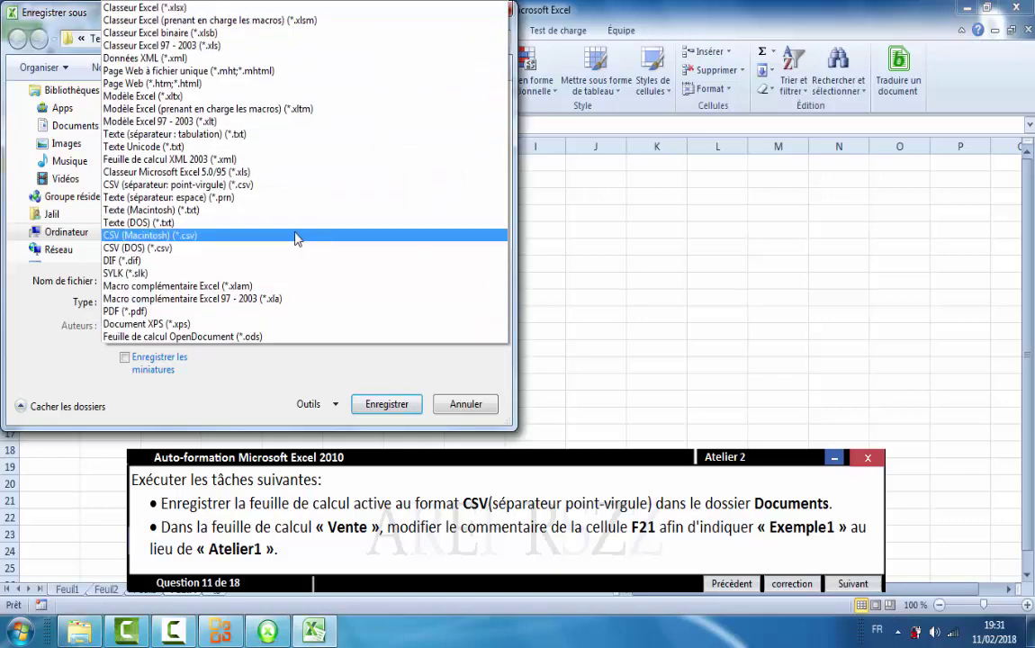
left_click(122, 187)
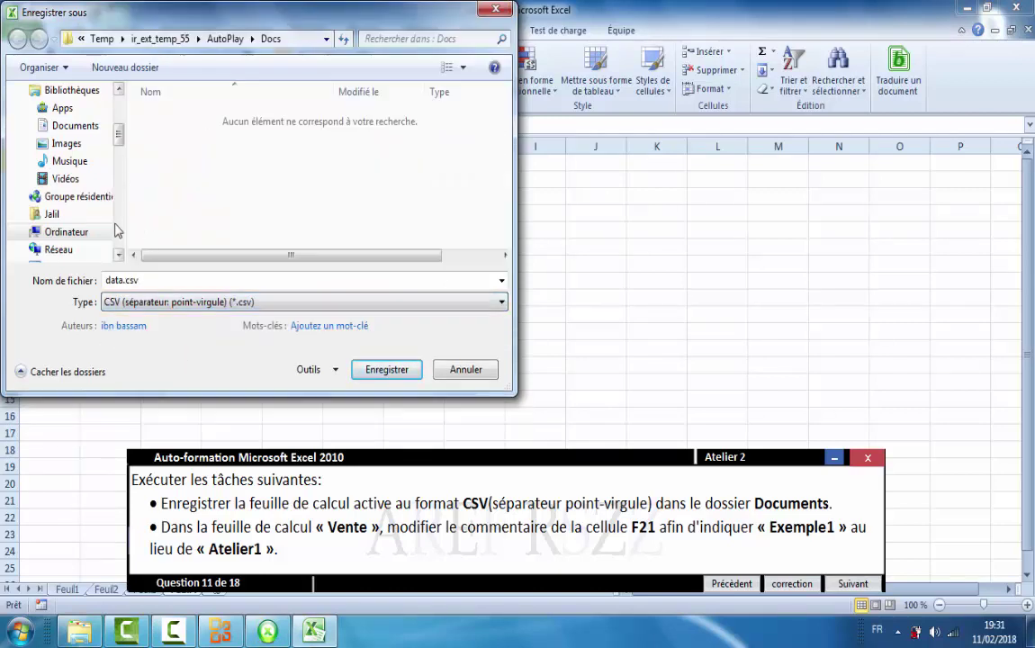
left_click(72, 127)
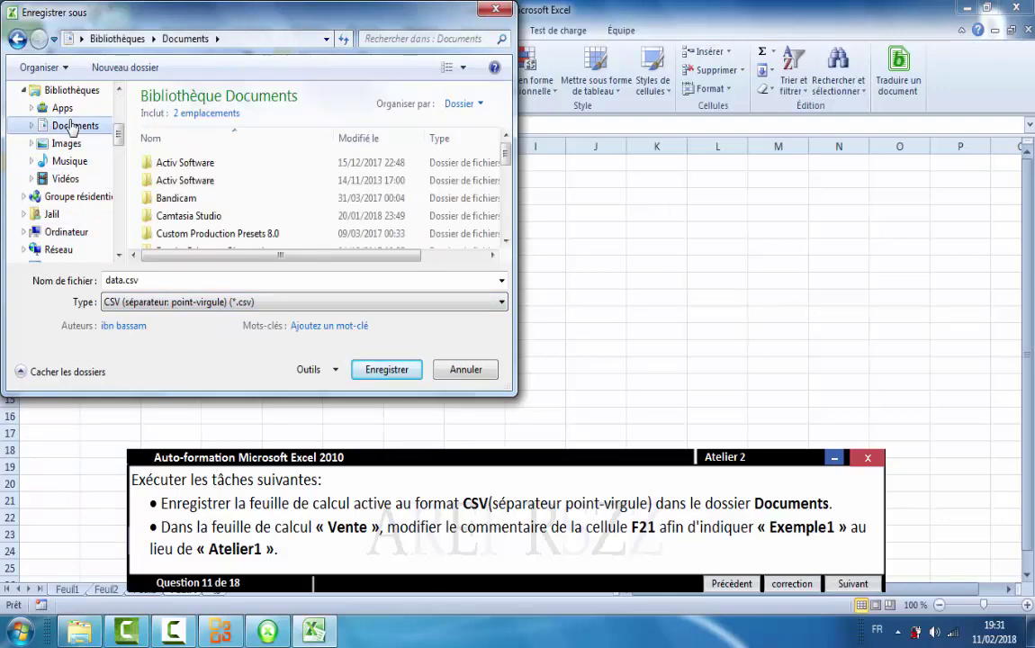
left_click(385, 370)
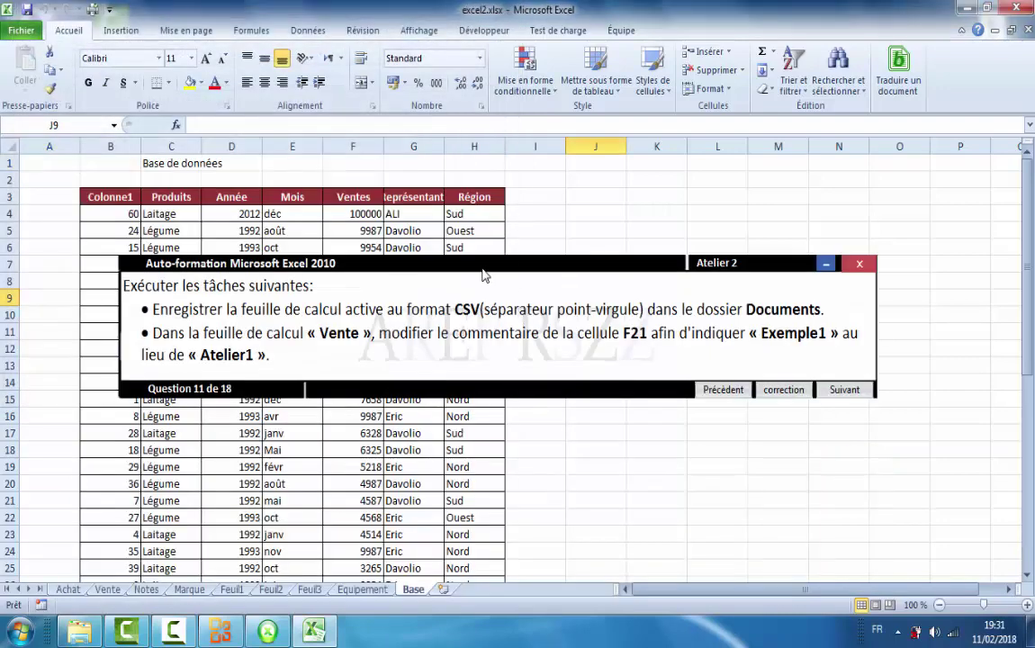
Step: On the Vente sheet, change the comment text of cell F21 to Exemple1
left_click(132, 338)
double_click(127, 341)
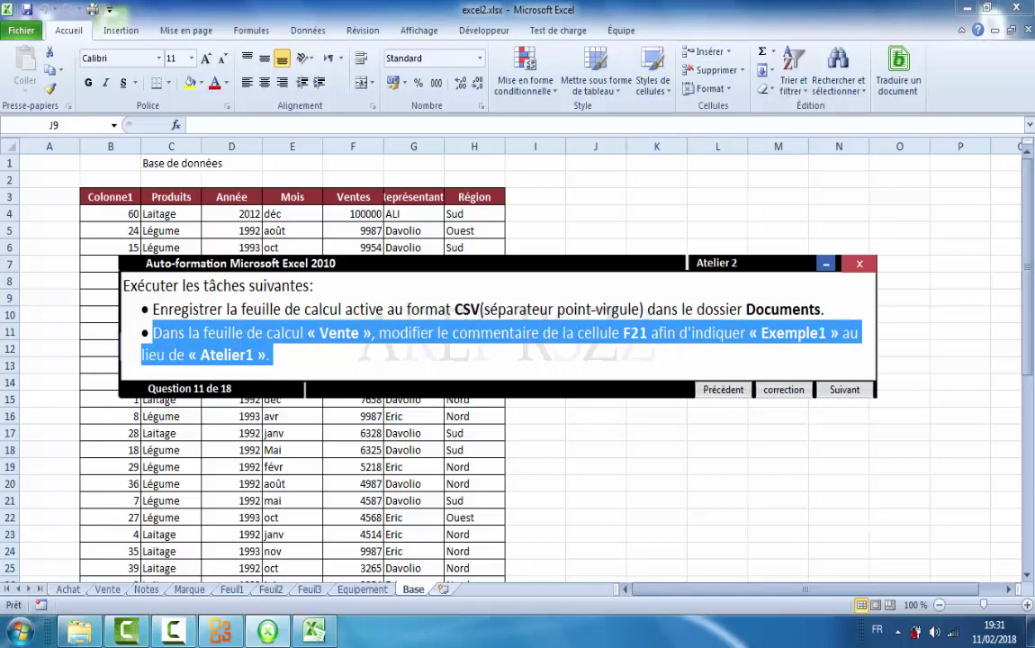
left_click(108, 591)
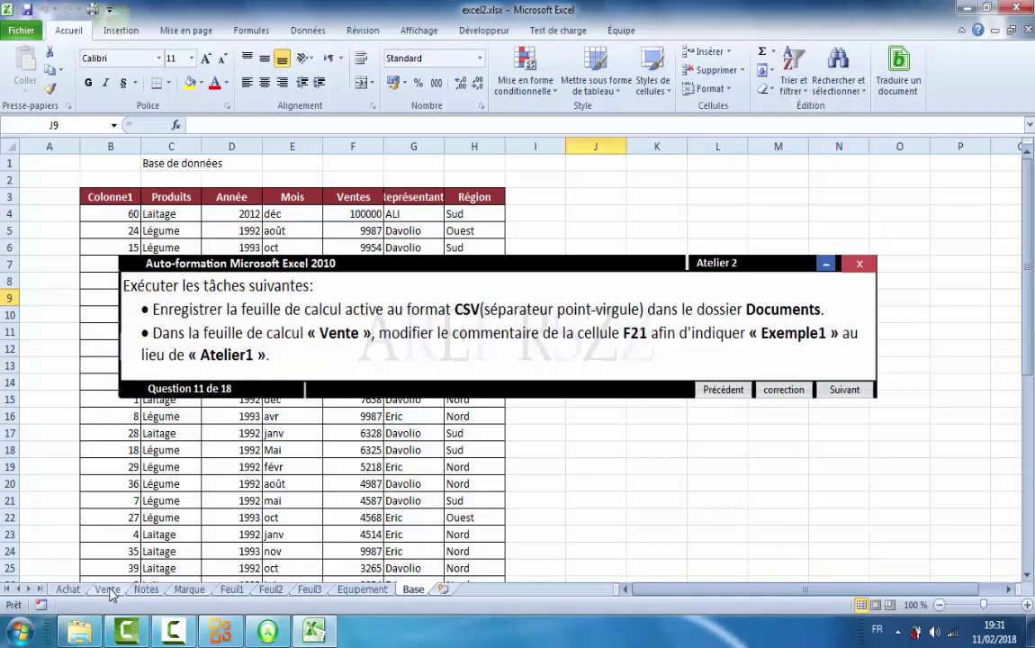
left_click(108, 590)
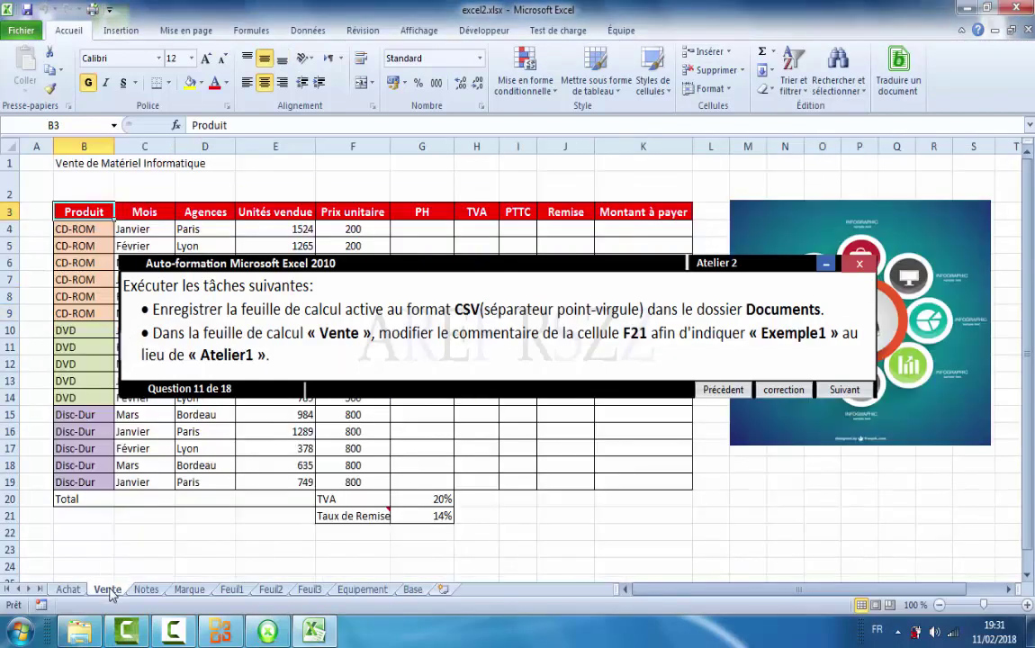
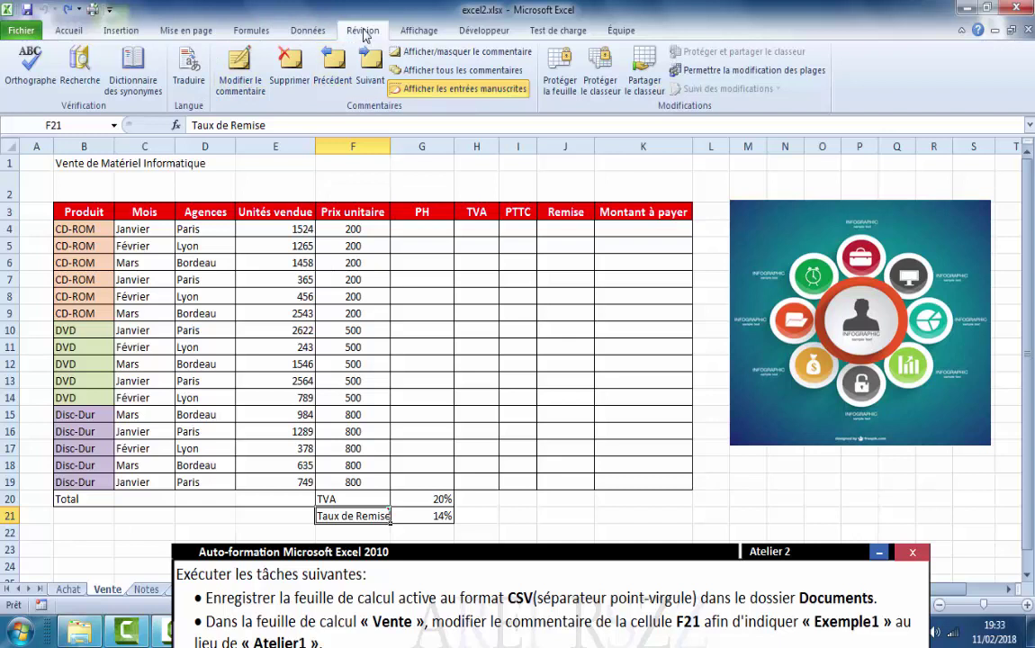
left_click(240, 70)
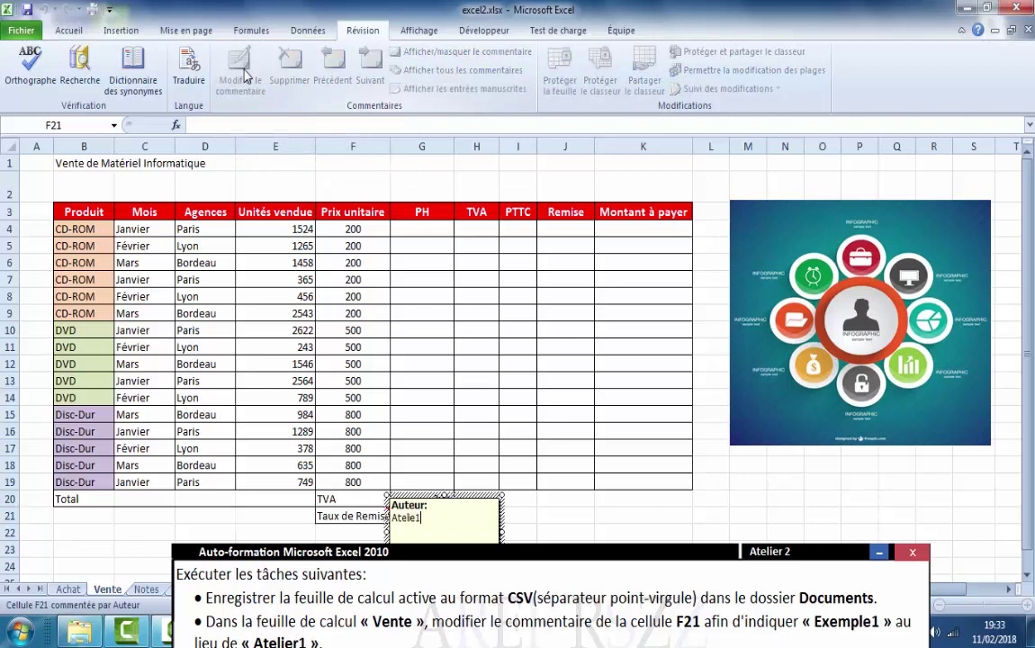
key("BackSpace")
key("BackSpace")
key("BackSpace")
key("BackSpace")
type("Exemple1")
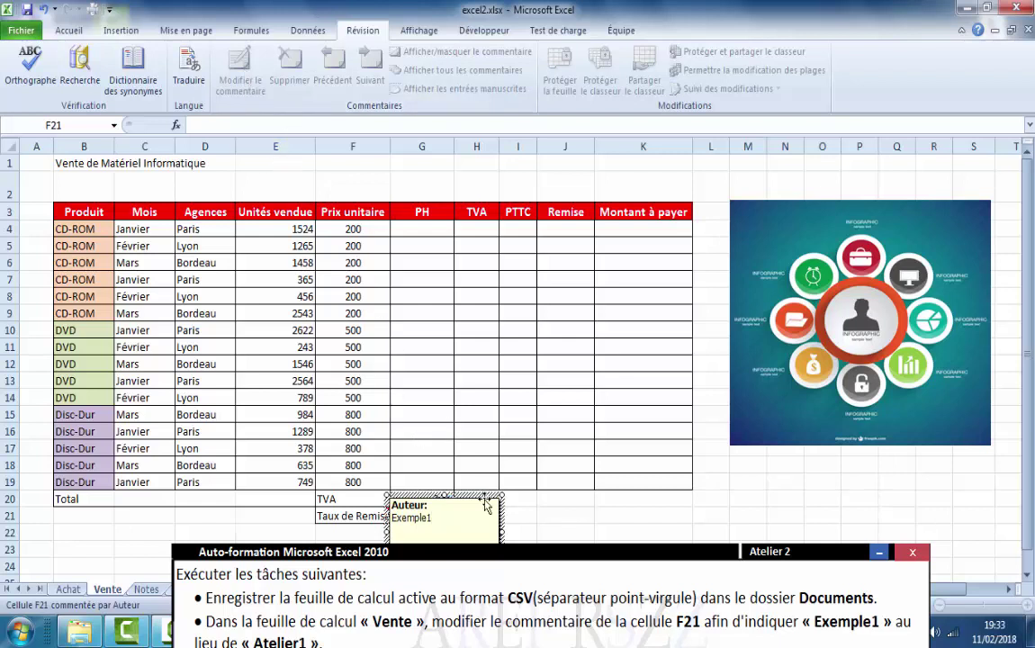
left_click(541, 523)
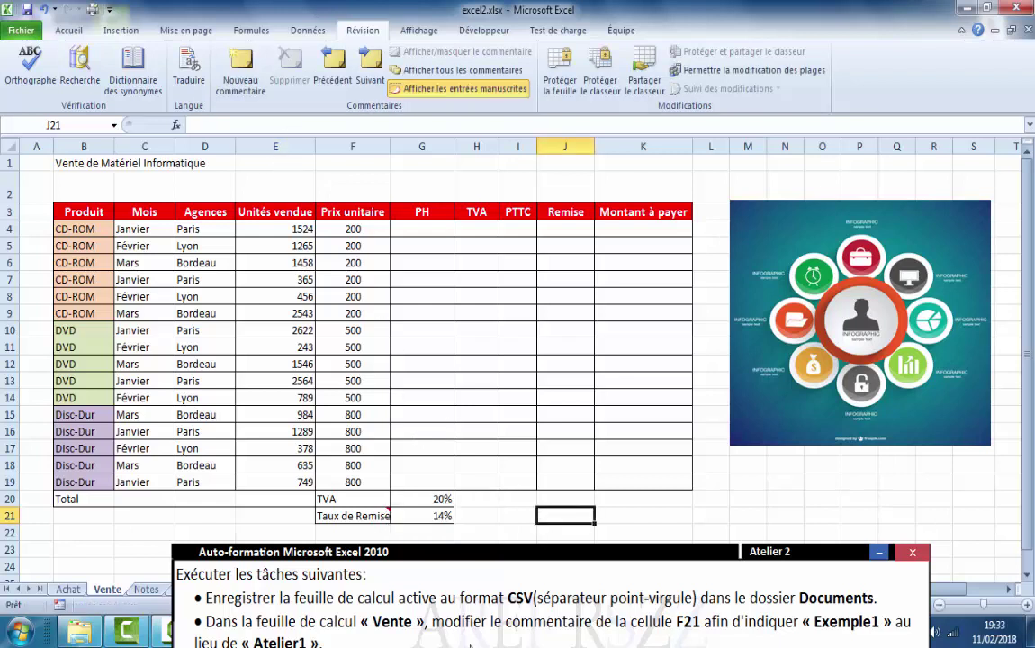
Step: Go to question 12 and open the Document Inspector for excel2.xlsx, saving the pending changes first
left_click(476, 551)
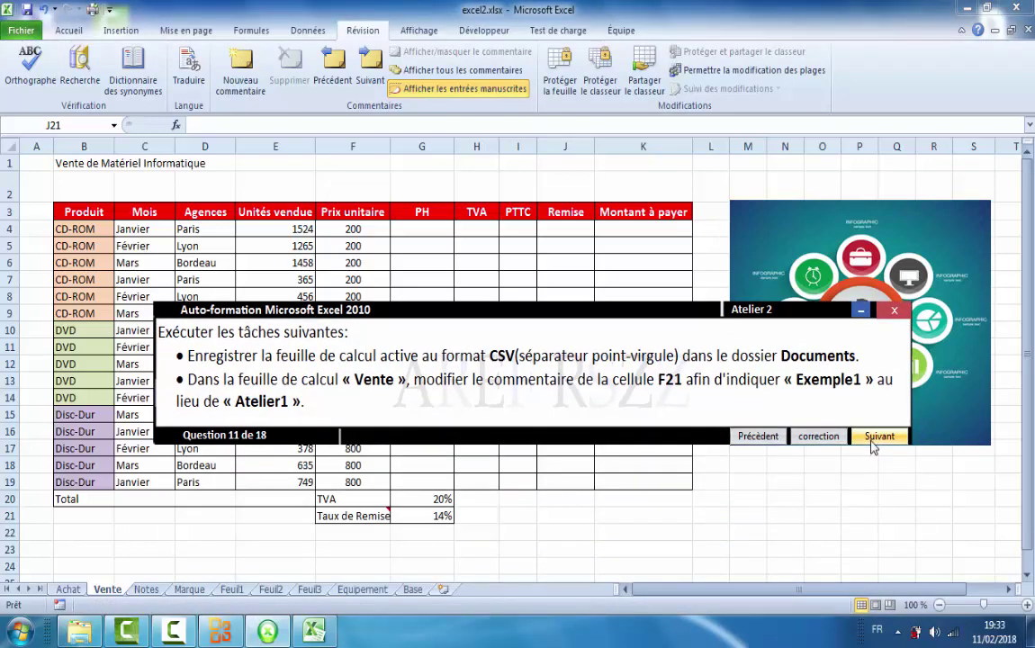
left_click(872, 439)
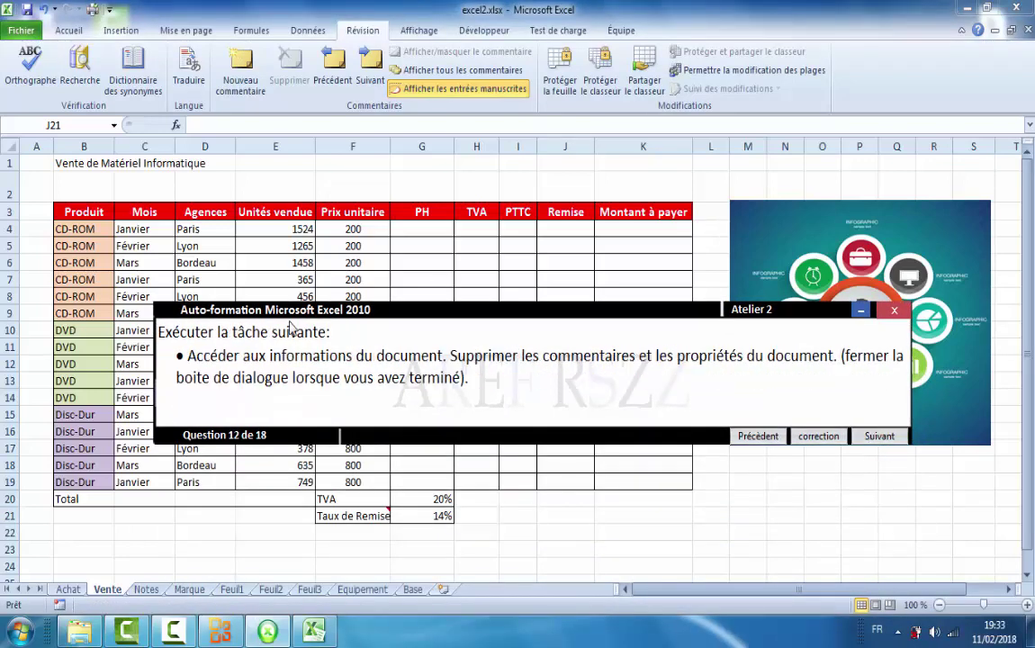
left_click(155, 360)
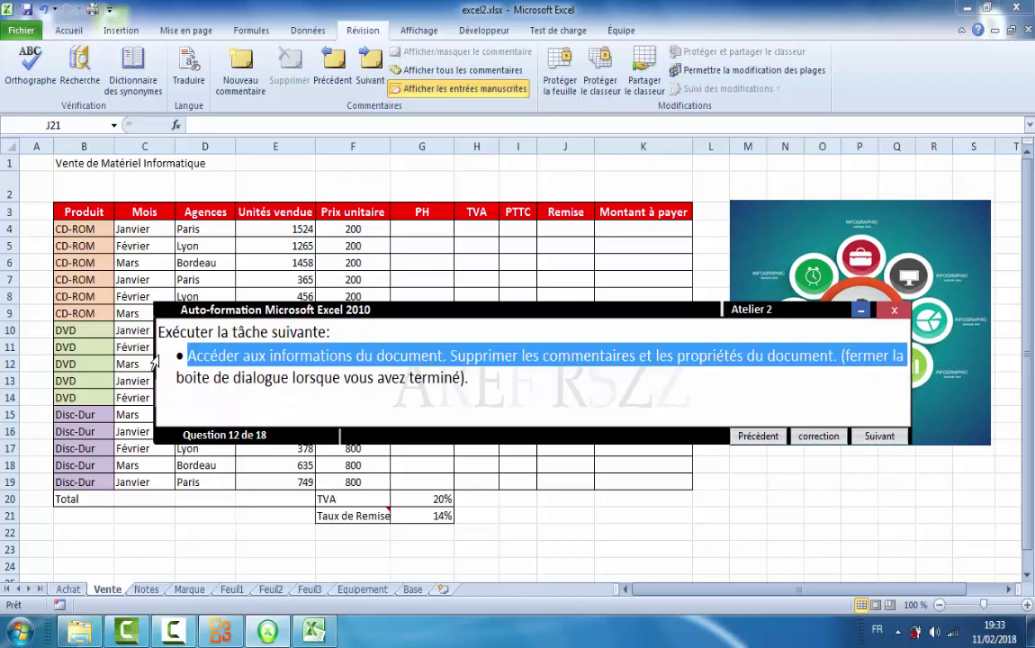
left_click(153, 361)
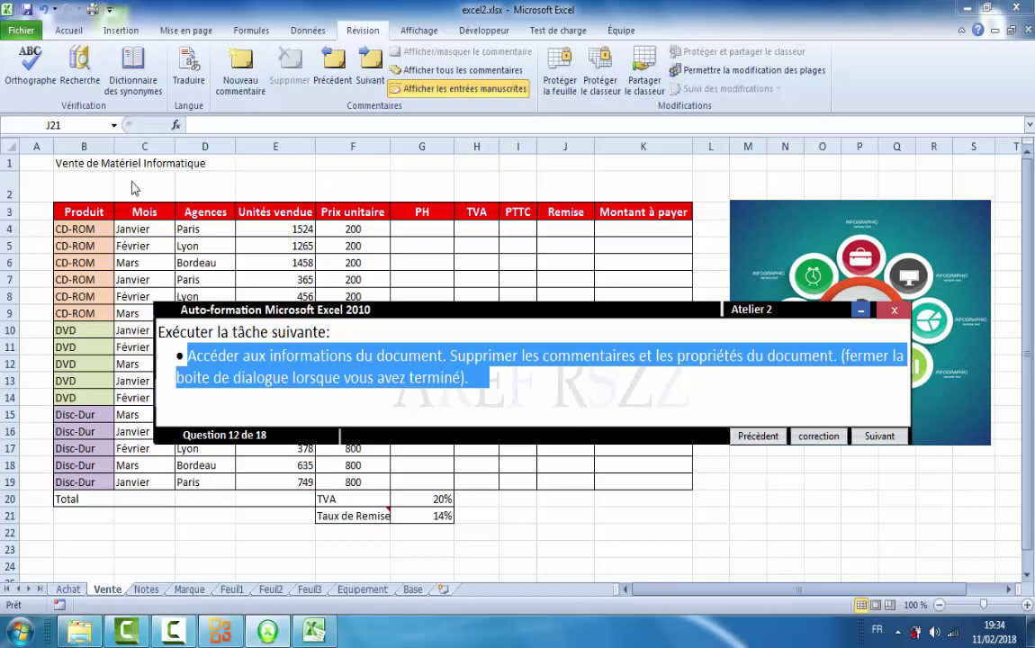
left_click(11, 33)
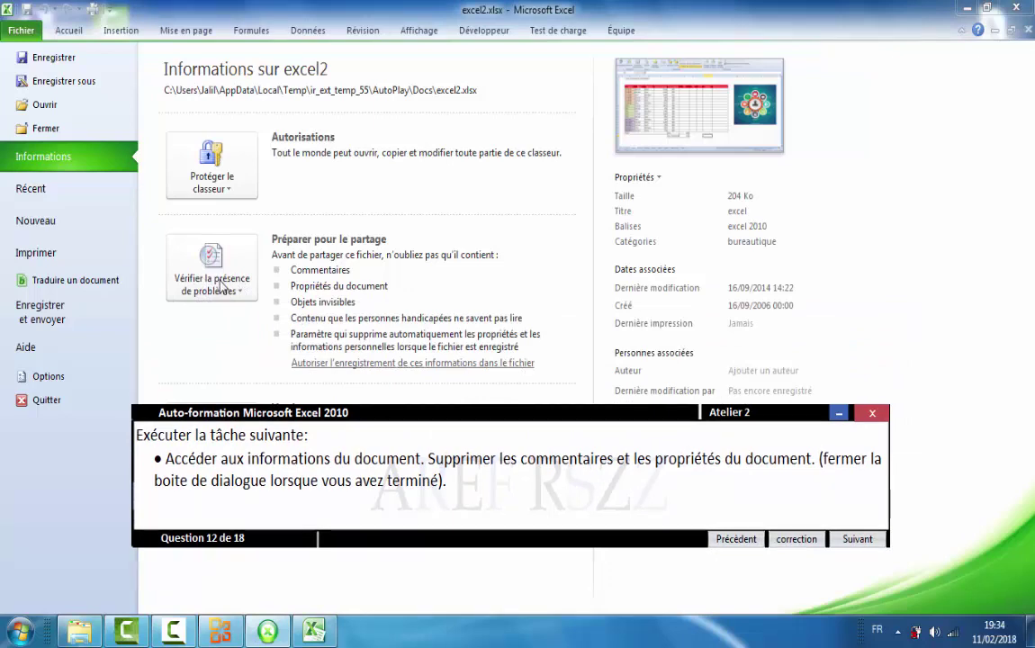
left_click(221, 284)
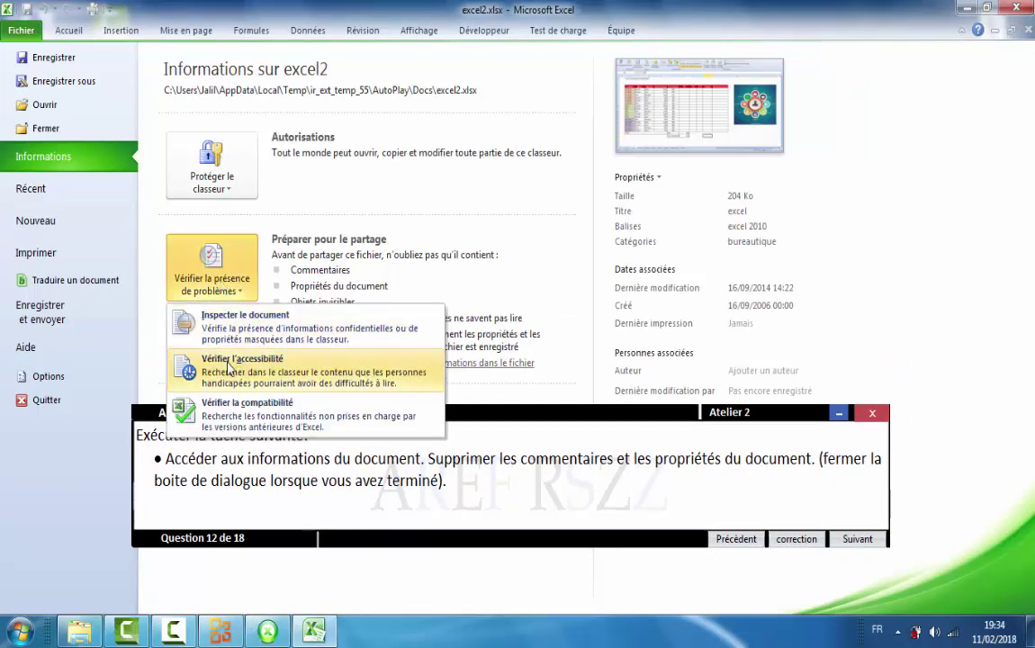
left_click(227, 334)
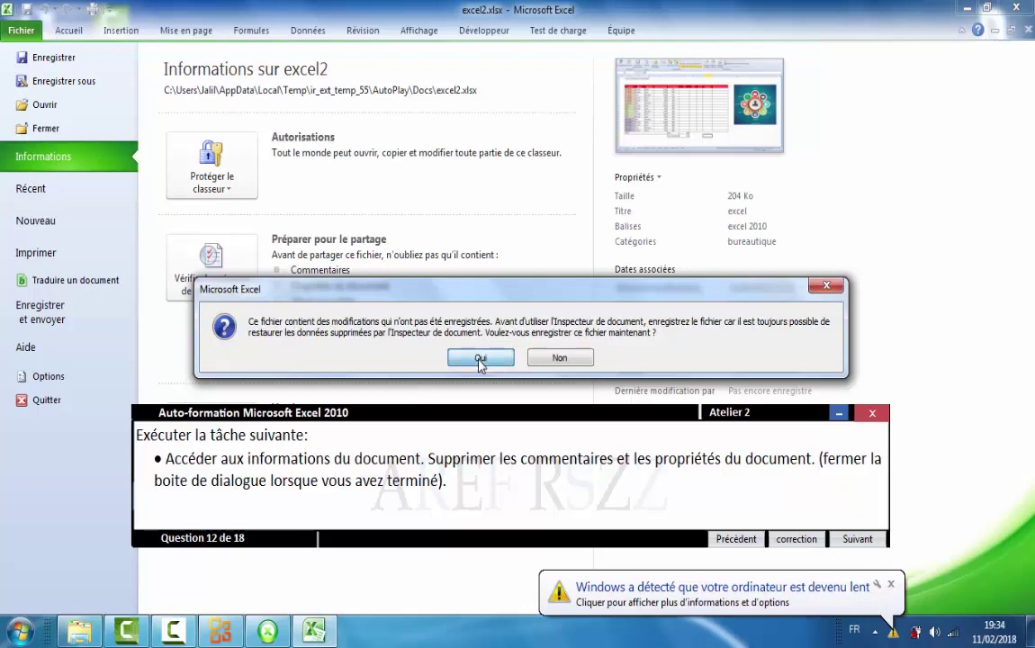
left_click(480, 360)
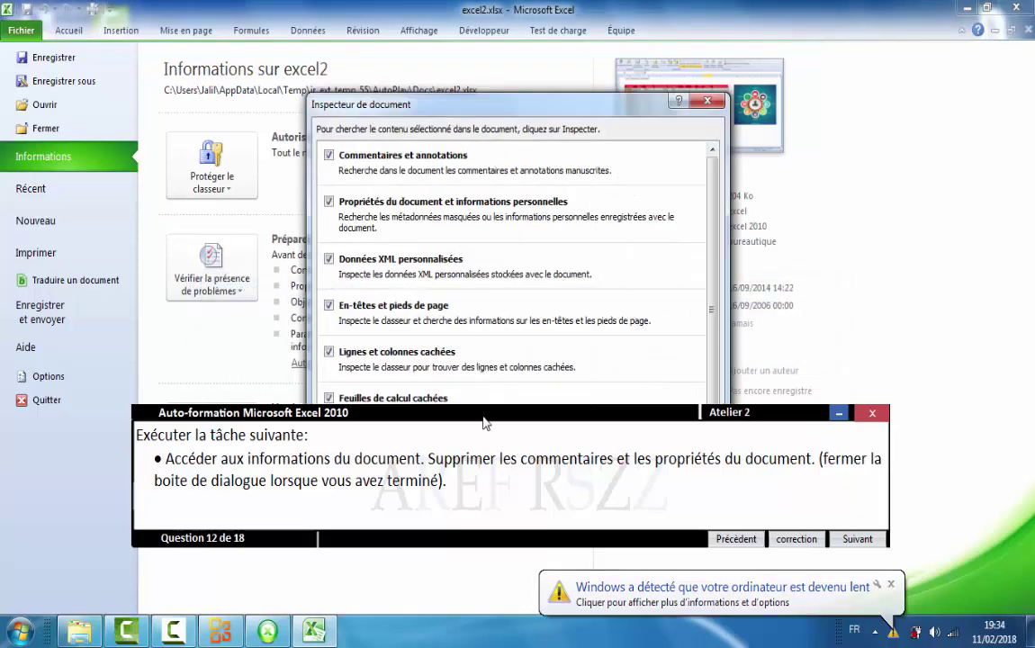
left_click_drag(484, 417, 474, 583)
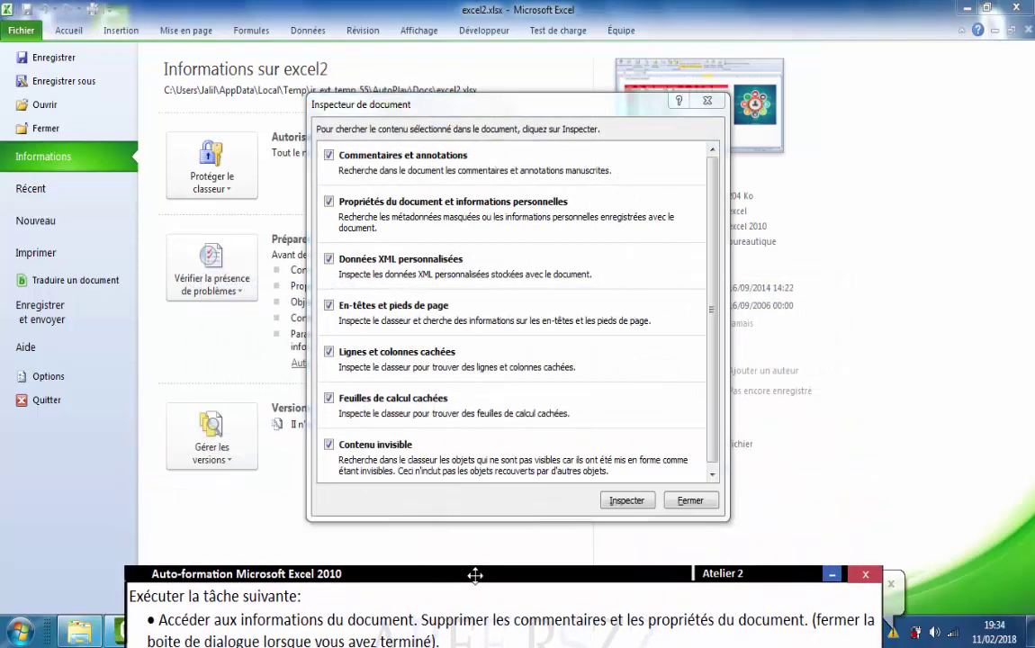
Step: Inspect the workbook, remove all comments and annotations plus document properties and personal information, and return to the sheet
left_click(627, 503)
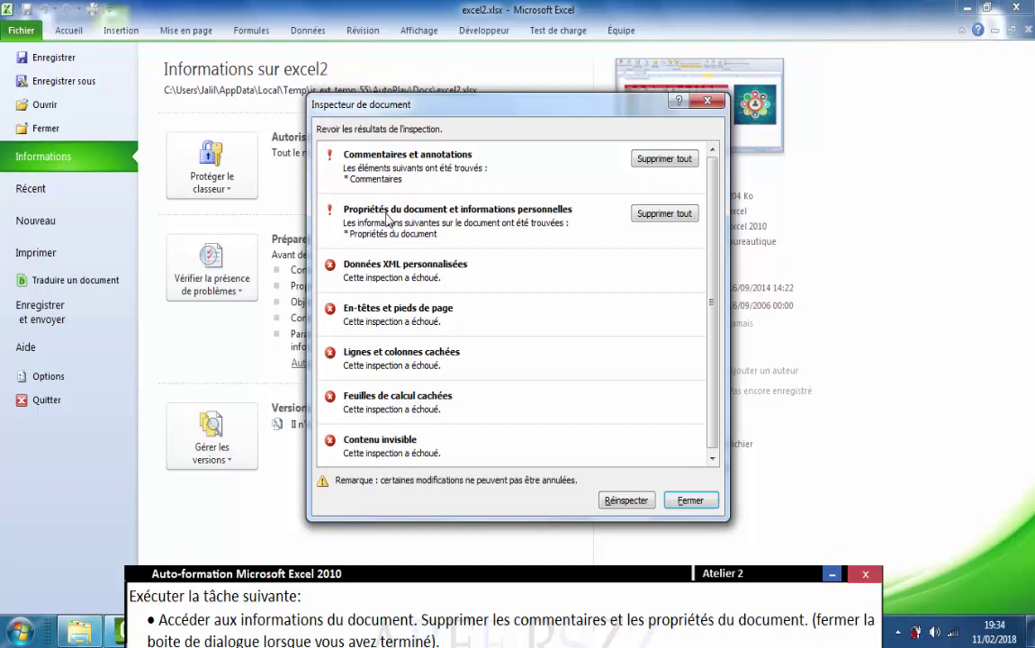
left_click(670, 162)
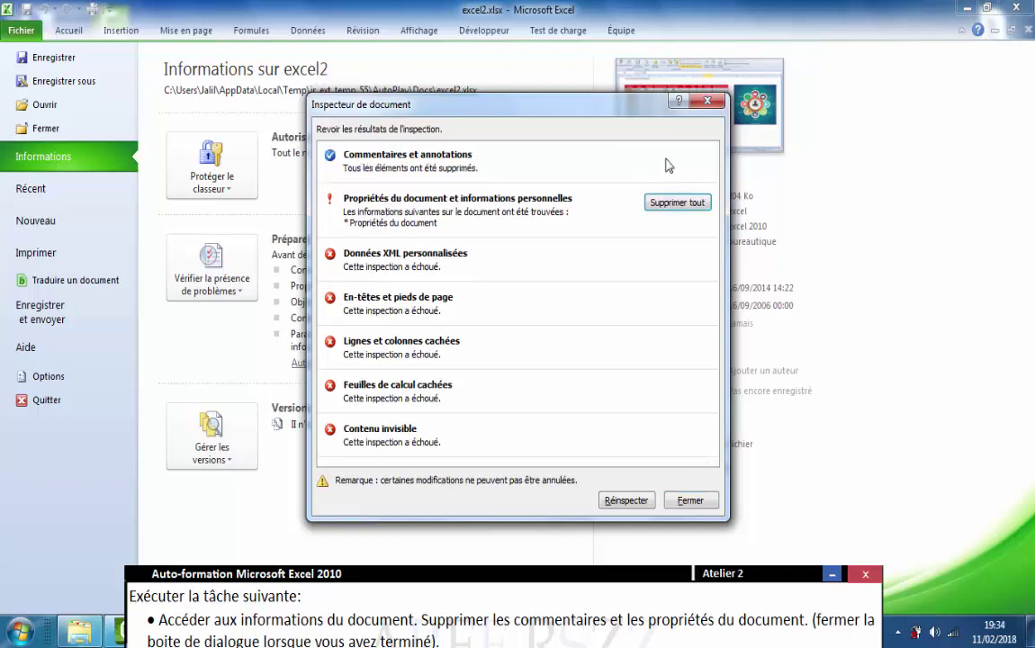
left_click(669, 203)
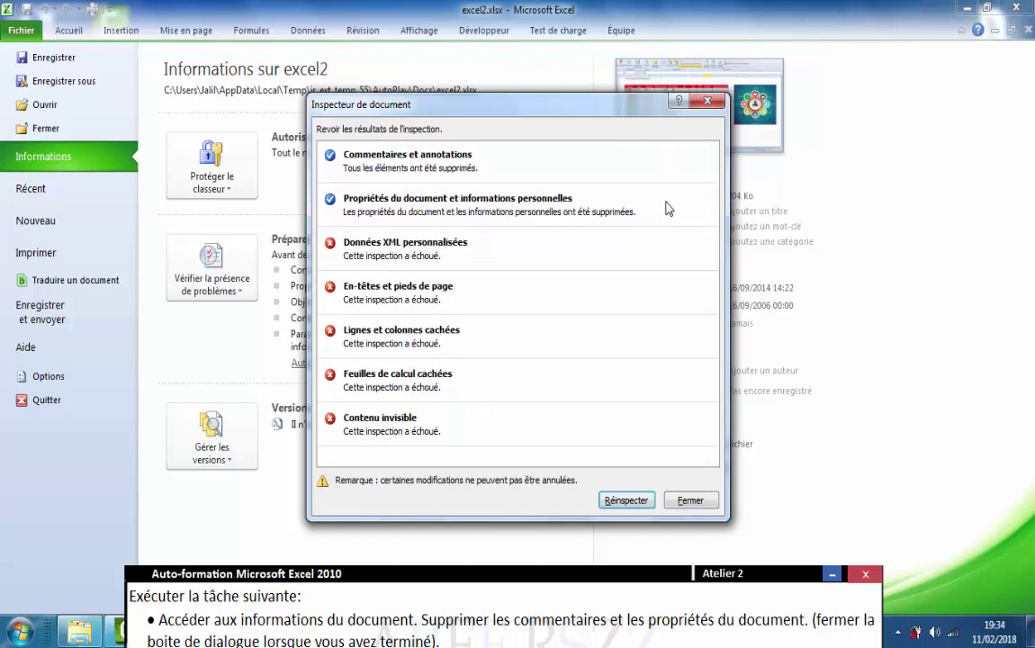
left_click(689, 502)
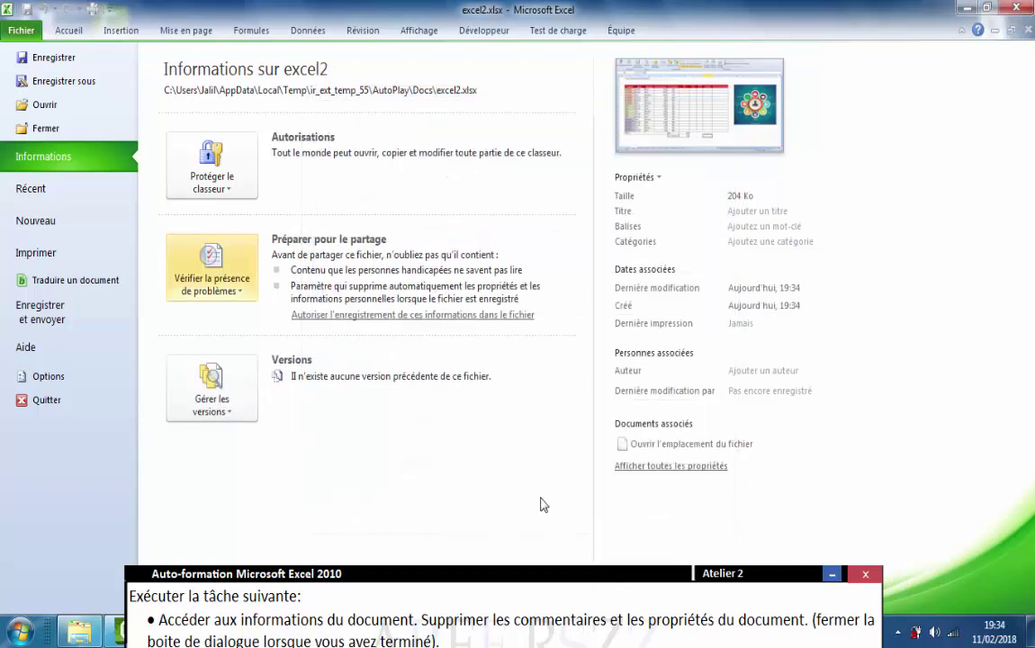
left_click(58, 36)
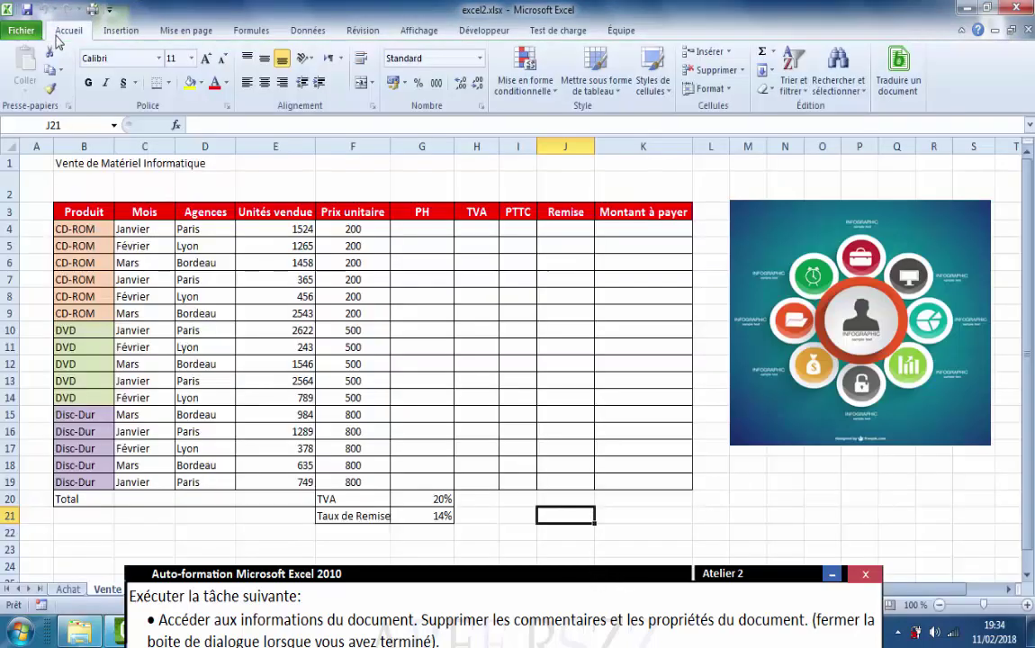
Step: Go to question 13 of the training and display the Notes sheet with its grade table
left_click_drag(367, 583, 351, 359)
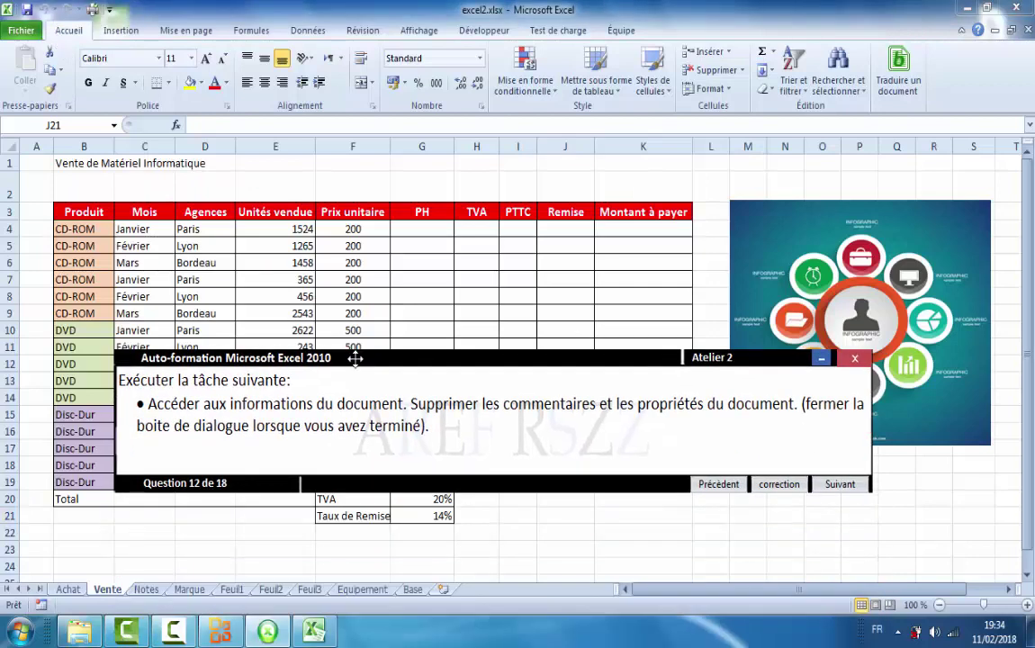
left_click(839, 485)
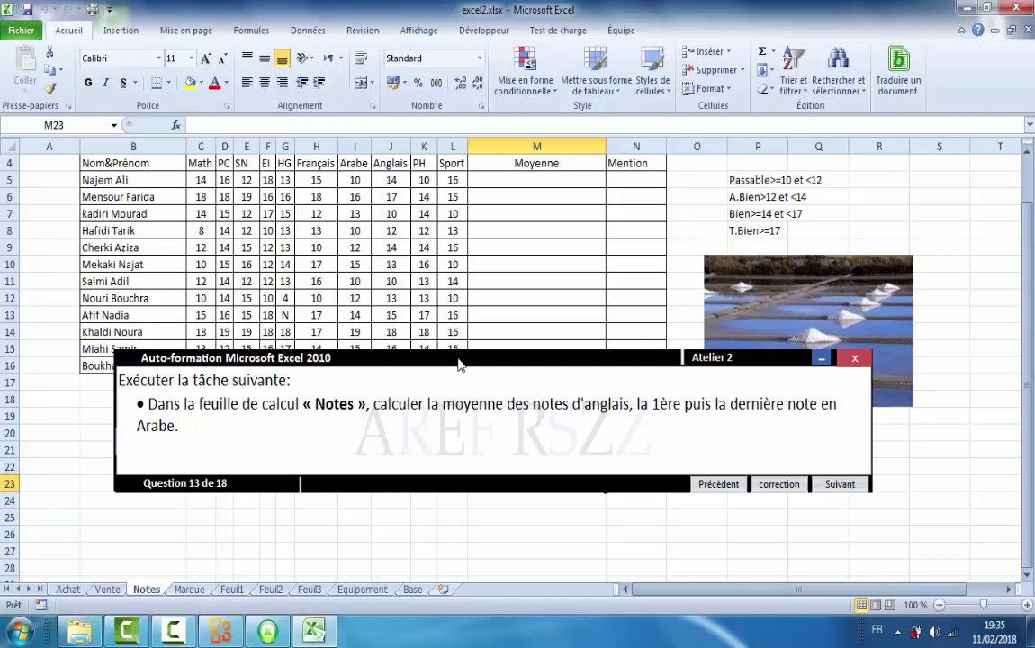
left_click_drag(458, 364, 453, 504)
scroll(527, 460, "up", 1)
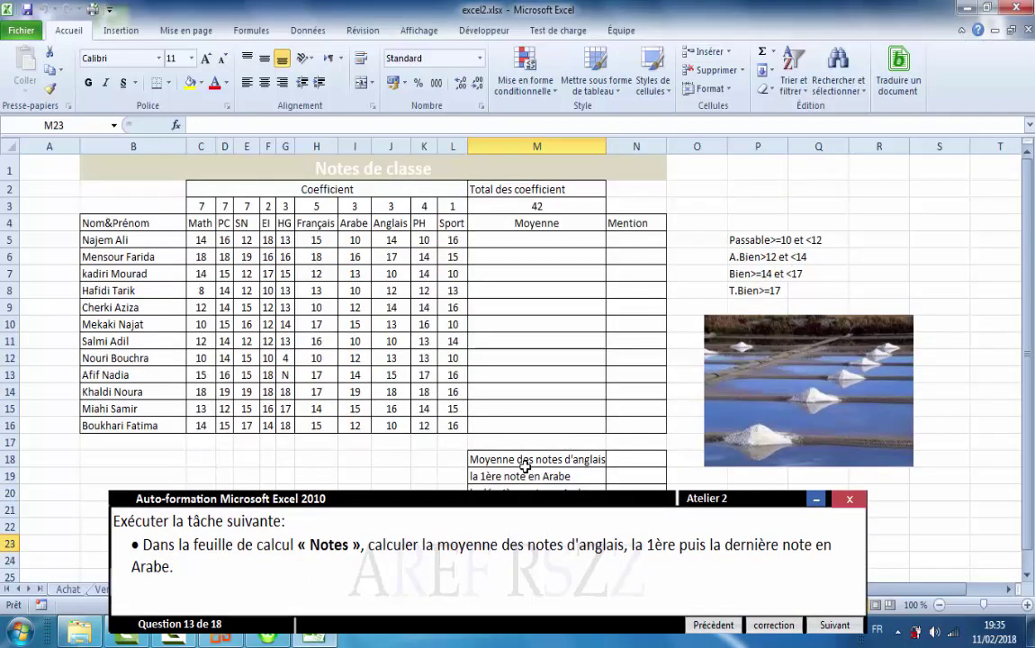
Step: Calculate the average of the Anglais grades in cell N18 with MOYENNE over J5:J16
left_click(617, 460)
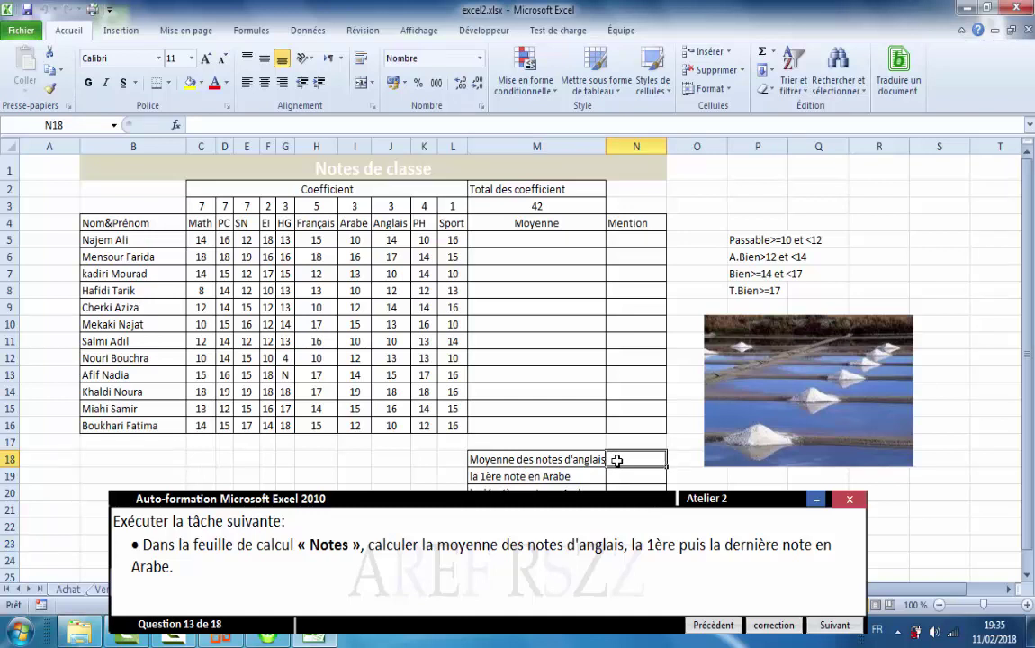
type("=")
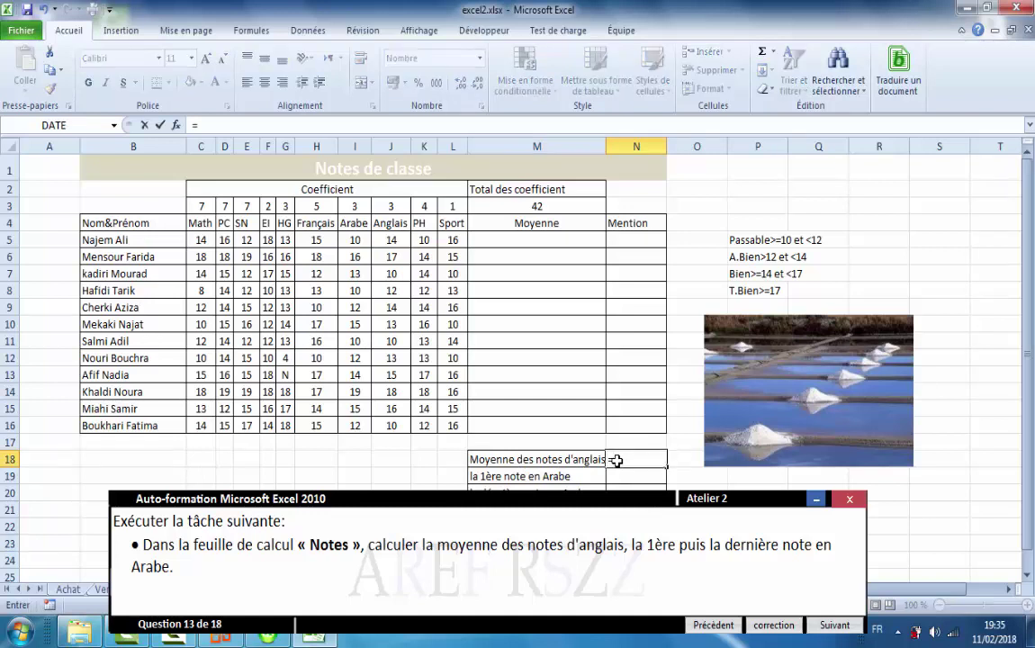
type("m")
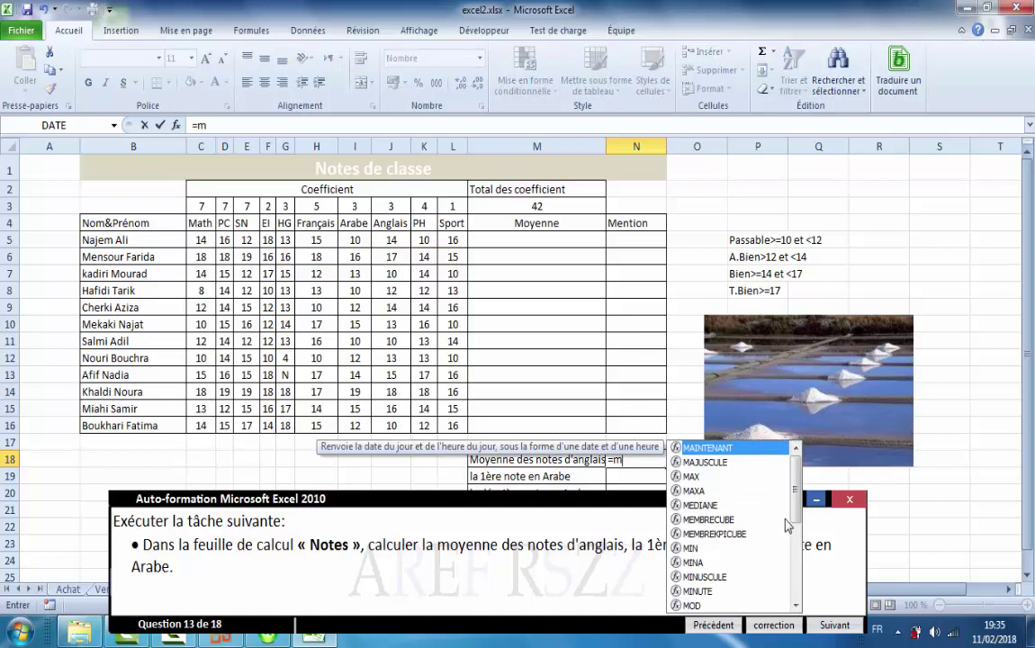
scroll(796, 535, "down", 3)
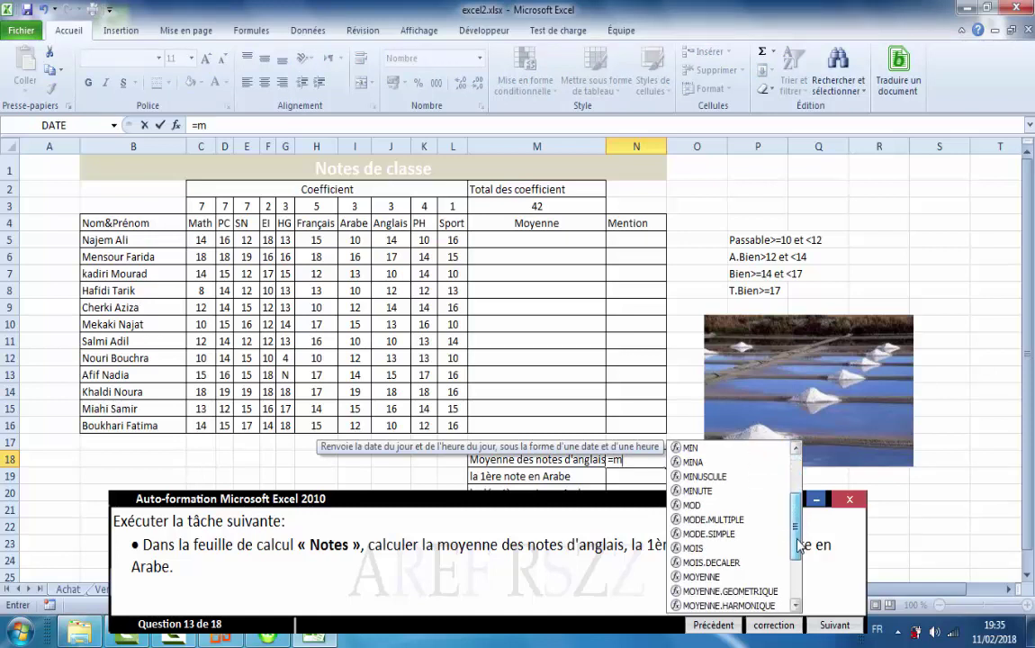
scroll(797, 544, "down", 1)
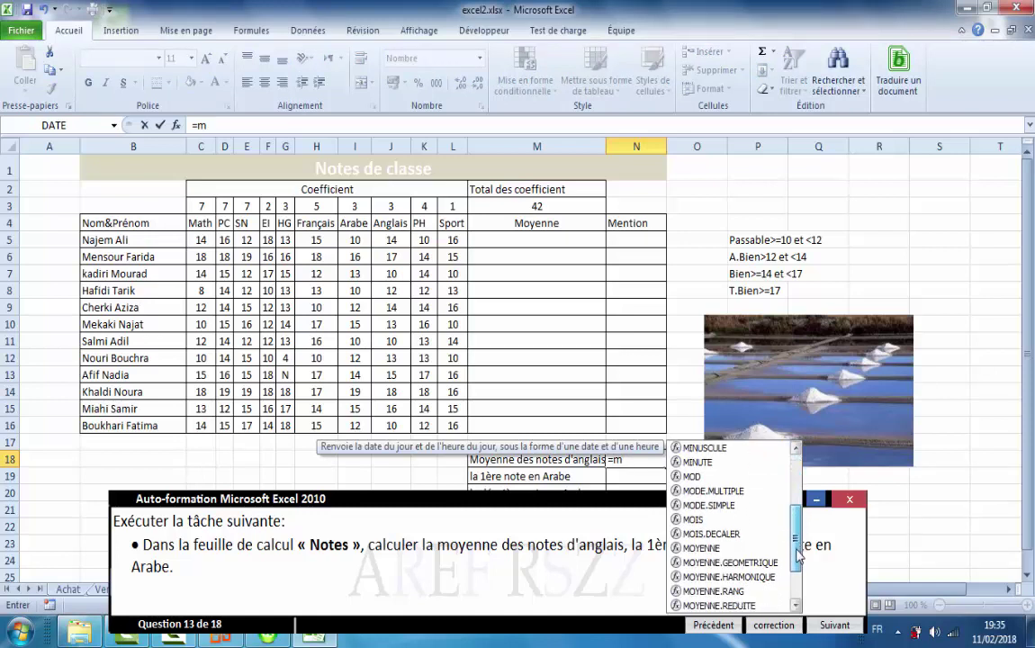
double_click(690, 548)
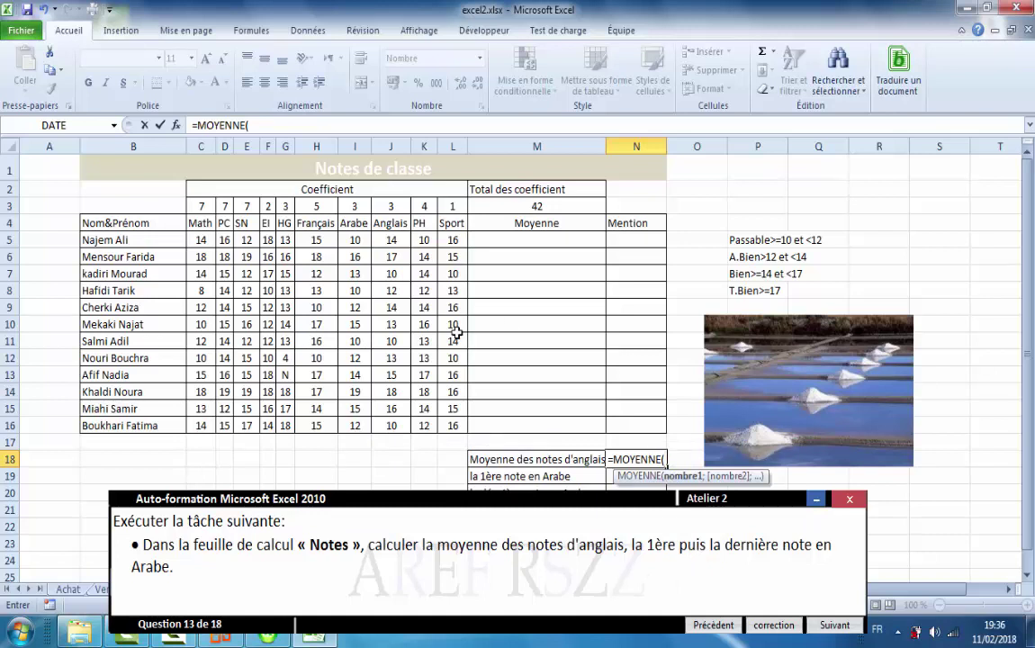
left_click_drag(388, 236, 388, 420)
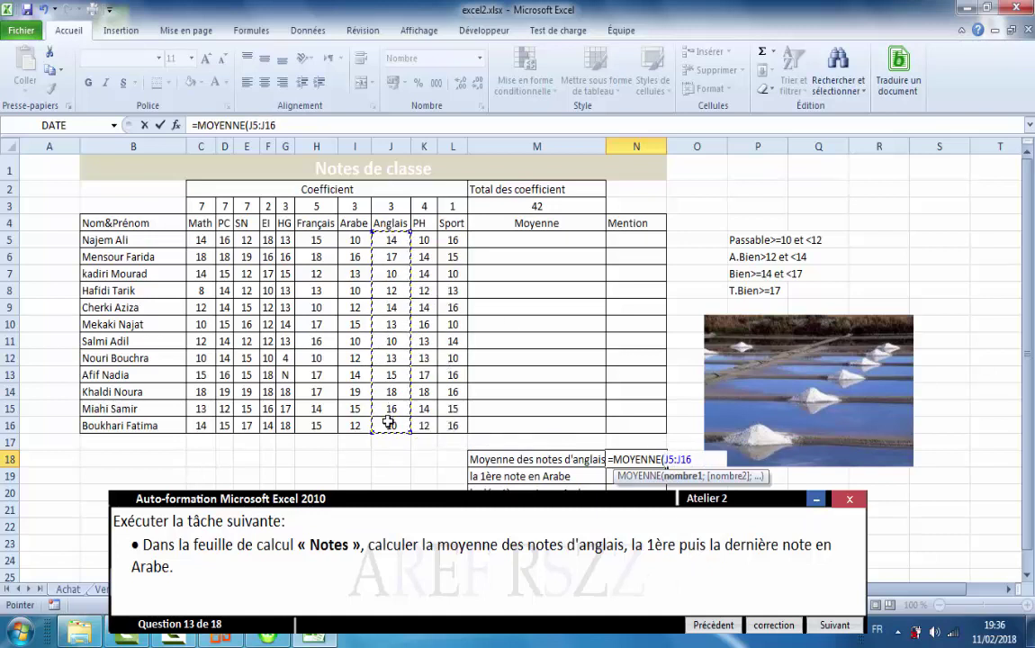
key("Return")
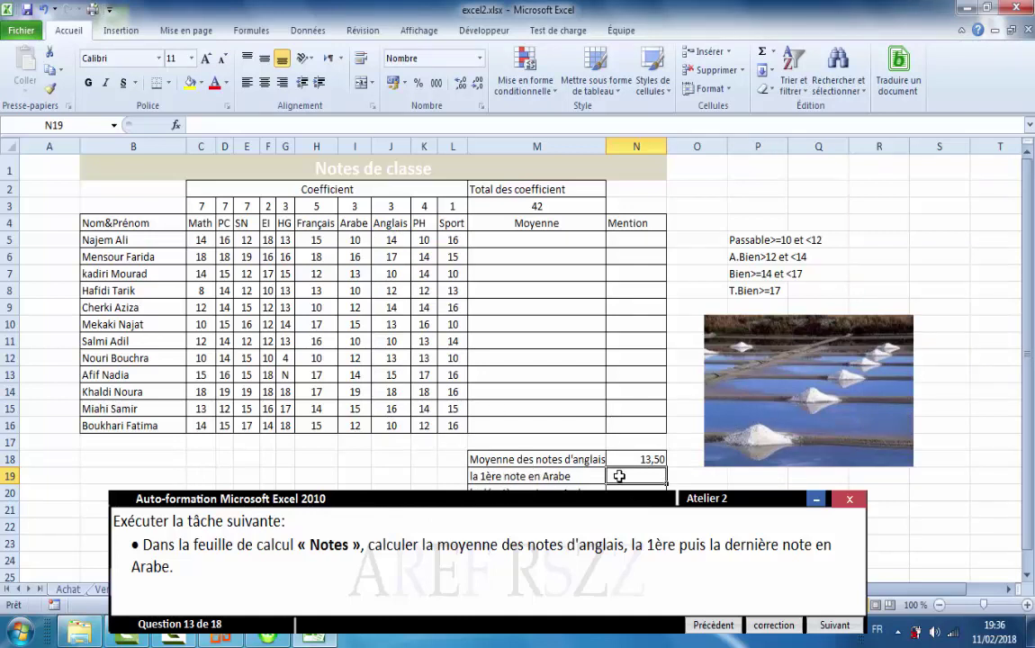
Step: Calculate the highest Arabe grade in cell N19 with MAX over I5:I16
type("=")
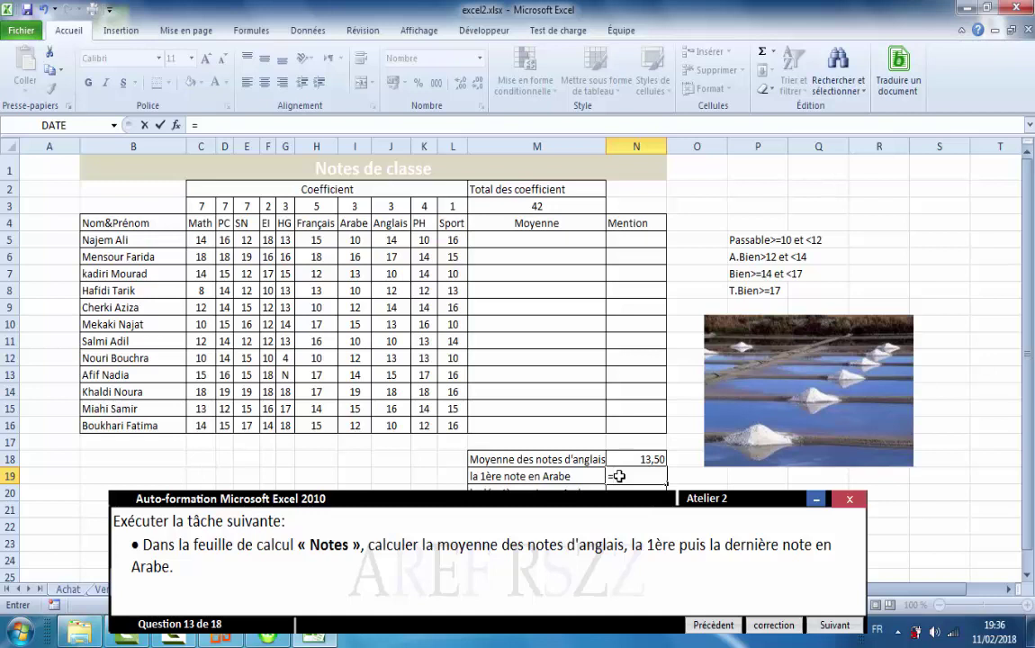
type("m")
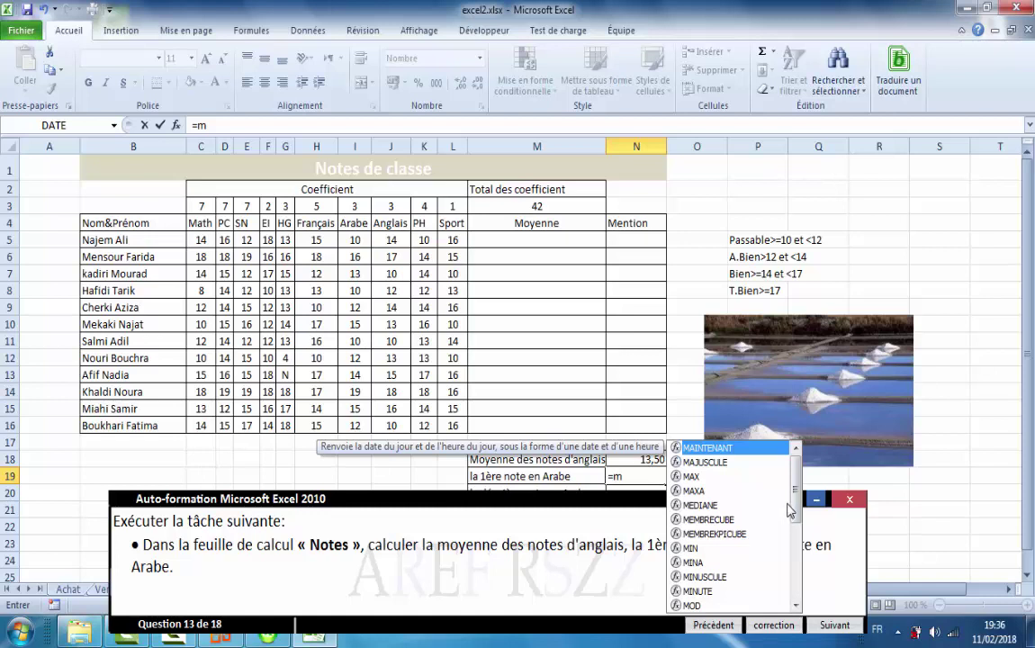
left_click(698, 477)
double_click(698, 477)
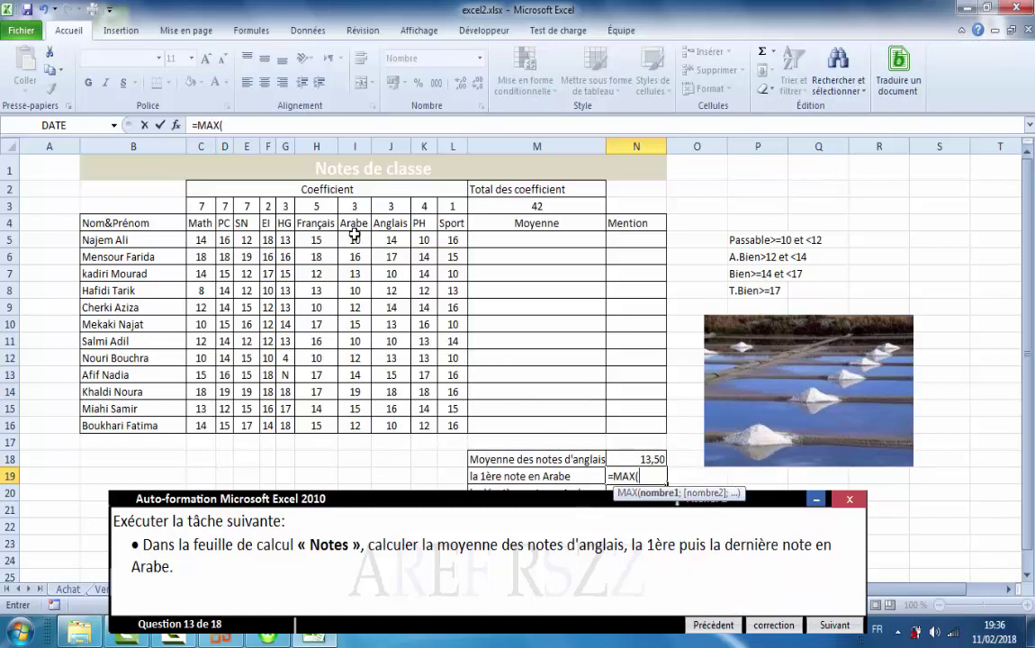
left_click_drag(354, 240, 351, 423)
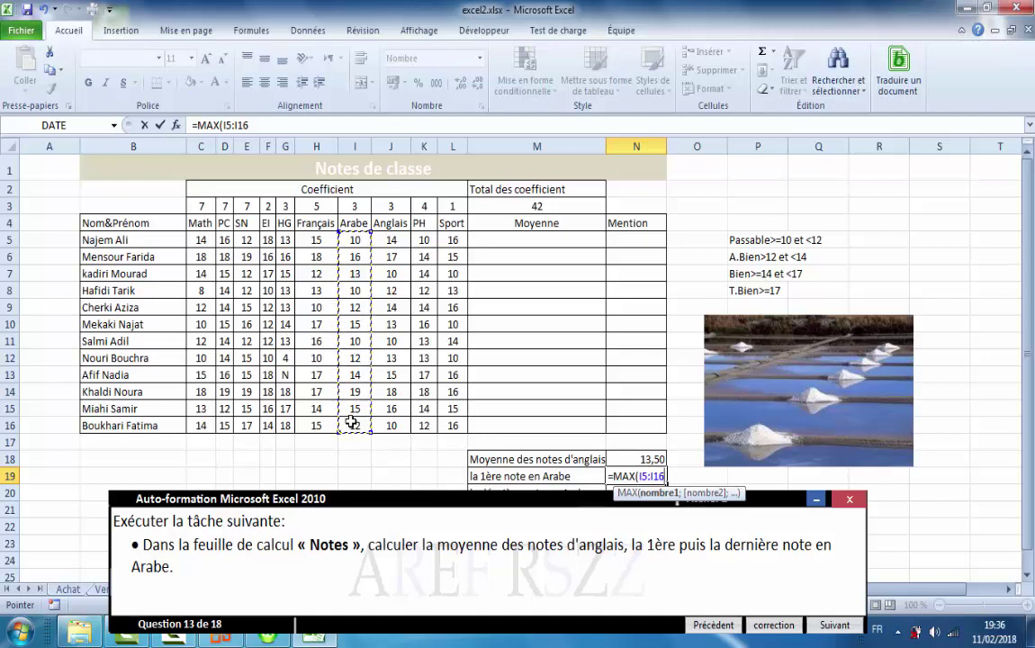
key("Return")
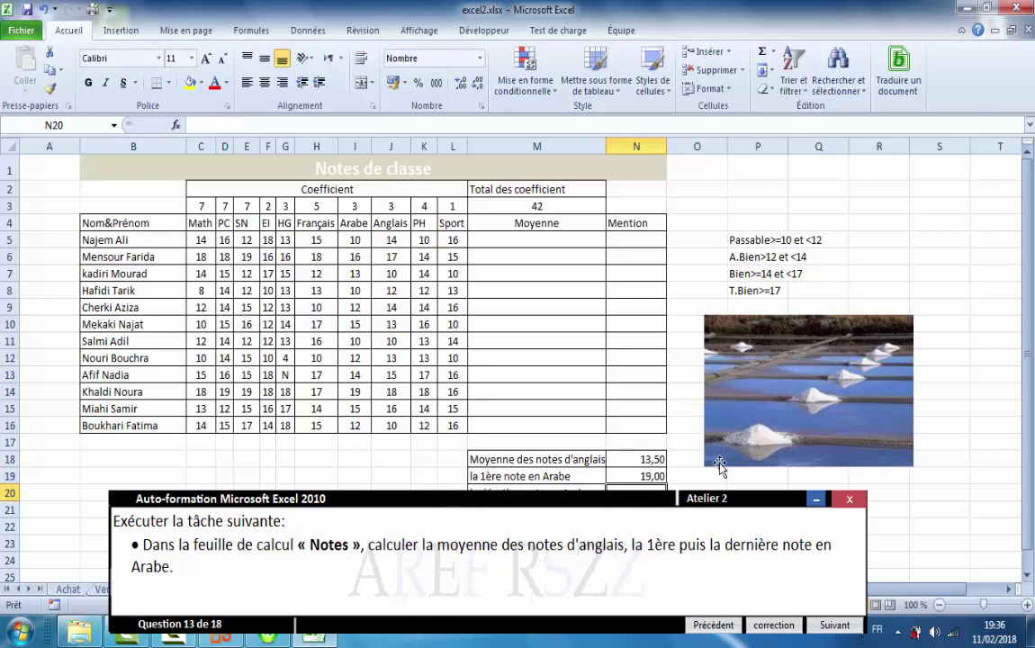
Step: Calculate the lowest Arabe grade in cell N20 with MIN over I5:I16
left_click_drag(1031, 363, 1030, 370)
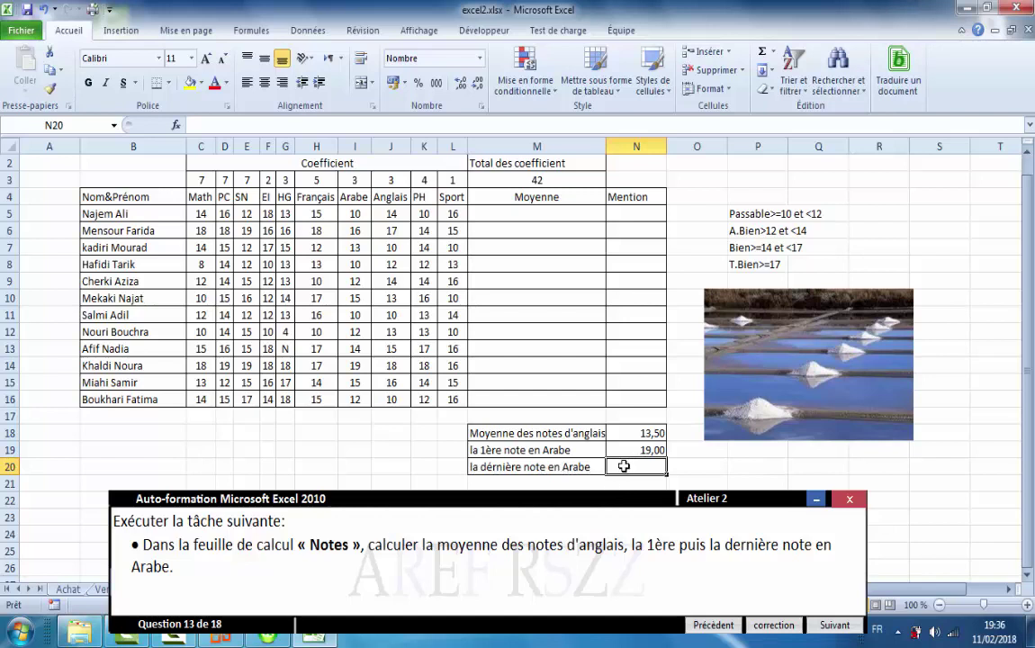
type("=")
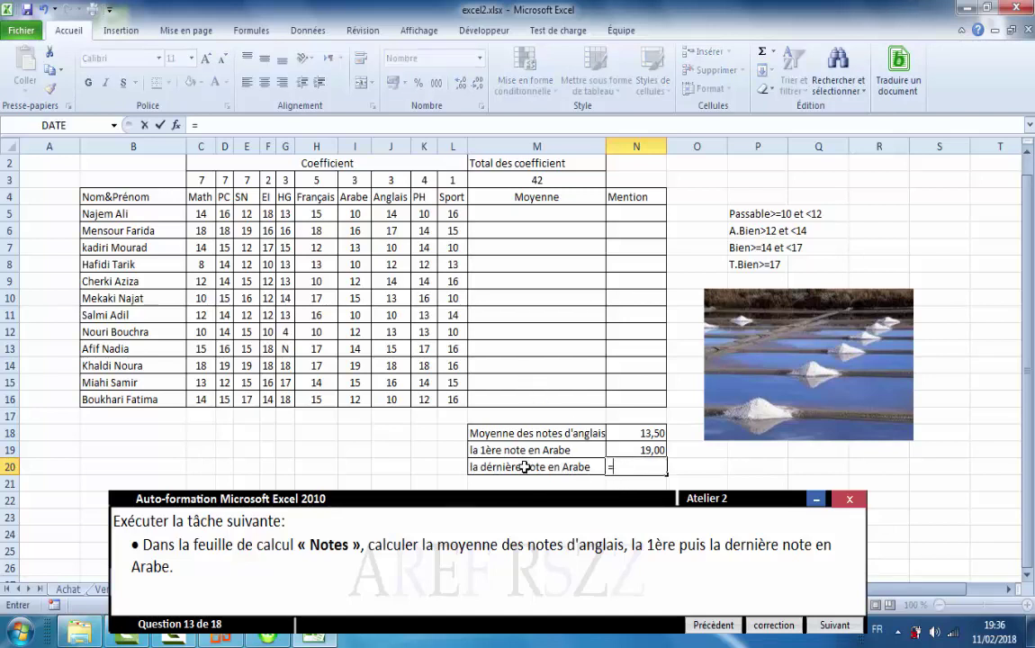
type("m")
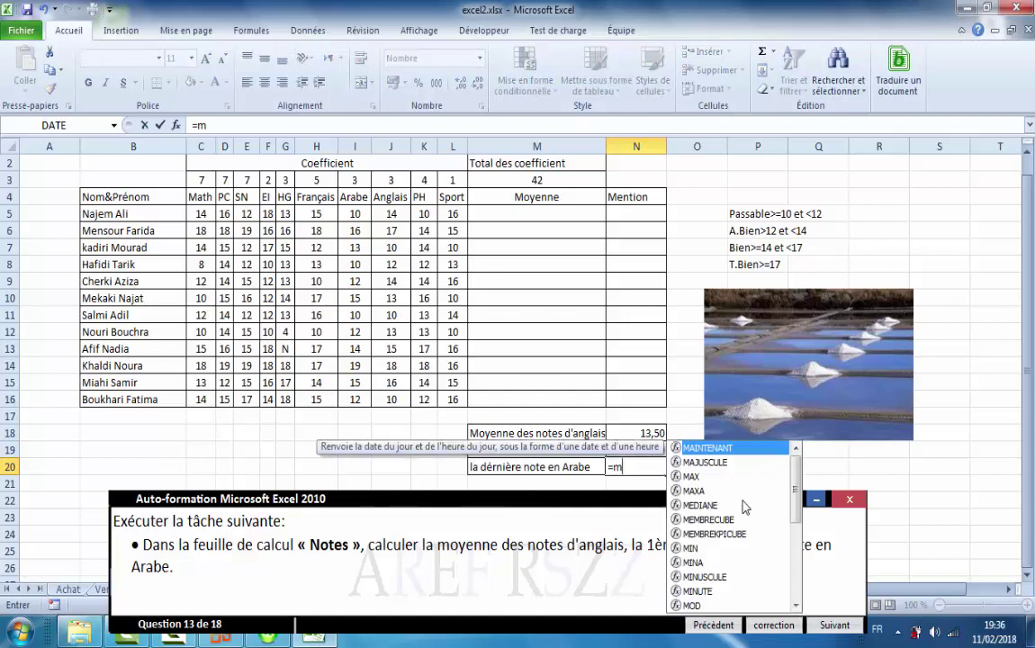
double_click(689, 548)
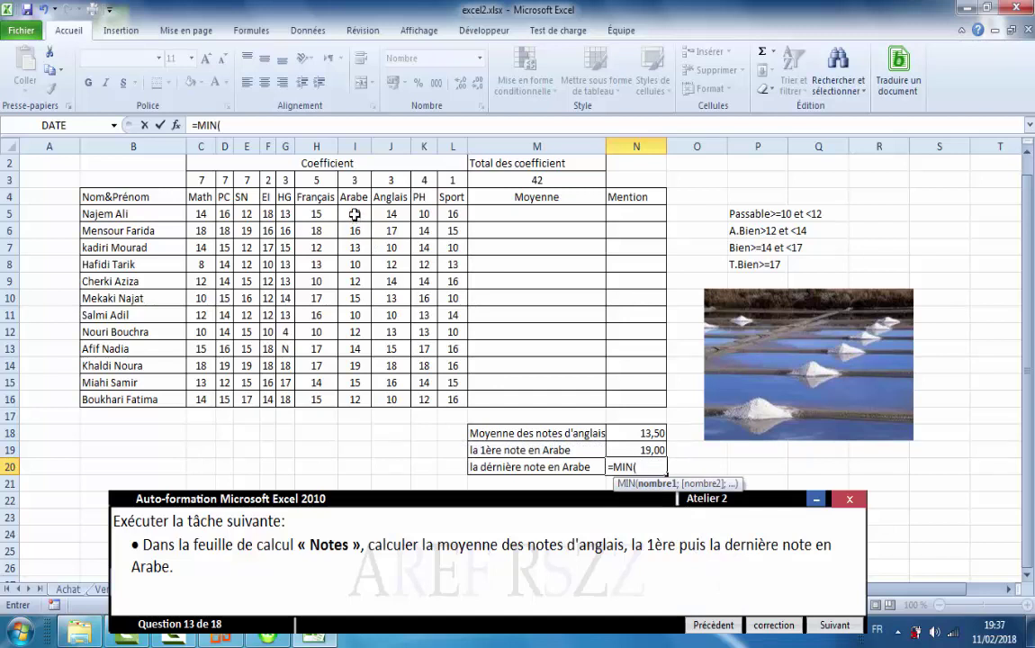
left_click_drag(355, 215, 352, 397)
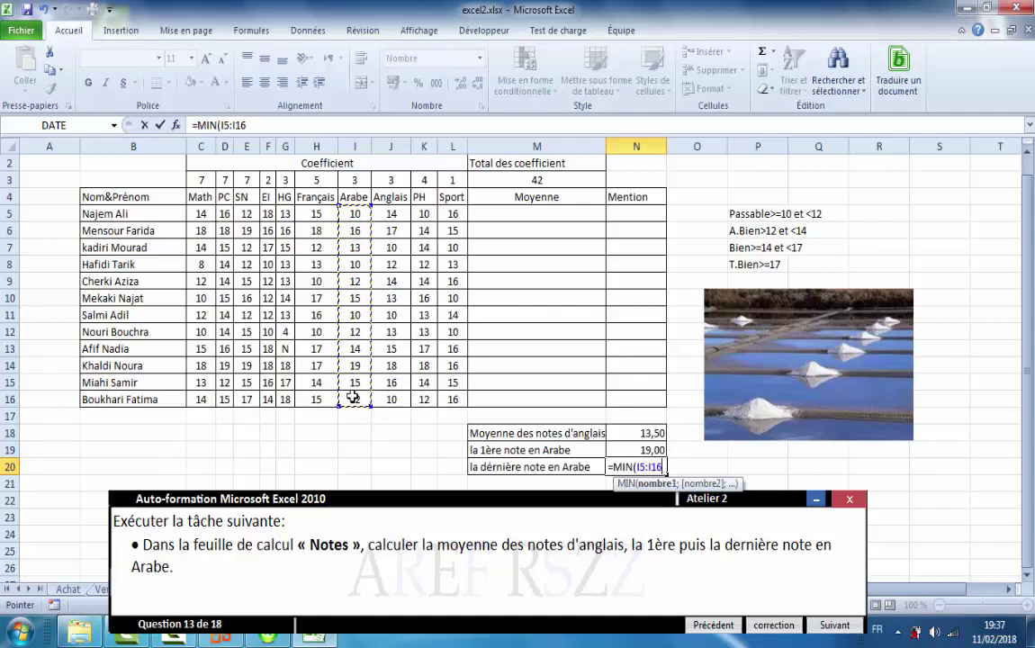
key("Return")
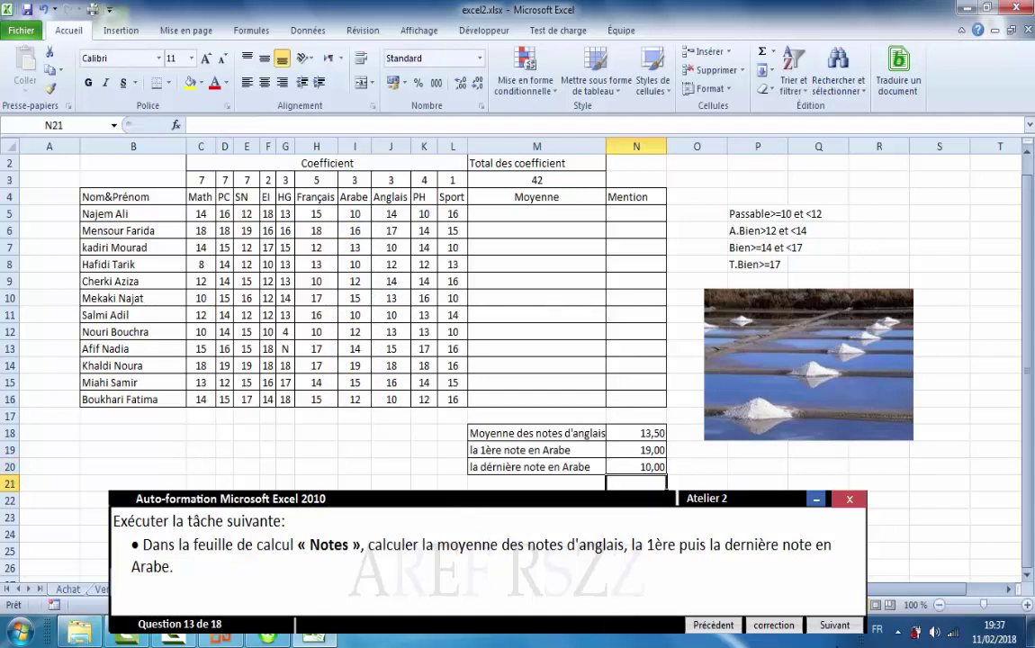
Step: Go to question 14 of the training and display the Marque sheet
left_click(835, 629)
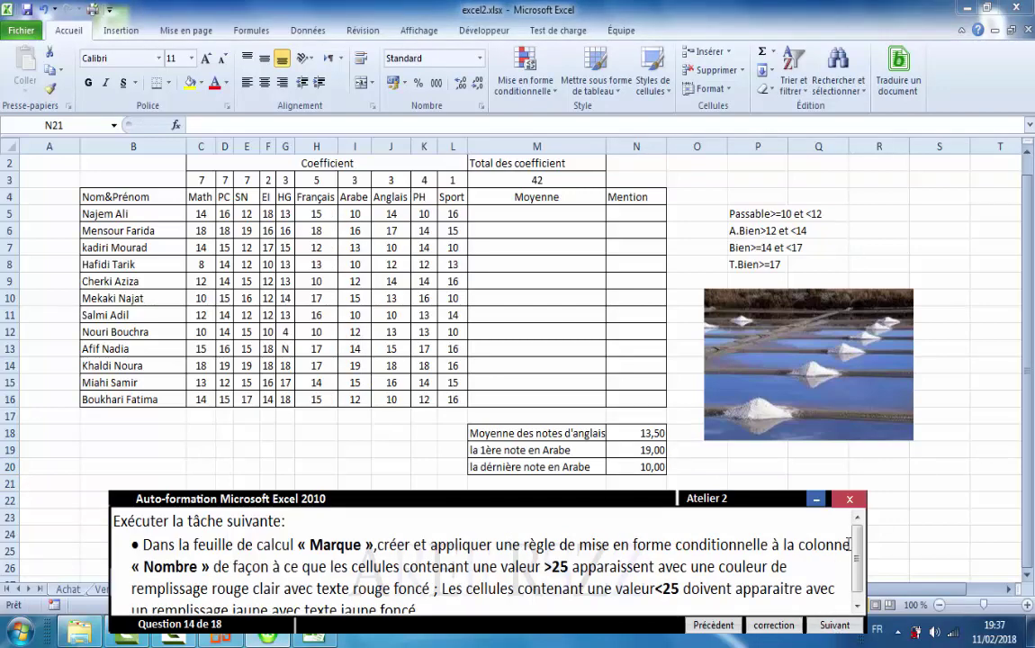
left_click_drag(752, 505, 779, 284)
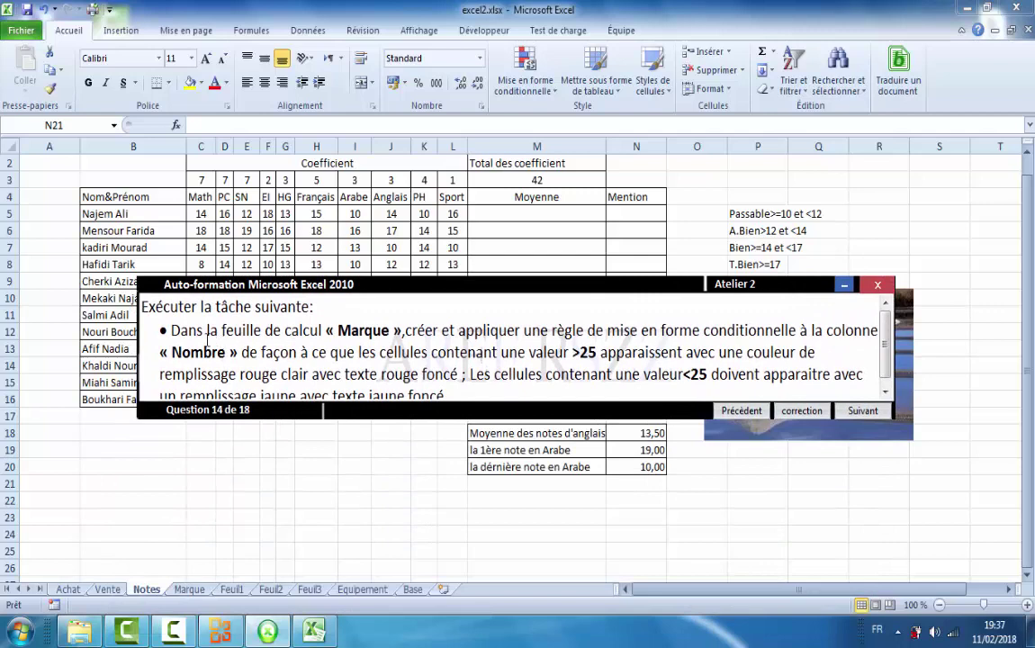
double_click(144, 340)
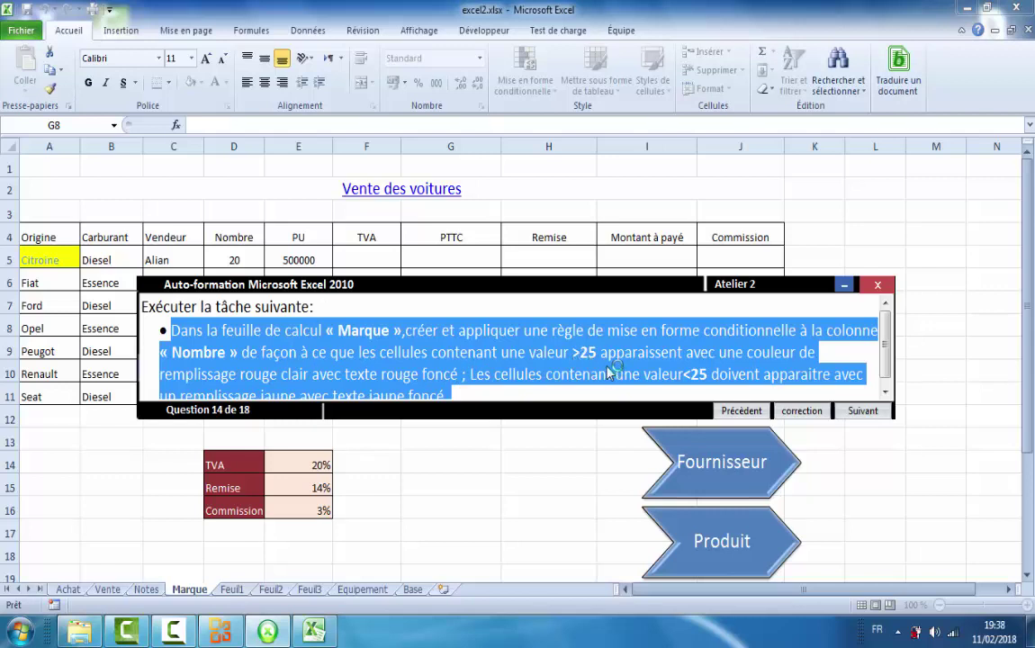
left_click(556, 364)
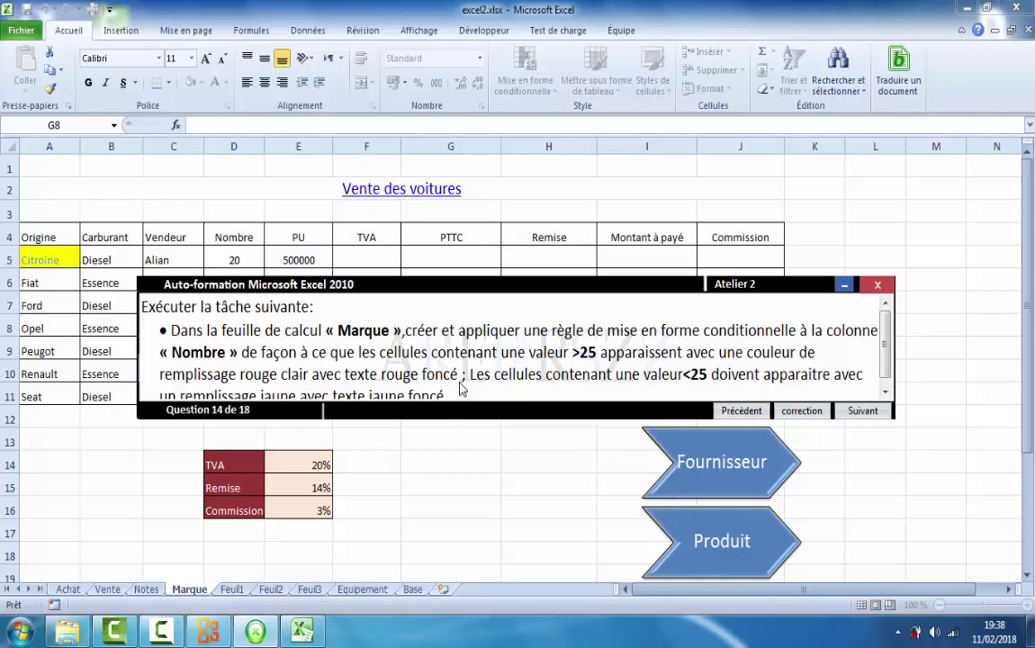
Step: Highlight Nombre values D5:D11 greater than 25 on the Marque sheet with Remplissage rouge clair avec texte rouge foncé
left_click_drag(232, 260, 218, 389)
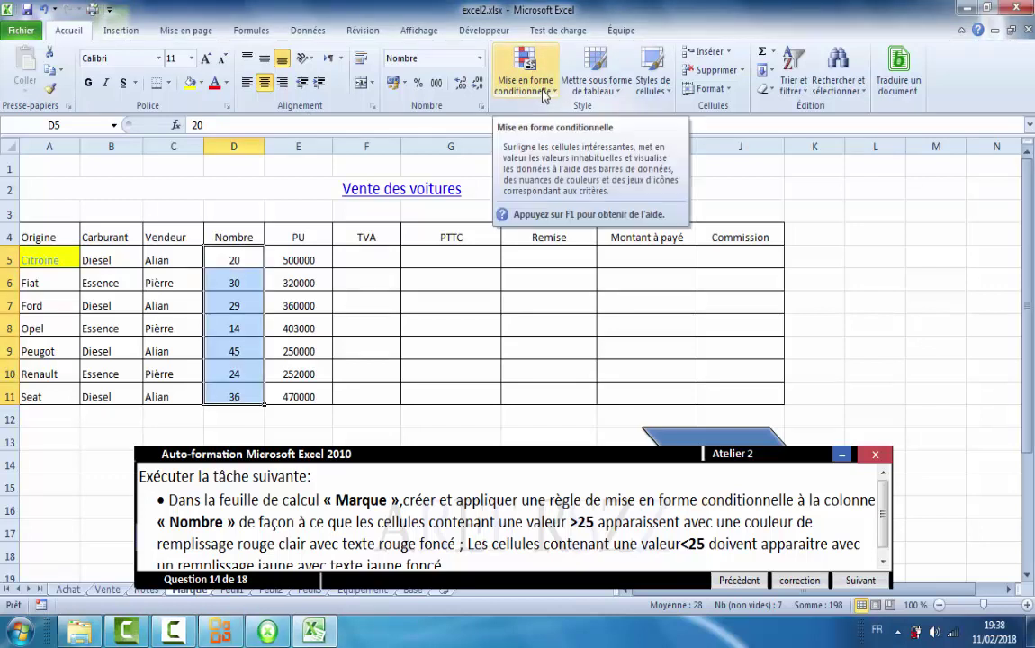
left_click(553, 94)
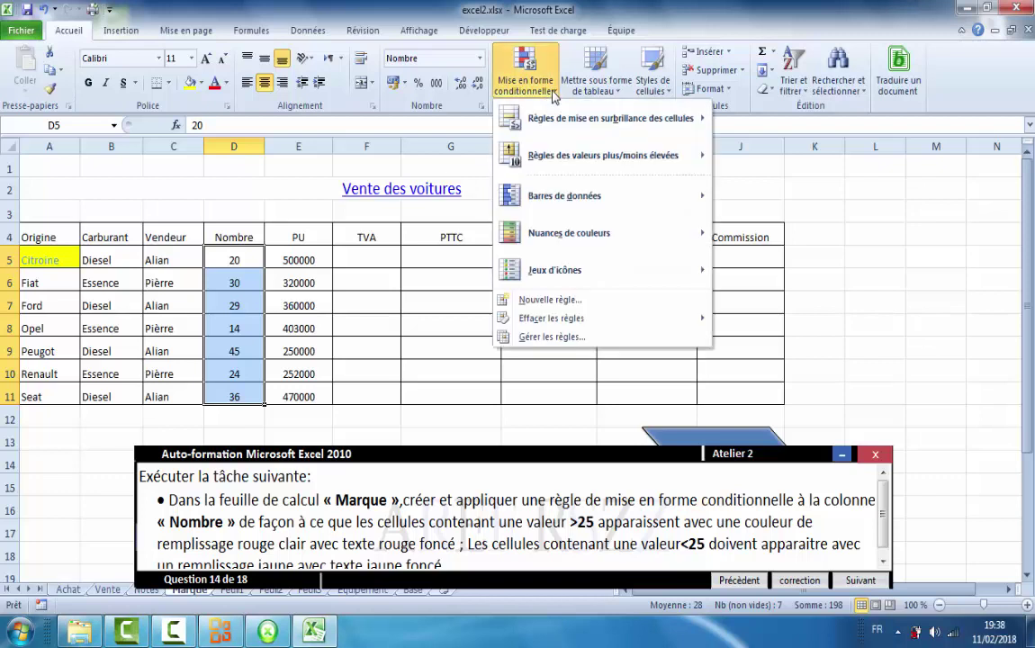
mouse_move(550, 122)
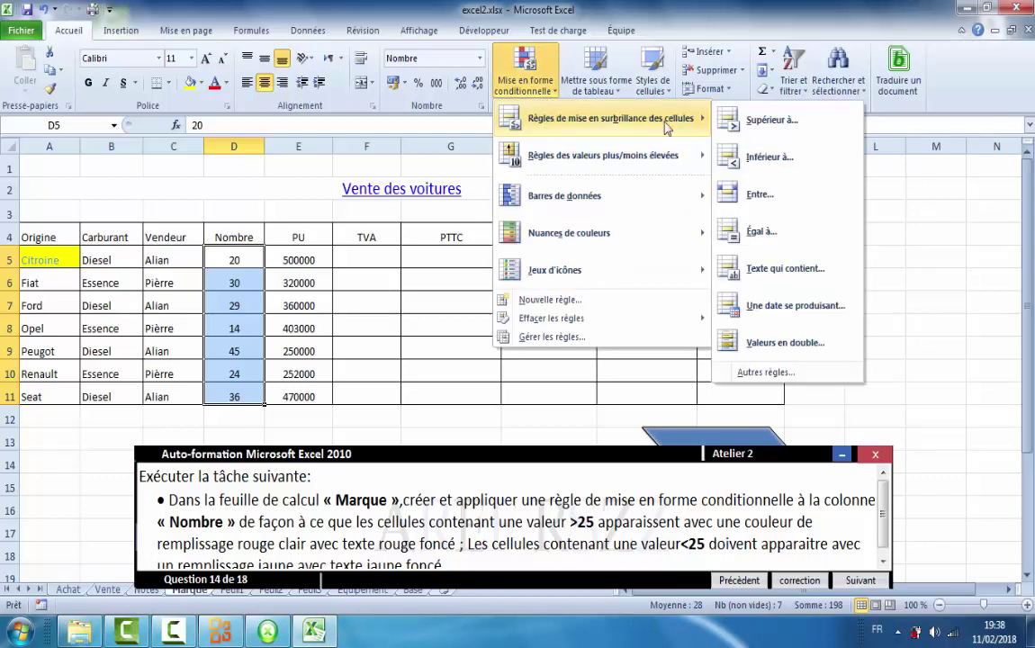
left_click(772, 125)
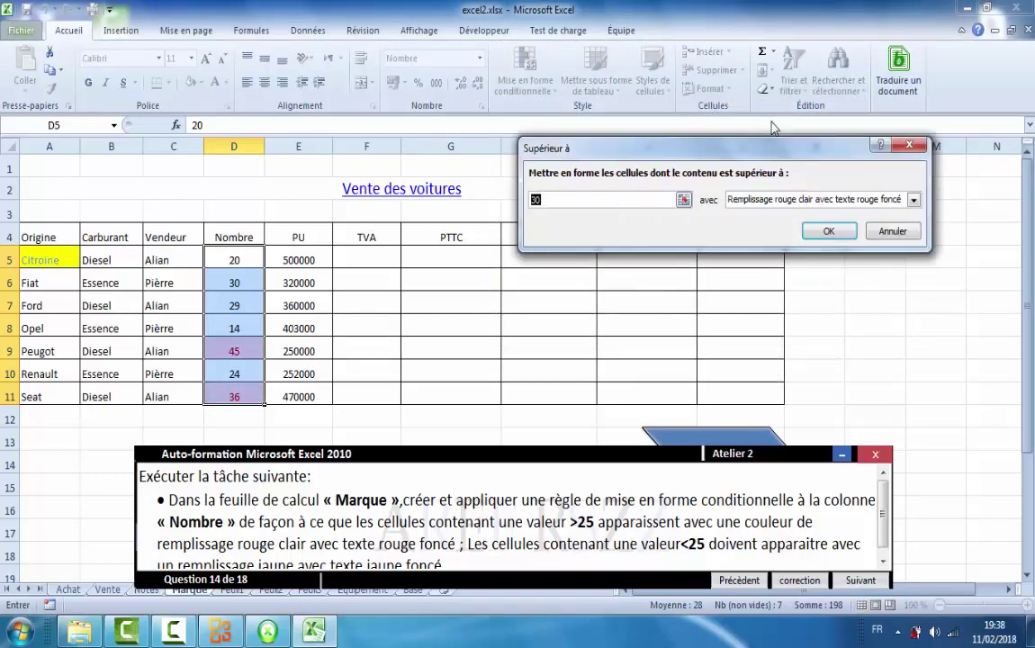
type("25")
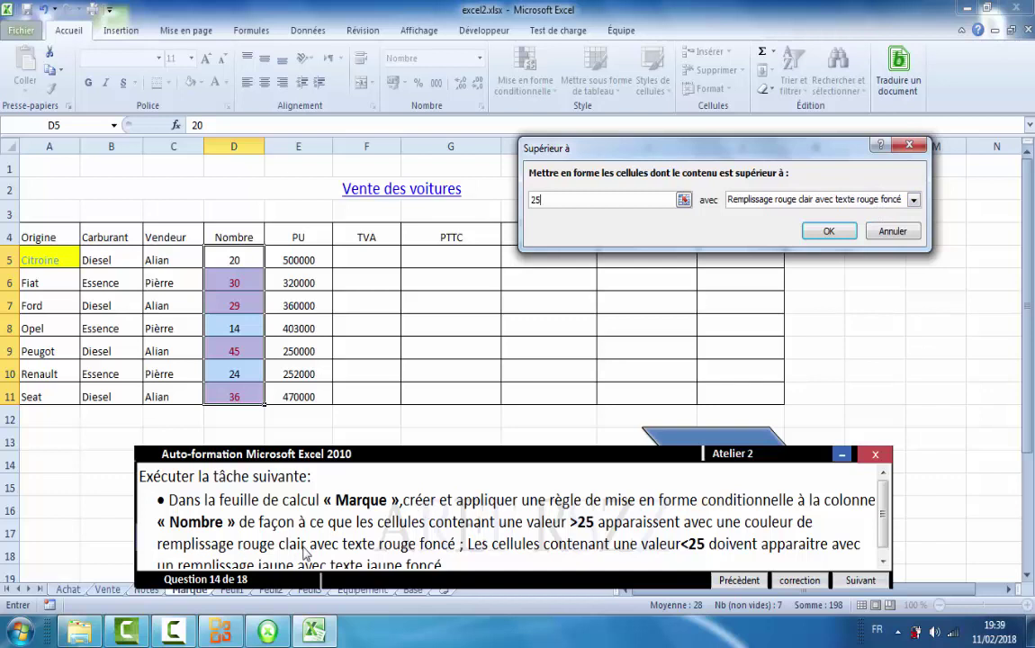
left_click(823, 233)
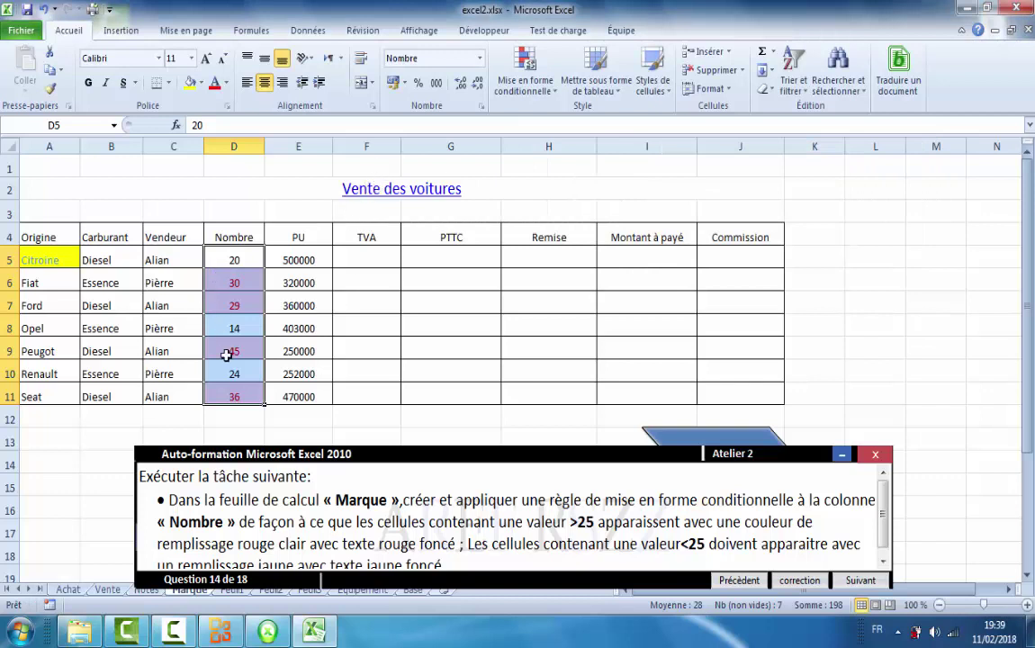
Step: Highlight Nombre values D5:D11 less than 25 on the Marque sheet with Remplissage jaune avec texte jaune foncé
left_click(556, 97)
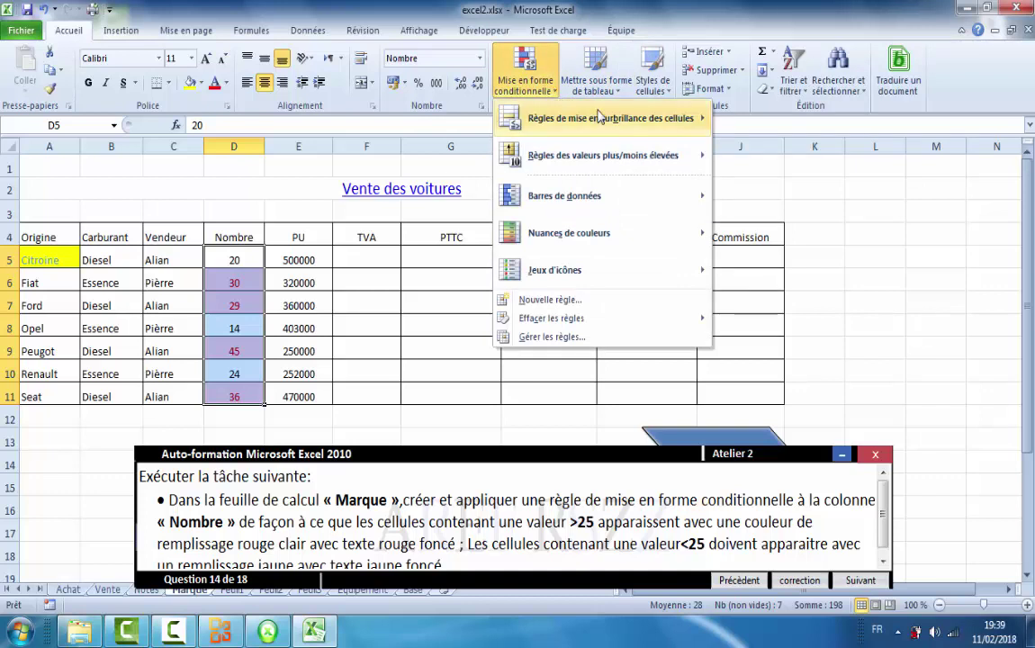
mouse_move(603, 121)
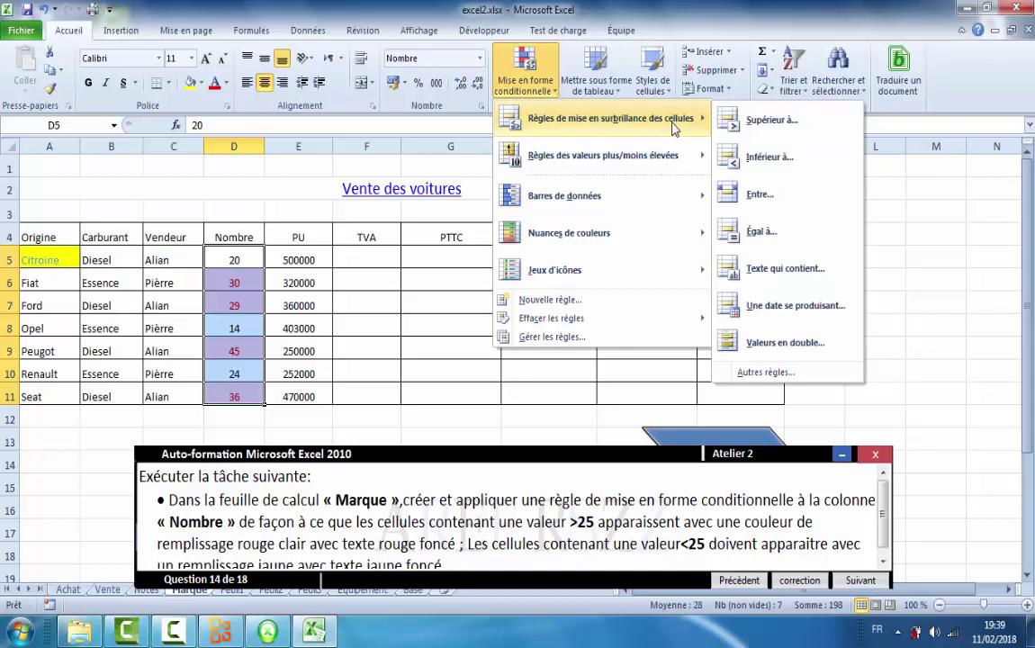
left_click(773, 158)
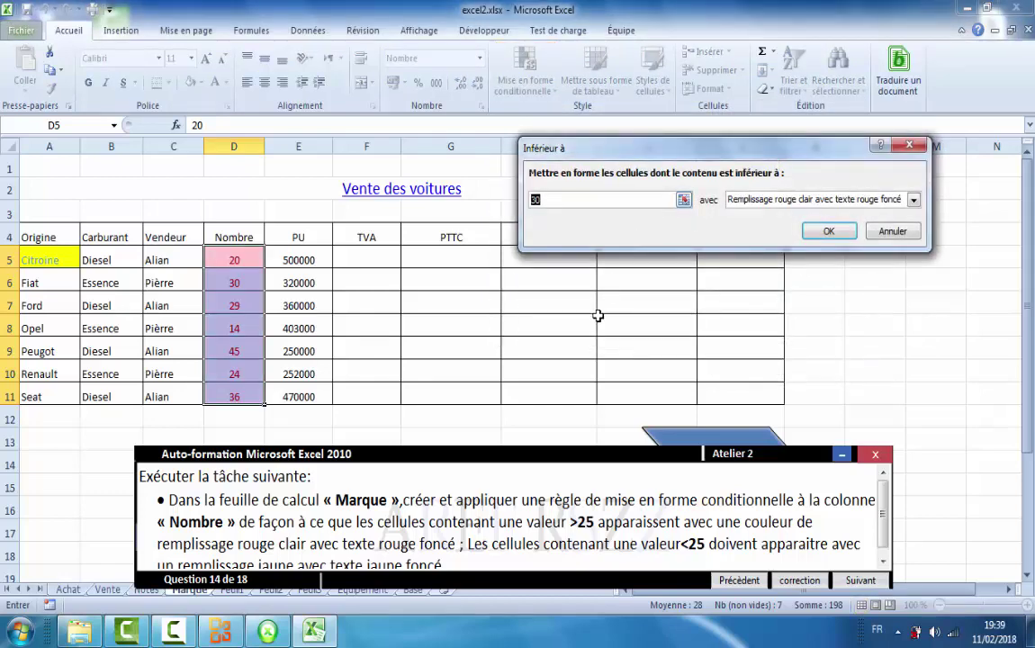
type("25")
left_click(885, 510)
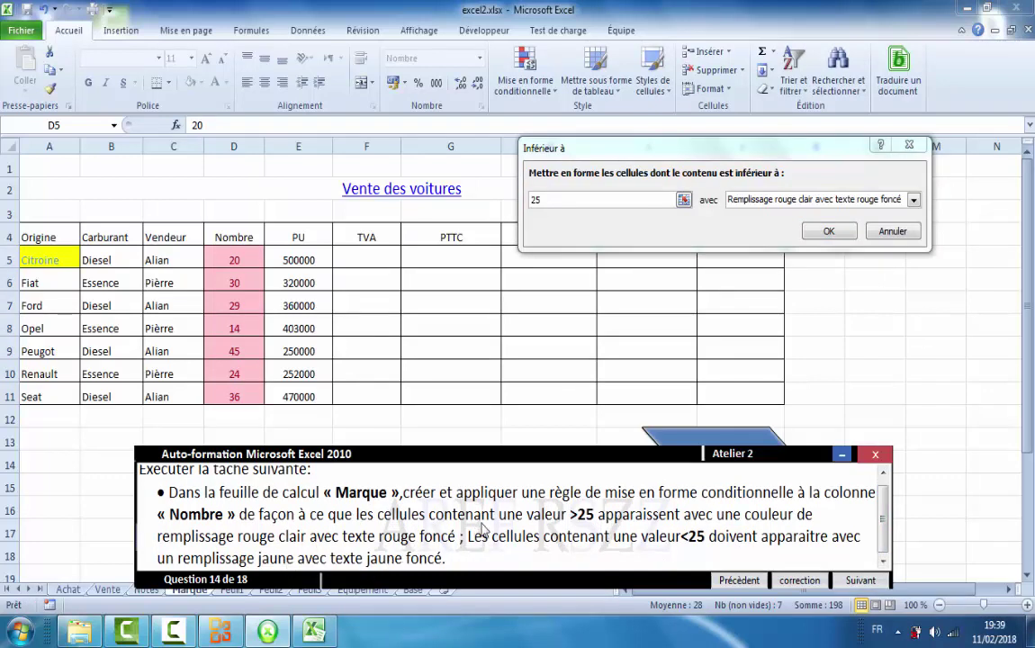
left_click(914, 200)
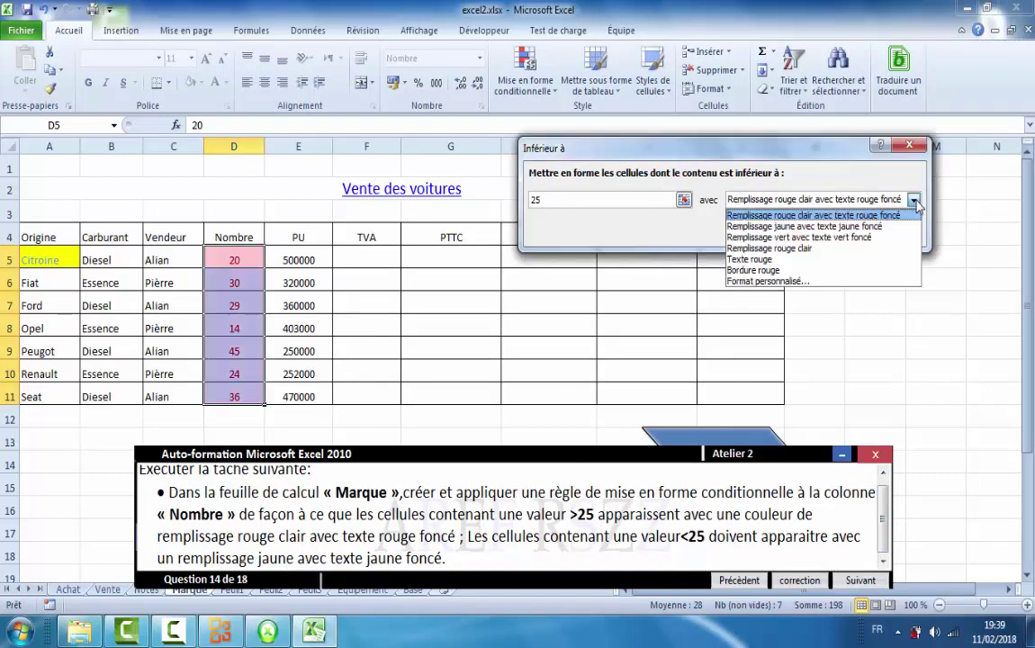
left_click(816, 226)
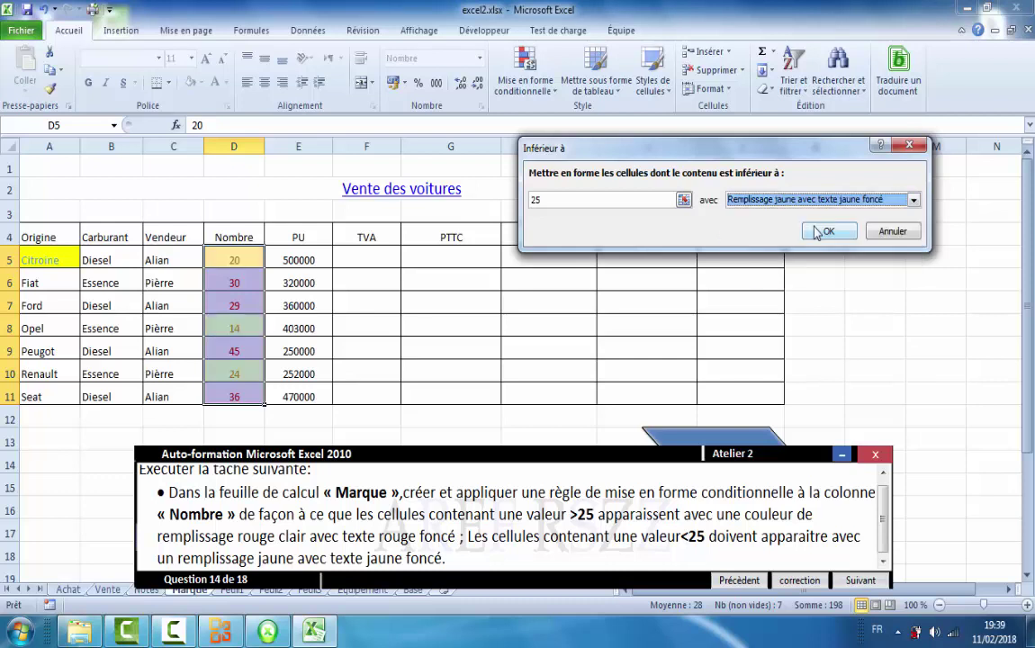
left_click(818, 231)
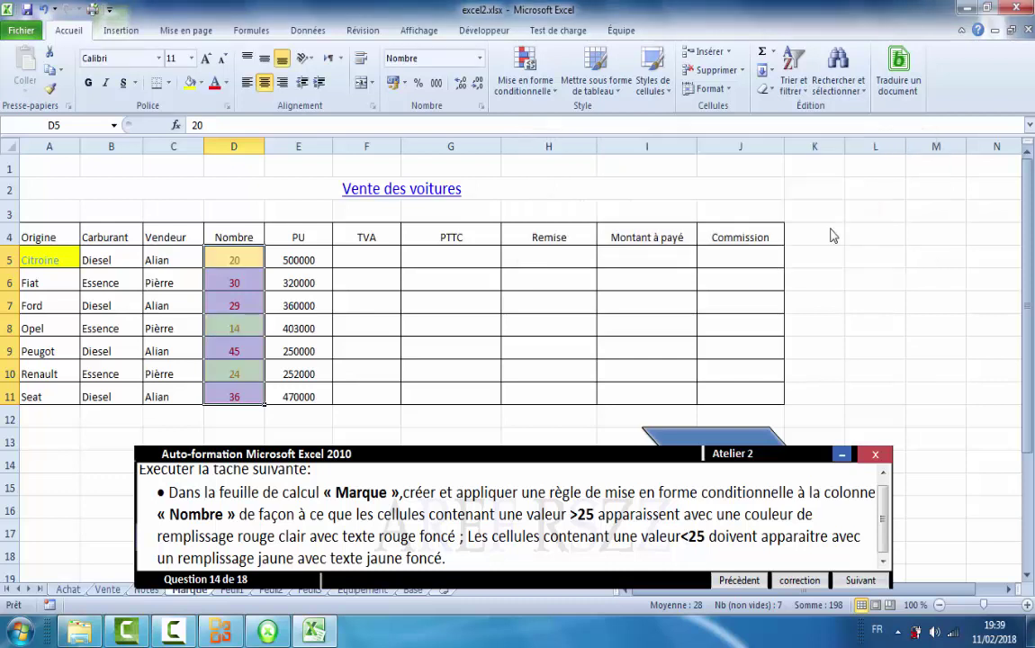
left_click(606, 412)
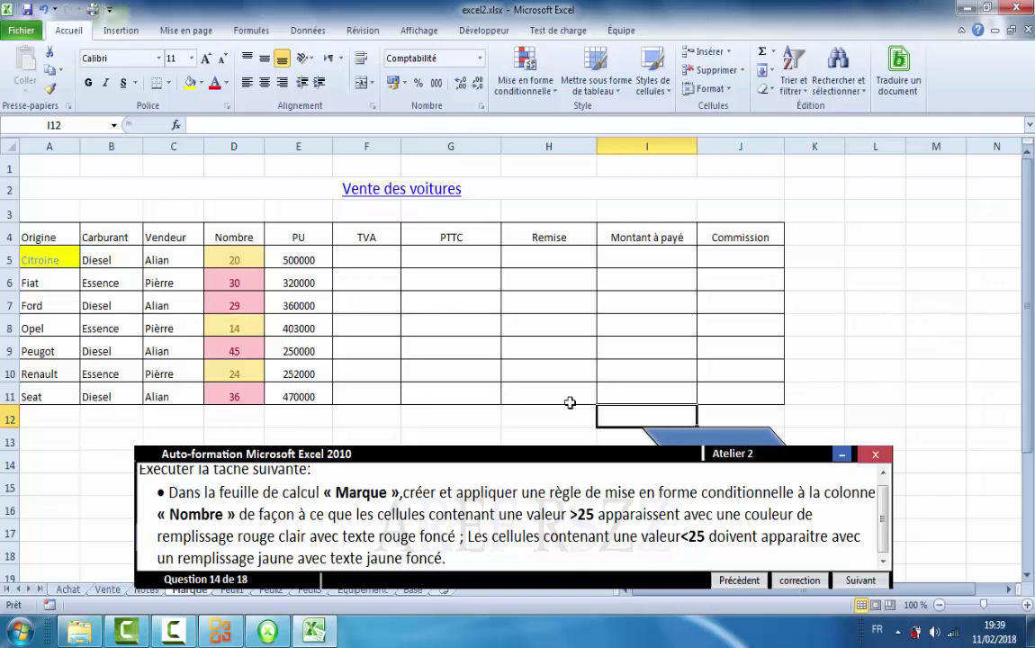
Step: Go to question 15 of the training and display the Feuil2 sheet
left_click(861, 581)
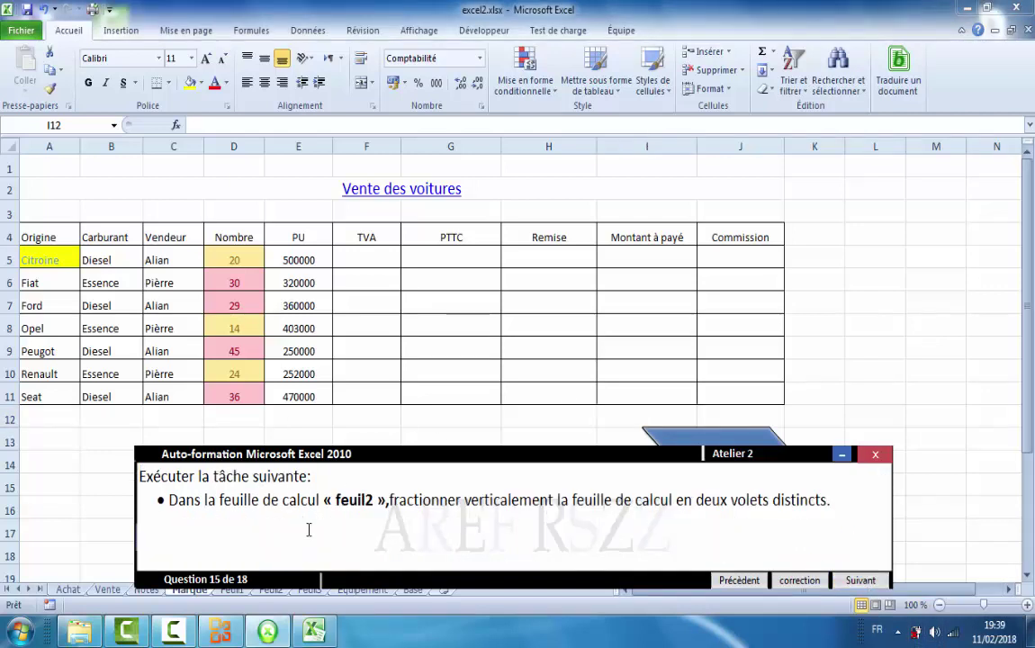
triple_click(138, 509)
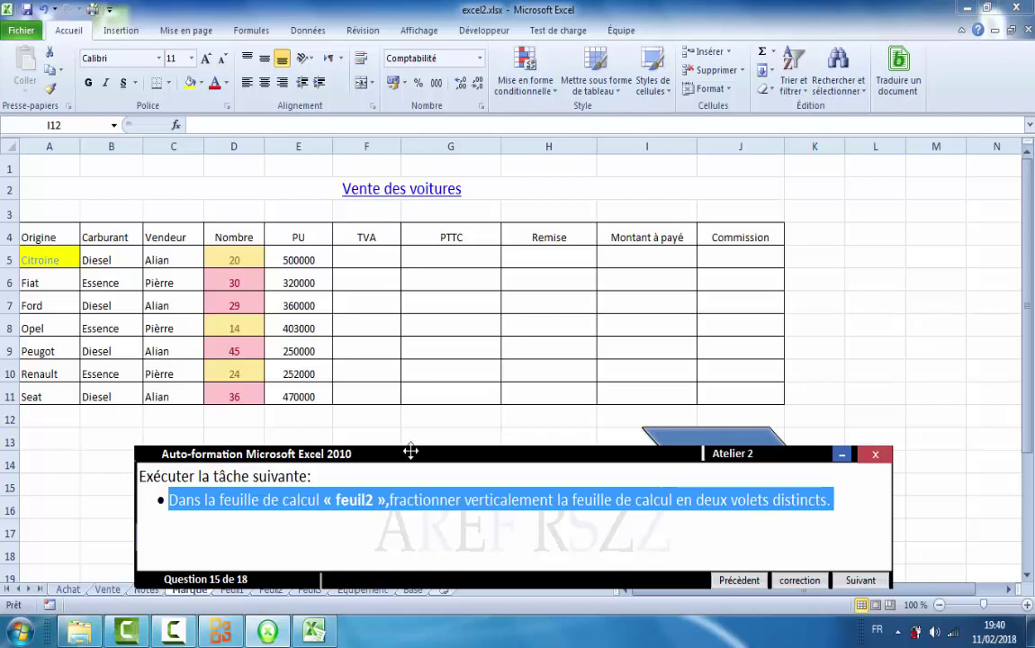
left_click_drag(411, 452, 409, 409)
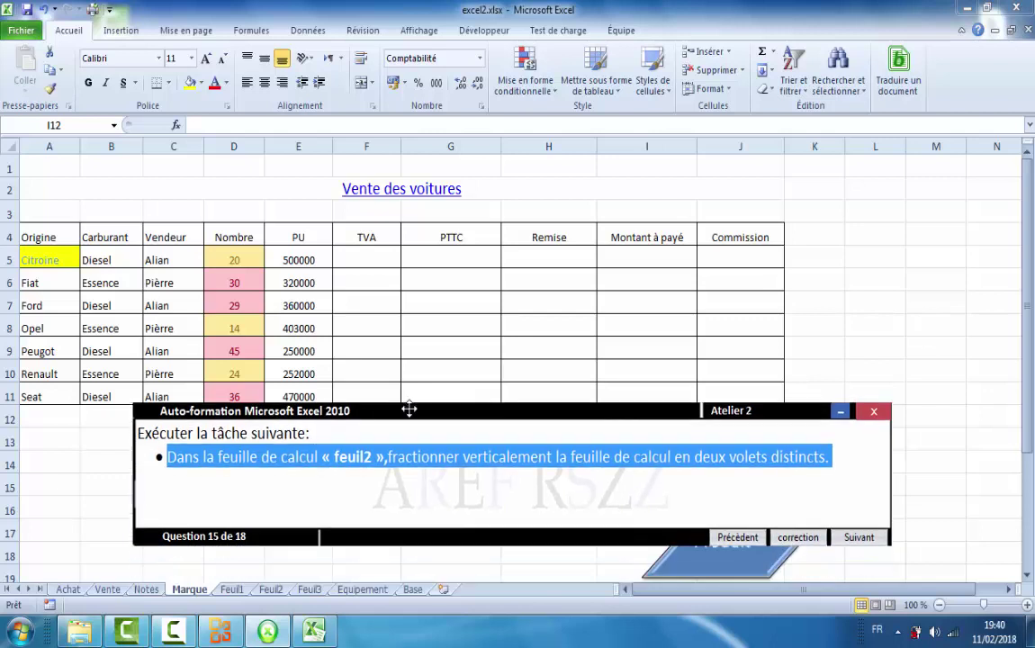
left_click(272, 589)
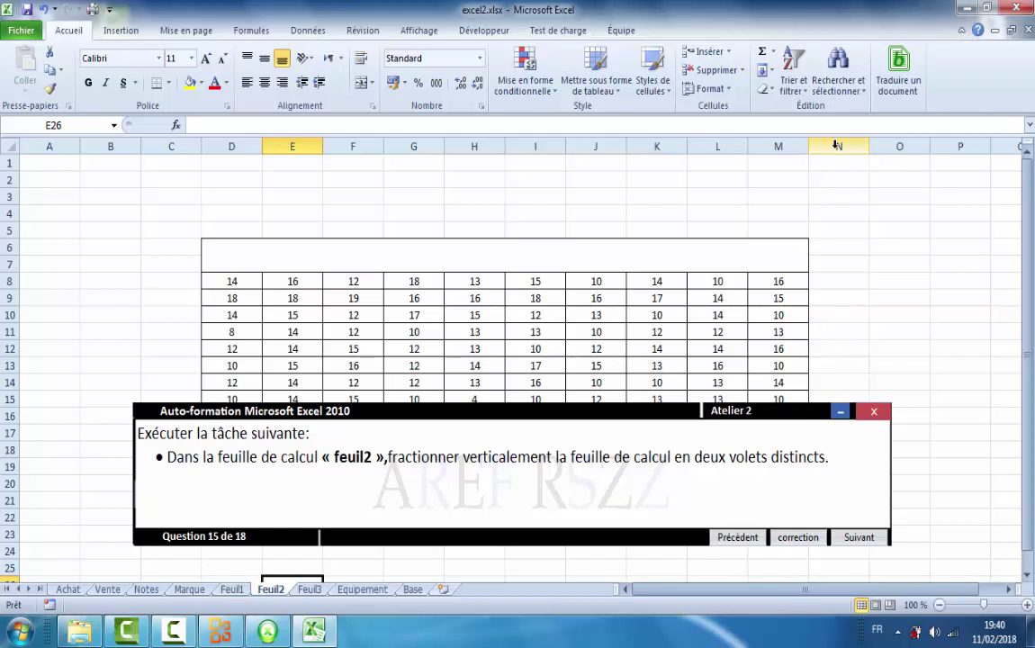
Step: Split the Feuil2 sheet vertically into two panes just before column O and scroll each pane separately
left_click(882, 145)
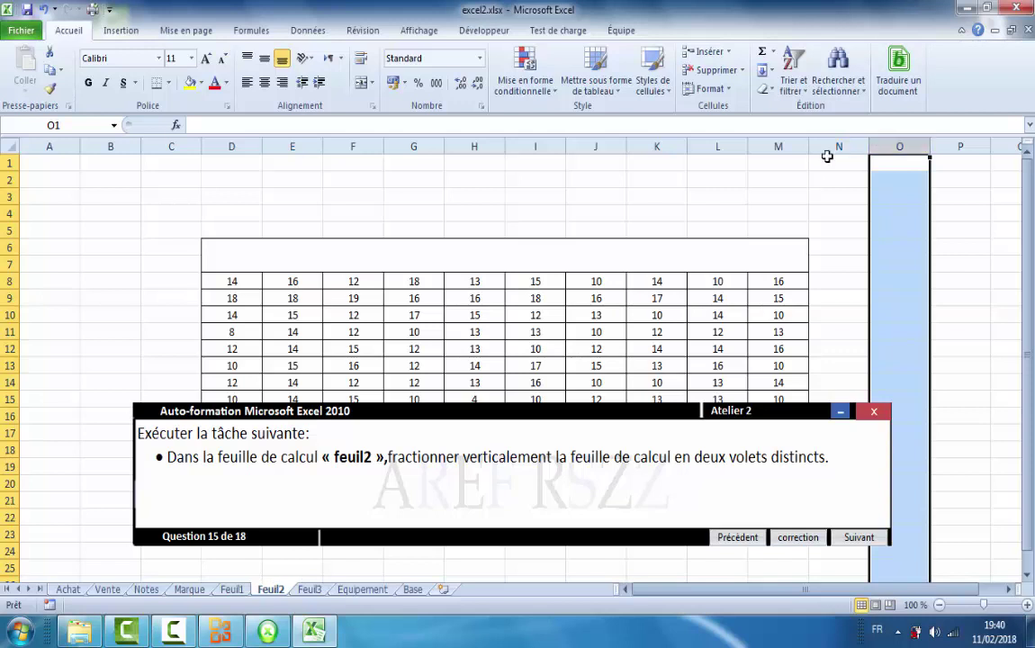
left_click(417, 32)
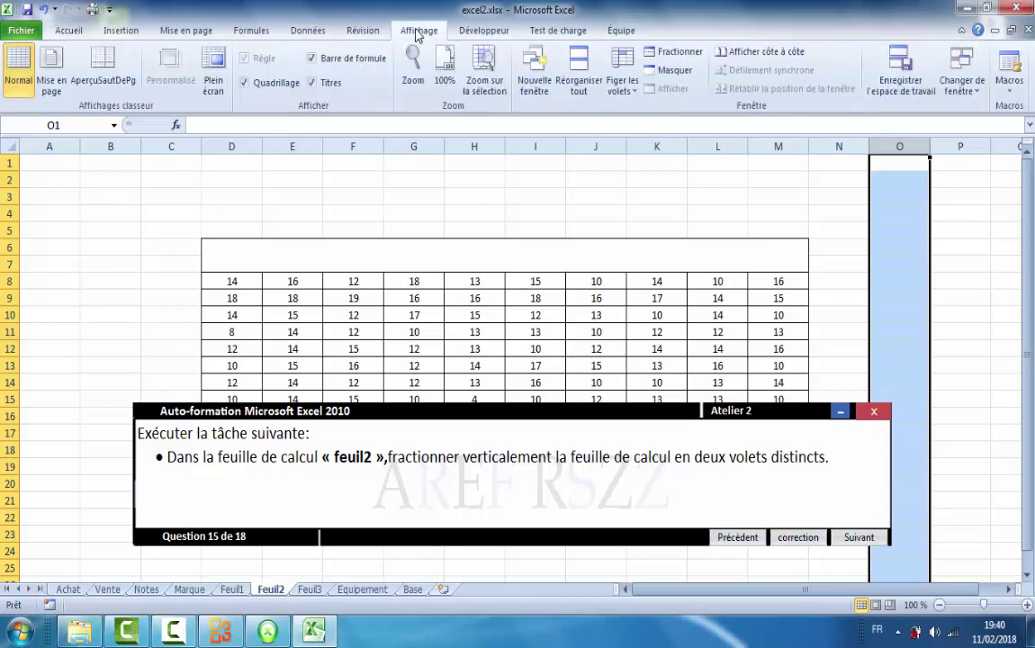
left_click(678, 54)
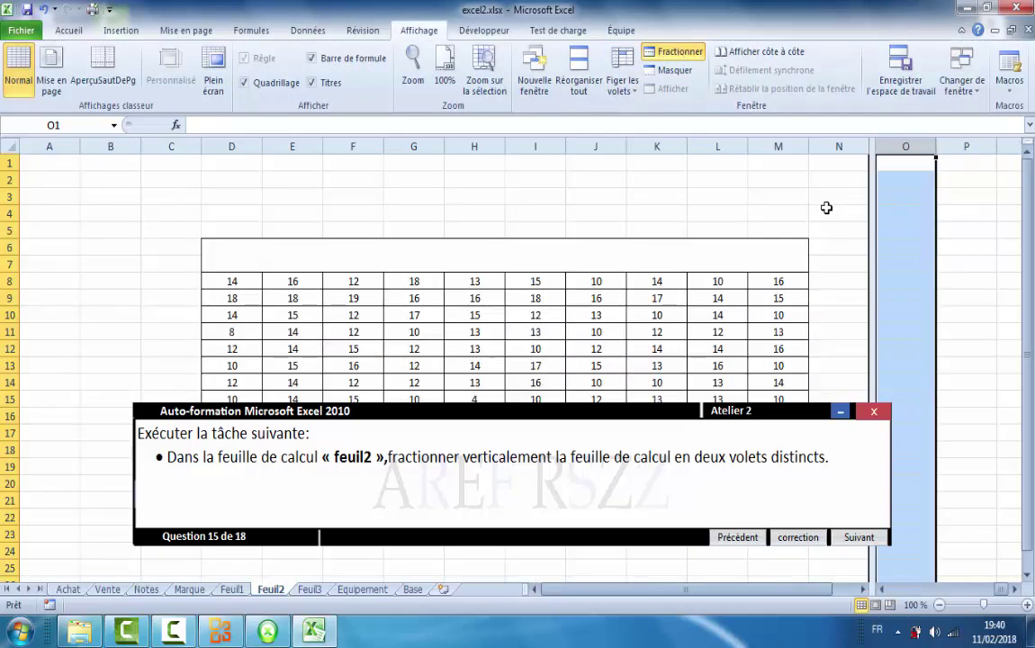
left_click(826, 211)
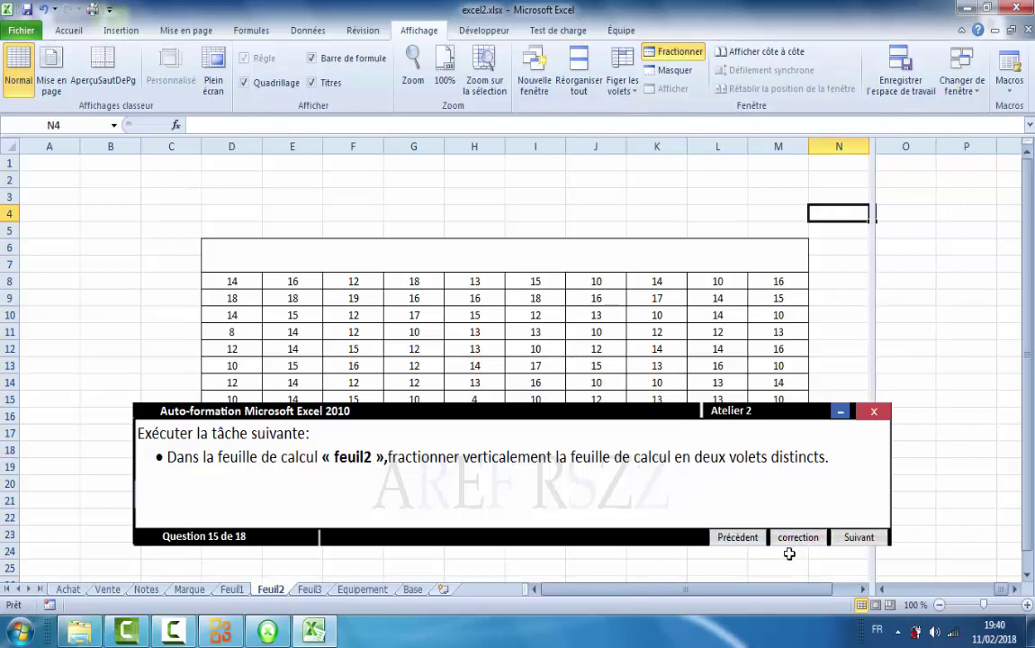
left_click(808, 599)
left_click_drag(807, 599, 844, 569)
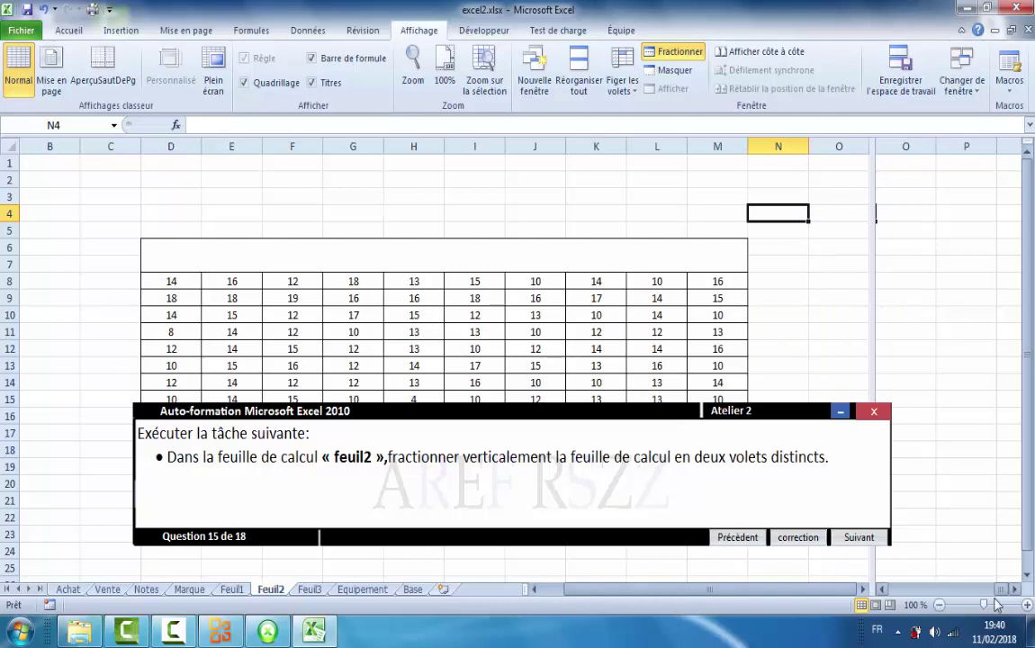
left_click_drag(900, 589, 1008, 591)
Step: Go to question 16 of the training and display the Marque sheet
left_click(859, 537)
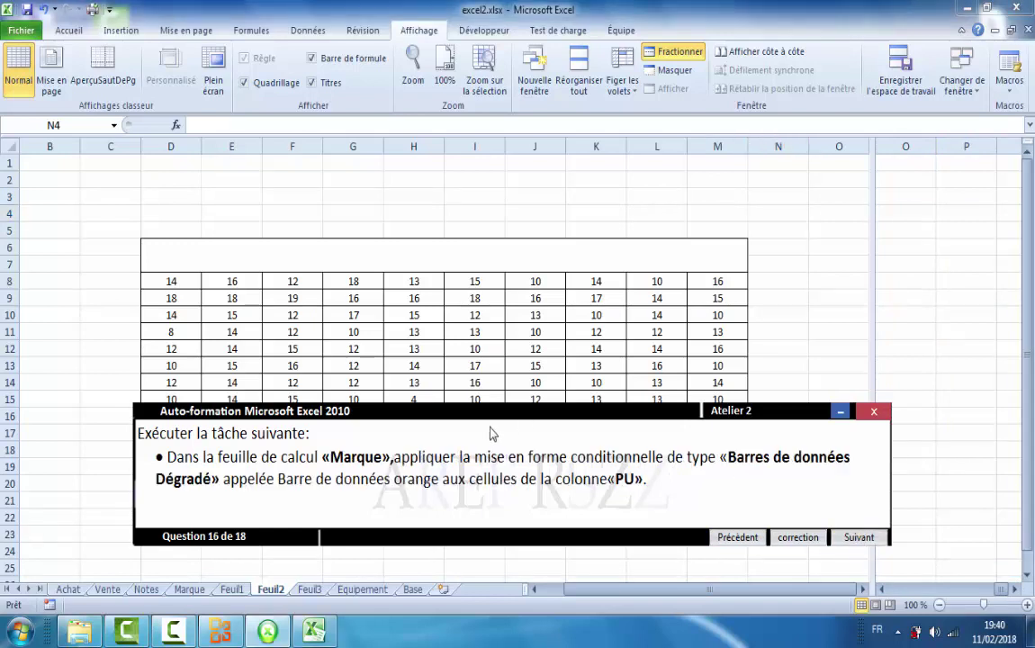
left_click(137, 465)
left_click(137, 465)
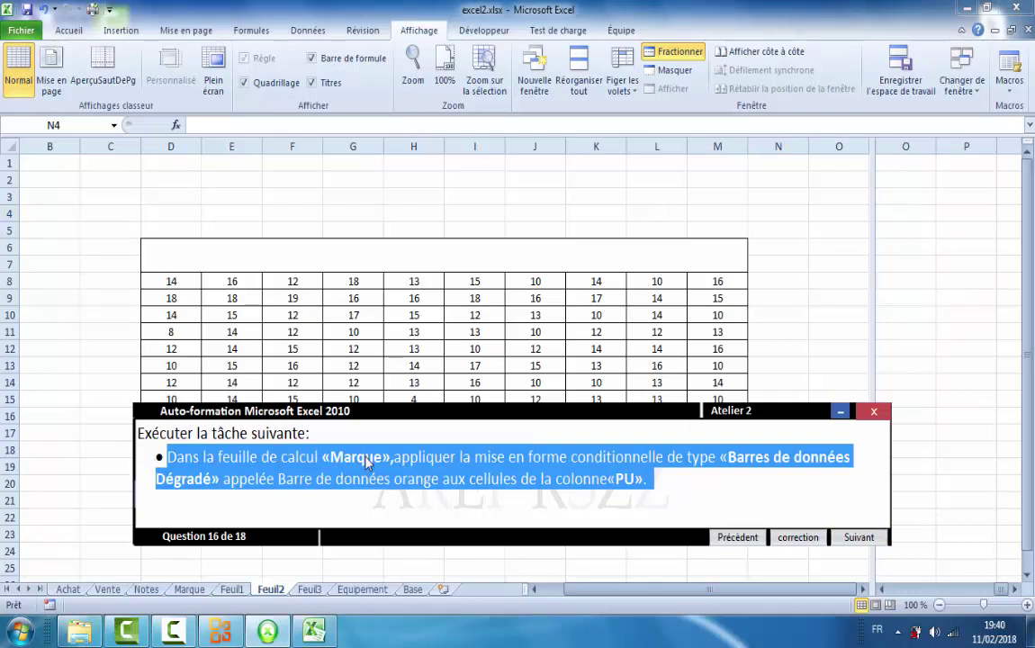
left_click(189, 590)
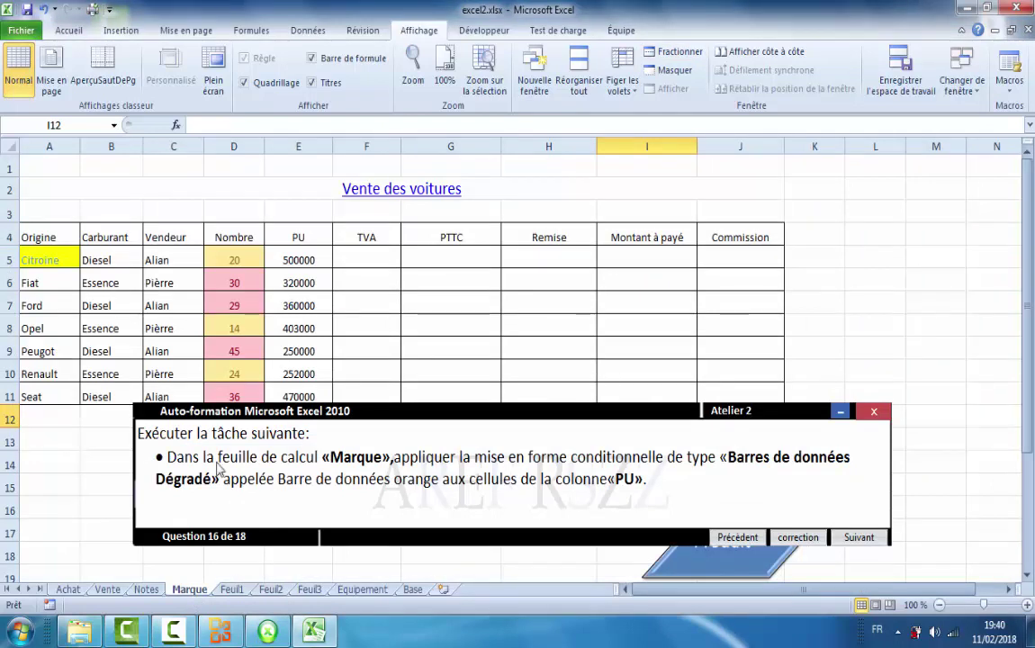
triple_click(155, 436)
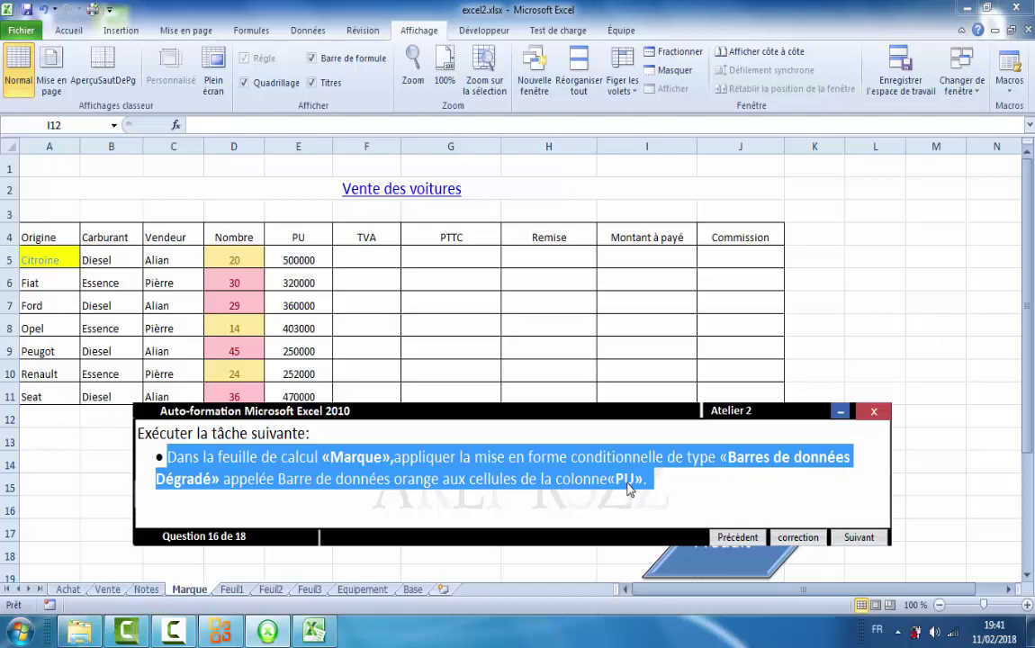
Step: Apply the orange Dégradé data bars as conditional formatting to the PU values E5:E11 on the Marque sheet
left_click(296, 260)
left_click_drag(292, 259, 289, 402)
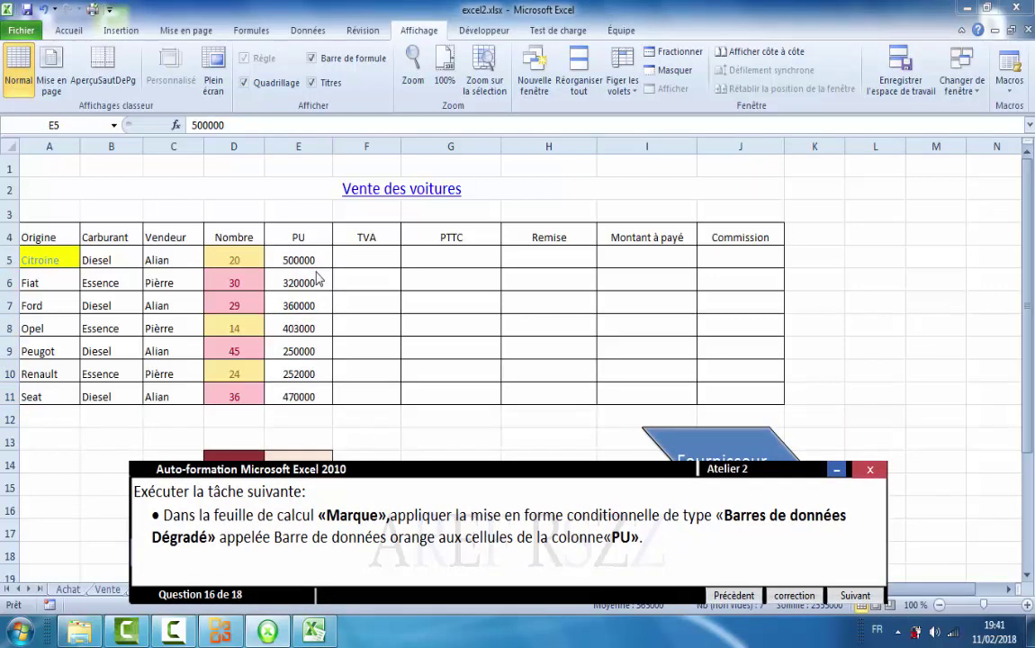
left_click(71, 31)
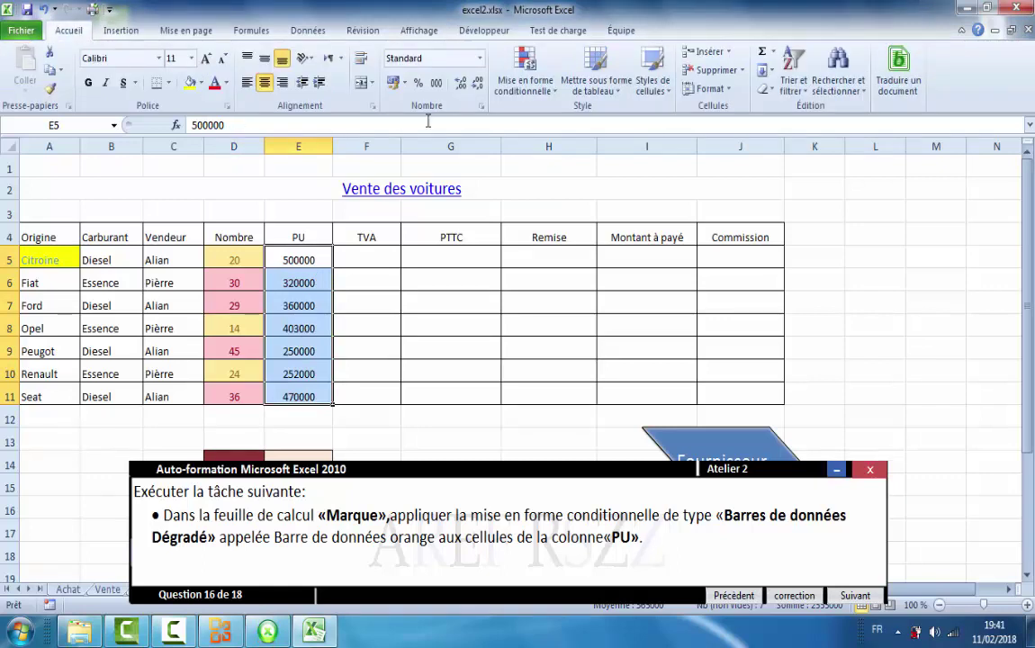
left_click(555, 94)
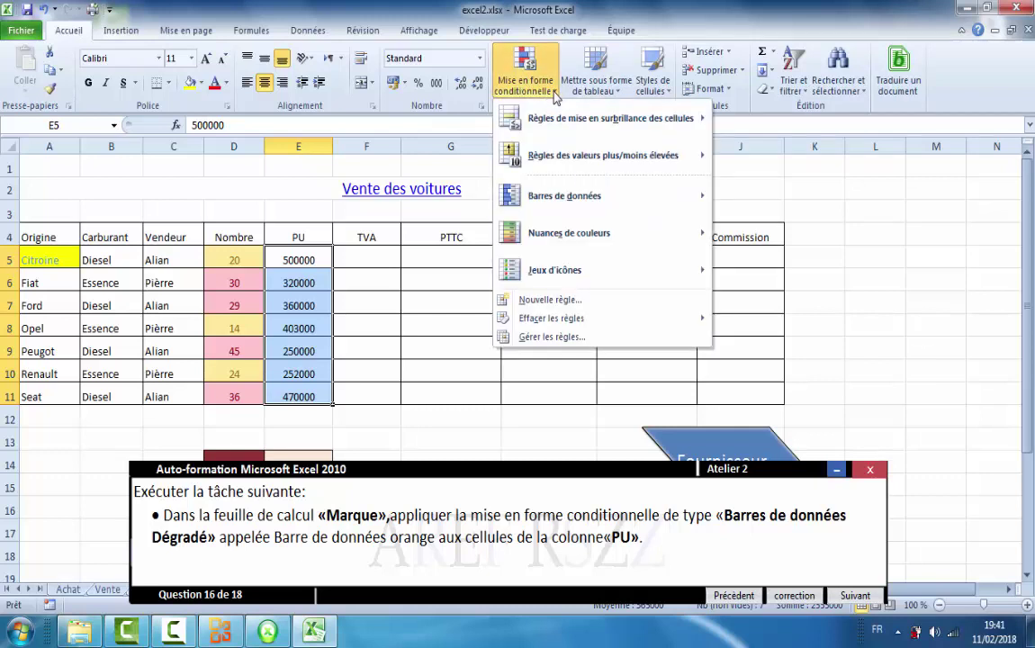
mouse_move(545, 209)
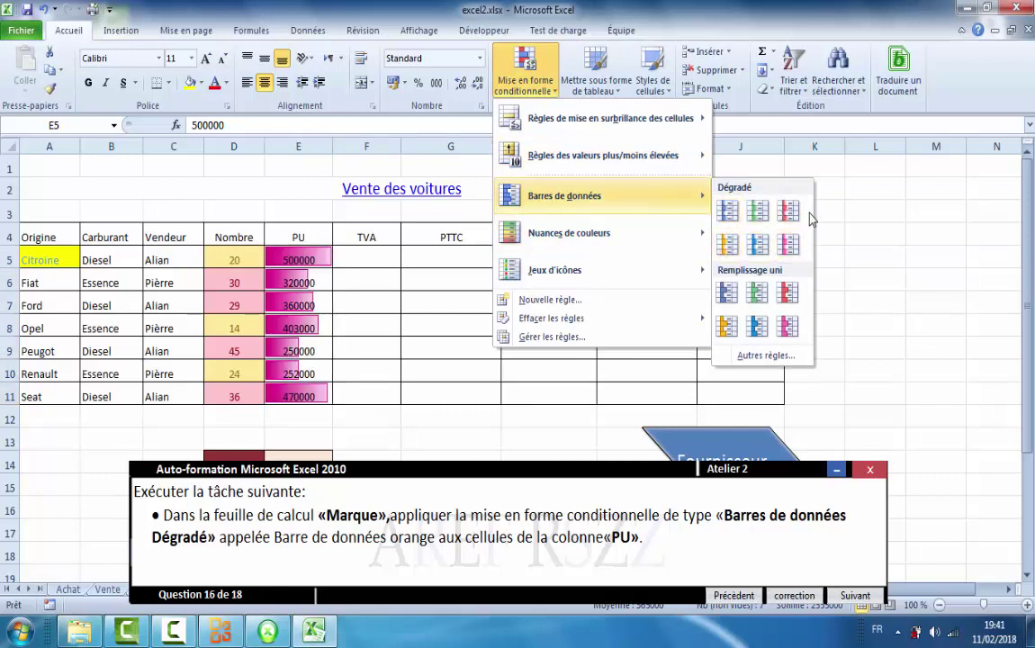
left_click(727, 247)
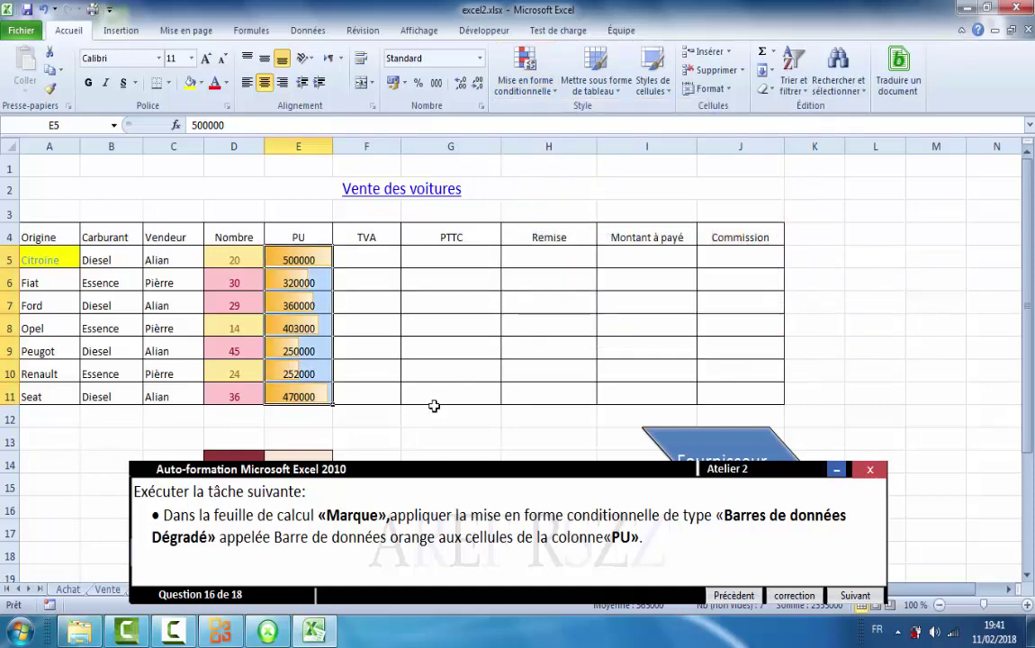
left_click(405, 433)
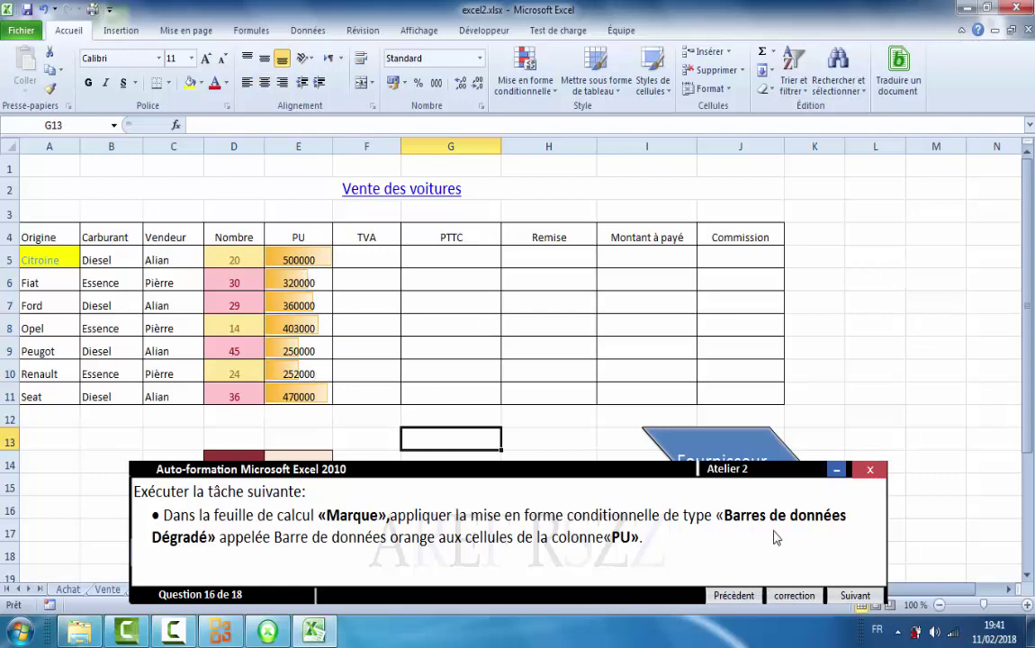
Step: Go to question 17 of the training and display the Achat sheet
left_click(856, 598)
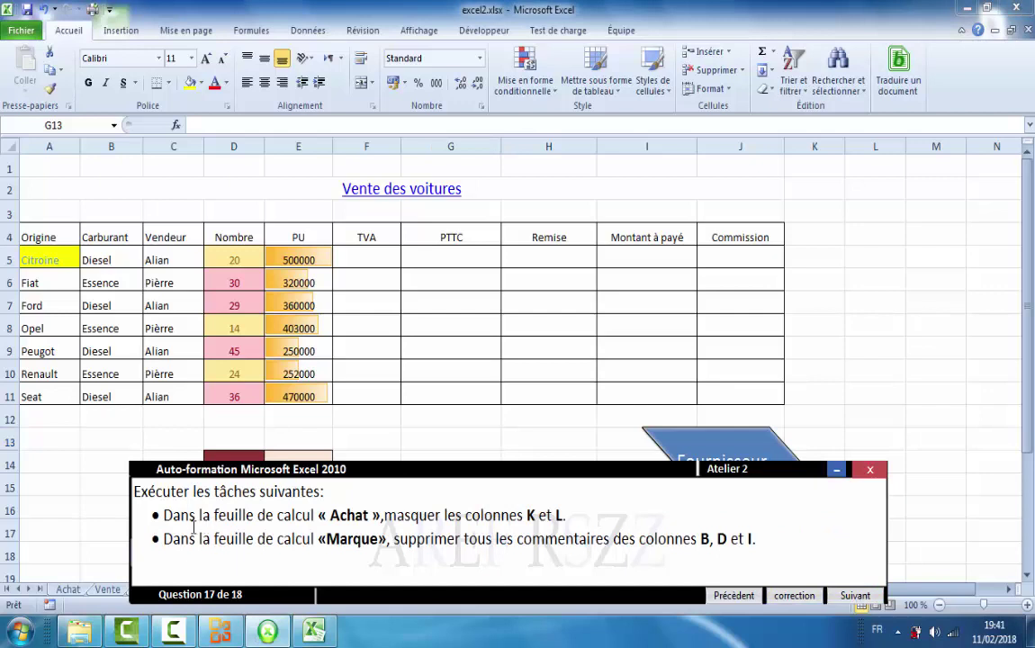
left_click(140, 522)
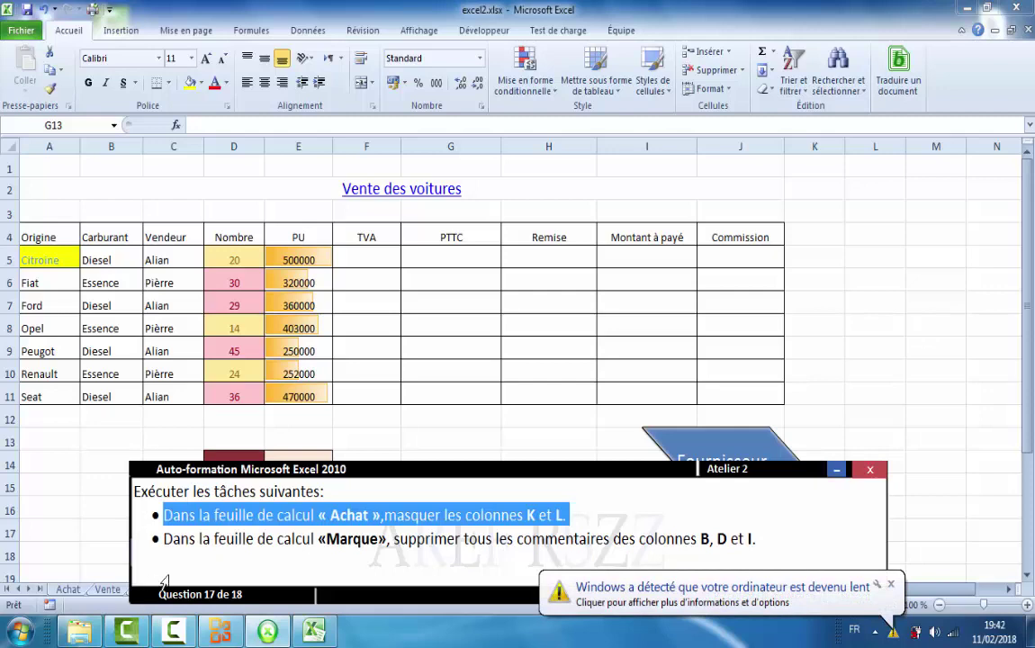
left_click(68, 590)
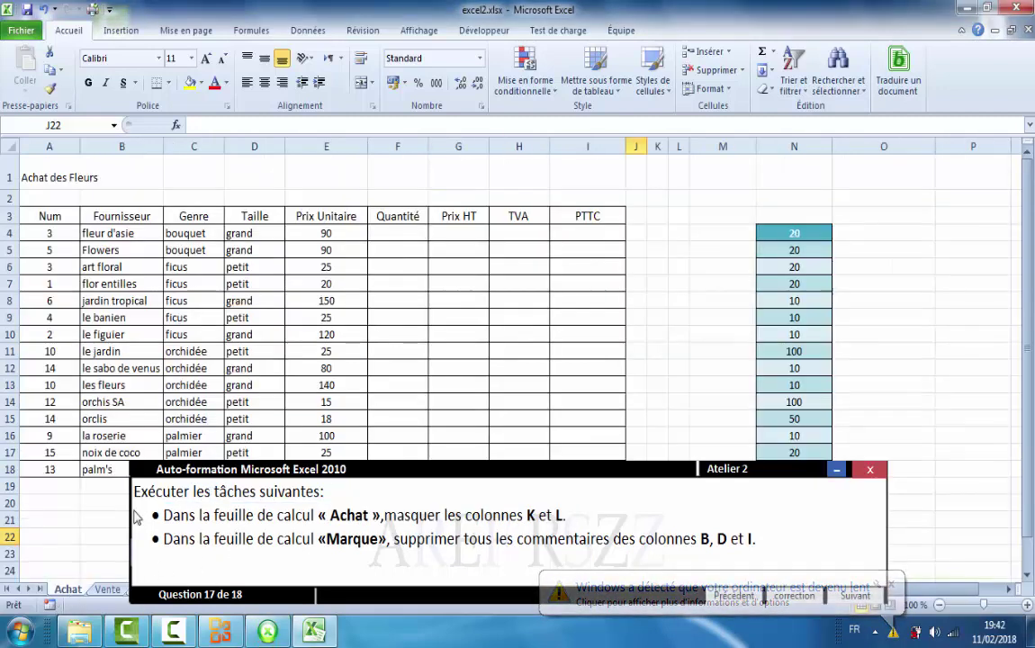
left_click(137, 518)
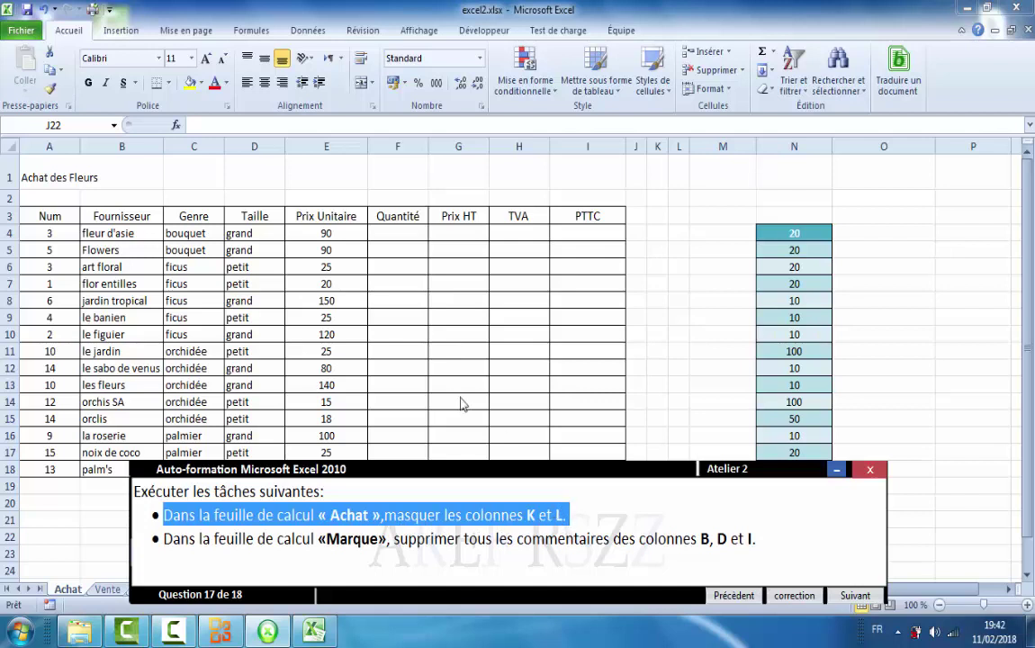
Step: Hide columns K and L on the Achat sheet
left_click(656, 144)
left_click(658, 146)
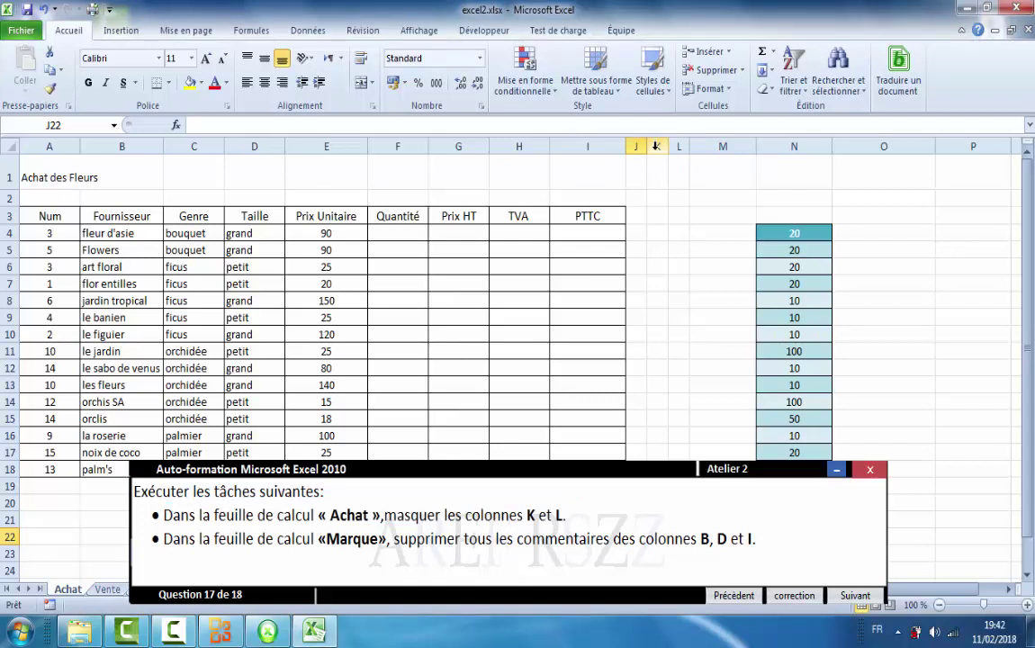
left_click_drag(666, 149, 671, 147)
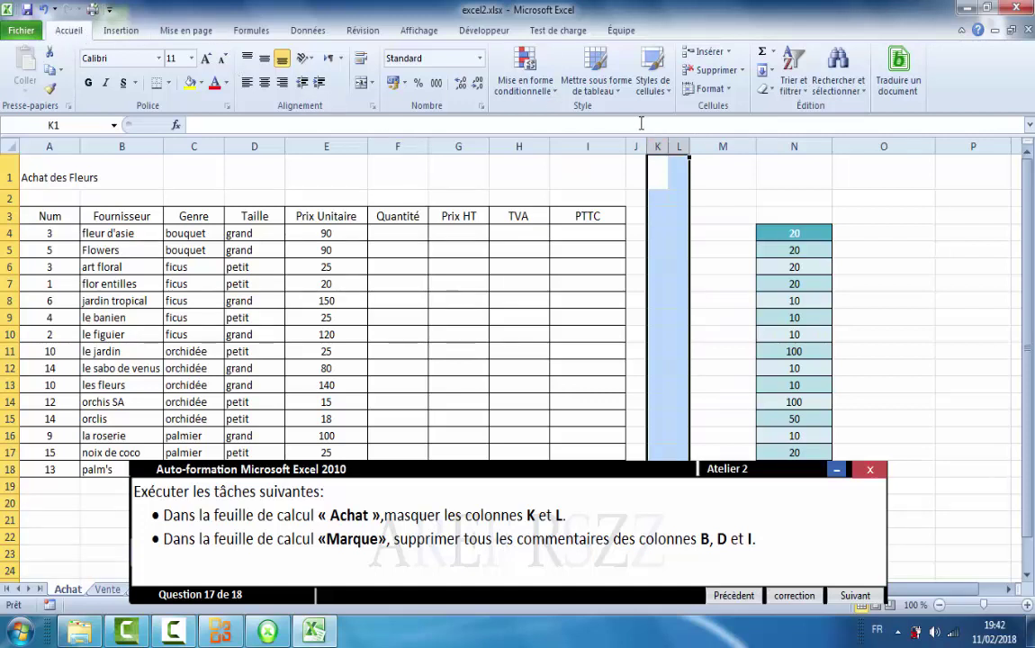
left_click(729, 90)
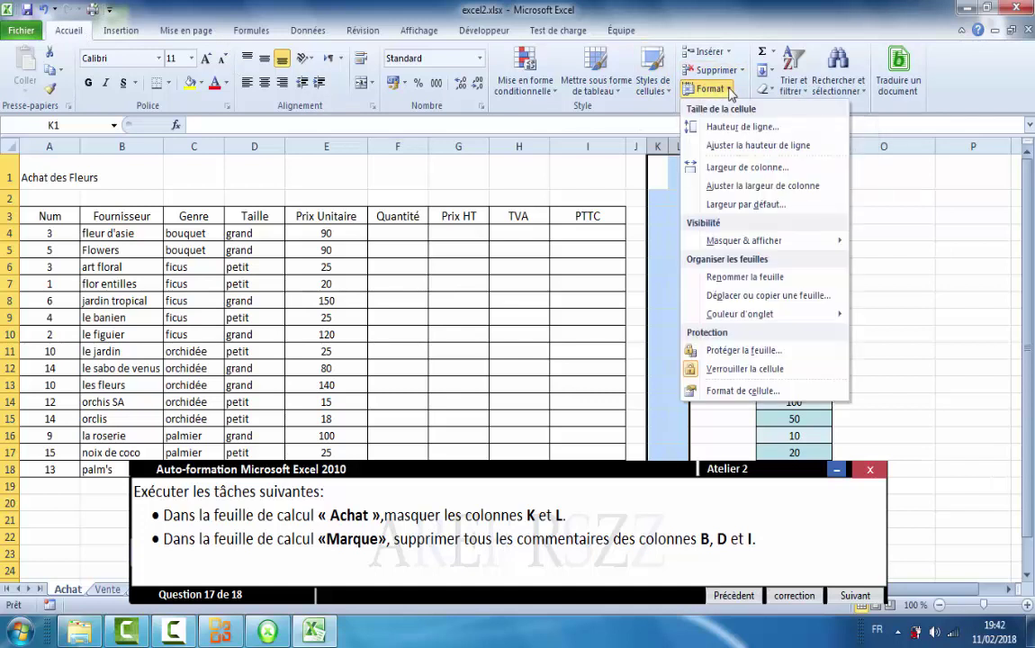
mouse_move(752, 245)
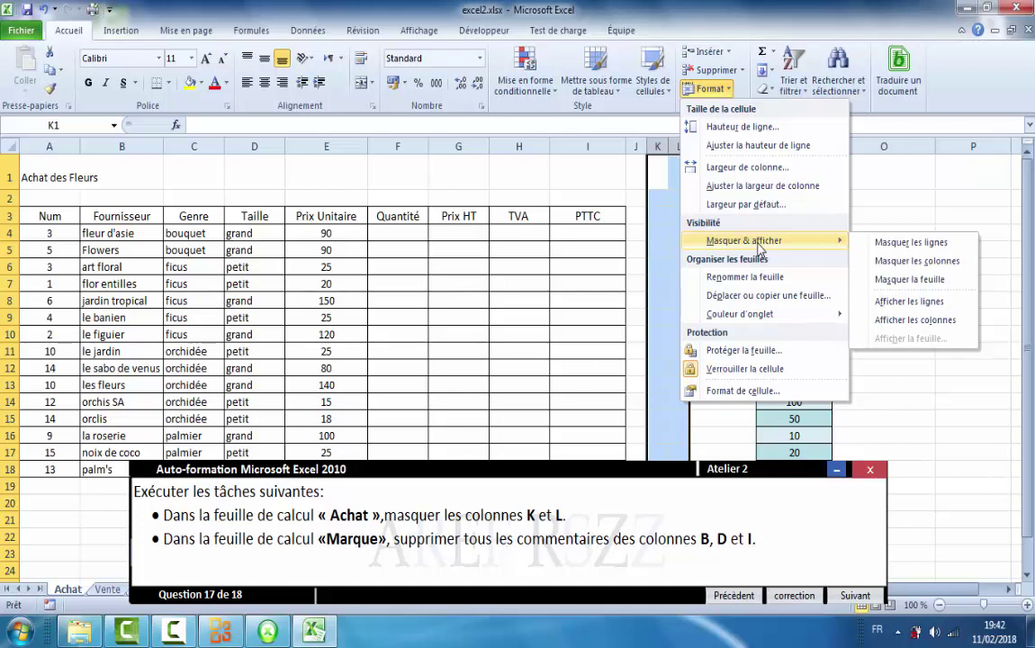
left_click(919, 263)
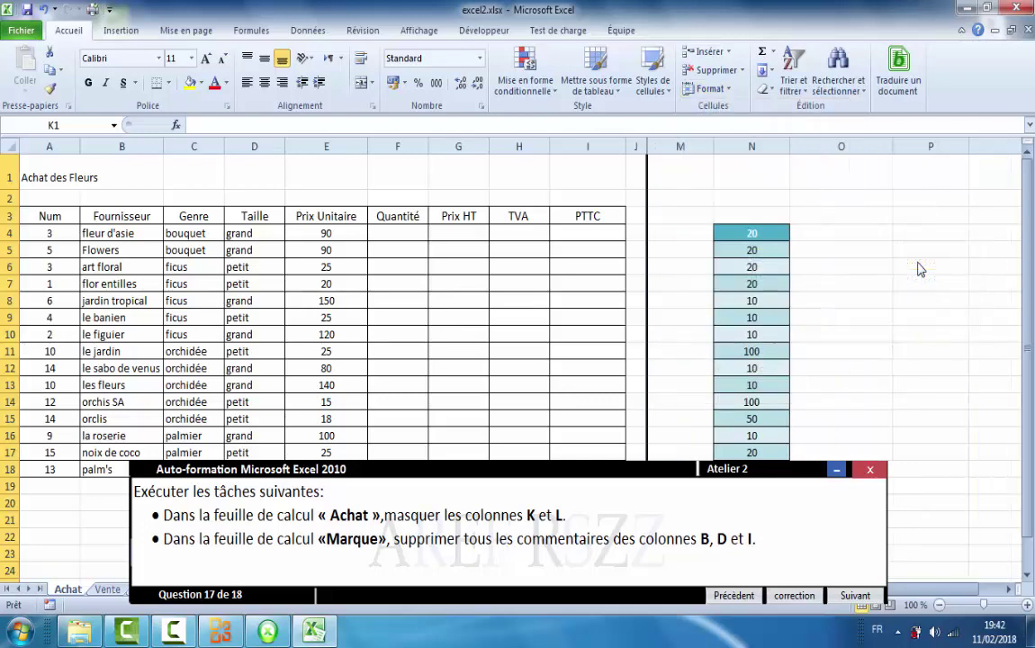
left_click(855, 327)
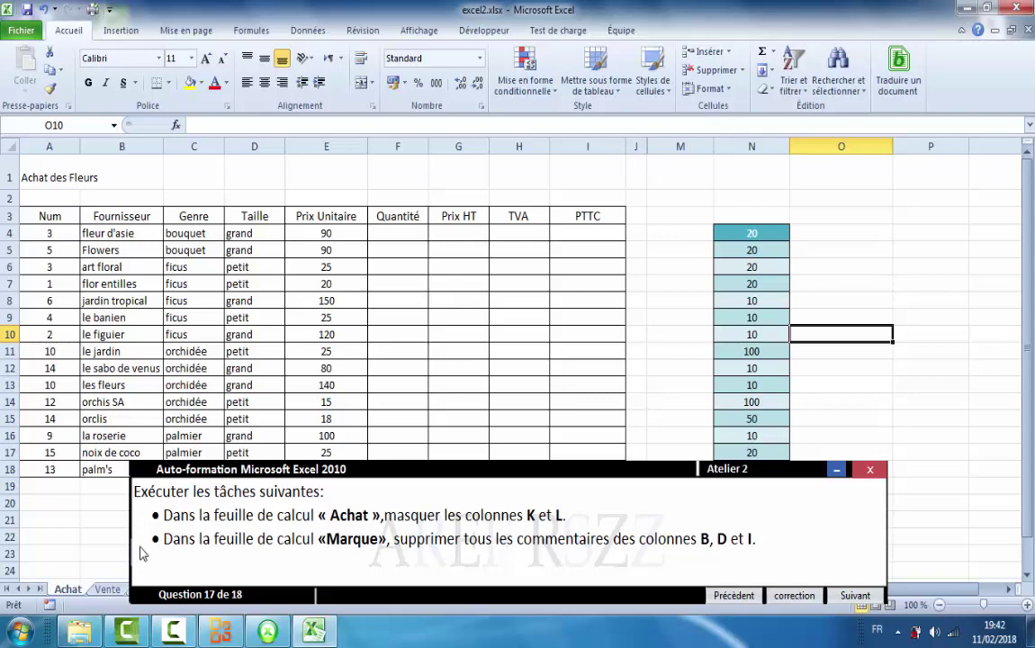
Step: Display the Marque sheet and delete all comments from columns B, D and I
left_click_drag(133, 506, 141, 552)
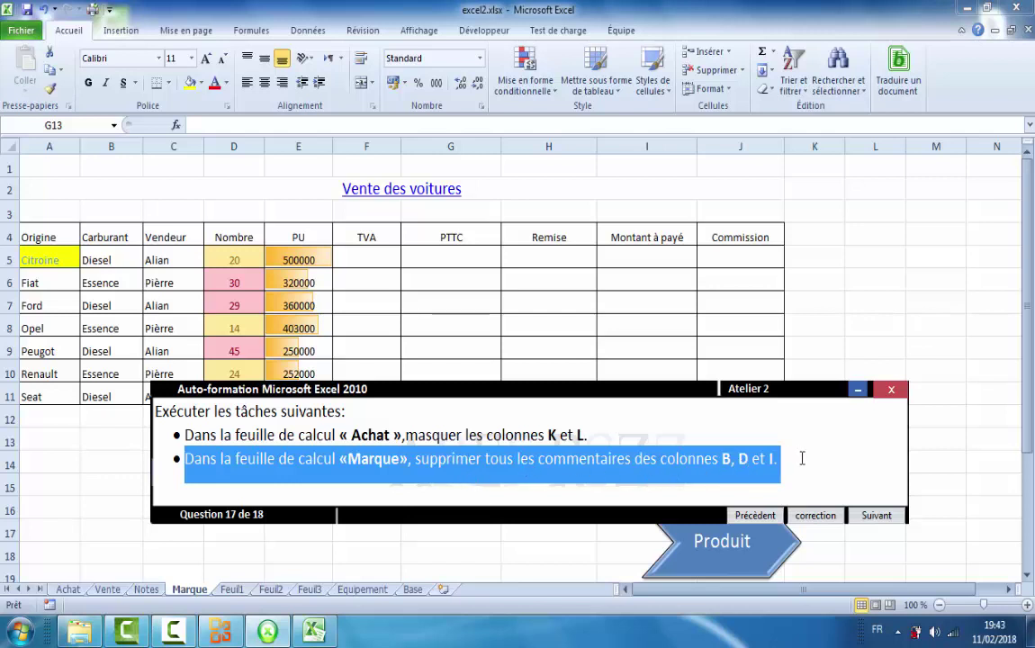
left_click(107, 145)
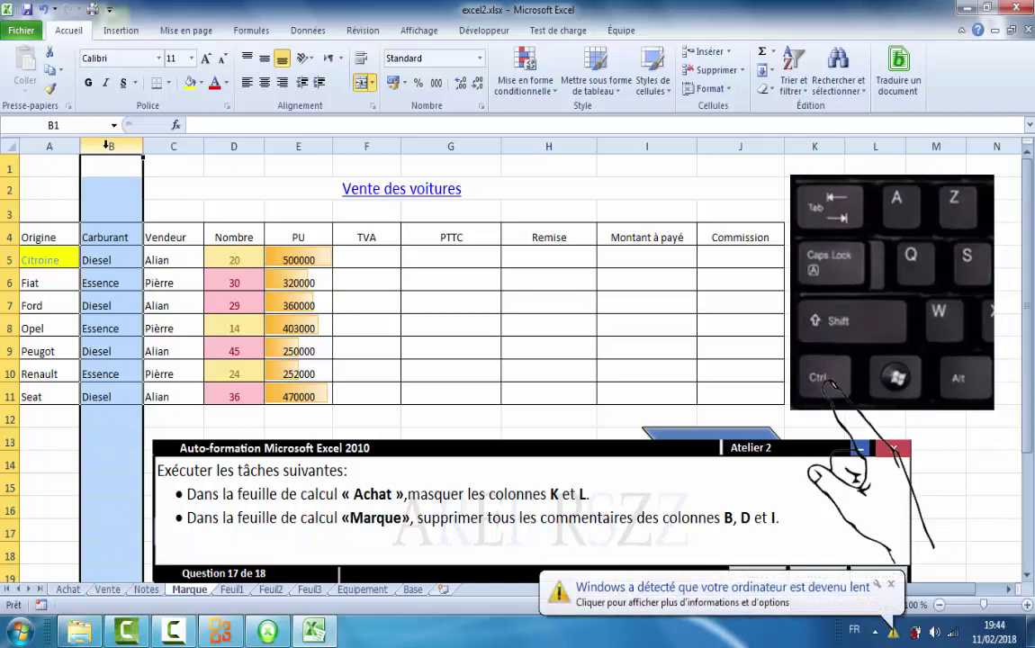
left_click(224, 146, "ctrl")
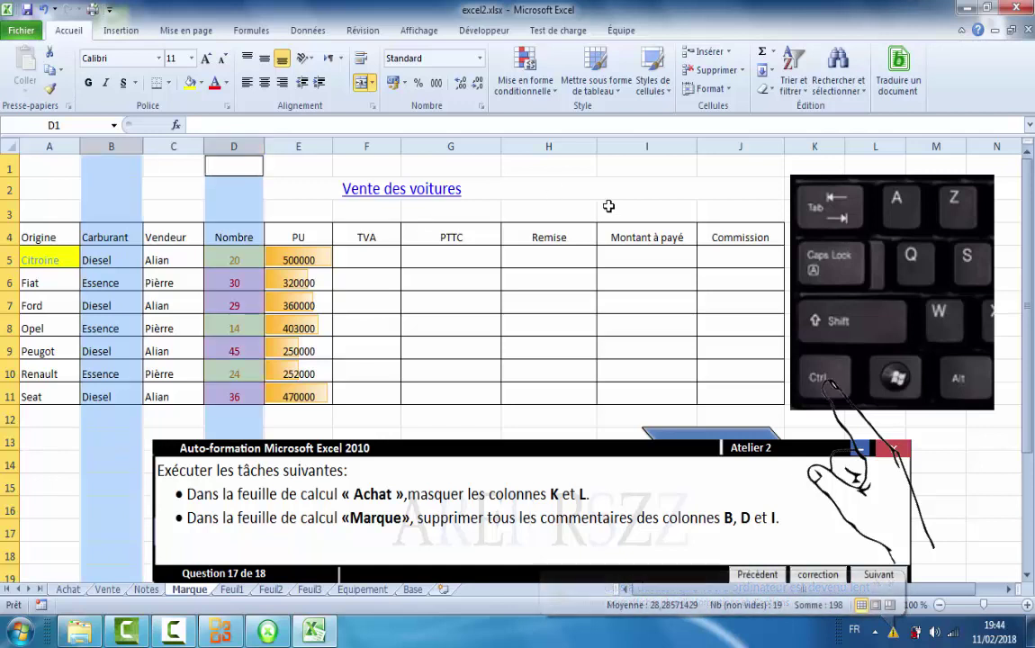
left_click(647, 146, "ctrl")
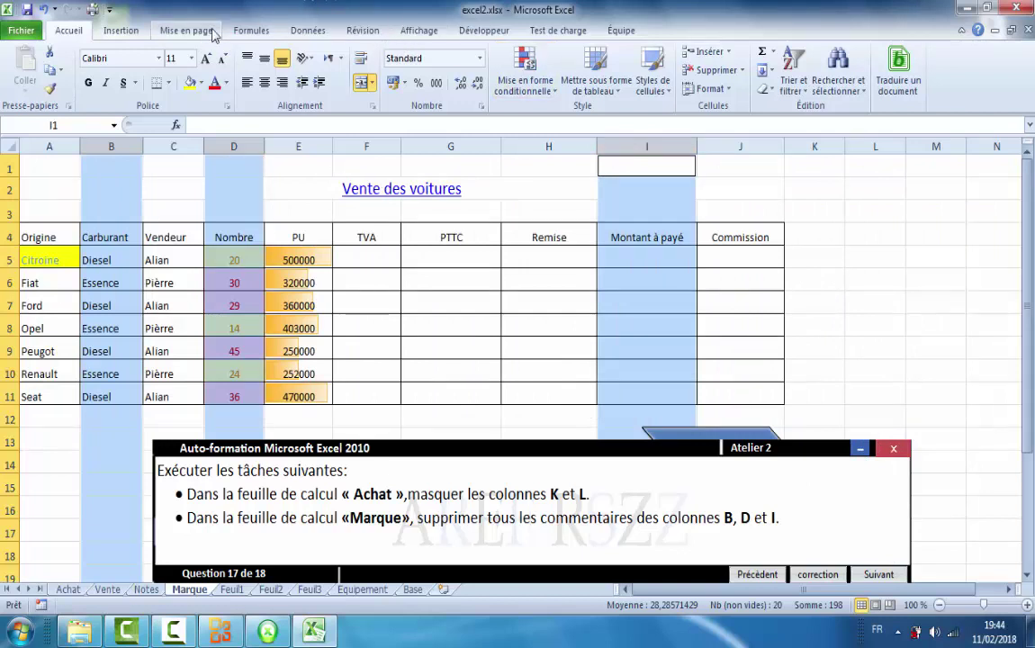
left_click(363, 32)
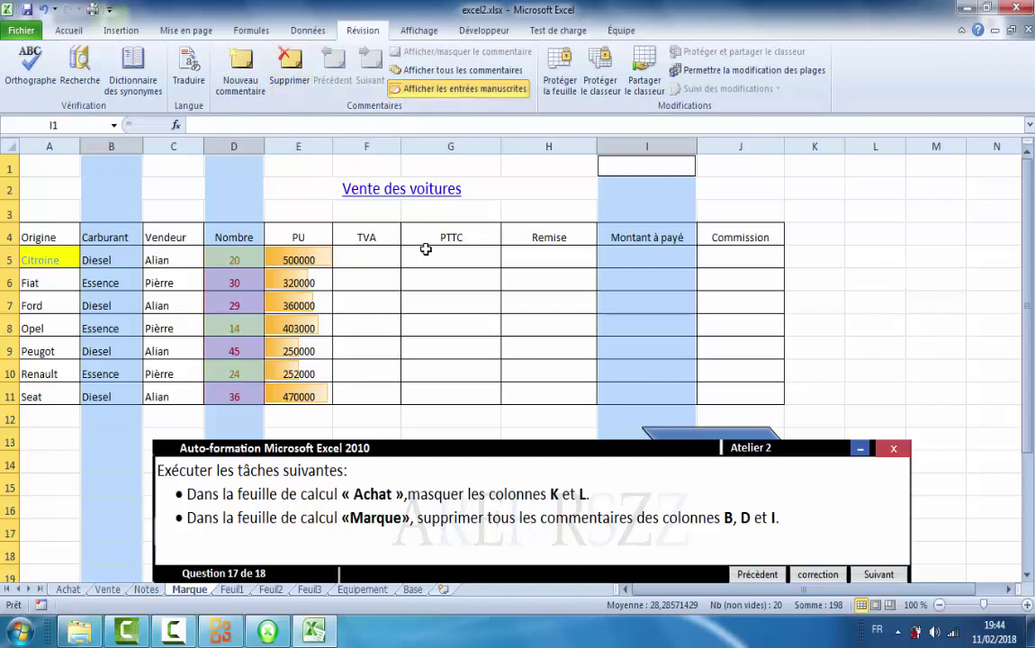
left_click(860, 339)
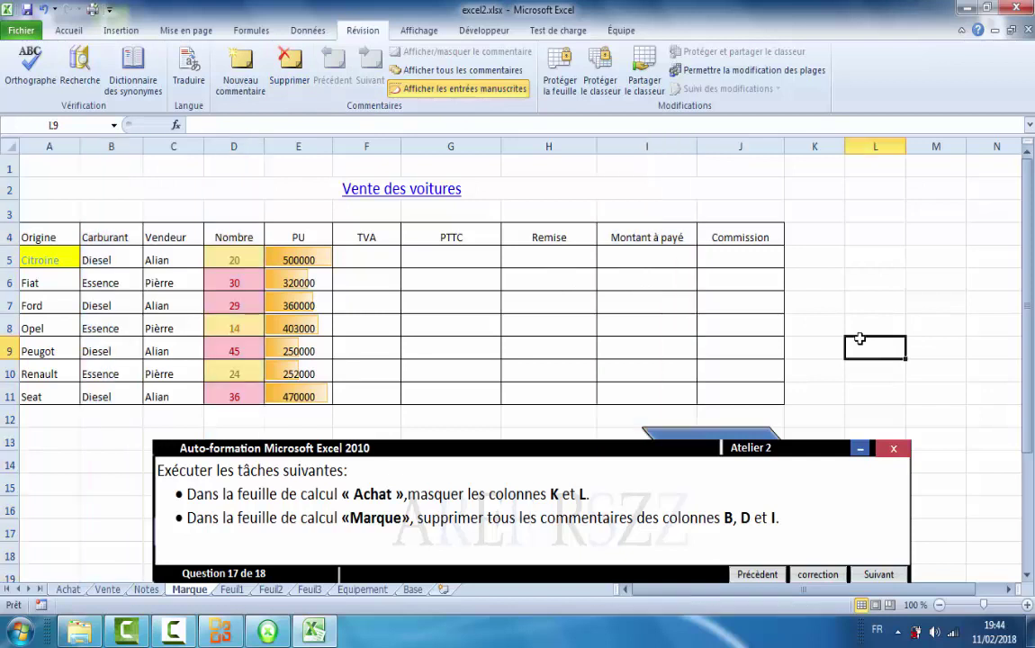
Step: Go to question 18 of the training and select cells A5:E11 on the Marque sheet to check their range name
left_click(873, 576)
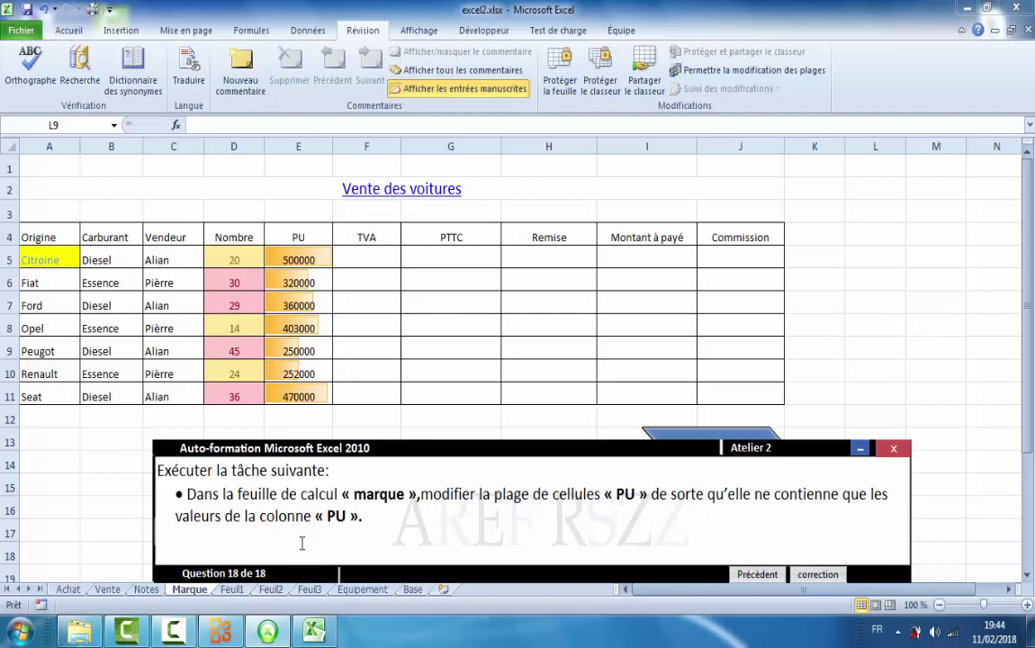
left_click_drag(49, 260, 294, 389)
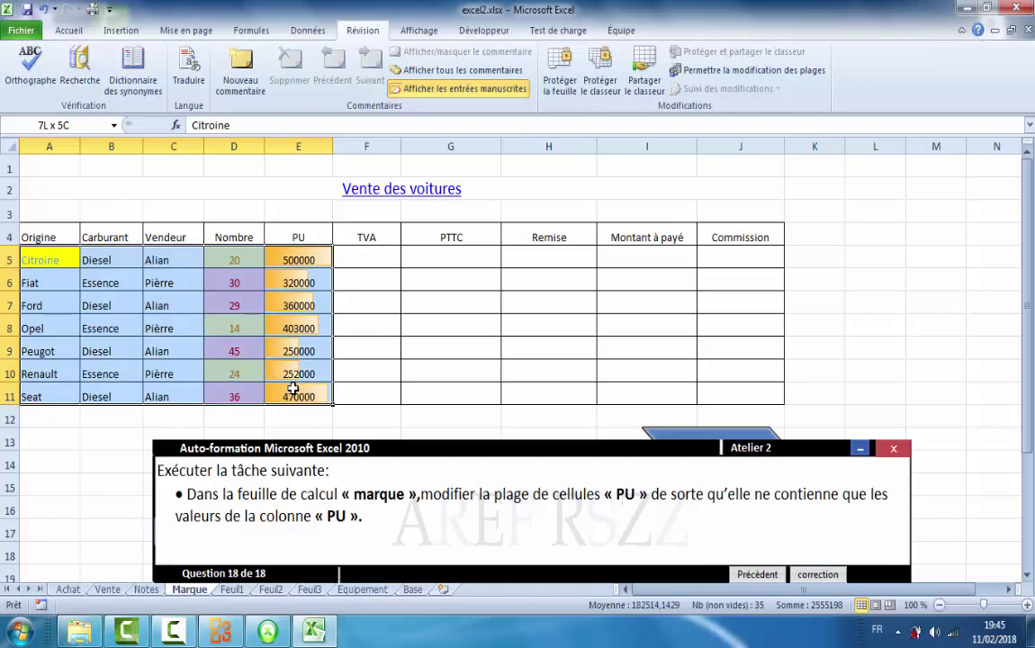
left_click_drag(294, 389, 293, 389)
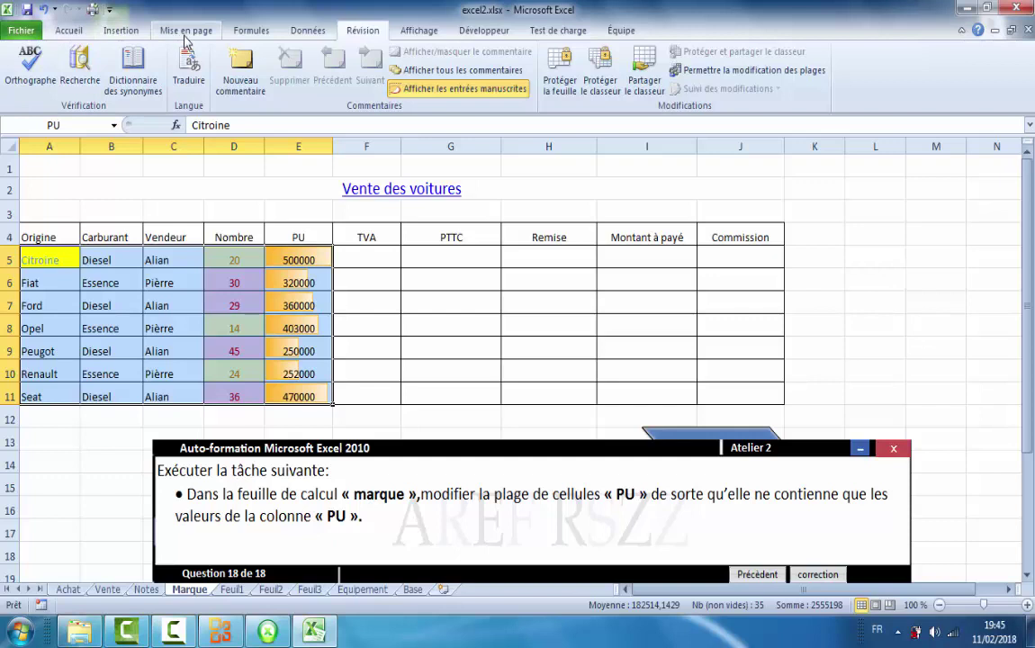
Step: Change the reference of the named range PU to =Marque!$E$5:$E$11 and select E5:E11 to check its name
left_click(251, 33)
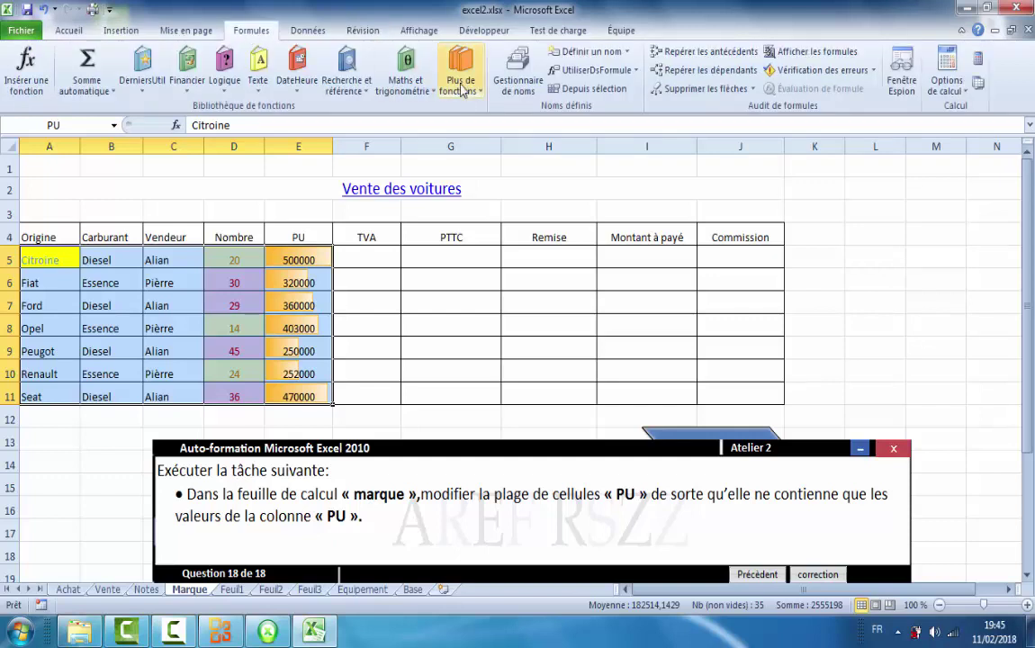
left_click(514, 81)
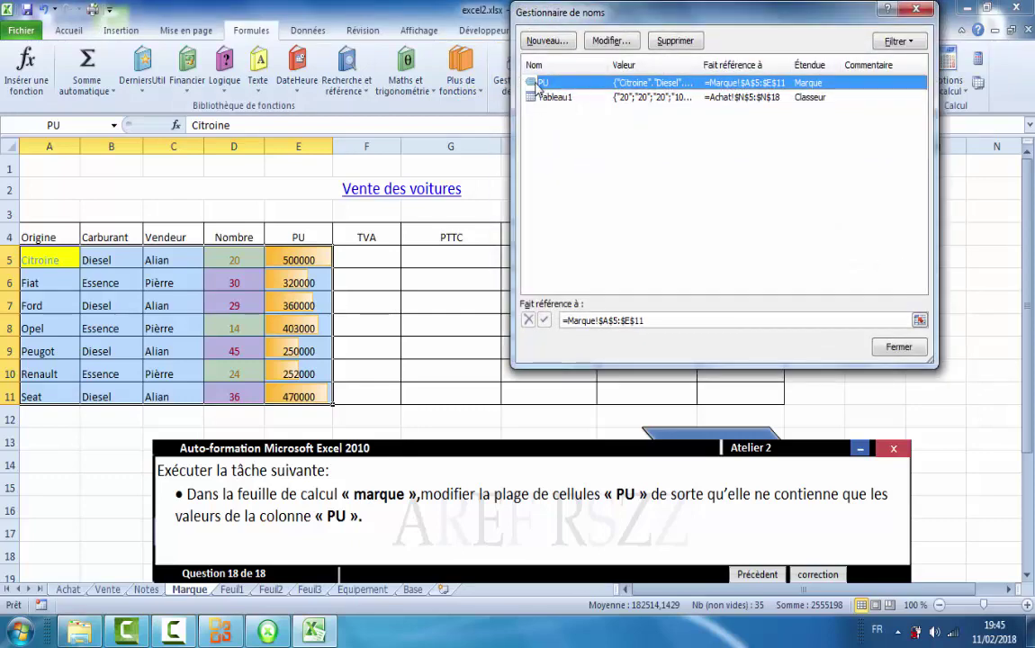
left_click(605, 41)
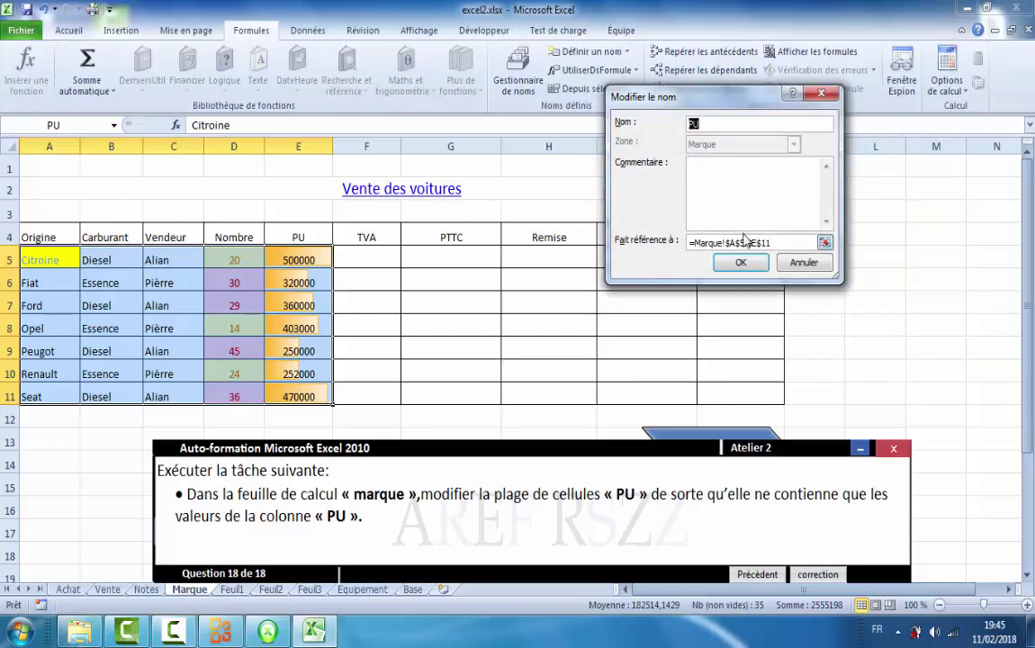
left_click_drag(780, 240, 704, 238)
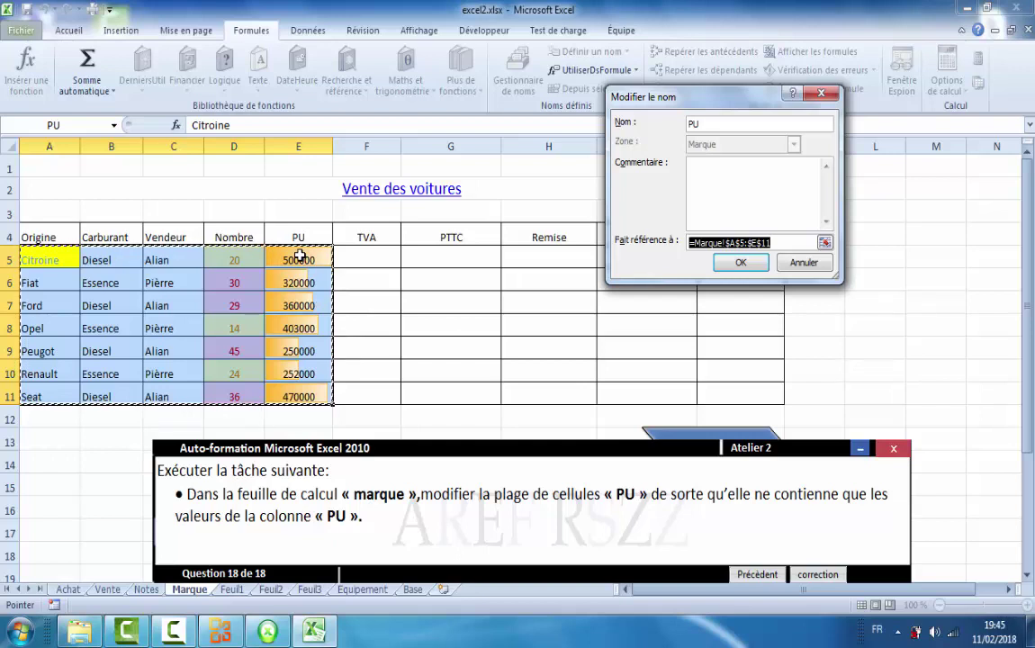
left_click_drag(300, 256, 301, 394)
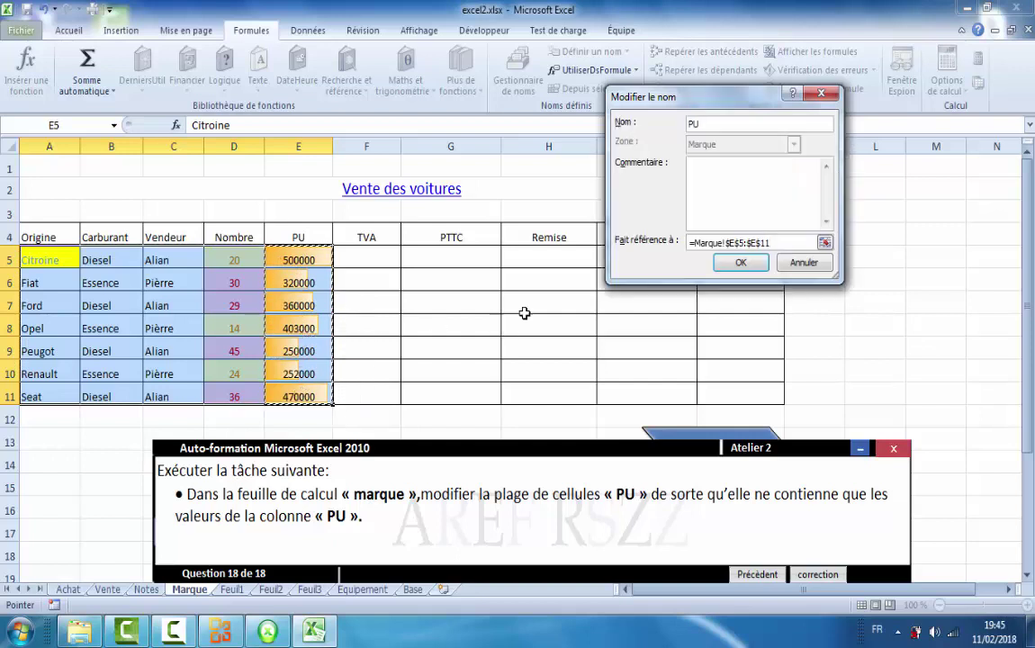
left_click(737, 267)
left_click_drag(298, 261, 298, 396)
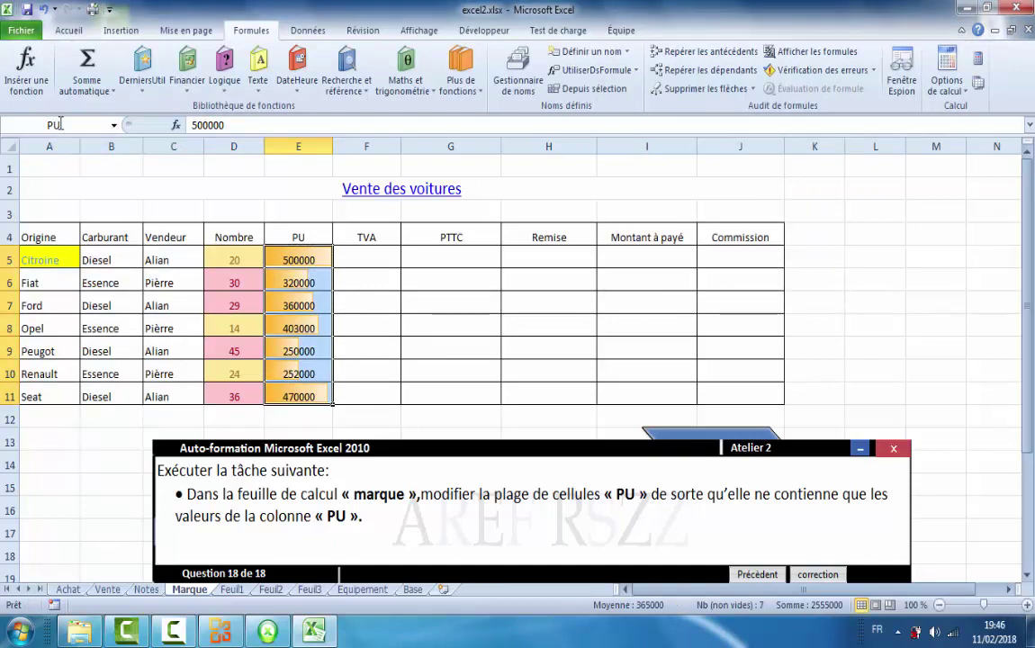